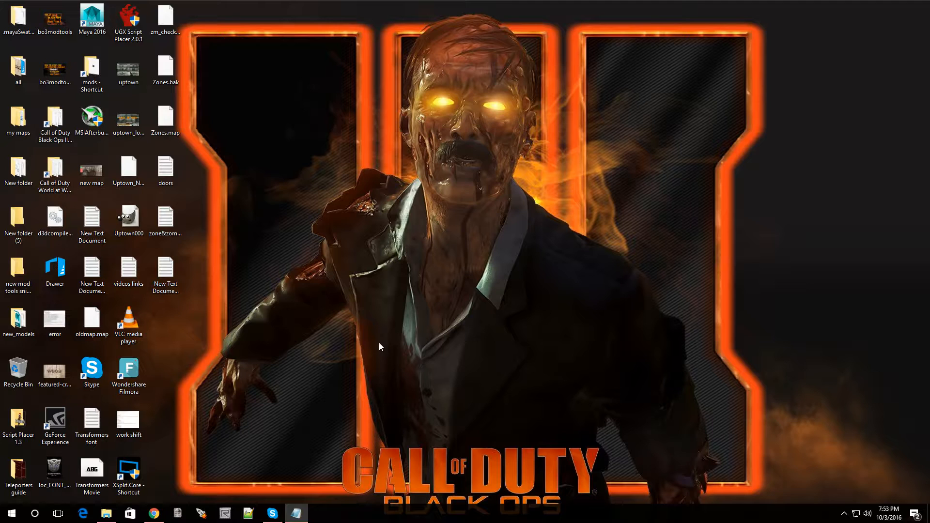
Create a new map named zm_zoney from the ZM Mod Level template in the Black Ops III Mod Tools Launcher.
{"action": "left_click", "coordinate": [201, 513]}
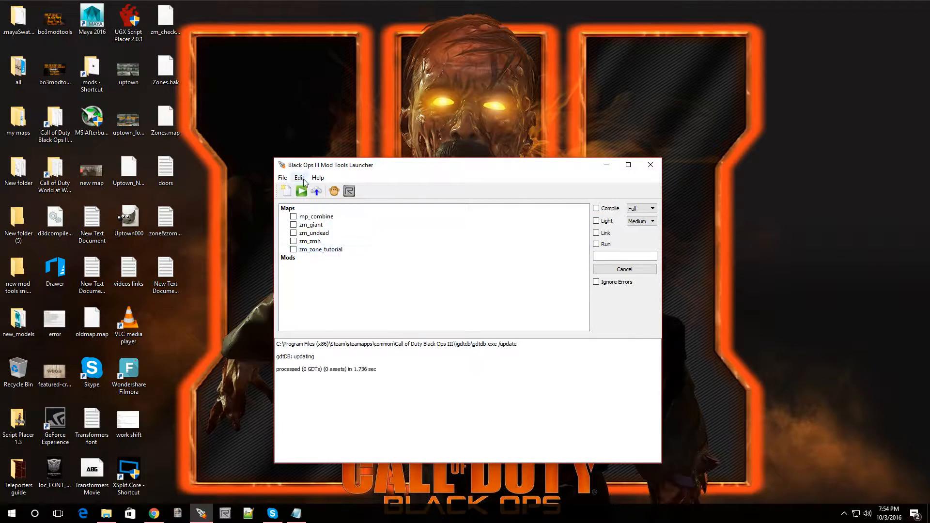
{"action": "left_click", "coordinate": [284, 180]}
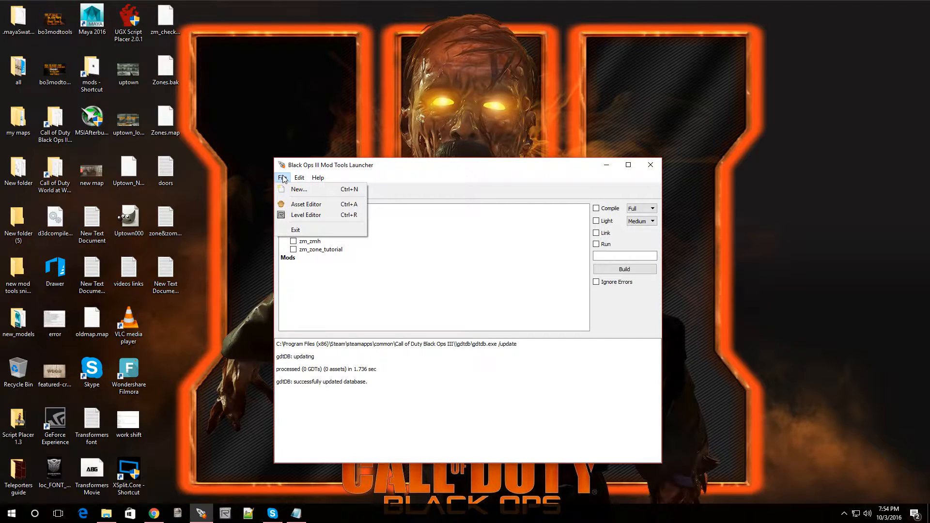
{"action": "left_click", "coordinate": [293, 188]}
{"action": "left_click", "coordinate": [465, 302]}
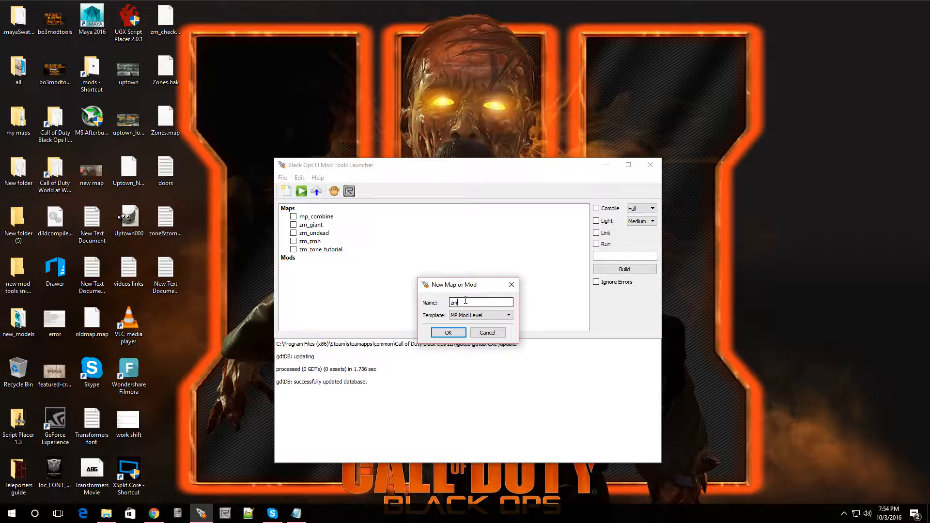
{"action": "type", "text": "zm_zoey"}
{"action": "left_click", "coordinate": [482, 316]}
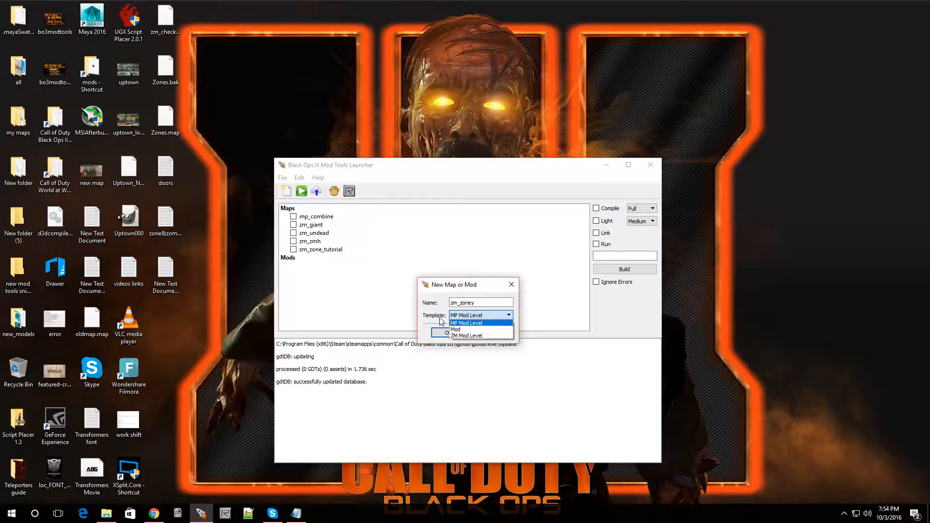
{"action": "left_click", "coordinate": [462, 336]}
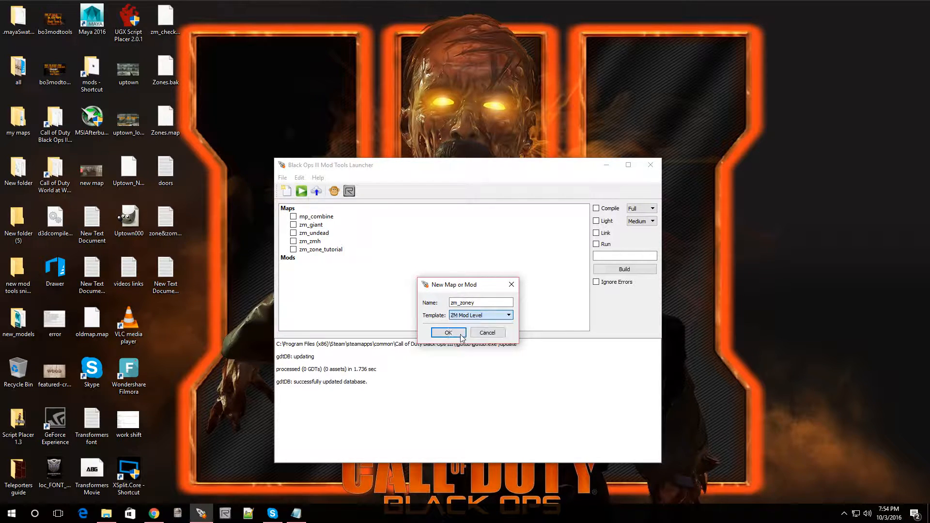
{"action": "left_click", "coordinate": [440, 335]}
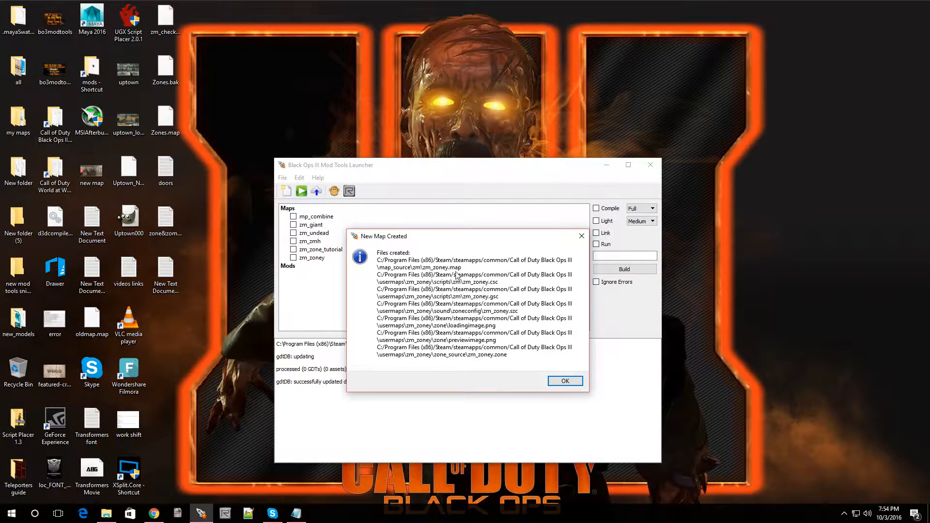
{"action": "left_click", "coordinate": [564, 381]}
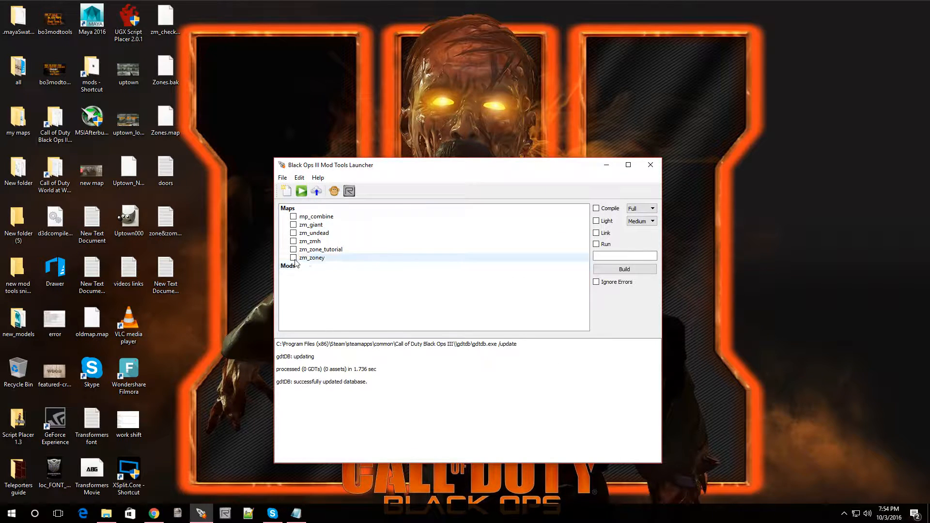
Open the zm_zoney map in Radiant and enlarge the camera view to show the default zombie spawn setup.
{"action": "right_click", "coordinate": [324, 262]}
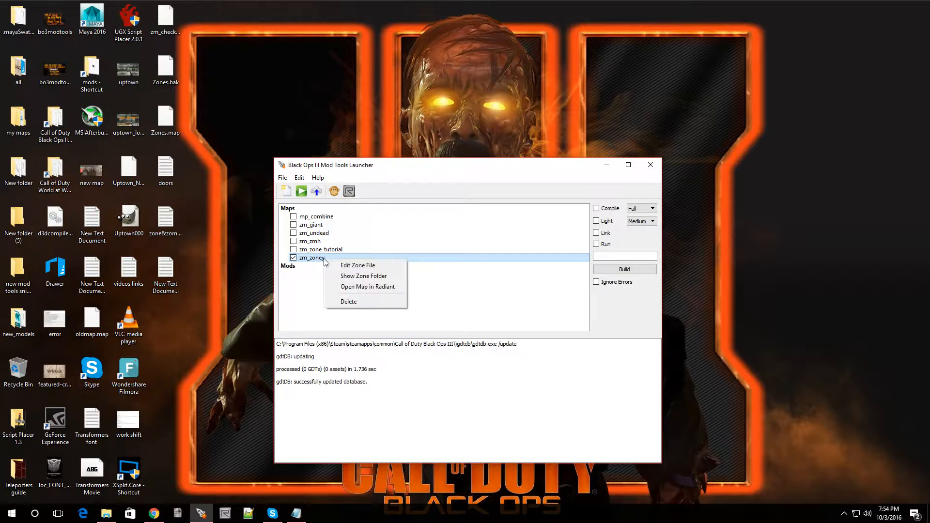
{"action": "left_click", "coordinate": [354, 287]}
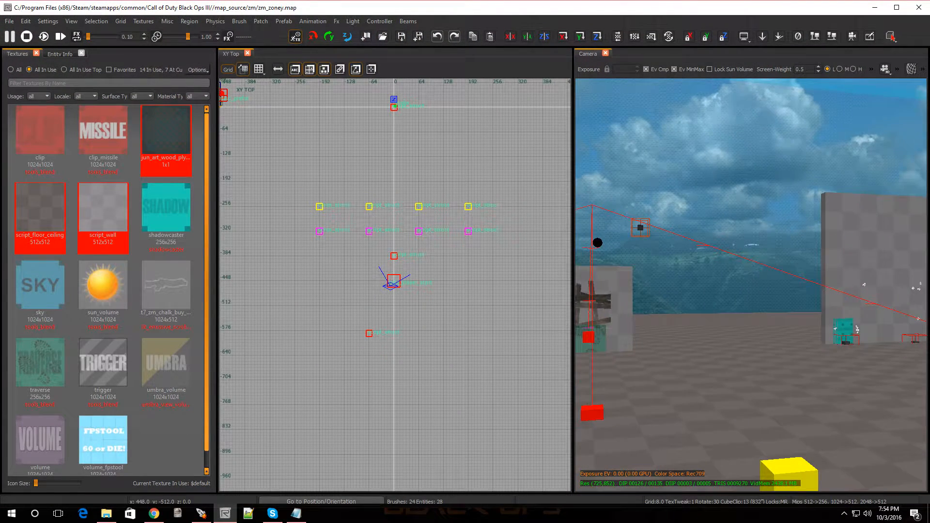
{"action": "mouse_move", "coordinate": [750, 284]}
{"action": "right_mouse_down"}
{"action": "mouse_move", "coordinate": [702, 333]}
{"action": "mouse_move", "coordinate": [770, 352]}
{"action": "mouse_move", "coordinate": [722, 333]}
{"action": "right_mouse_up"}
{"action": "mouse_move", "coordinate": [643, 289]}
{"action": "right_mouse_down"}
{"action": "mouse_move", "coordinate": [707, 300]}
{"action": "mouse_move", "coordinate": [727, 290]}
{"action": "mouse_move", "coordinate": [703, 330]}
{"action": "mouse_move", "coordinate": [690, 306]}
{"action": "right_mouse_up"}
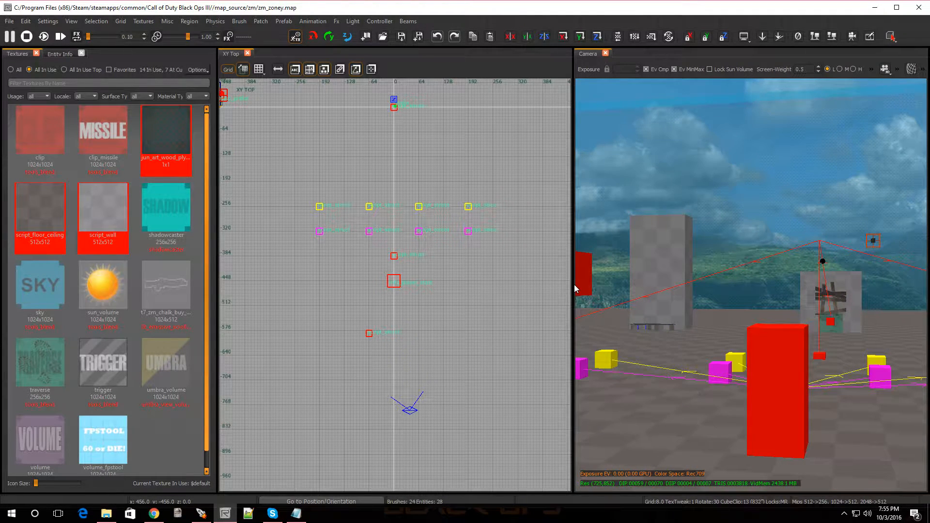
{"action": "left_click_drag", "start_coordinate": [574, 286], "coordinate": [333, 276]}
{"action": "mouse_move", "coordinate": [536, 343]}
{"action": "right_mouse_down"}
{"action": "mouse_move", "coordinate": [546, 290]}
{"action": "mouse_move", "coordinate": [547, 369]}
{"action": "mouse_move", "coordinate": [547, 334]}
{"action": "right_mouse_up"}
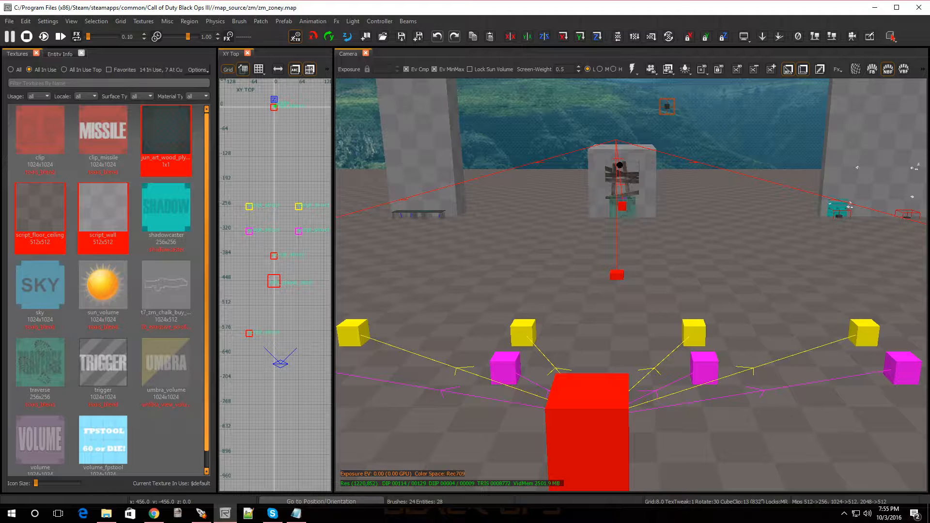
Select the yellow and magenta spawn cubes with the red cube they link to, inspect the group, and clear the selection.
{"action": "left_click", "coordinate": [355, 329]}
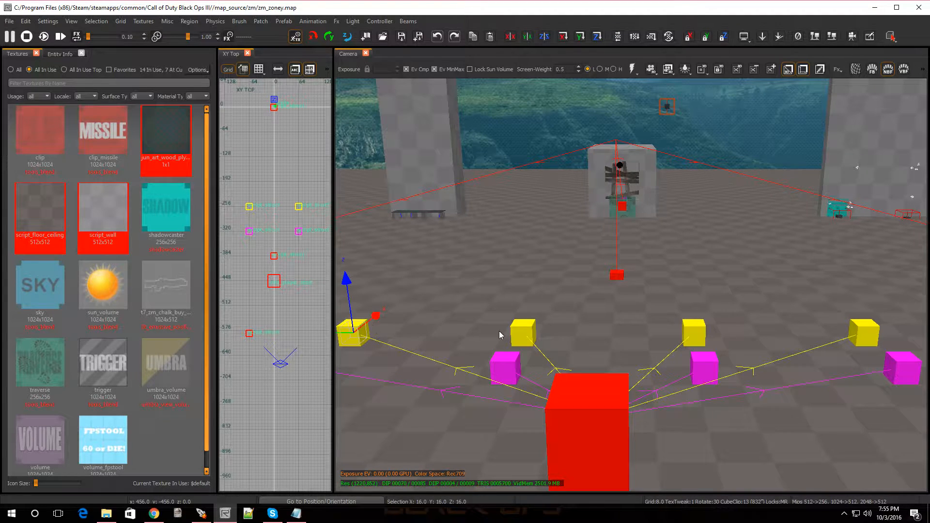
{"action": "left_click", "coordinate": [696, 338], "text": "shift"}
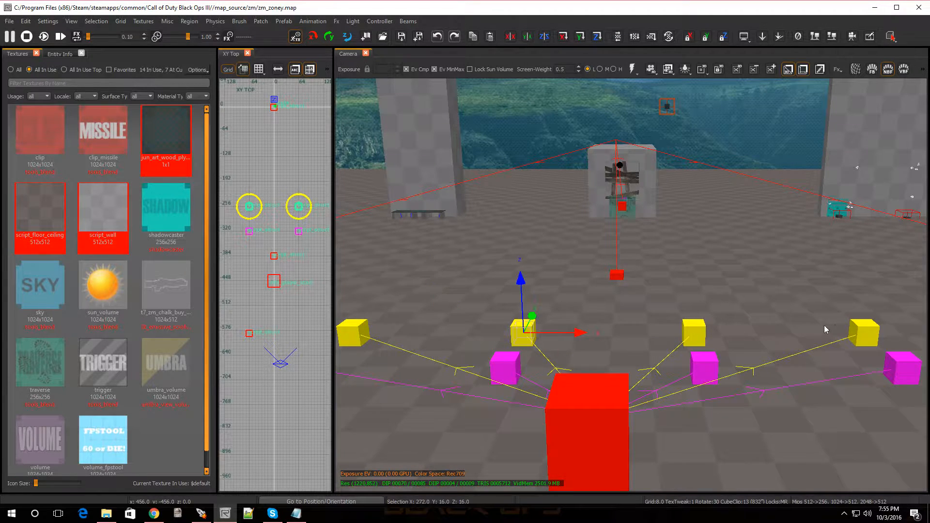
{"action": "left_click", "coordinate": [696, 368], "text": "shift"}
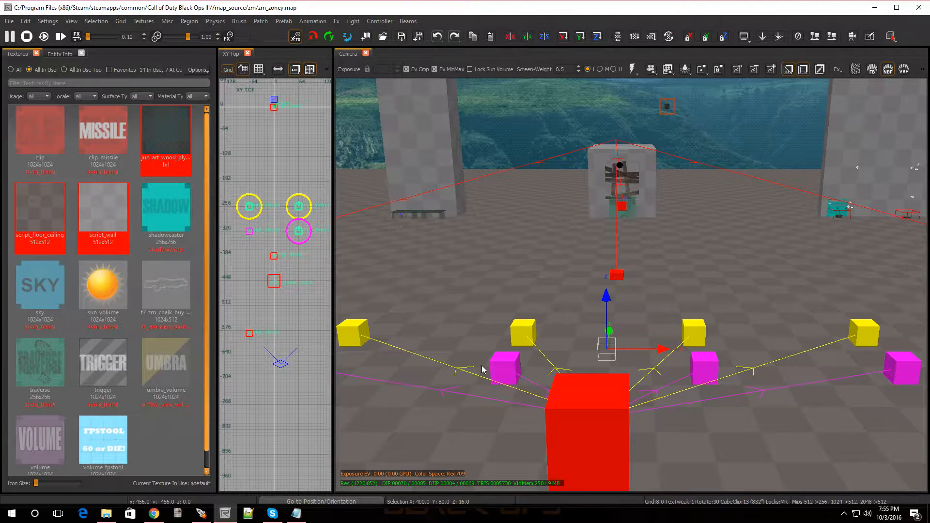
{"action": "left_click", "coordinate": [496, 365], "text": "shift"}
{"action": "right_click_drag", "start_coordinate": [496, 366], "coordinate": [426, 365]}
{"action": "left_click", "coordinate": [487, 338], "text": "shift"}
{"action": "right_click_drag", "start_coordinate": [496, 350], "coordinate": [536, 333]}
{"action": "left_click", "coordinate": [600, 330], "text": "shift"}
{"action": "right_click_drag", "start_coordinate": [600, 330], "coordinate": [460, 322]}
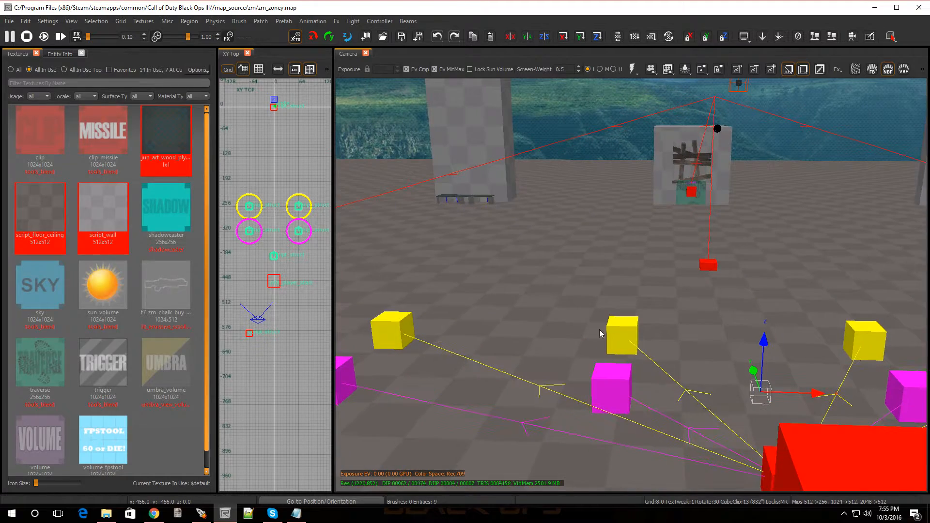
{"action": "mouse_move", "coordinate": [624, 351]}
{"action": "right_mouse_down"}
{"action": "mouse_move", "coordinate": [823, 339]}
{"action": "mouse_move", "coordinate": [746, 334]}
{"action": "mouse_move", "coordinate": [627, 356]}
{"action": "right_mouse_up"}
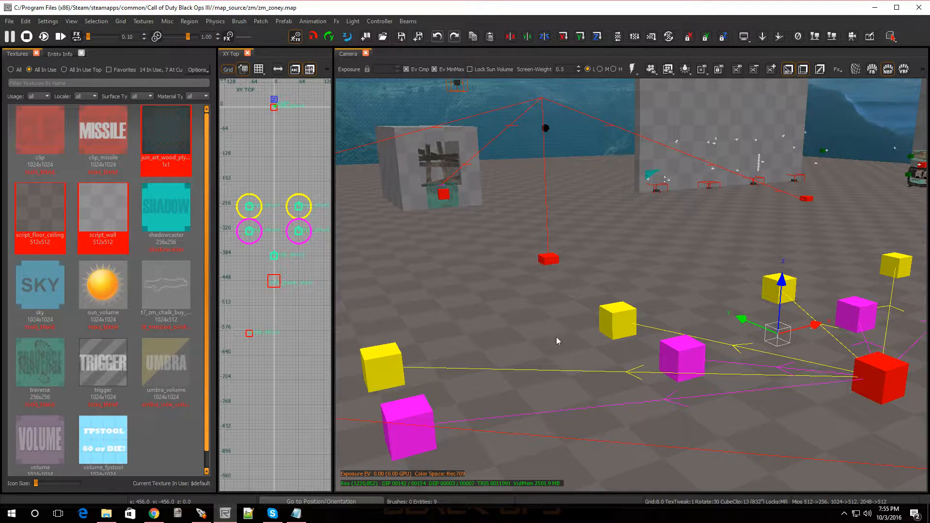
{"action": "right_click_drag", "start_coordinate": [847, 318], "coordinate": [821, 335]}
{"action": "key", "text": "Escape"}
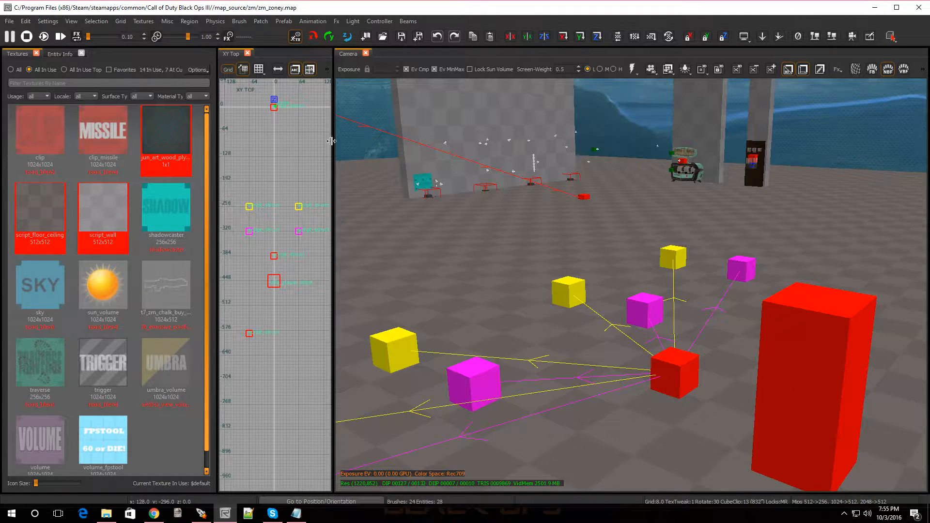
Enter spawn_points as the file name for saving a selection in the _prefabs/zm/zm_core folder, and cancel the save.
{"action": "left_click", "coordinate": [9, 21]}
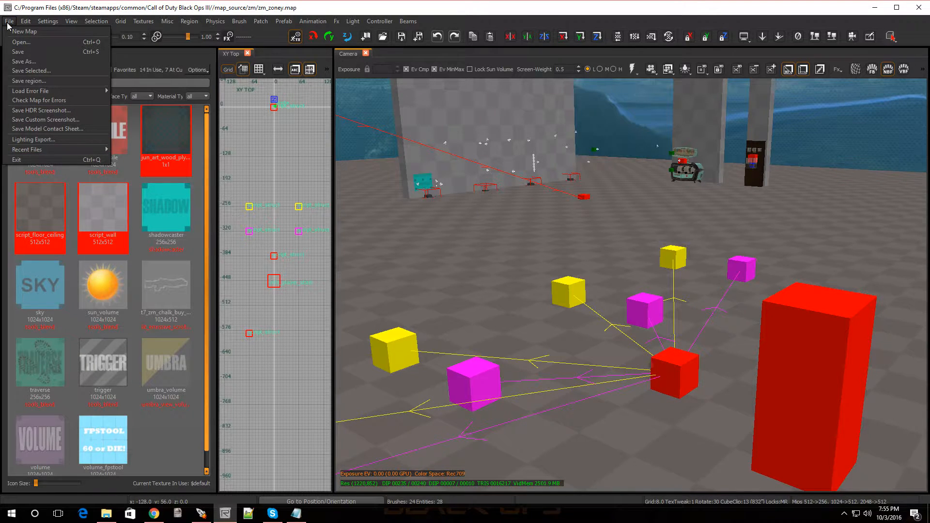
{"action": "left_click", "coordinate": [24, 71]}
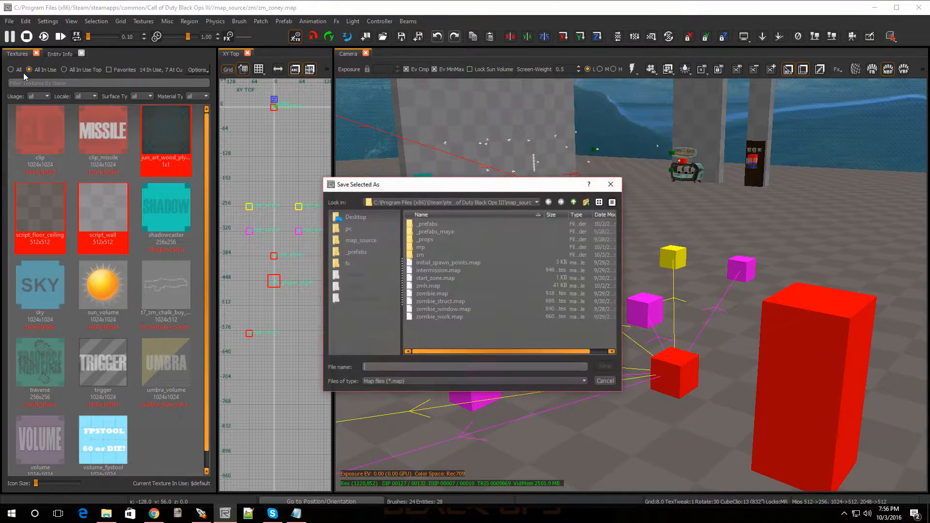
{"action": "left_click", "coordinate": [427, 224]}
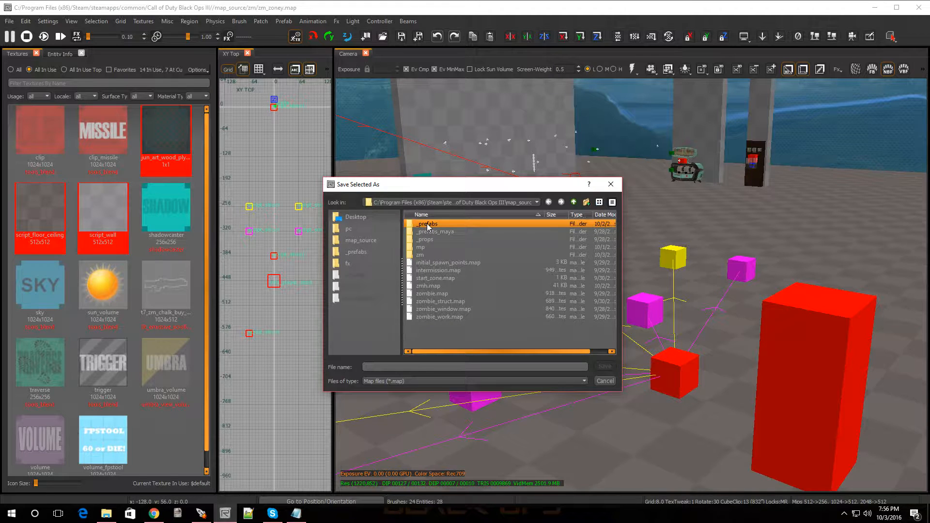
{"action": "double_click", "coordinate": [427, 225]}
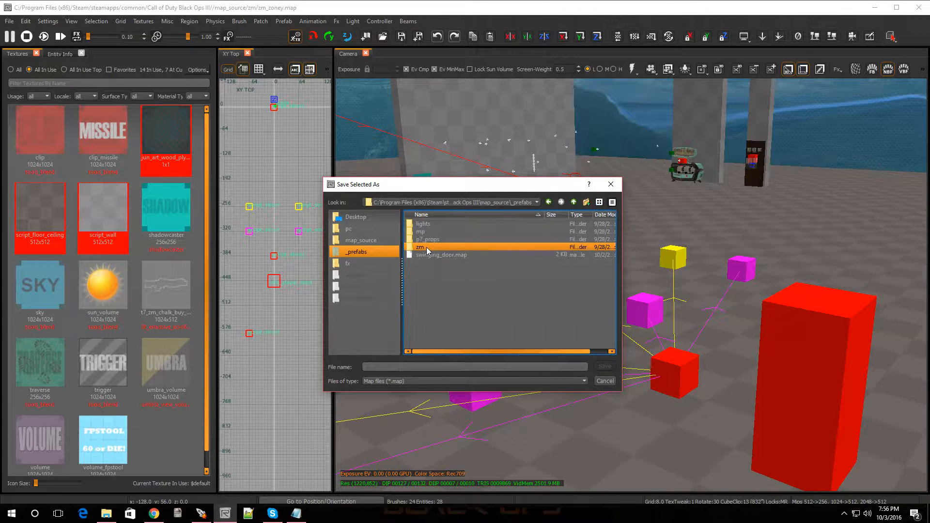
{"action": "double_click", "coordinate": [426, 247]}
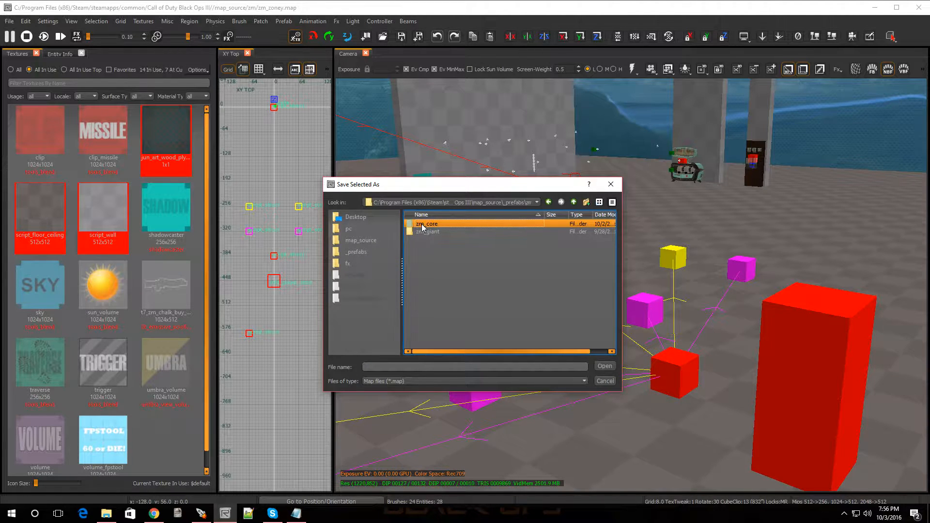
{"action": "double_click", "coordinate": [423, 225]}
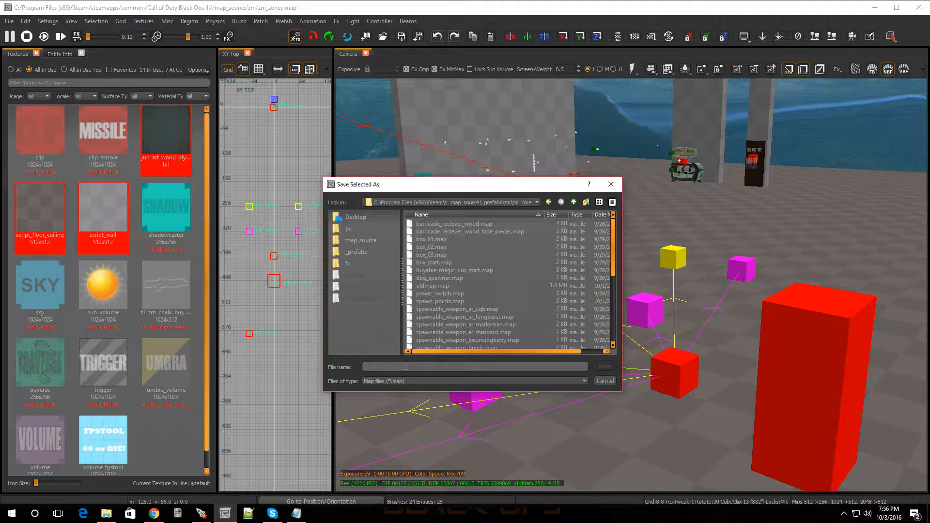
{"action": "type", "text": "spawn"}
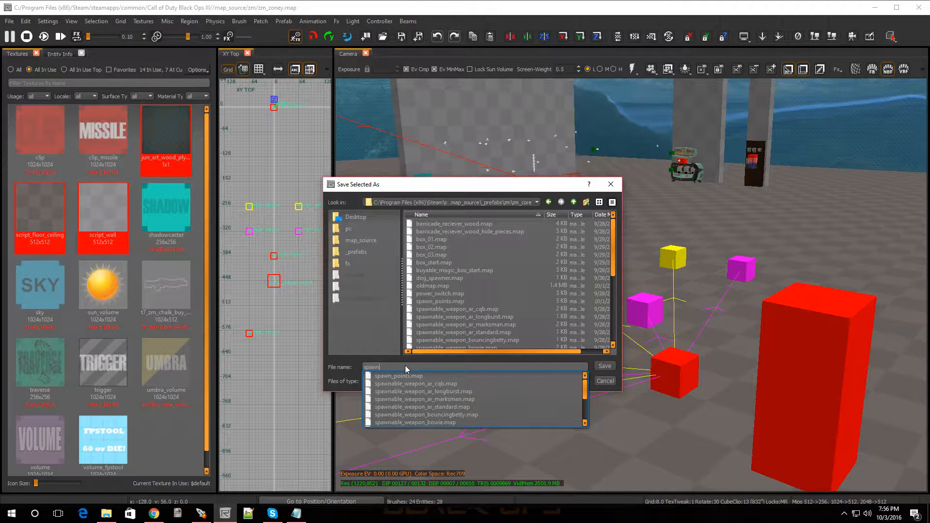
{"action": "type", "text": "_points"}
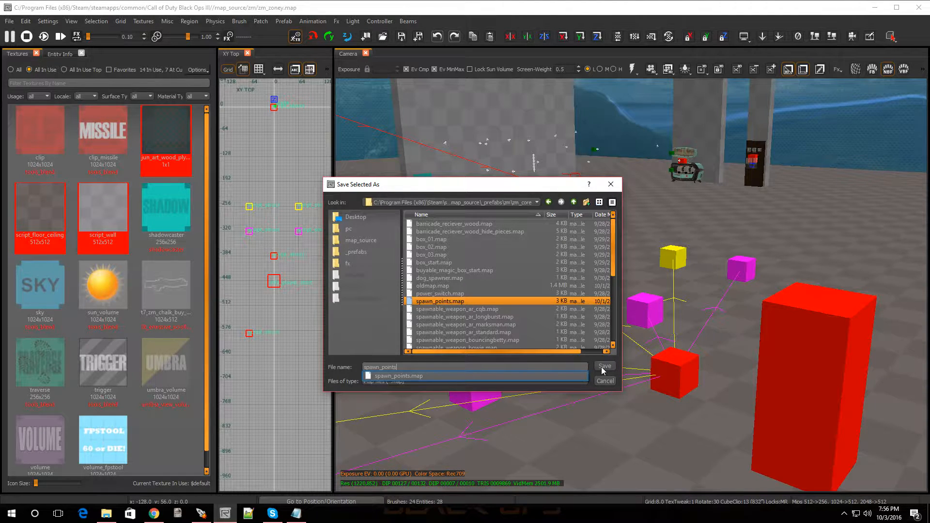
{"action": "left_click", "coordinate": [606, 381]}
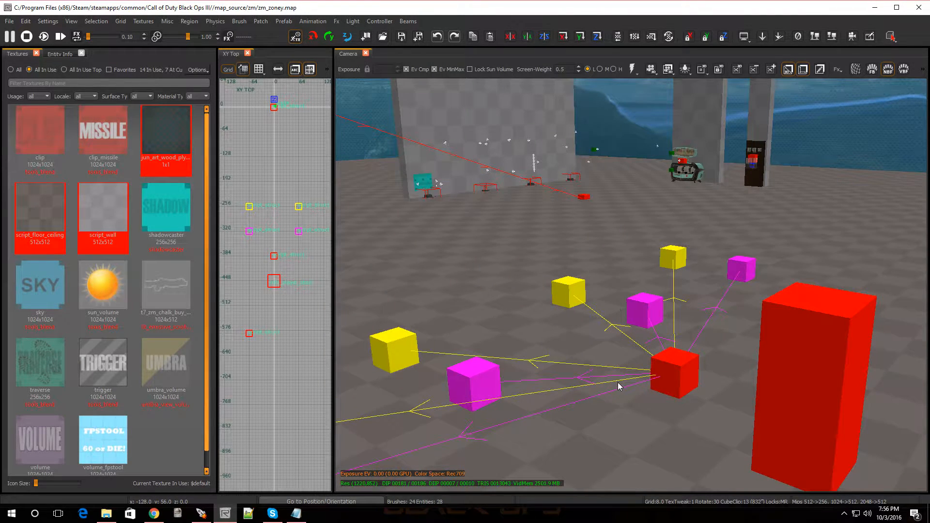
Select all brushes and entities of the default template and delete them to empty the map.
{"action": "key", "text": "Down"}
{"action": "key", "text": "Down"}
{"action": "key", "text": "Down"}
{"action": "key", "text": "Down"}
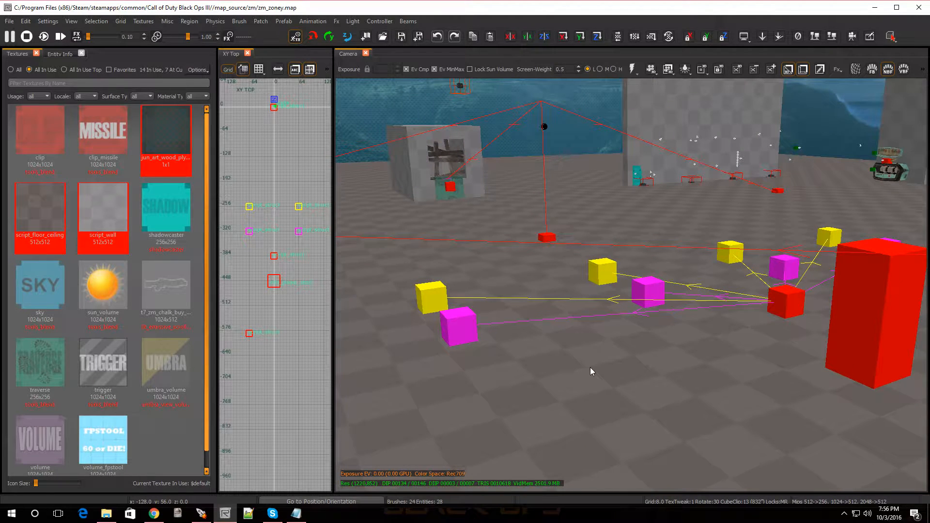
{"action": "key", "text": "i"}
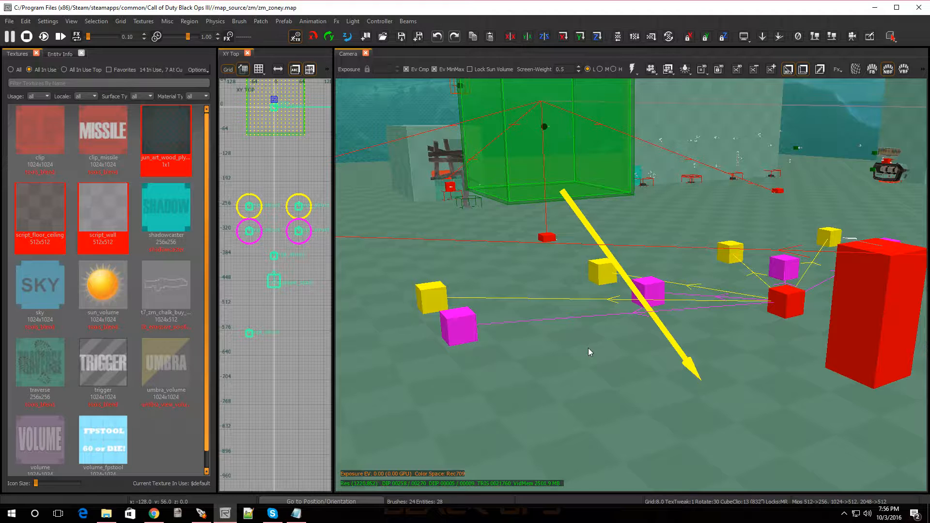
{"action": "key", "text": "BackSpace"}
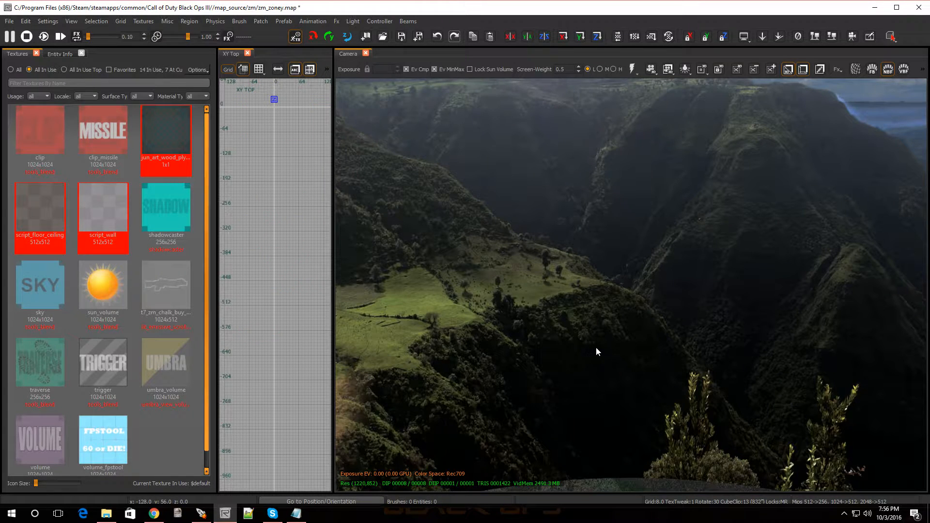
Widen the top view of the empty map and choose a grid size of 8.
{"action": "left_click_drag", "start_coordinate": [334, 265], "coordinate": [643, 265]}
{"action": "scroll", "coordinate": [505, 261], "scroll_direction": "down", "scroll_amount": 3}
{"action": "scroll", "coordinate": [504, 188], "scroll_direction": "up", "scroll_amount": 4}
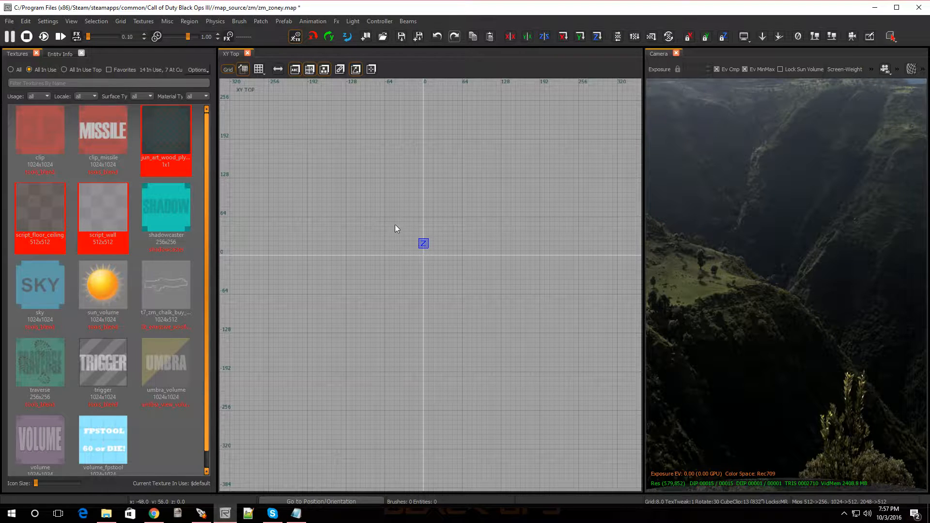
{"action": "left_click", "coordinate": [260, 69]}
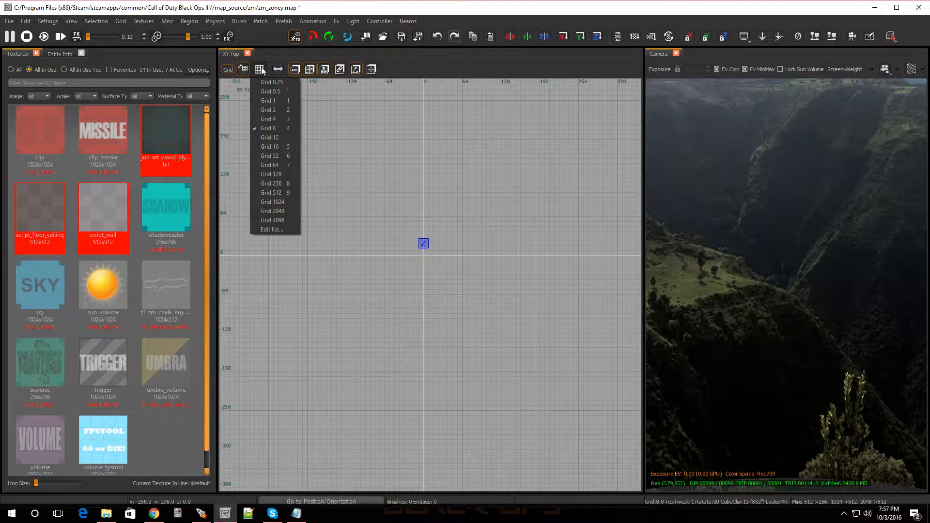
{"action": "left_click", "coordinate": [270, 129]}
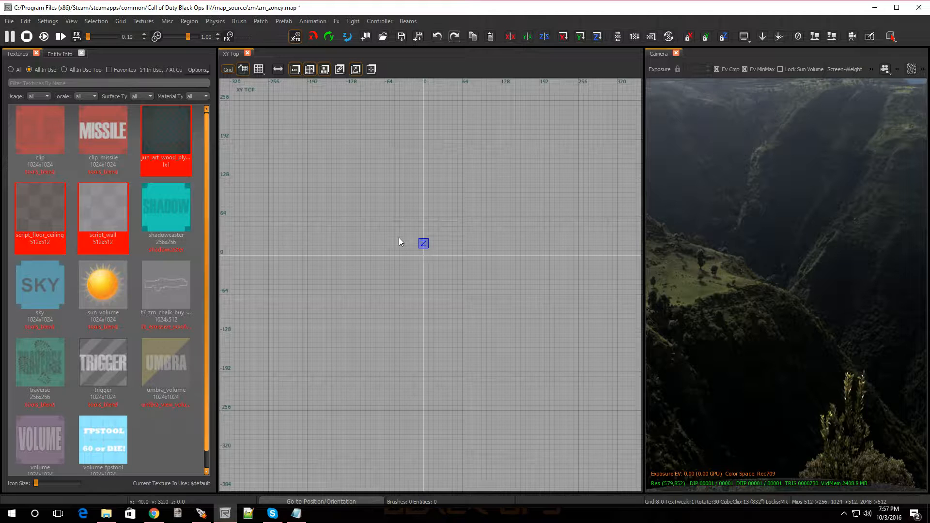
Draw a rectangular brush about 320 by 216 units in the top view, with one corner at the origin.
{"action": "scroll", "coordinate": [400, 238], "scroll_direction": "down", "scroll_amount": 3}
{"action": "scroll", "coordinate": [399, 238], "scroll_direction": "up", "scroll_amount": 3}
{"action": "left_click_drag", "start_coordinate": [386, 216], "coordinate": [425, 260]}
{"action": "mouse_move", "coordinate": [367, 237]}
{"action": "left_mouse_down"}
{"action": "mouse_move", "coordinate": [224, 231]}
{"action": "mouse_move", "coordinate": [244, 232]}
{"action": "left_mouse_up"}
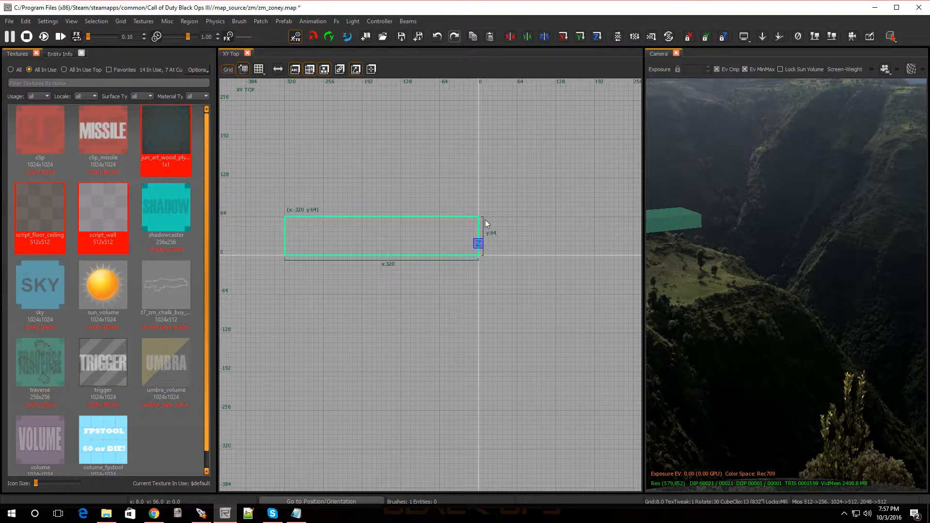
{"action": "left_click_drag", "start_coordinate": [395, 196], "coordinate": [398, 104]}
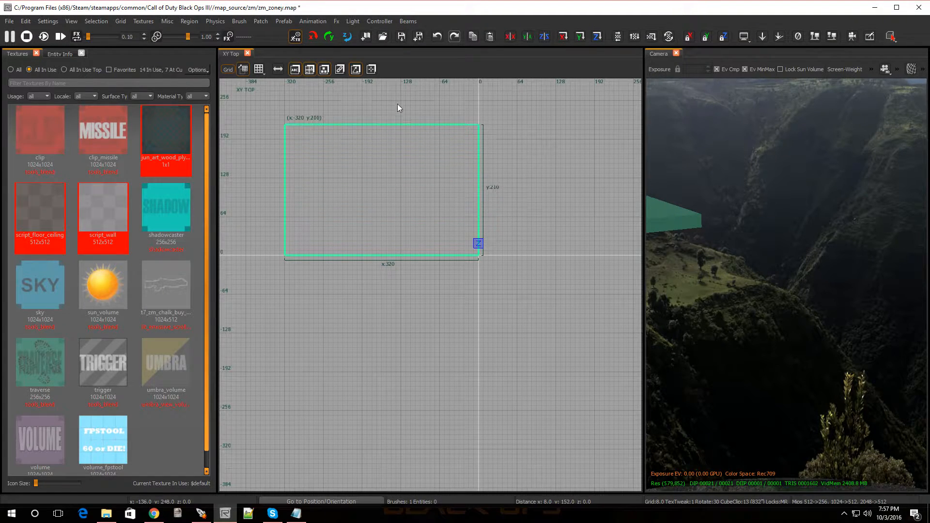
{"action": "scroll", "coordinate": [397, 103], "scroll_direction": "down", "scroll_amount": 5}
{"action": "scroll", "coordinate": [394, 89], "scroll_direction": "up", "scroll_amount": 5}
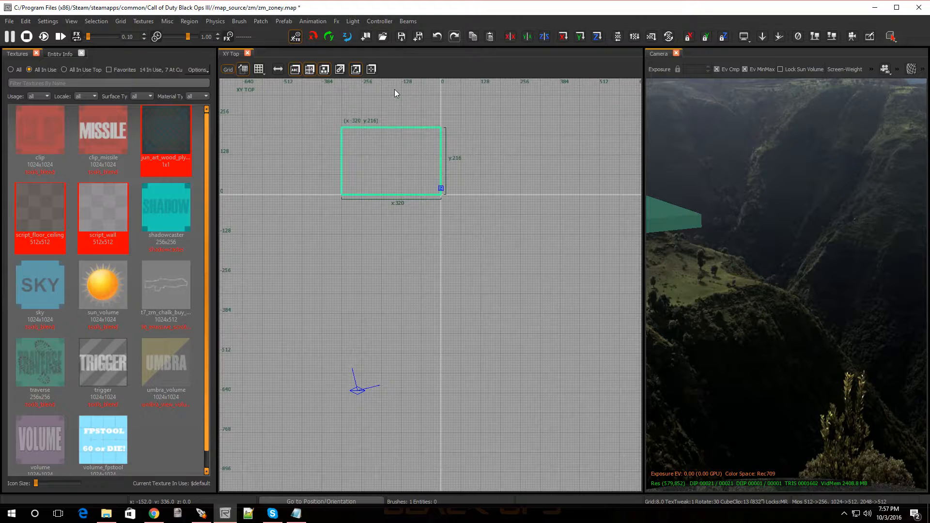
Stretch the brush in the top view to 640 units wide and 320 deep, spanning x -320 to 320.
{"action": "mouse_move", "coordinate": [384, 146]}
{"action": "left_mouse_down"}
{"action": "mouse_move", "coordinate": [381, 87]}
{"action": "mouse_move", "coordinate": [375, 101]}
{"action": "left_mouse_up"}
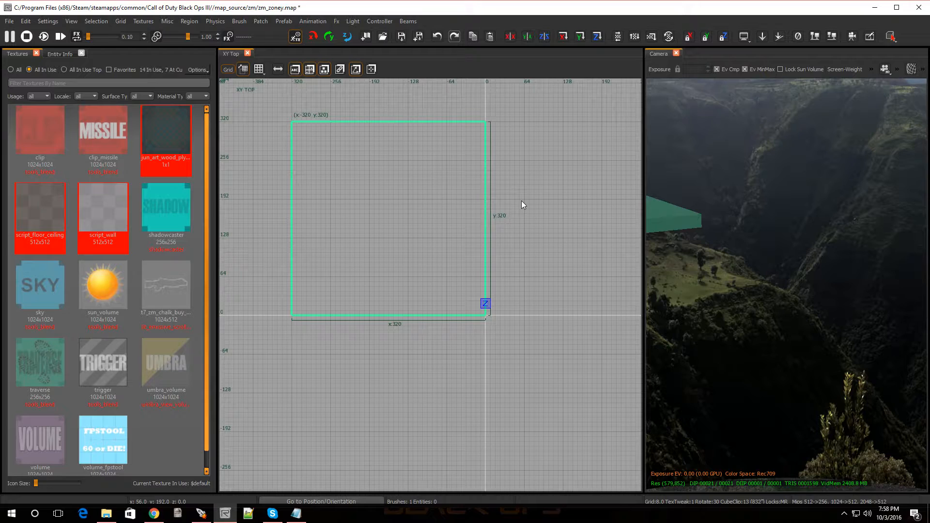
{"action": "left_click_drag", "start_coordinate": [513, 201], "coordinate": [618, 202]}
{"action": "scroll", "coordinate": [620, 202], "scroll_direction": "down", "scroll_amount": 5}
{"action": "scroll", "coordinate": [628, 206], "scroll_direction": "up", "scroll_amount": 6}
{"action": "mouse_move", "coordinate": [598, 203]}
{"action": "left_mouse_down"}
{"action": "mouse_move", "coordinate": [638, 207]}
{"action": "mouse_move", "coordinate": [585, 211]}
{"action": "mouse_move", "coordinate": [627, 216]}
{"action": "left_mouse_up"}
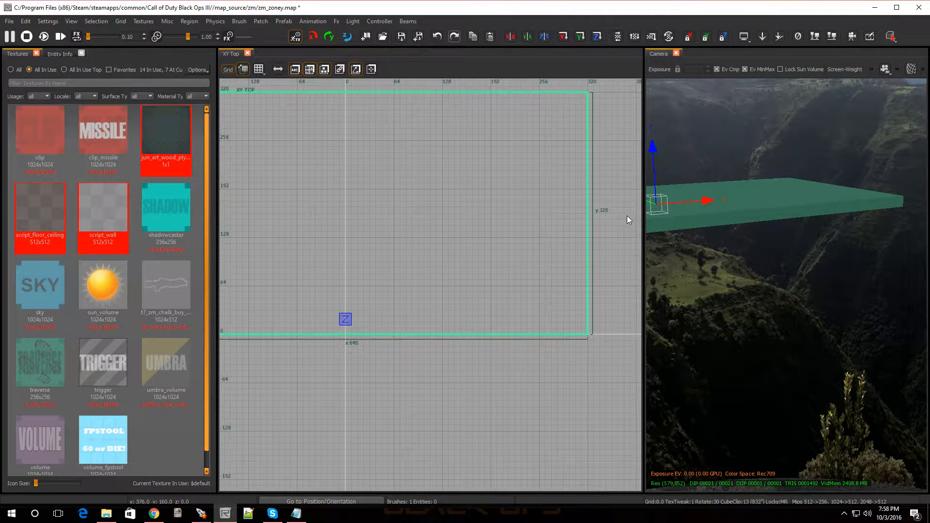
{"action": "scroll", "coordinate": [448, 277], "scroll_direction": "down", "scroll_amount": 5}
{"action": "scroll", "coordinate": [371, 245], "scroll_direction": "up", "scroll_amount": 2}
{"action": "scroll", "coordinate": [372, 246], "scroll_direction": "up", "scroll_amount": 1}
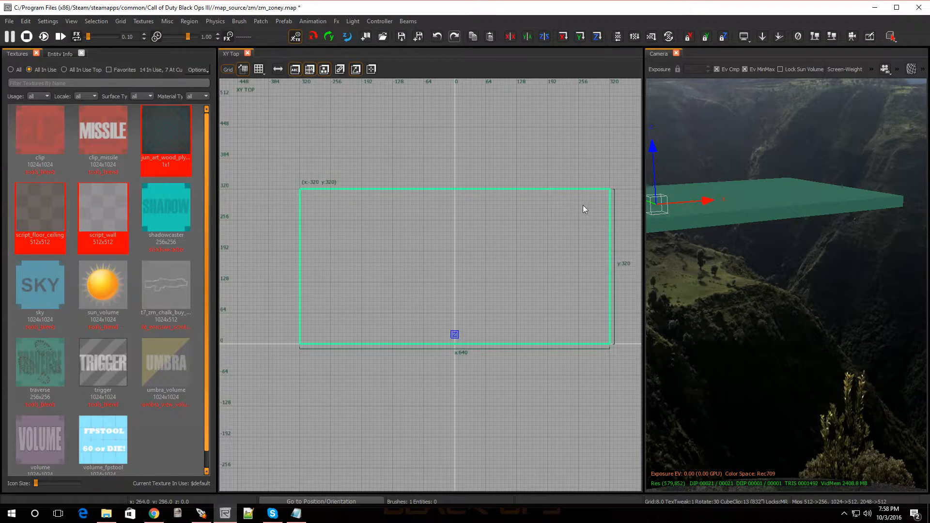
Extend the brush's lower side to y -320 so it becomes a 640 by 640 square centred on the origin.
{"action": "left_click_drag", "start_coordinate": [461, 365], "coordinate": [478, 483]}
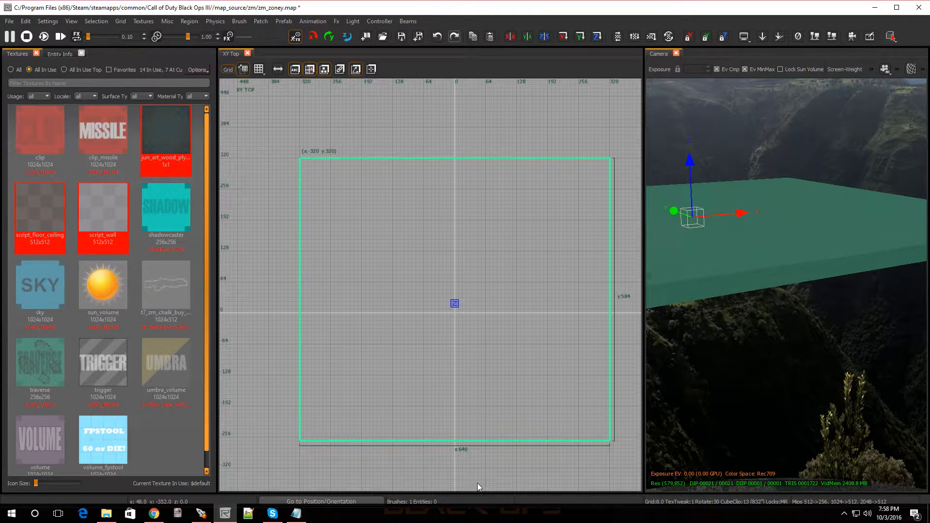
{"action": "scroll", "coordinate": [475, 470], "scroll_direction": "down", "scroll_amount": 4}
{"action": "scroll", "coordinate": [474, 473], "scroll_direction": "up", "scroll_amount": 5}
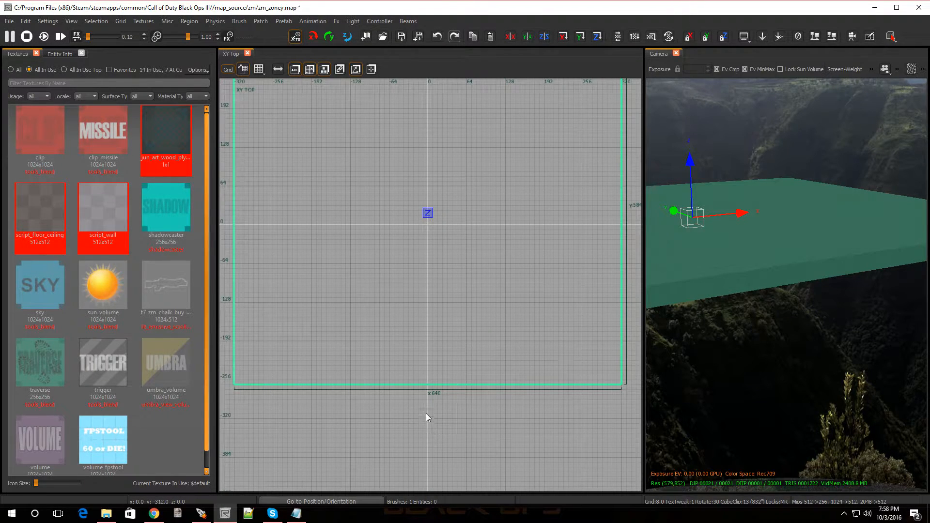
{"action": "left_click_drag", "start_coordinate": [425, 409], "coordinate": [429, 436]}
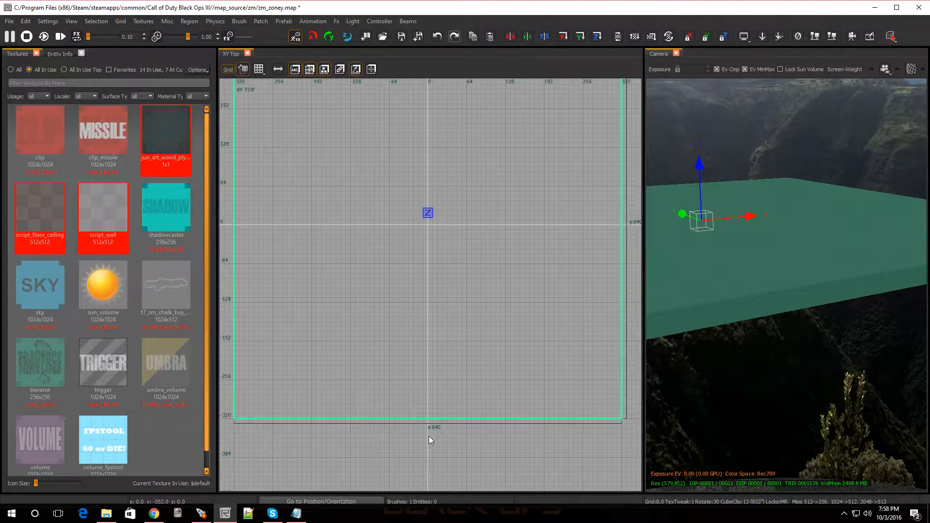
{"action": "scroll", "coordinate": [345, 271], "scroll_direction": "down", "scroll_amount": 3}
{"action": "scroll", "coordinate": [351, 264], "scroll_direction": "up", "scroll_amount": 1}
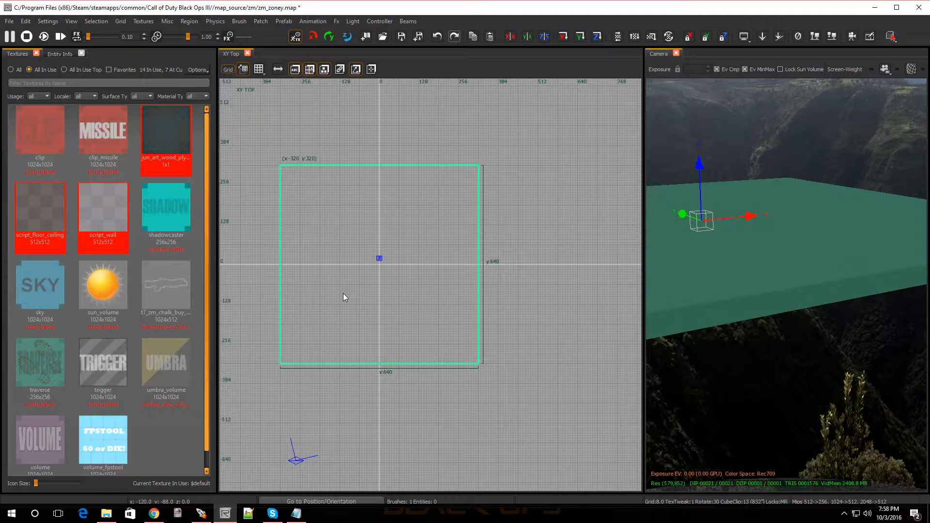
In the front view, make the square brush an 8-unit-thick floor with its upper surface at z 0, and deselect it.
{"action": "key", "text": "ctrl+Tab"}
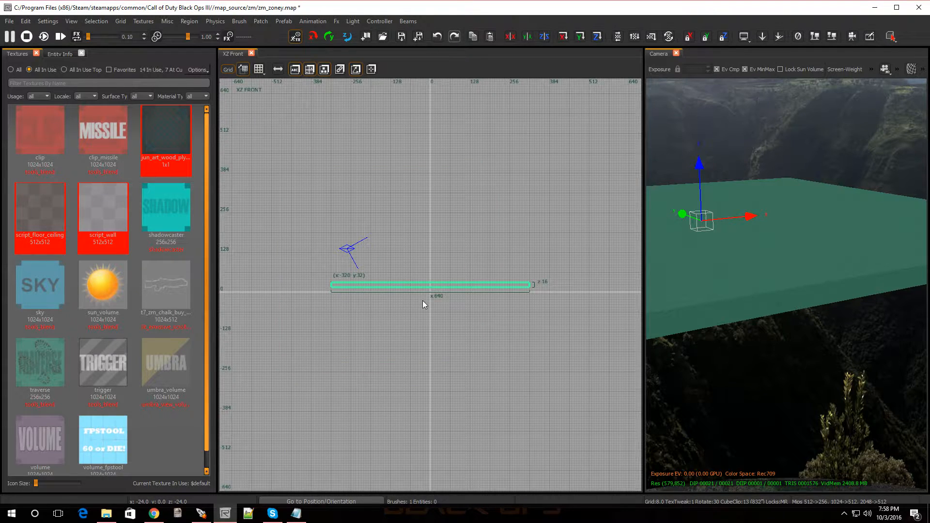
{"action": "scroll", "coordinate": [423, 300], "scroll_direction": "up", "scroll_amount": 2}
{"action": "left_click_drag", "start_coordinate": [433, 289], "coordinate": [427, 299]}
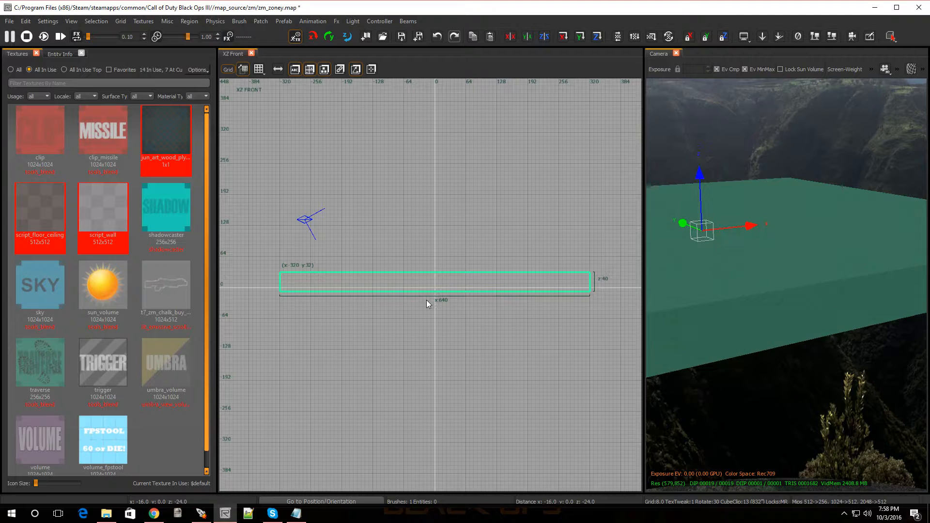
{"action": "left_click_drag", "start_coordinate": [428, 222], "coordinate": [426, 240]}
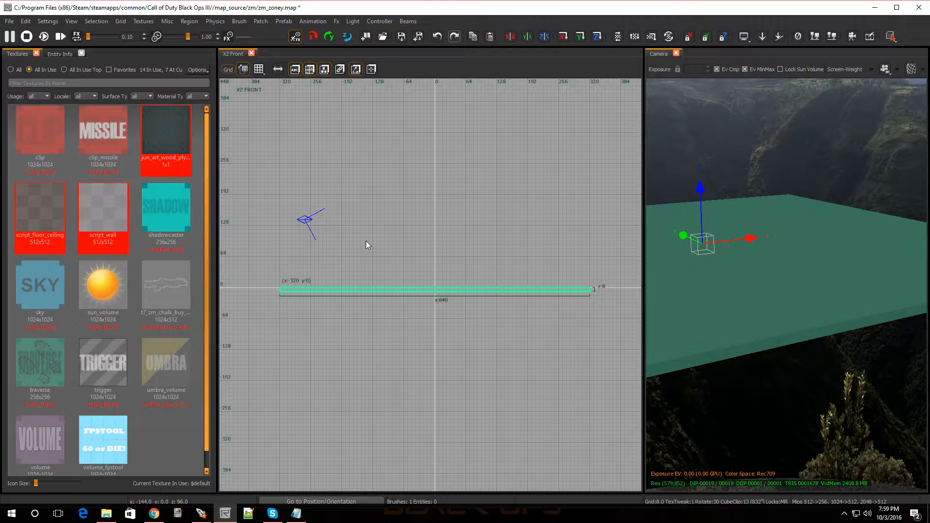
{"action": "key", "text": "Escape"}
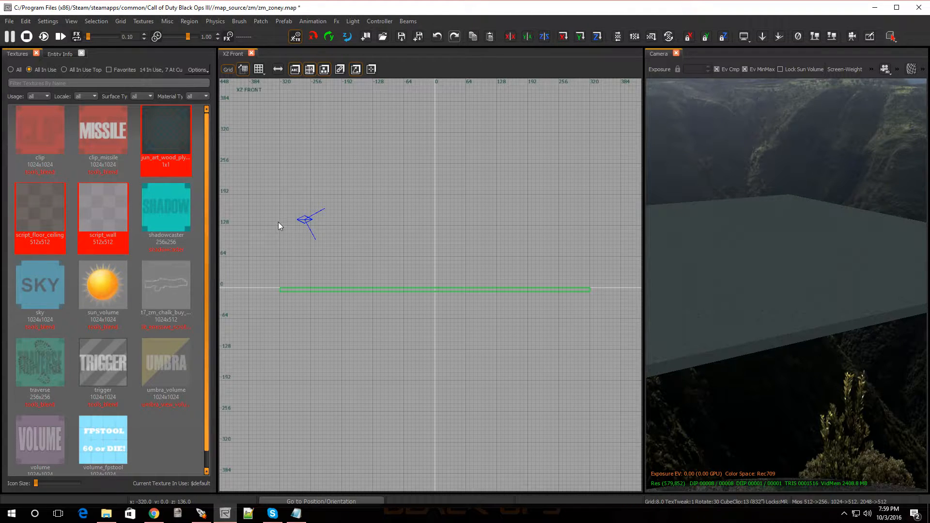
Draw a wall 8 units thick and 128 high on the floor's x -320 edge and place a copy at the opposite edge.
{"action": "mouse_move", "coordinate": [280, 226]}
{"action": "left_mouse_down"}
{"action": "mouse_move", "coordinate": [301, 290]}
{"action": "mouse_move", "coordinate": [303, 266]}
{"action": "left_mouse_up"}
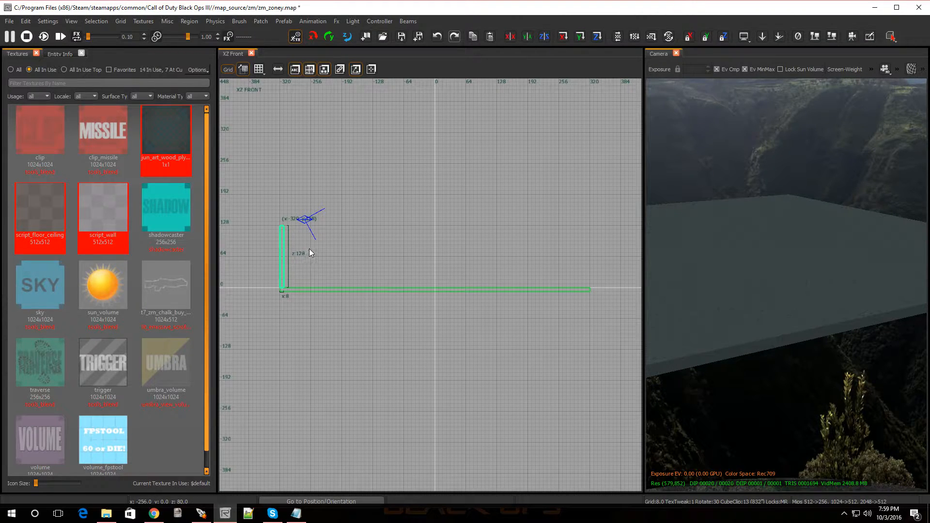
{"action": "key", "text": "space"}
{"action": "left_click_drag", "start_coordinate": [286, 261], "coordinate": [589, 257]}
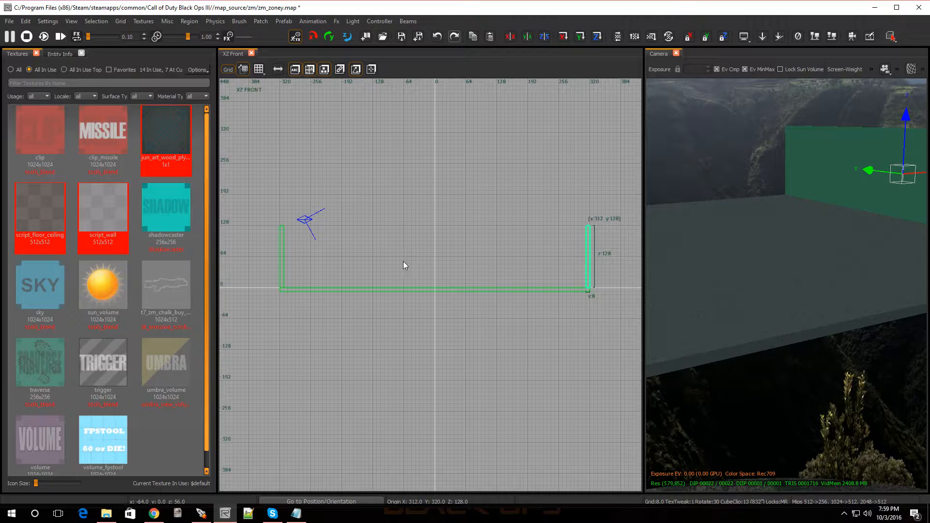
{"action": "key", "text": "Escape"}
Draw a brush 624 units wide and 128 high in the front view, filling the gap between the two walls.
{"action": "right_click_drag", "start_coordinate": [695, 242], "coordinate": [695, 242]}
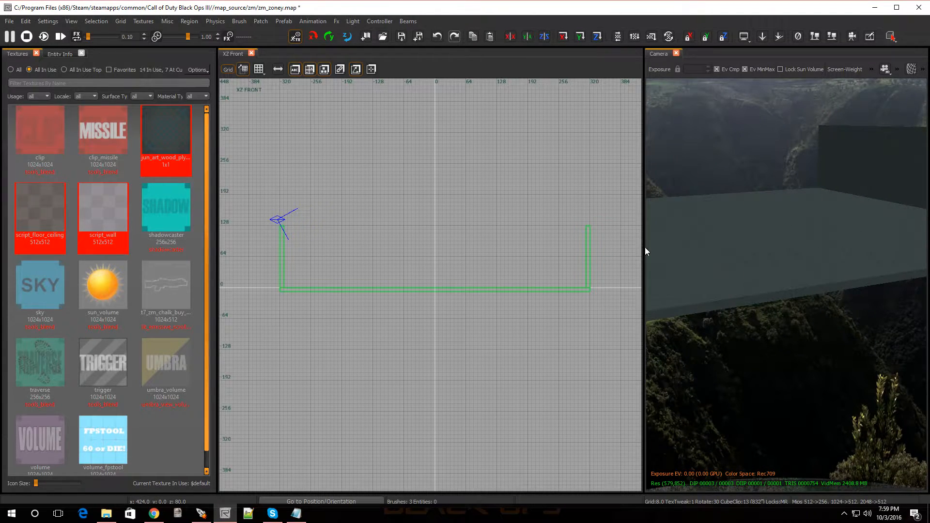
{"action": "left_click_drag", "start_coordinate": [644, 247], "coordinate": [458, 244]}
{"action": "right_click_drag", "start_coordinate": [708, 239], "coordinate": [708, 238]}
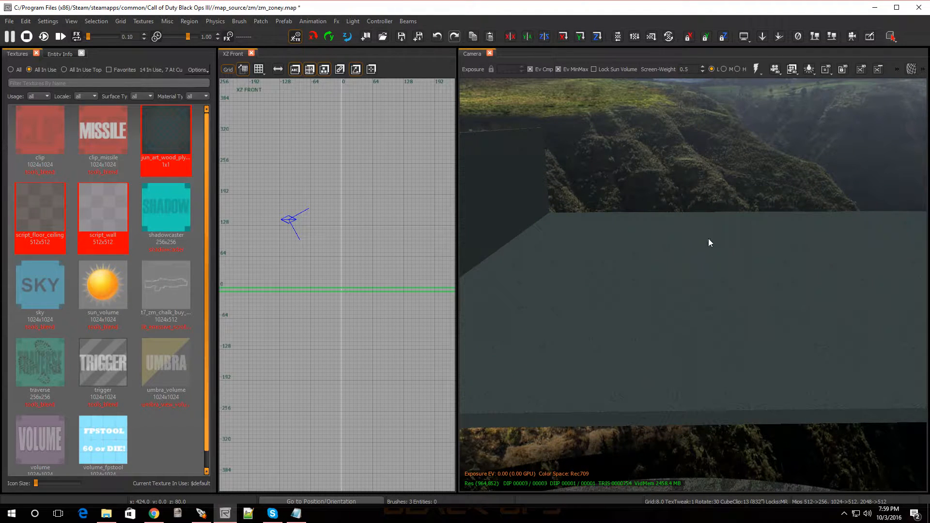
{"action": "scroll", "coordinate": [421, 257], "scroll_direction": "down", "scroll_amount": 2}
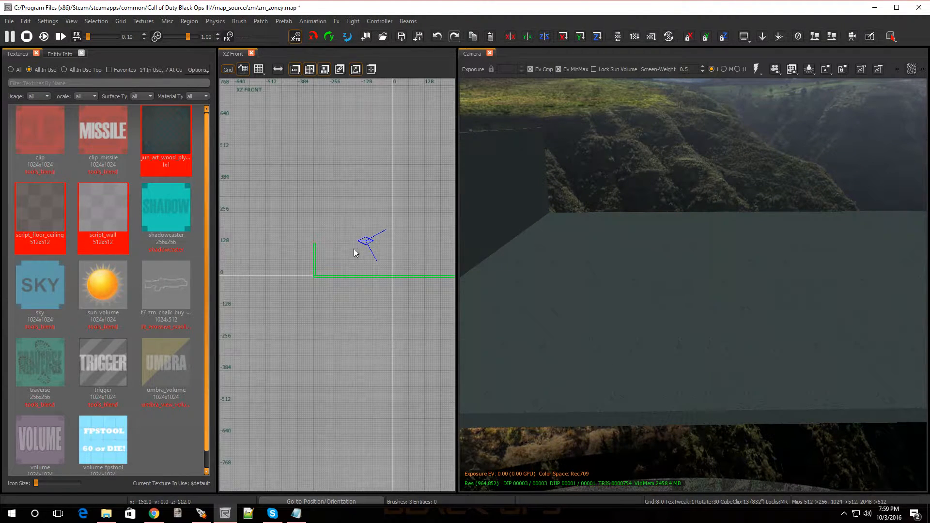
{"action": "scroll", "coordinate": [316, 247], "scroll_direction": "up", "scroll_amount": 2}
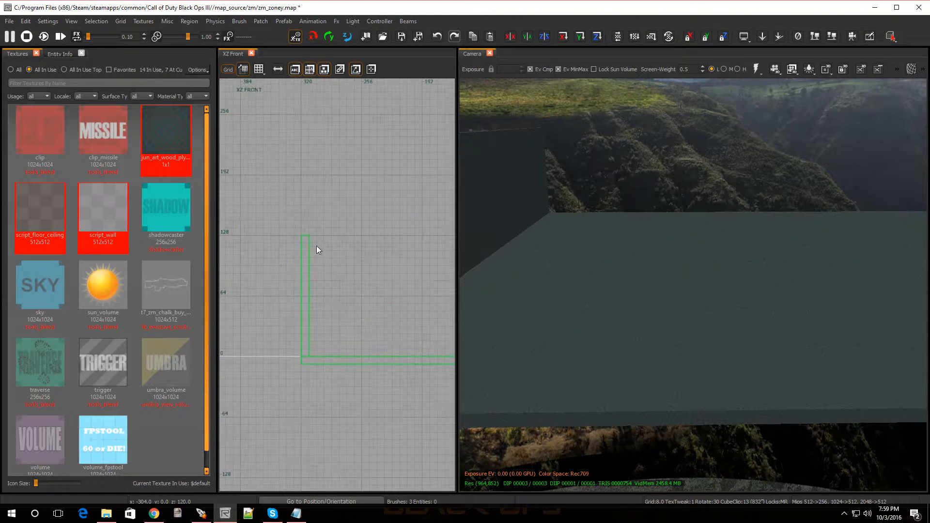
{"action": "left_click_drag", "start_coordinate": [309, 236], "coordinate": [350, 361]}
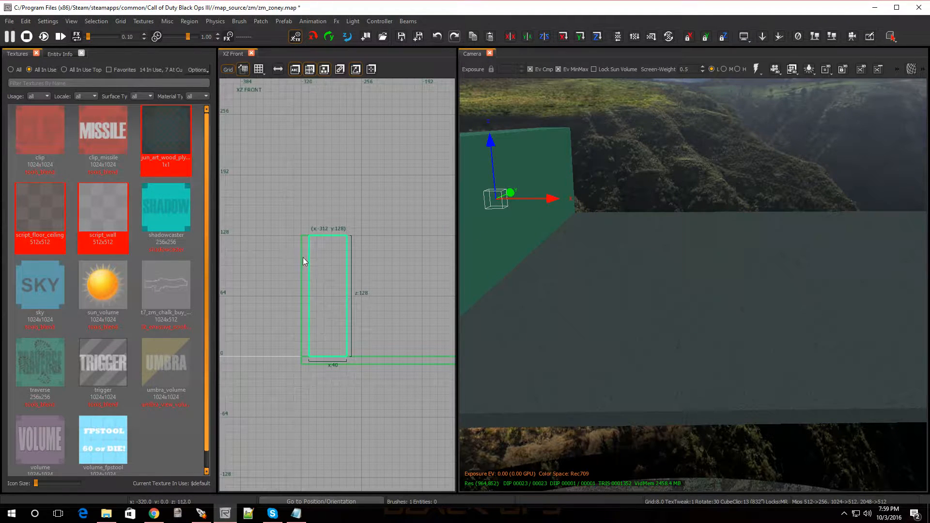
{"action": "mouse_move", "coordinate": [348, 260]}
{"action": "left_mouse_down"}
{"action": "mouse_move", "coordinate": [392, 283]}
{"action": "mouse_move", "coordinate": [455, 287]}
{"action": "mouse_move", "coordinate": [359, 292]}
{"action": "mouse_move", "coordinate": [596, 293]}
{"action": "left_mouse_up"}
{"action": "scroll", "coordinate": [434, 293], "scroll_direction": "down", "scroll_amount": 5}
{"action": "scroll", "coordinate": [596, 294], "scroll_direction": "up", "scroll_amount": 5}
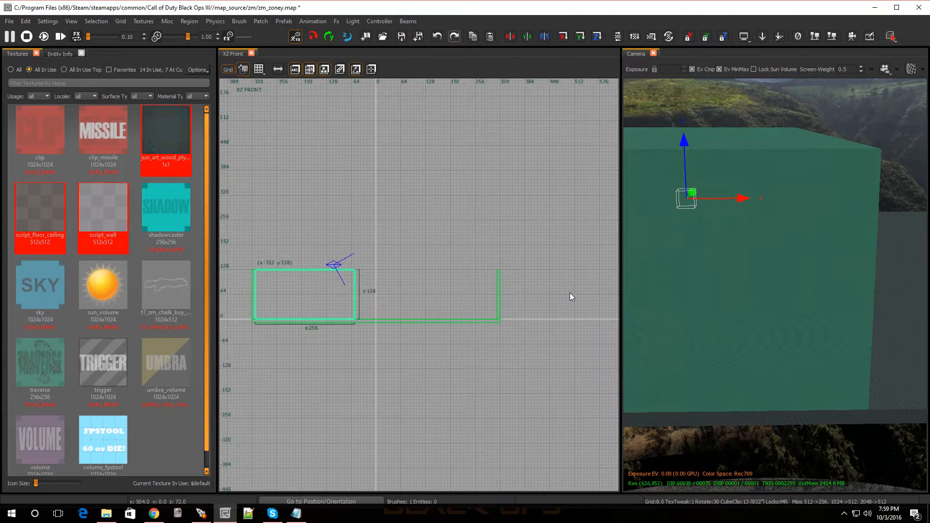
{"action": "left_click_drag", "start_coordinate": [382, 289], "coordinate": [519, 284]}
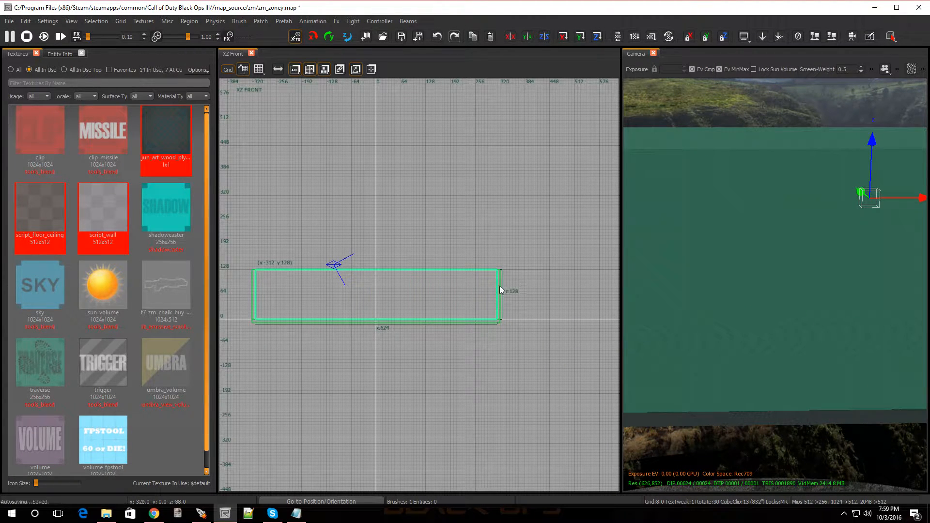
In the top view, thin the filler brush to an 8-unit wall and place copies along both open floor edges.
{"action": "key", "text": "ctrl+Tab"}
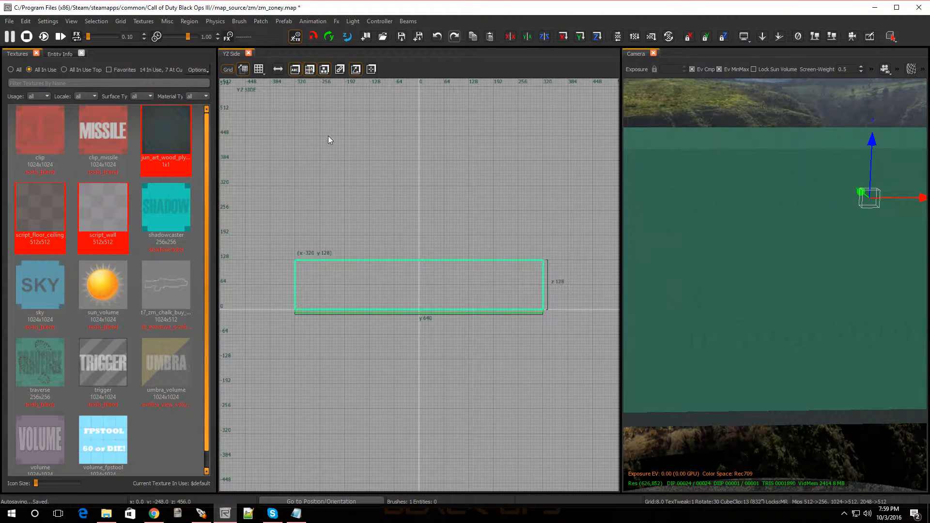
{"action": "key", "text": "ctrl+Tab"}
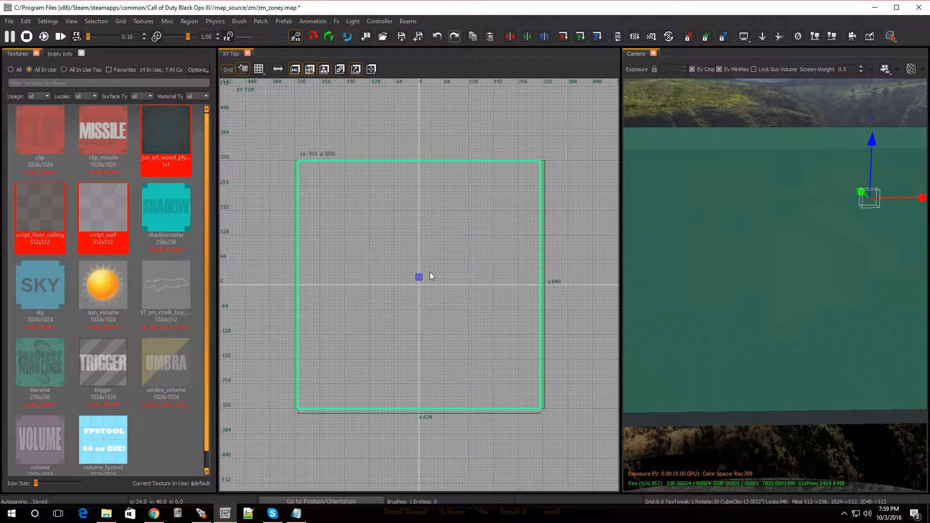
{"action": "left_click_drag", "start_coordinate": [428, 450], "coordinate": [437, 202]}
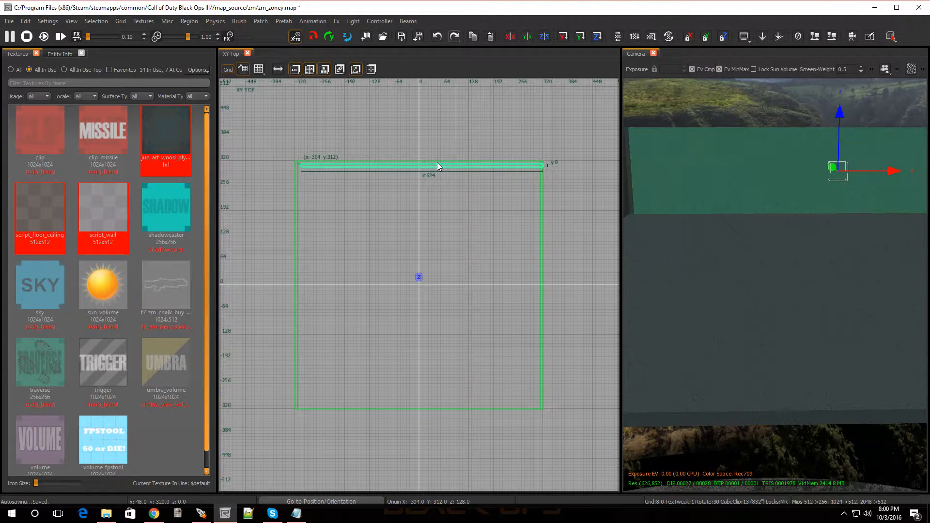
{"action": "mouse_move", "coordinate": [434, 165]}
{"action": "left_mouse_down"}
{"action": "mouse_move", "coordinate": [443, 314]}
{"action": "mouse_move", "coordinate": [431, 406]}
{"action": "left_mouse_up"}
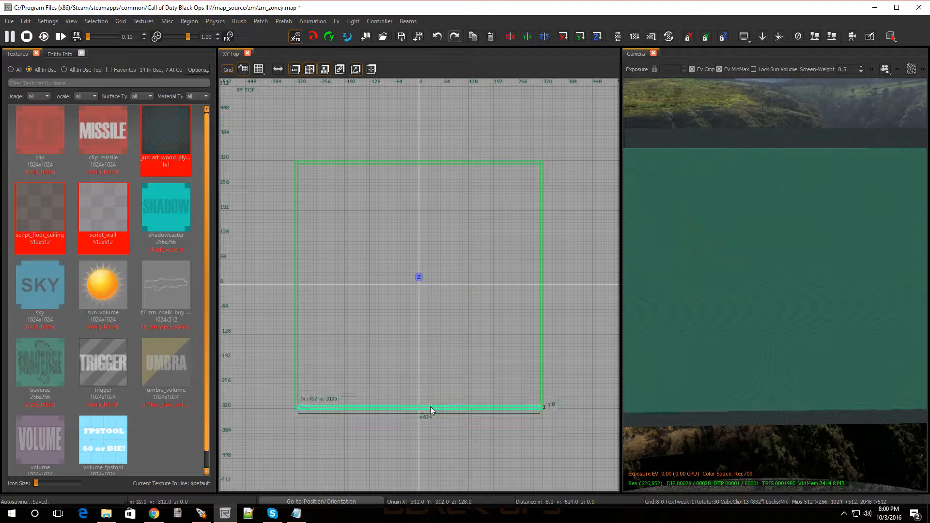
{"action": "key", "text": "Escape"}
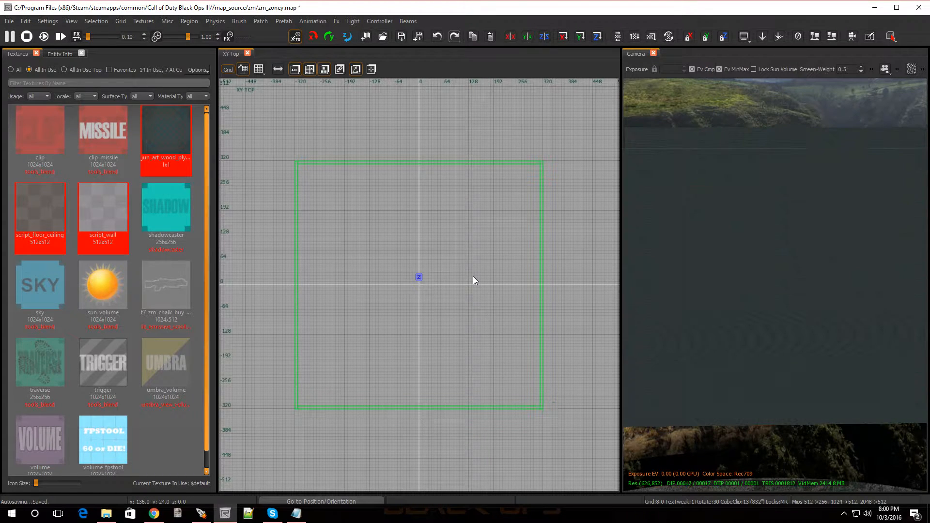
Examine the walled room and how its walls meet at the corners in the camera and top views.
{"action": "mouse_move", "coordinate": [716, 266]}
{"action": "right_mouse_down"}
{"action": "mouse_move", "coordinate": [698, 242]}
{"action": "mouse_move", "coordinate": [705, 235]}
{"action": "mouse_move", "coordinate": [720, 235]}
{"action": "mouse_move", "coordinate": [713, 262]}
{"action": "right_mouse_up"}
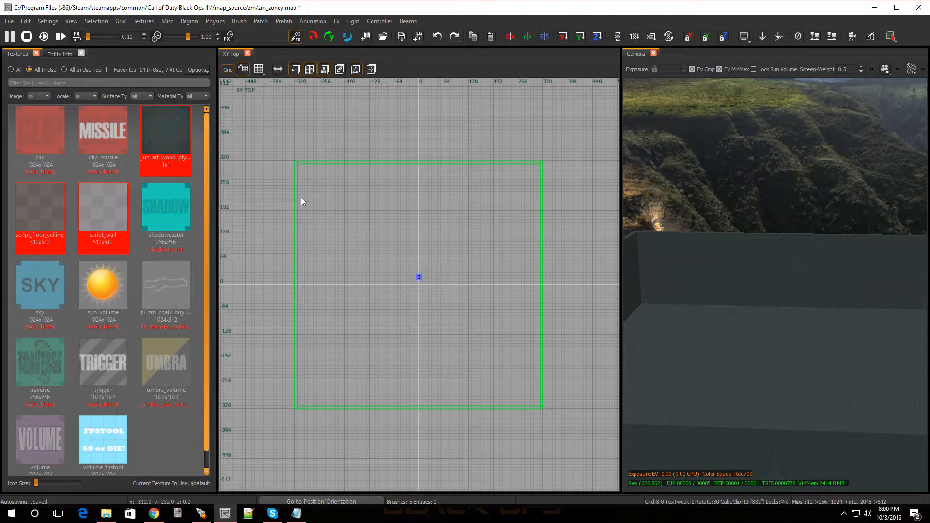
{"action": "scroll", "coordinate": [511, 253], "scroll_direction": "down", "scroll_amount": 3}
{"action": "scroll", "coordinate": [511, 280], "scroll_direction": "up", "scroll_amount": 4}
{"action": "scroll", "coordinate": [505, 276], "scroll_direction": "down", "scroll_amount": 1}
{"action": "scroll", "coordinate": [505, 276], "scroll_direction": "down", "scroll_amount": 2}
{"action": "scroll", "coordinate": [505, 276], "scroll_direction": "up", "scroll_amount": 4}
{"action": "scroll", "coordinate": [504, 275], "scroll_direction": "down", "scroll_amount": 2}
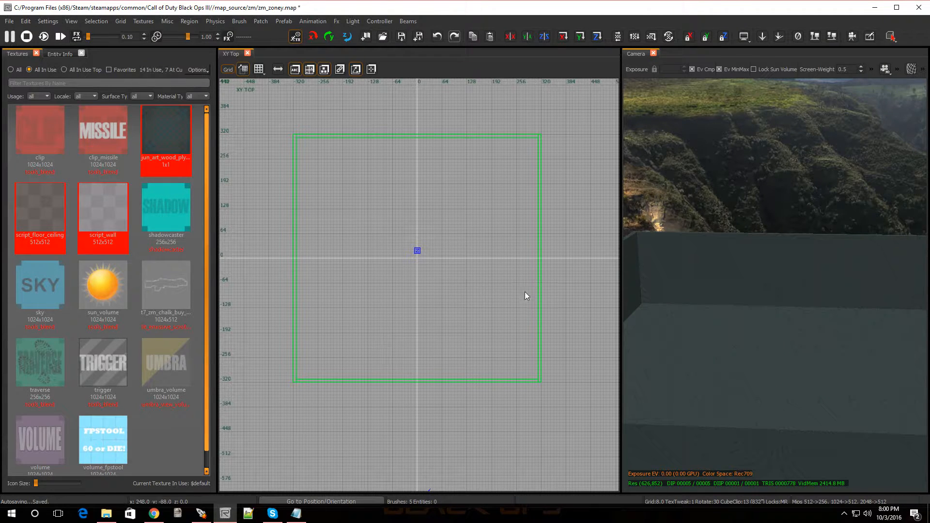
{"action": "right_click_drag", "start_coordinate": [568, 279], "coordinate": [577, 274]}
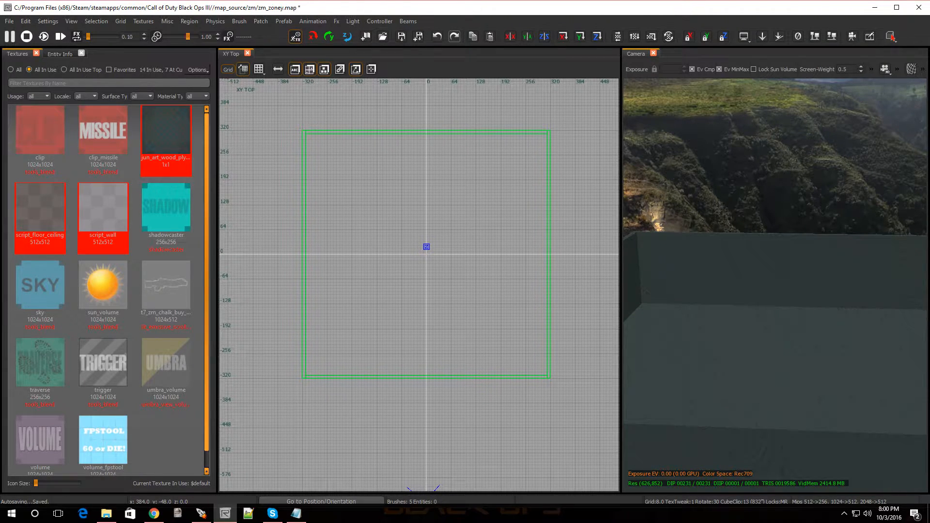
Apply the caulk texture to the floor and all four walls, and deselect them.
{"action": "left_click", "coordinate": [477, 271], "text": "shift"}
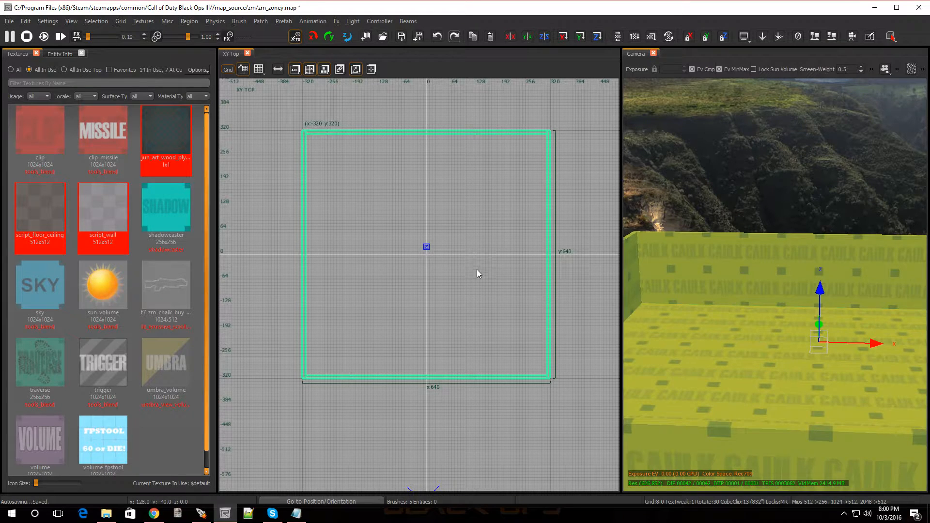
{"action": "key", "text": "Escape"}
{"action": "mouse_move", "coordinate": [666, 307]}
{"action": "right_mouse_down"}
{"action": "mouse_move", "coordinate": [697, 306]}
{"action": "mouse_move", "coordinate": [649, 296]}
{"action": "mouse_move", "coordinate": [661, 309]}
{"action": "right_mouse_up"}
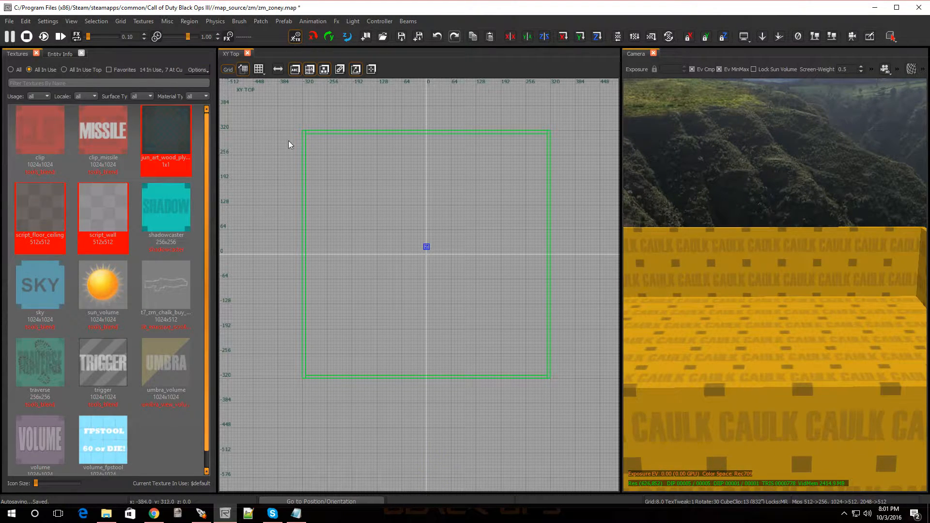
Enlarge the camera view and select only the floor's upper face inside the room.
{"action": "left_click_drag", "start_coordinate": [620, 255], "coordinate": [502, 243]}
{"action": "mouse_move", "coordinate": [648, 320]}
{"action": "right_mouse_down"}
{"action": "mouse_move", "coordinate": [588, 312]}
{"action": "mouse_move", "coordinate": [654, 315]}
{"action": "mouse_move", "coordinate": [649, 363]}
{"action": "mouse_move", "coordinate": [650, 339]}
{"action": "mouse_move", "coordinate": [630, 320]}
{"action": "mouse_move", "coordinate": [679, 291]}
{"action": "mouse_move", "coordinate": [649, 368]}
{"action": "mouse_move", "coordinate": [649, 320]}
{"action": "right_mouse_up"}
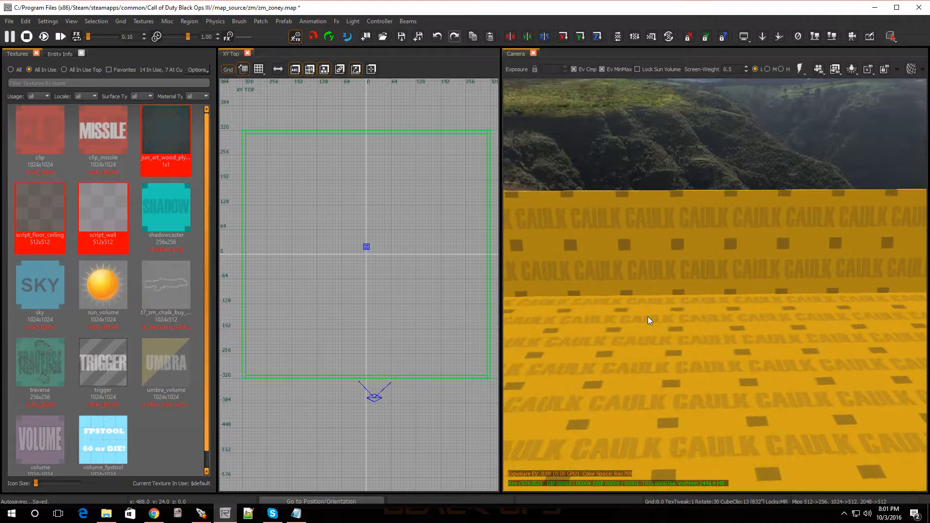
{"action": "left_click", "coordinate": [667, 340], "text": "ctrl+shift"}
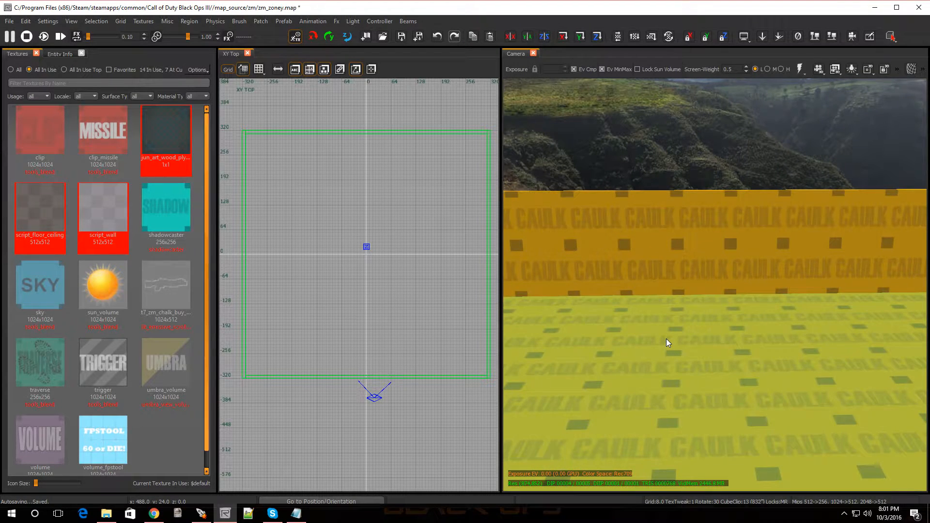
{"action": "mouse_move", "coordinate": [676, 354]}
{"action": "right_mouse_down"}
{"action": "mouse_move", "coordinate": [676, 329]}
{"action": "mouse_move", "coordinate": [676, 402]}
{"action": "right_mouse_up"}
{"action": "right_click_drag", "start_coordinate": [624, 358], "coordinate": [625, 320]}
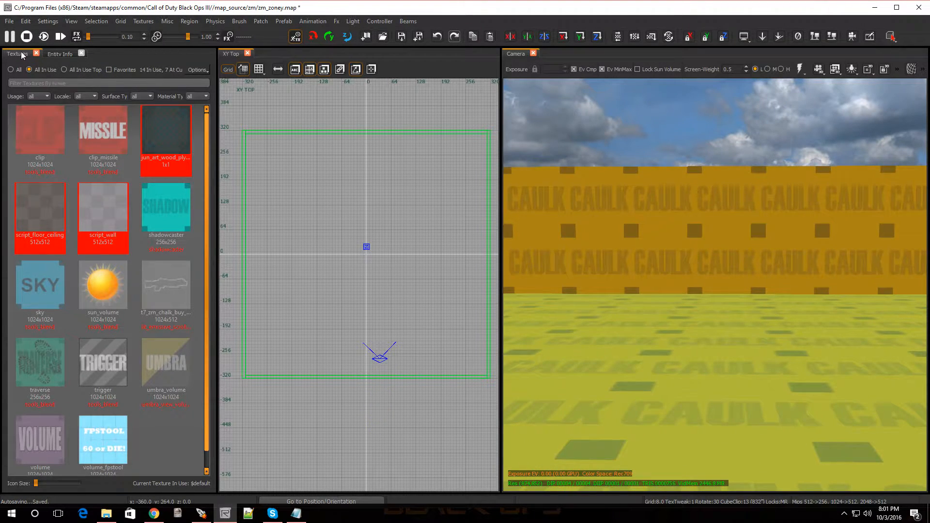
Show the texture browser and list all available textures with the usage set to floor.
{"action": "key", "text": "t"}
{"action": "key", "text": "t"}
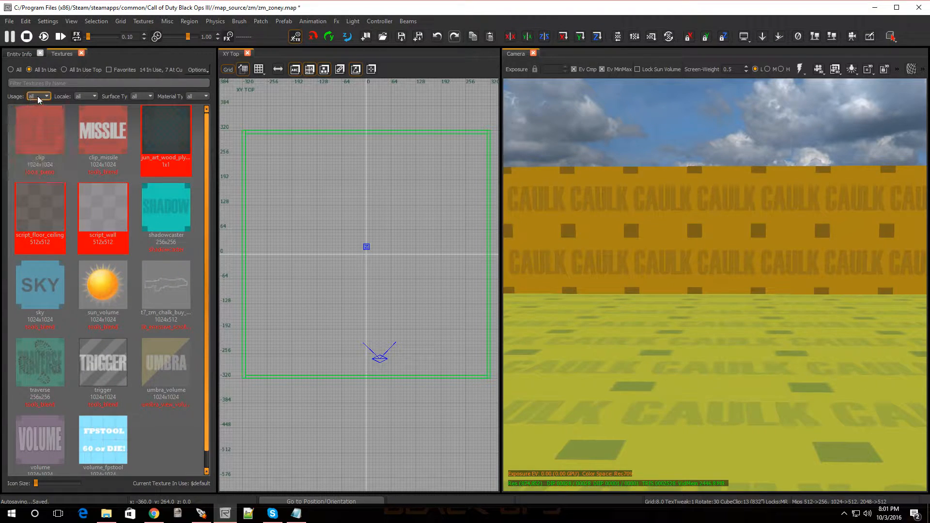
{"action": "left_click", "coordinate": [48, 96]}
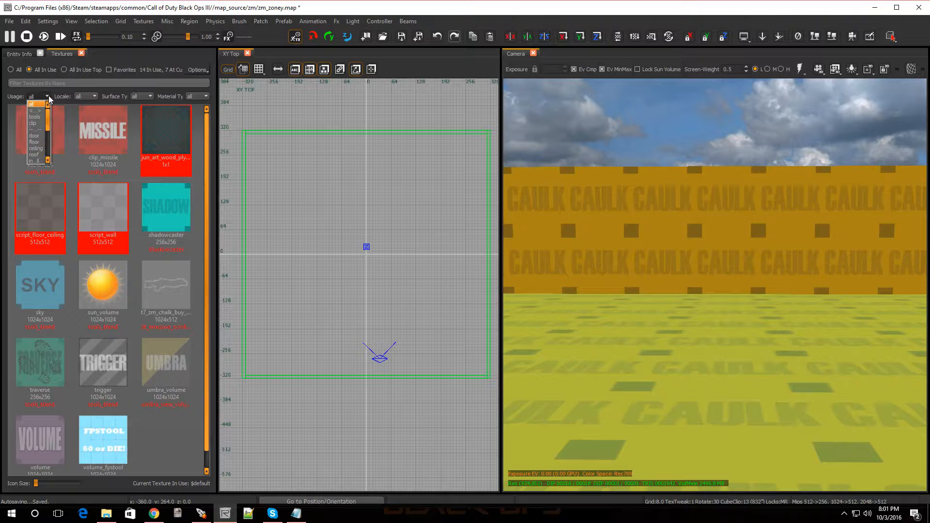
{"action": "left_click", "coordinate": [40, 144]}
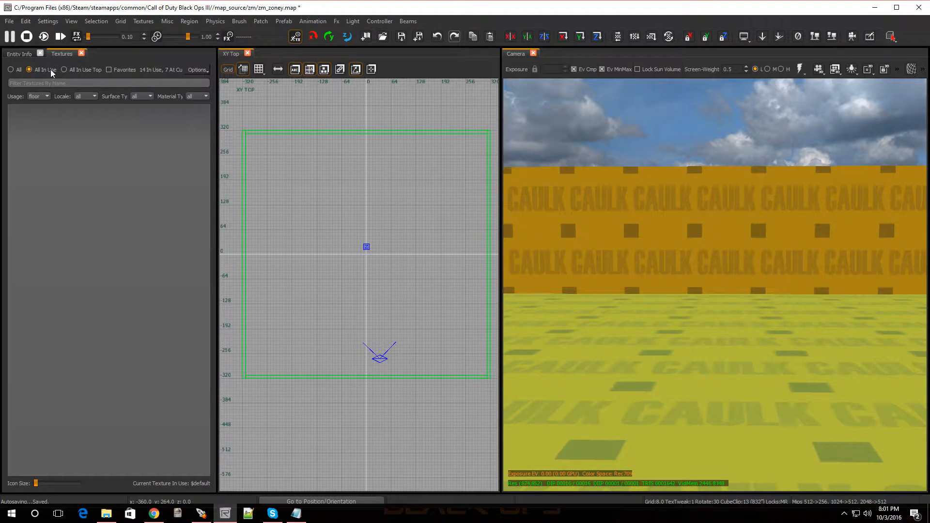
{"action": "left_click", "coordinate": [11, 70]}
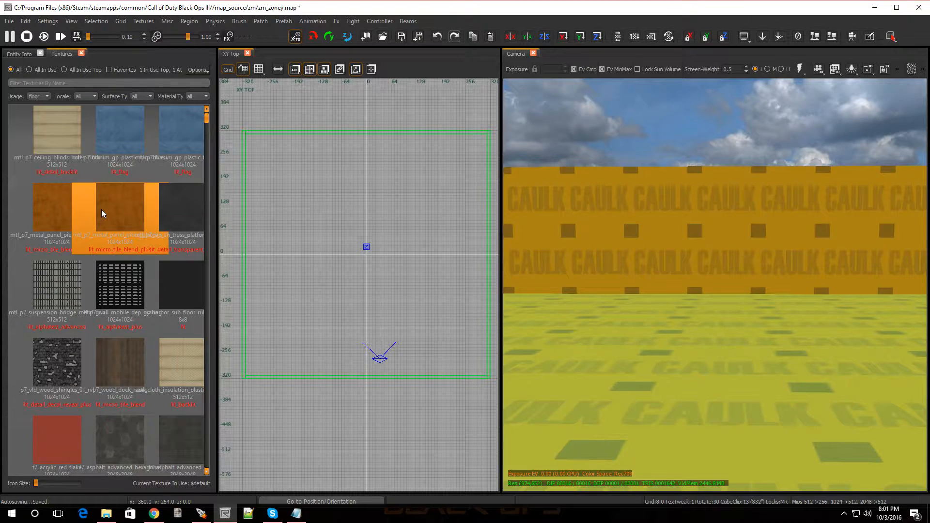
Browse the floor textures and apply the dark, wet damaged asphalt (t7_asphalt_damaged_dark_wet) to the selected floor face.
{"action": "scroll", "coordinate": [100, 209], "scroll_direction": "down", "scroll_amount": 5}
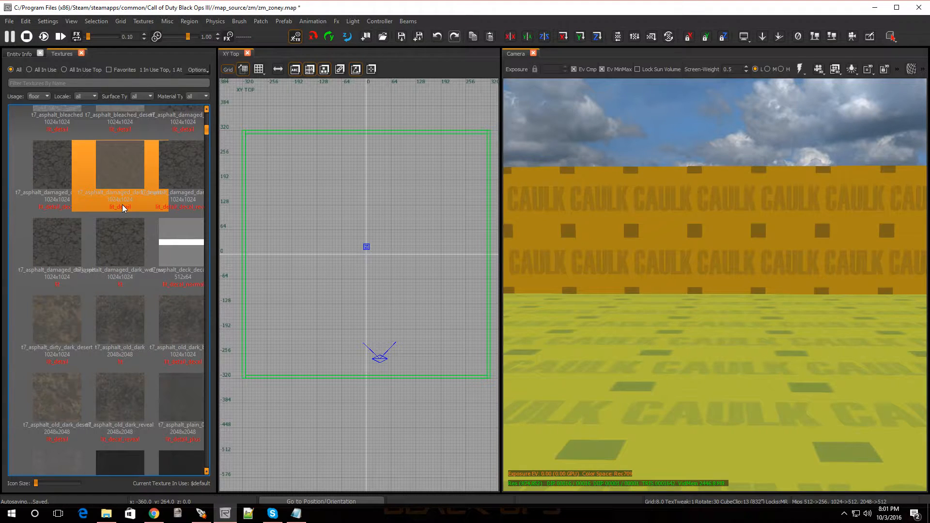
{"action": "scroll", "coordinate": [122, 205], "scroll_direction": "down", "scroll_amount": 3}
{"action": "scroll", "coordinate": [122, 204], "scroll_direction": "down", "scroll_amount": 5}
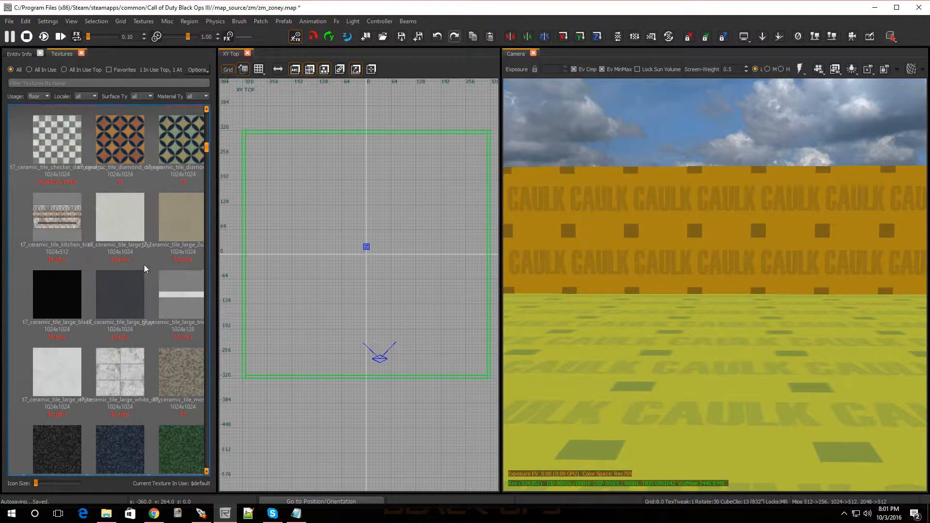
{"action": "scroll", "coordinate": [126, 322], "scroll_direction": "down", "scroll_amount": 5}
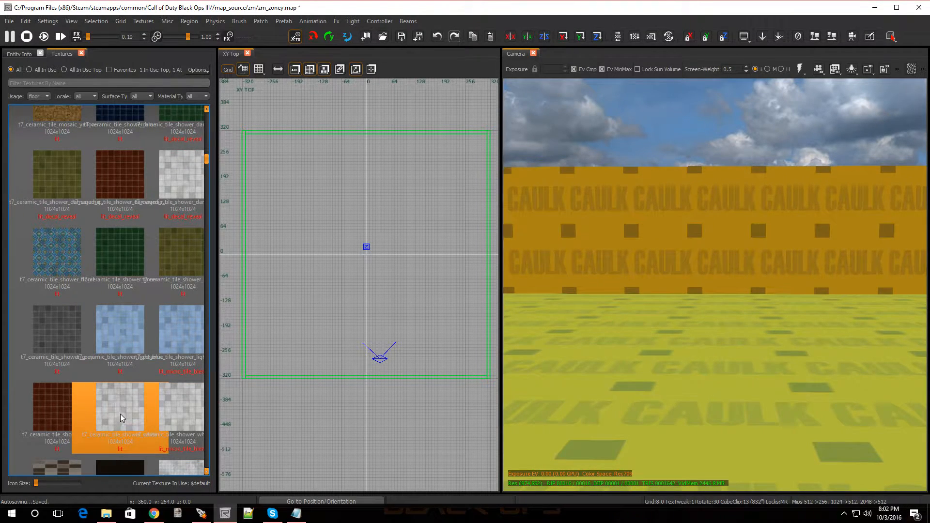
{"action": "scroll", "coordinate": [141, 336], "scroll_direction": "up", "scroll_amount": 3}
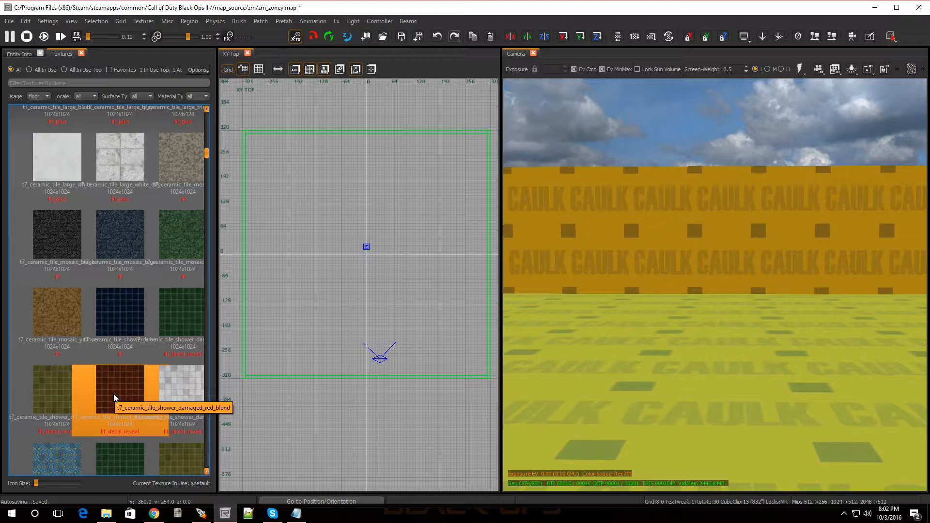
{"action": "scroll", "coordinate": [132, 338], "scroll_direction": "up", "scroll_amount": 5}
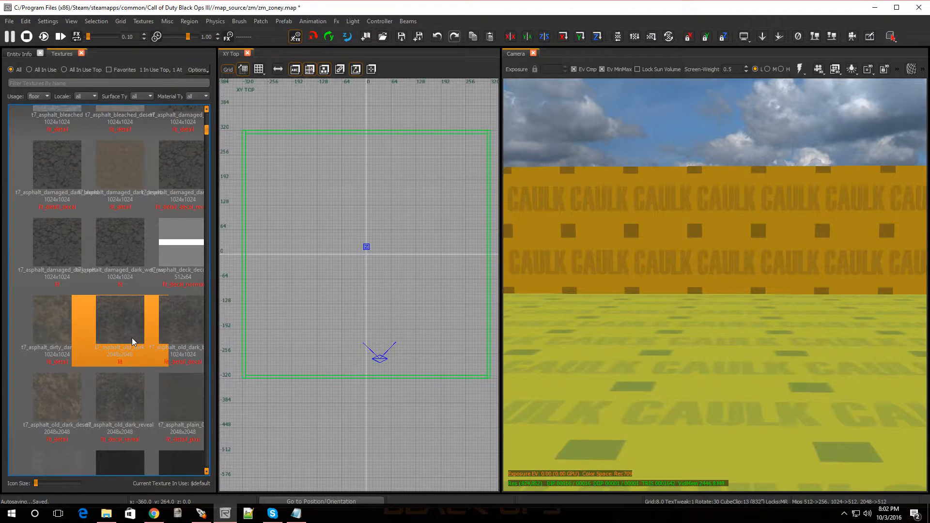
{"action": "scroll", "coordinate": [129, 252], "scroll_direction": "up", "scroll_amount": 3}
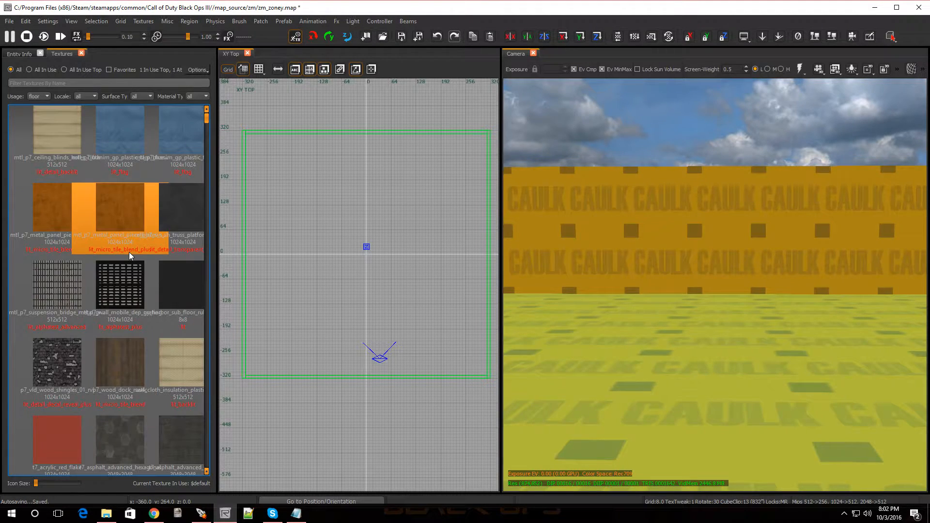
{"action": "scroll", "coordinate": [112, 403], "scroll_direction": "down", "scroll_amount": 3}
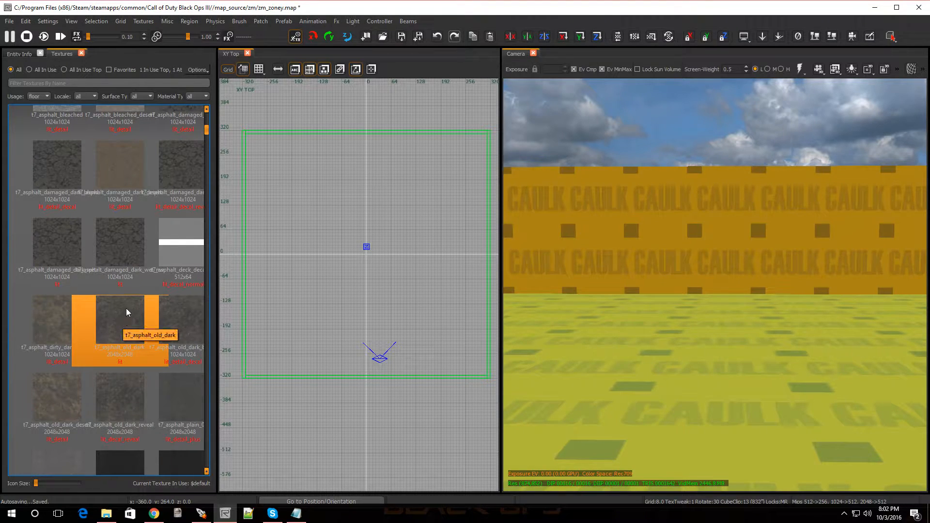
{"action": "left_click", "coordinate": [128, 256]}
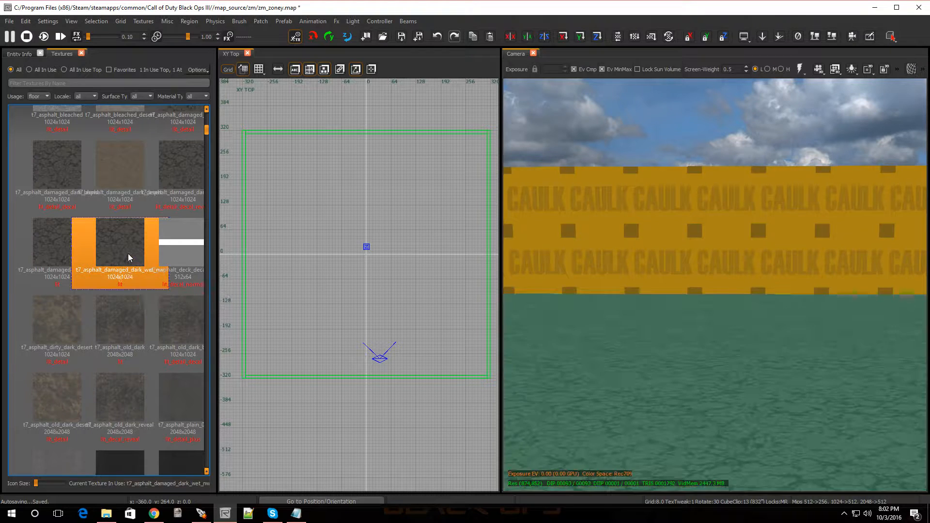
Deselect the floor and select only the inner faces of the four caulk walls in the camera view.
{"action": "mouse_move", "coordinate": [682, 311]}
{"action": "right_mouse_down"}
{"action": "mouse_move", "coordinate": [682, 348]}
{"action": "mouse_move", "coordinate": [671, 291]}
{"action": "mouse_move", "coordinate": [681, 271]}
{"action": "mouse_move", "coordinate": [681, 194]}
{"action": "mouse_move", "coordinate": [681, 354]}
{"action": "mouse_move", "coordinate": [681, 309]}
{"action": "right_mouse_up"}
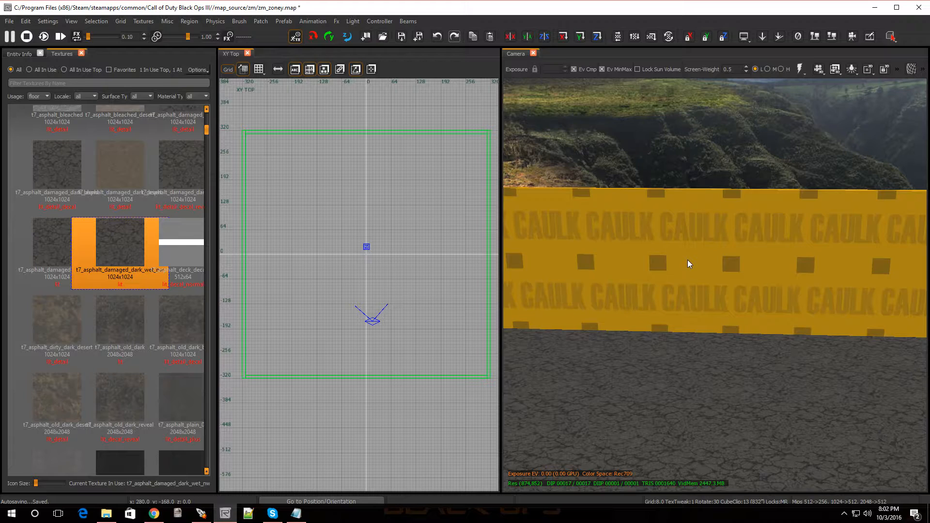
{"action": "right_click_drag", "start_coordinate": [712, 301], "coordinate": [713, 302]}
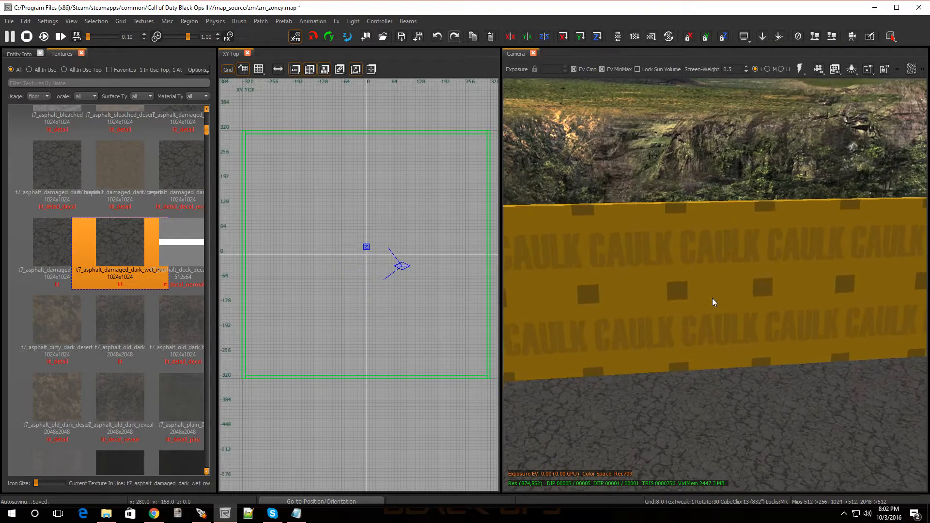
{"action": "left_click", "coordinate": [718, 302], "text": "shift"}
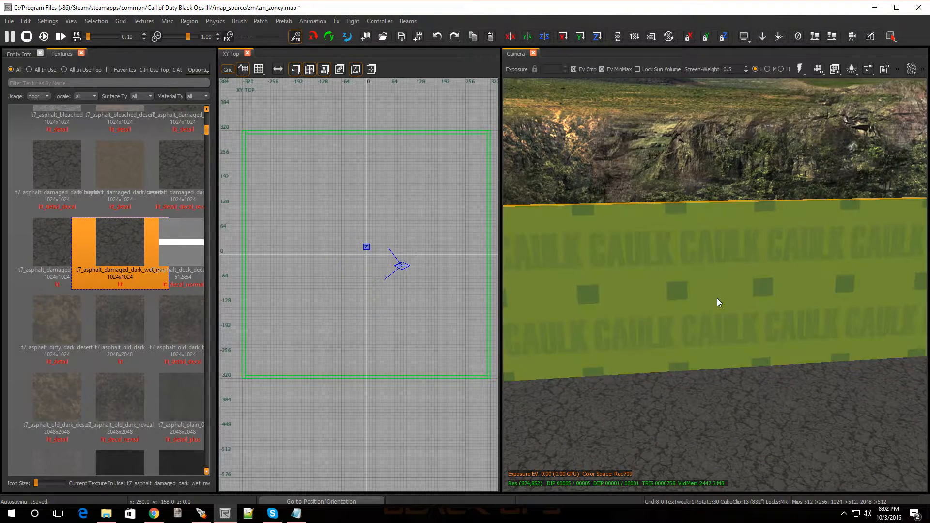
{"action": "right_click_drag", "start_coordinate": [718, 302], "coordinate": [720, 301]}
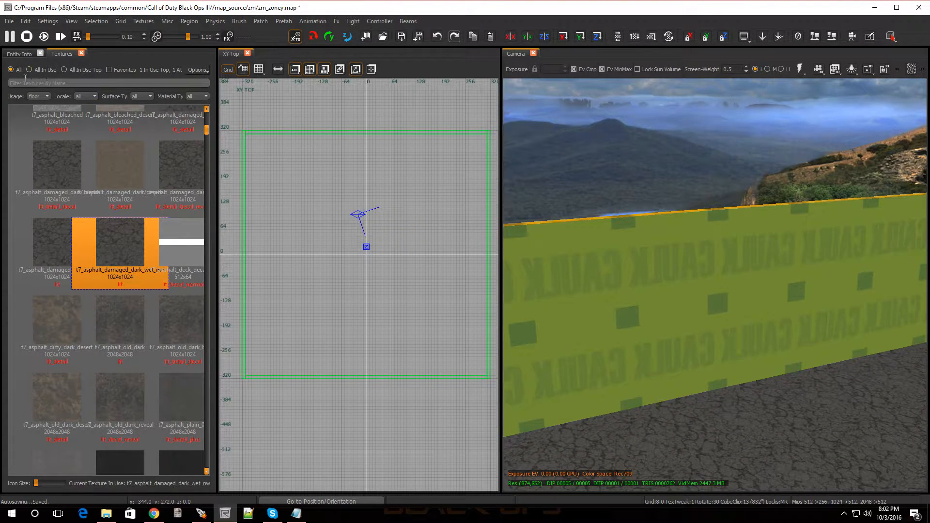
Widen the texture browser and filter its textures to the interior wall usage.
{"action": "left_click", "coordinate": [41, 96]}
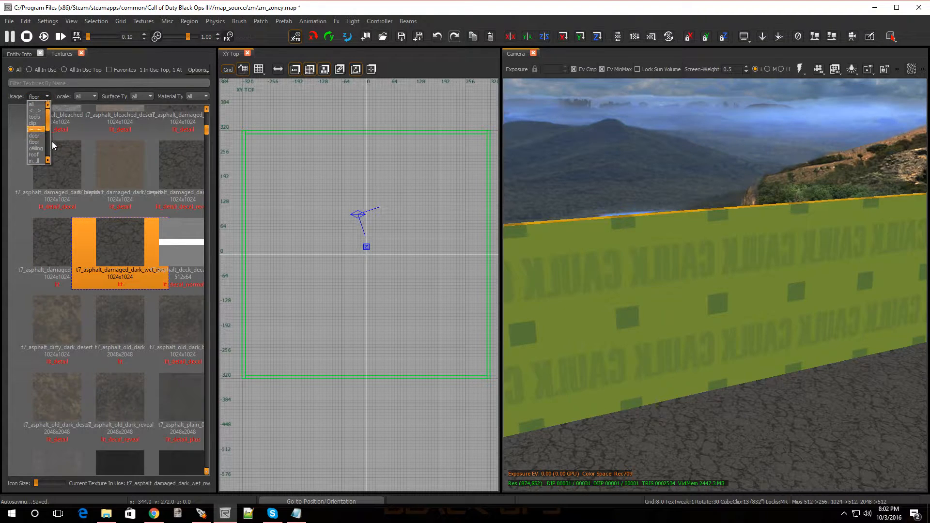
{"action": "left_click", "coordinate": [217, 133]}
{"action": "left_click_drag", "start_coordinate": [217, 133], "coordinate": [315, 133]}
{"action": "left_click", "coordinate": [68, 97]}
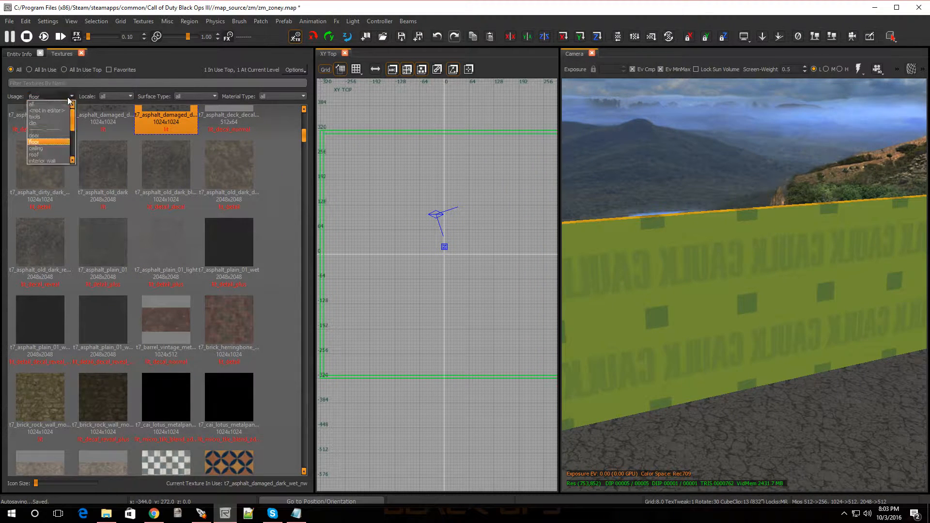
{"action": "left_click", "coordinate": [45, 162]}
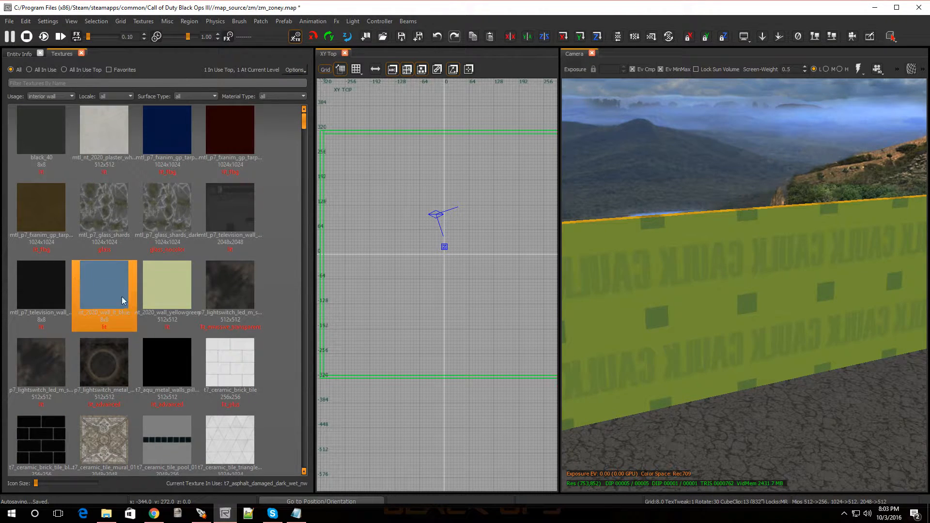
Apply the t7_metal_wall_panels_02_gray texture to the selected inner wall faces, deselect them and check the room.
{"action": "scroll", "coordinate": [121, 296], "scroll_direction": "down", "scroll_amount": 5}
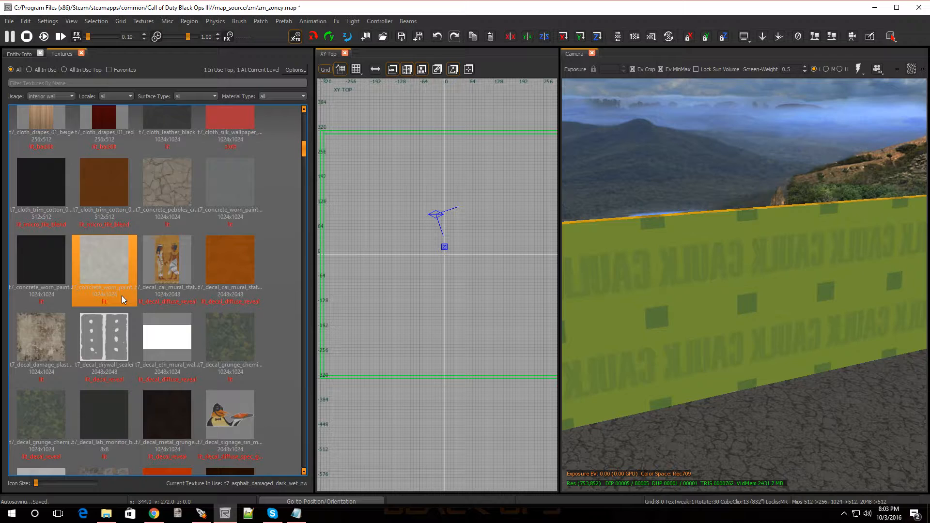
{"action": "scroll", "coordinate": [121, 296], "scroll_direction": "down", "scroll_amount": 5}
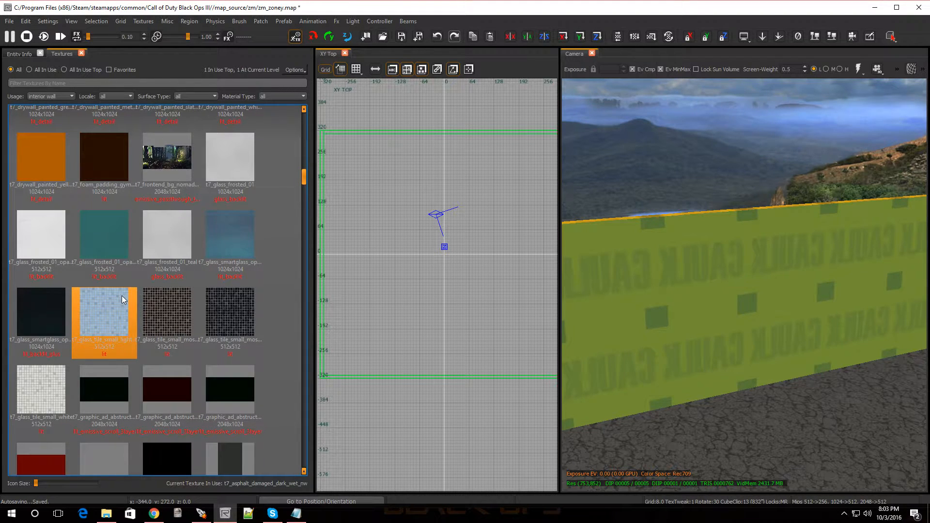
{"action": "scroll", "coordinate": [121, 296], "scroll_direction": "down", "scroll_amount": 6}
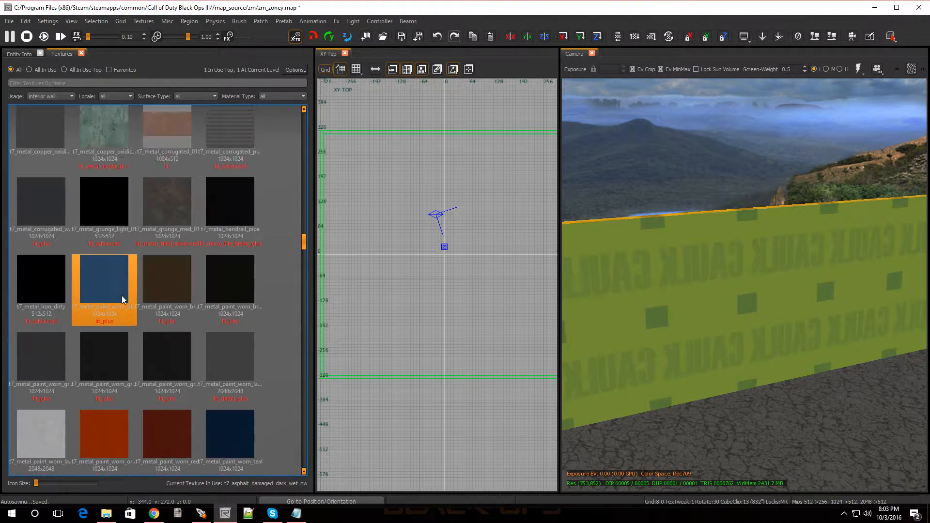
{"action": "scroll", "coordinate": [122, 295], "scroll_direction": "down", "scroll_amount": 5}
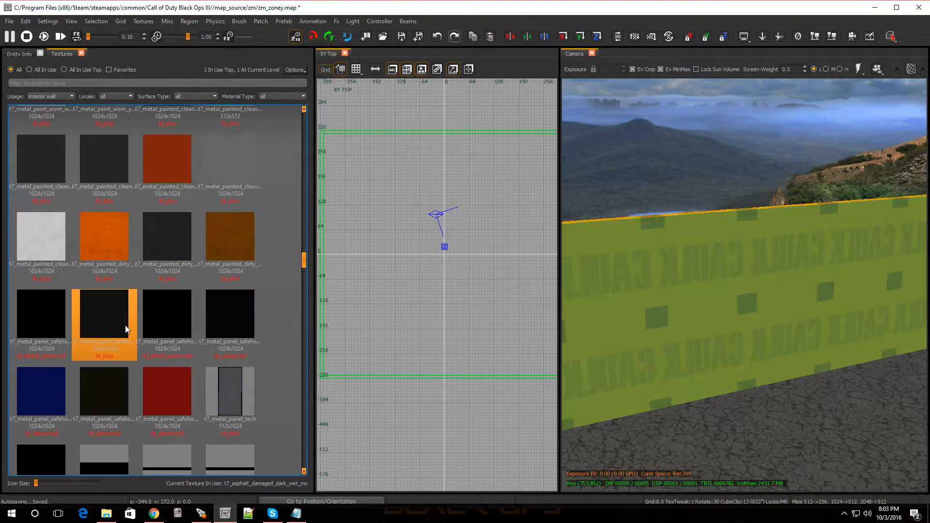
{"action": "scroll", "coordinate": [150, 335], "scroll_direction": "down", "scroll_amount": 5}
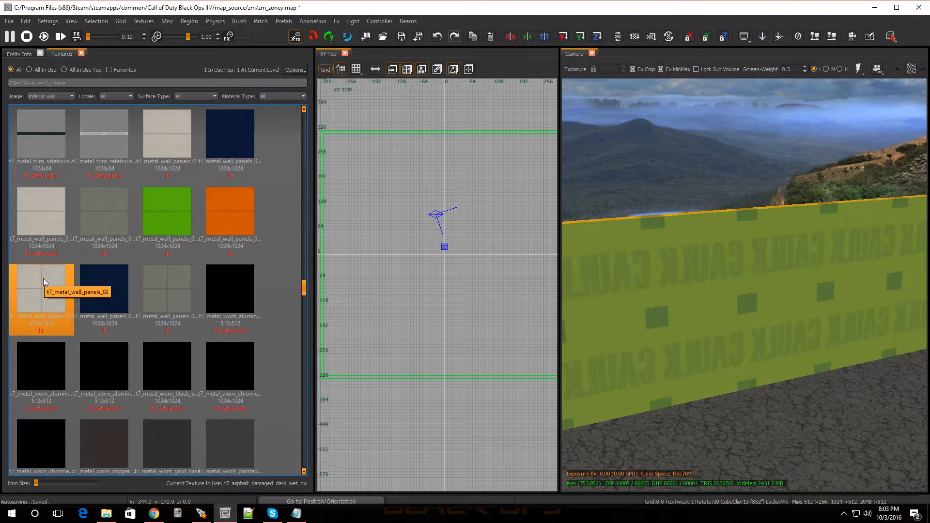
{"action": "left_click", "coordinate": [165, 281]}
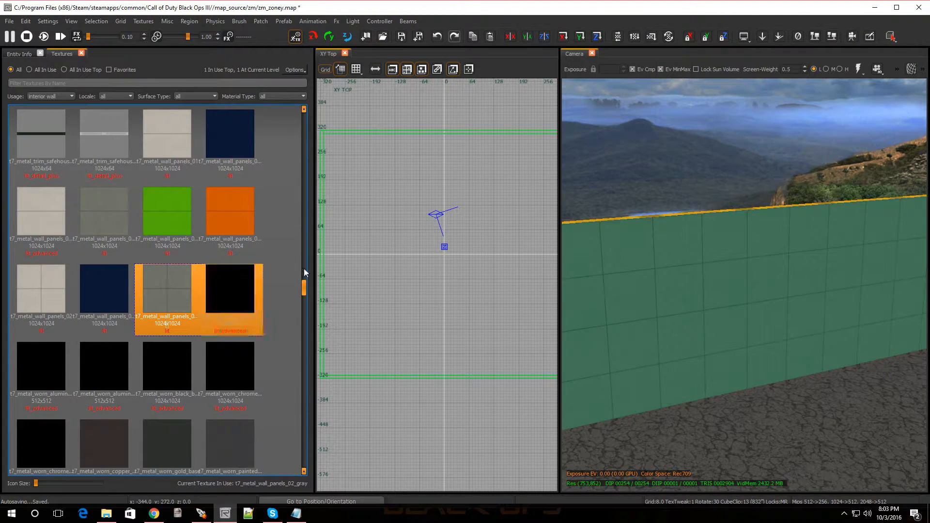
{"action": "key", "text": "Escape"}
{"action": "right_click_drag", "start_coordinate": [639, 315], "coordinate": [664, 281]}
{"action": "right_click_drag", "start_coordinate": [744, 285], "coordinate": [659, 271]}
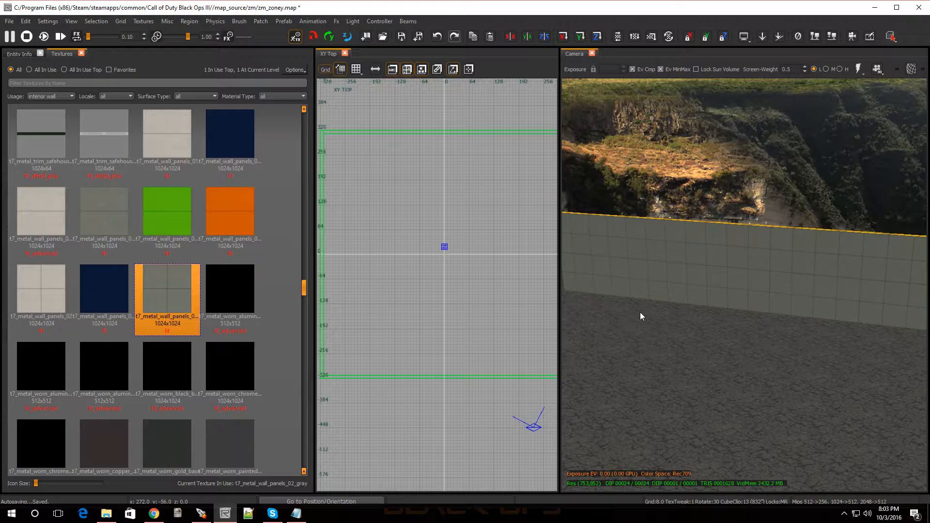
Close the texture browser and entity info, and enlarge the top view with the whole room in sight.
{"action": "scroll", "coordinate": [465, 330], "scroll_direction": "down", "scroll_amount": 5}
{"action": "scroll", "coordinate": [468, 310], "scroll_direction": "up", "scroll_amount": 3}
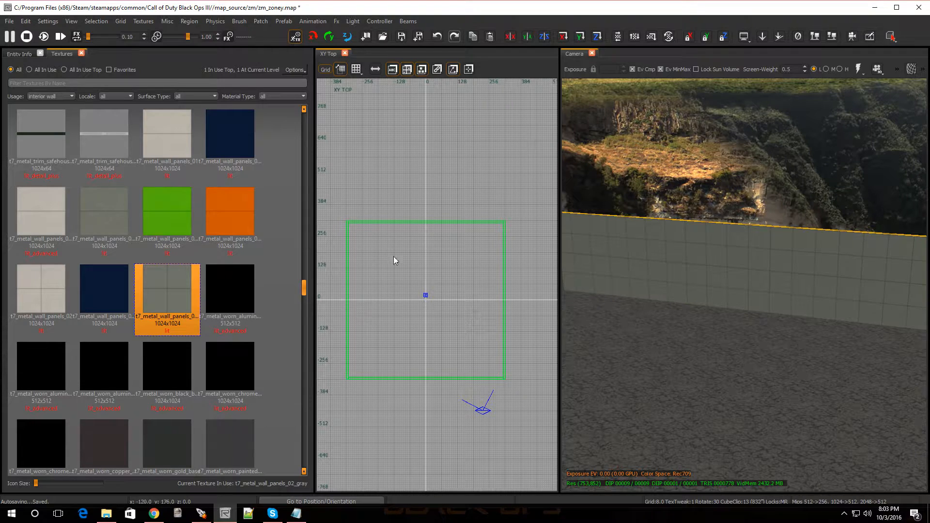
{"action": "left_click", "coordinate": [82, 53]}
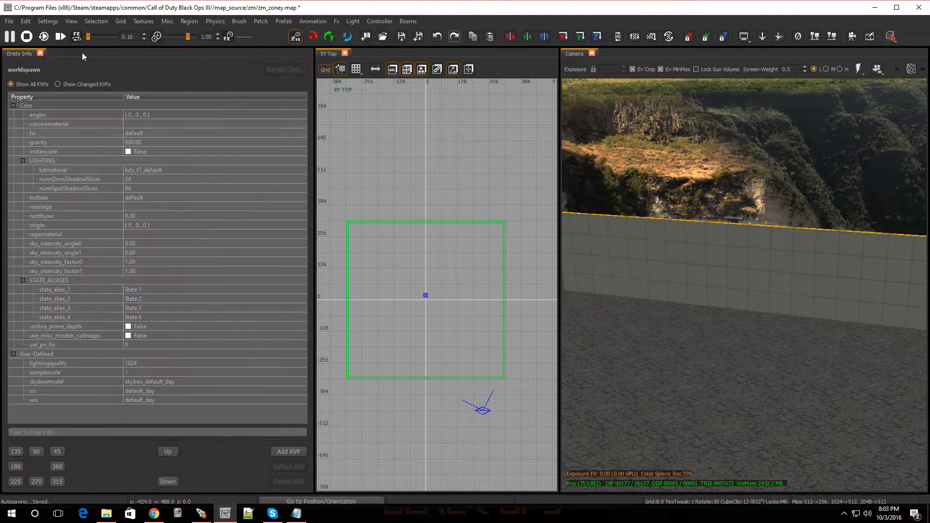
{"action": "left_click", "coordinate": [40, 53]}
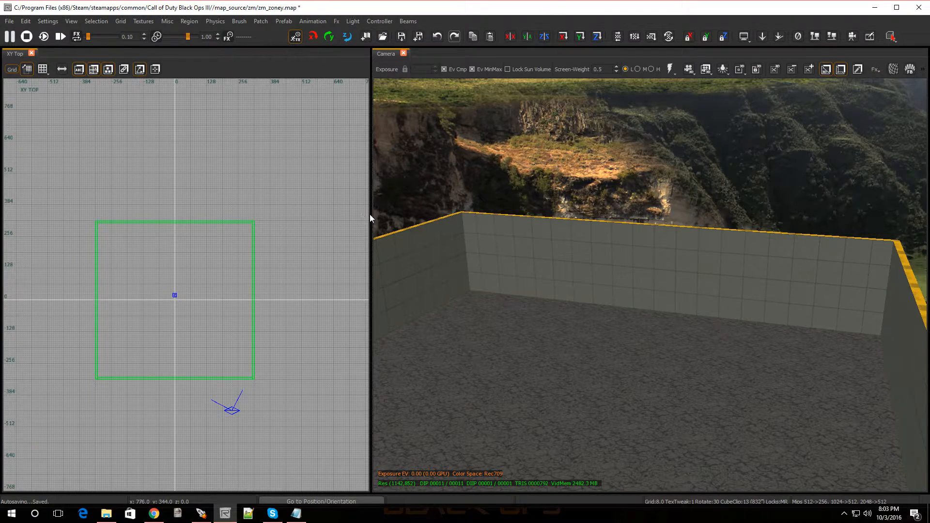
{"action": "left_click_drag", "start_coordinate": [370, 215], "coordinate": [461, 208]}
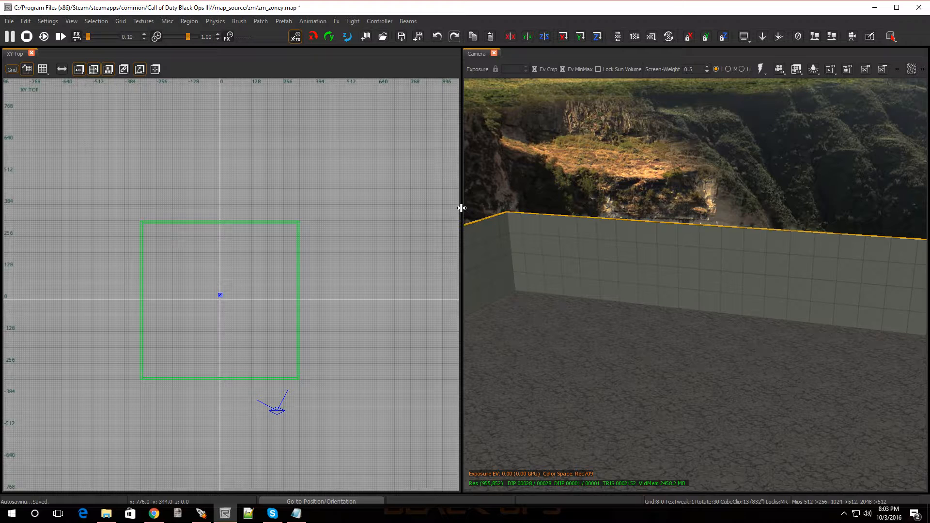
Show the entity browser and place an Info volume entity inside the room in the top view.
{"action": "key", "text": "b"}
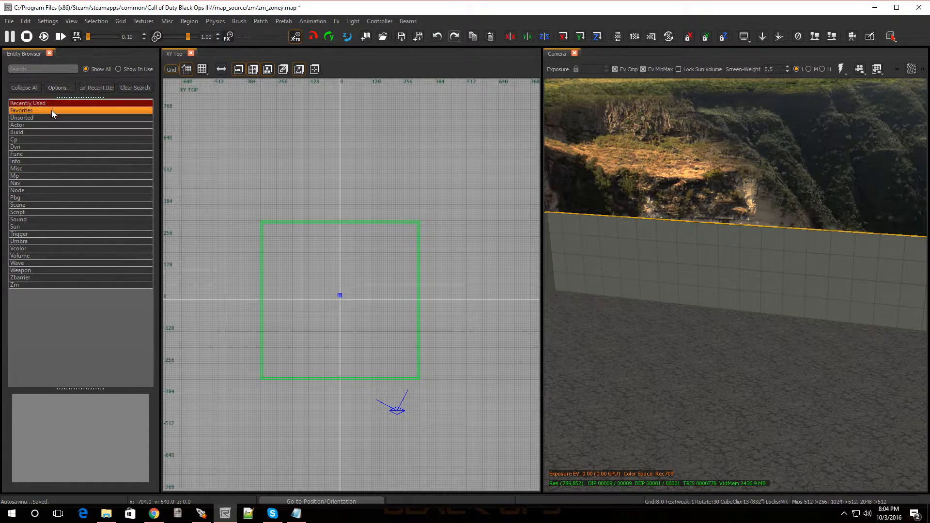
{"action": "left_click", "coordinate": [29, 161]}
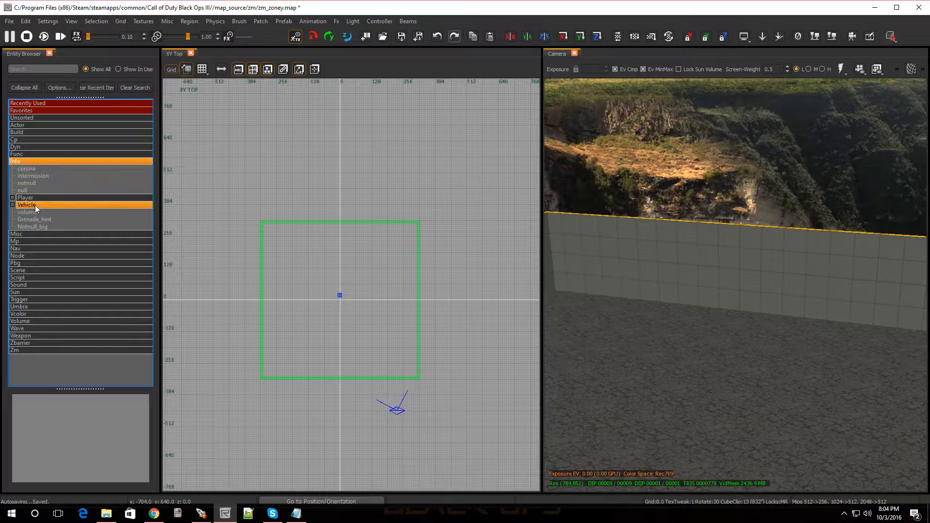
{"action": "left_click", "coordinate": [34, 213]}
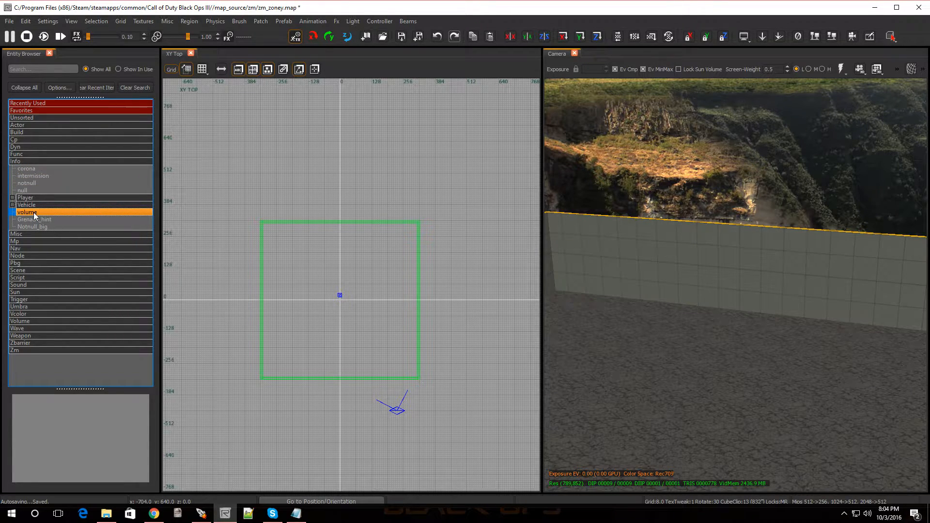
{"action": "left_click_drag", "start_coordinate": [39, 212], "coordinate": [373, 132]}
Stretch the info volume across the room in the top view to about 616 by 624 units.
{"action": "scroll", "coordinate": [346, 272], "scroll_direction": "up", "scroll_amount": 3}
{"action": "left_click_drag", "start_coordinate": [384, 245], "coordinate": [526, 247]}
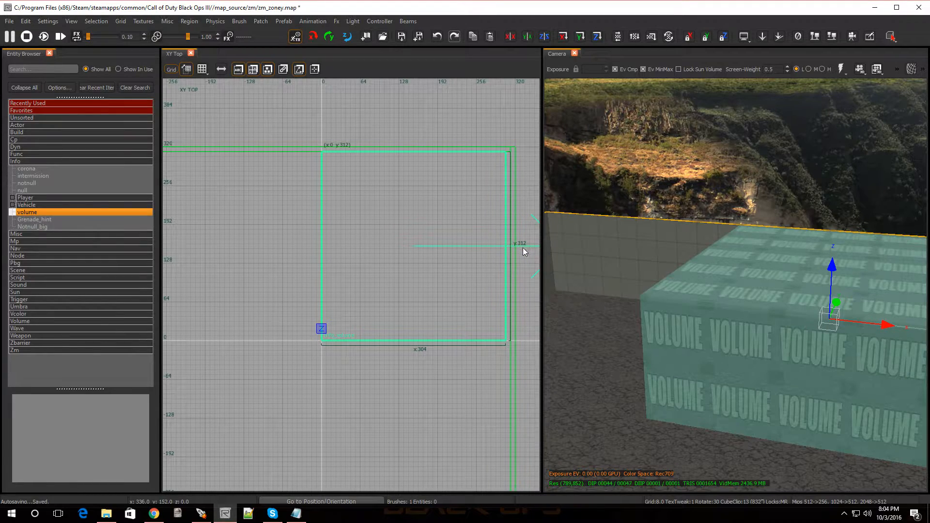
{"action": "scroll", "coordinate": [453, 402], "scroll_direction": "down", "scroll_amount": 5}
{"action": "scroll", "coordinate": [467, 316], "scroll_direction": "up", "scroll_amount": 4}
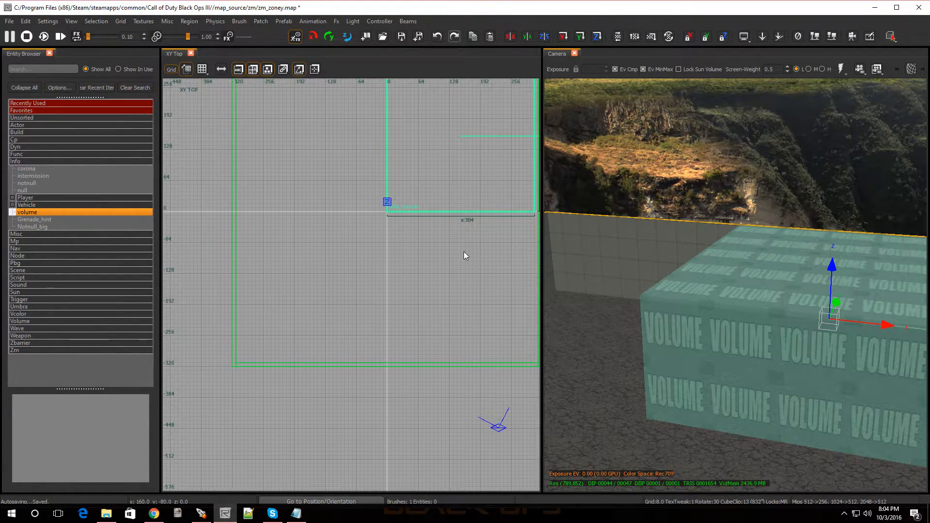
{"action": "scroll", "coordinate": [464, 251], "scroll_direction": "down", "scroll_amount": 3}
{"action": "left_click_drag", "start_coordinate": [466, 249], "coordinate": [474, 330]}
{"action": "left_click_drag", "start_coordinate": [386, 273], "coordinate": [307, 267]}
{"action": "scroll", "coordinate": [429, 204], "scroll_direction": "down", "scroll_amount": 4}
{"action": "scroll", "coordinate": [438, 200], "scroll_direction": "up", "scroll_amount": 8}
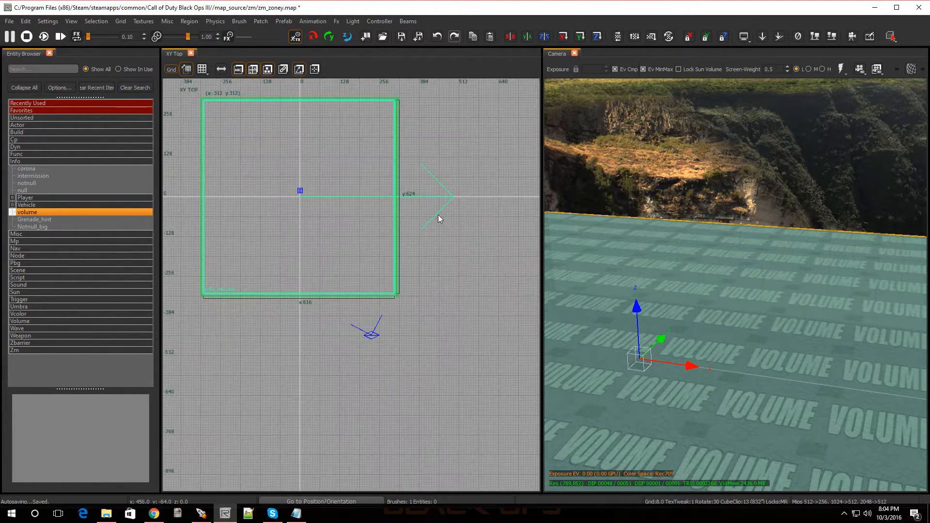
Fit the info volume's footprint to the room's inner wall faces at 624 by 624 units.
{"action": "scroll", "coordinate": [411, 208], "scroll_direction": "up", "scroll_amount": 3}
{"action": "scroll", "coordinate": [395, 284], "scroll_direction": "down", "scroll_amount": 6}
{"action": "scroll", "coordinate": [374, 228], "scroll_direction": "up", "scroll_amount": 3}
{"action": "scroll", "coordinate": [373, 216], "scroll_direction": "up", "scroll_amount": 1}
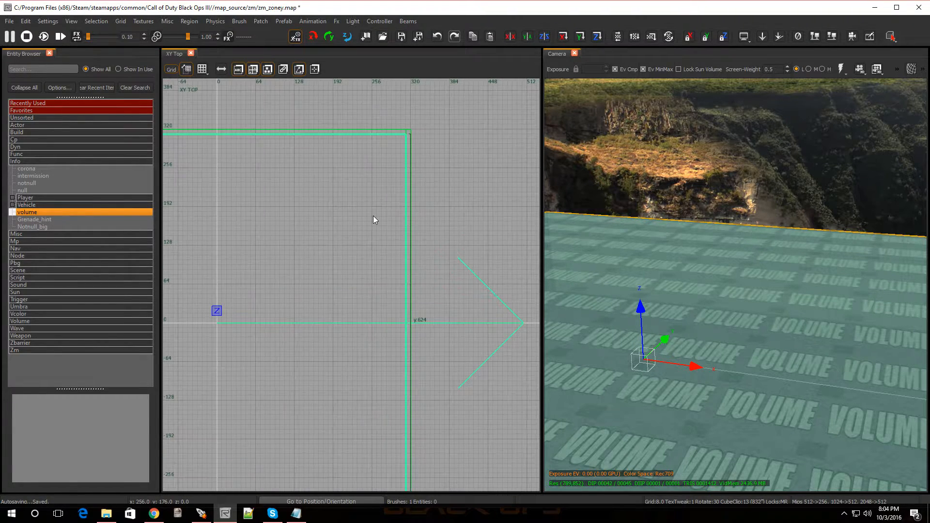
{"action": "scroll", "coordinate": [373, 216], "scroll_direction": "down", "scroll_amount": 3}
{"action": "scroll", "coordinate": [221, 176], "scroll_direction": "up", "scroll_amount": 2}
{"action": "scroll", "coordinate": [234, 339], "scroll_direction": "down", "scroll_amount": 4}
{"action": "scroll", "coordinate": [234, 339], "scroll_direction": "up", "scroll_amount": 3}
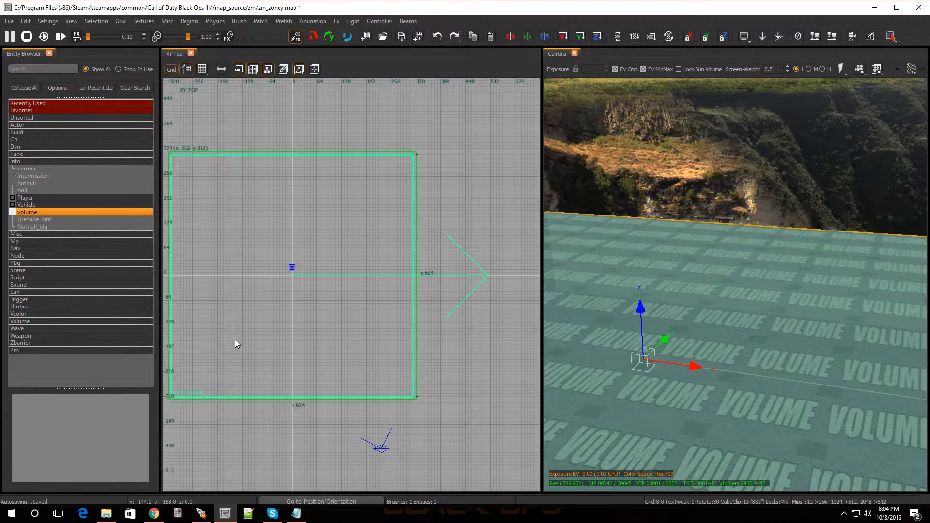
Lower the top of the info volume in the front view to a height of 120 units.
{"action": "key", "text": "ctrl+Tab"}
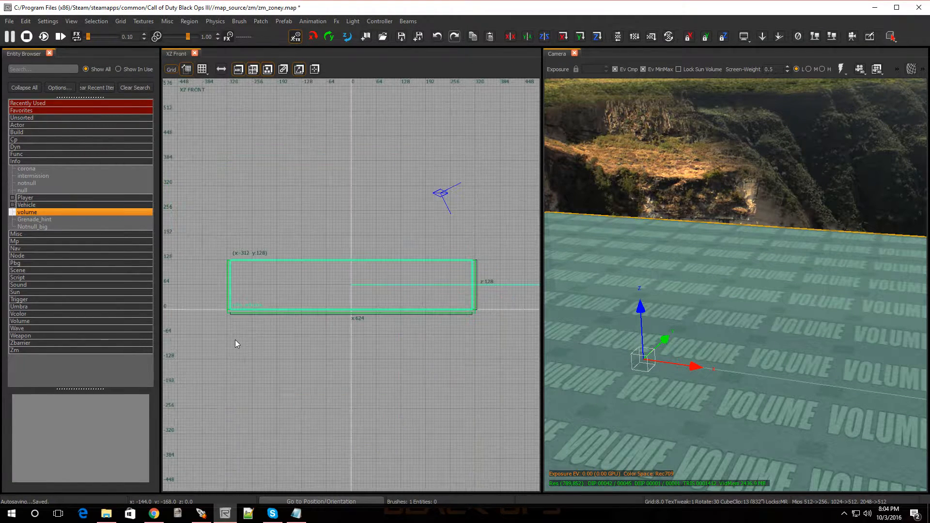
{"action": "mouse_move", "coordinate": [323, 229]}
{"action": "left_mouse_down"}
{"action": "mouse_move", "coordinate": [319, 254]}
{"action": "mouse_move", "coordinate": [318, 231]}
{"action": "left_mouse_up"}
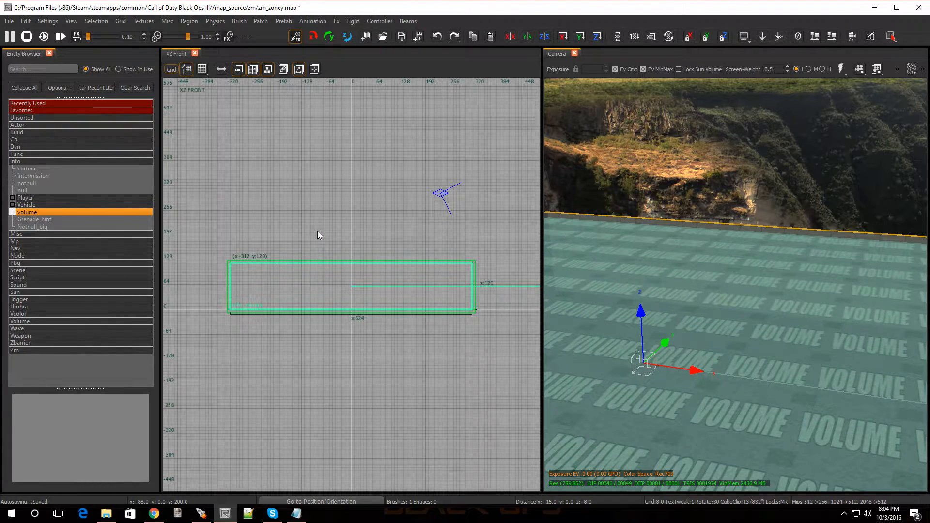
{"action": "scroll", "coordinate": [306, 261], "scroll_direction": "up", "scroll_amount": 4}
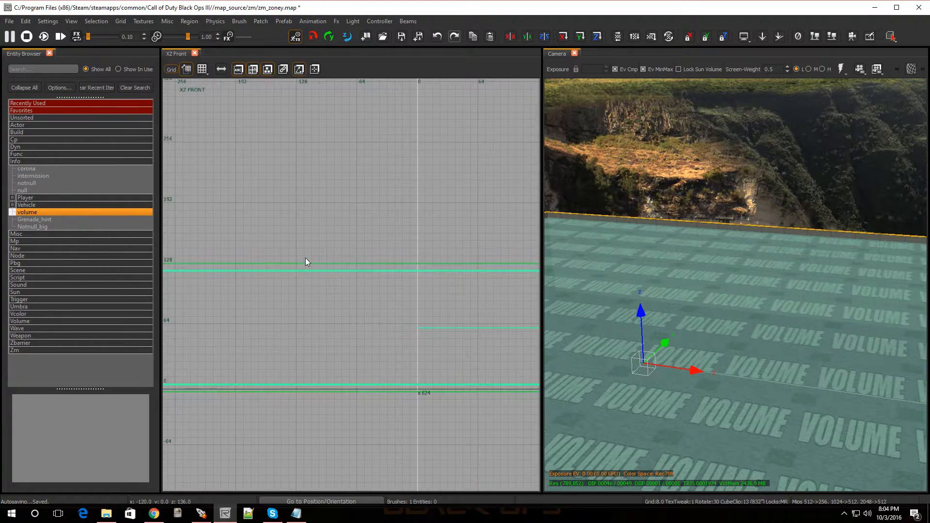
{"action": "mouse_move", "coordinate": [674, 284]}
{"action": "right_mouse_down"}
{"action": "mouse_move", "coordinate": [727, 261]}
{"action": "mouse_move", "coordinate": [834, 286]}
{"action": "mouse_move", "coordinate": [625, 271]}
{"action": "mouse_move", "coordinate": [650, 247]}
{"action": "mouse_move", "coordinate": [697, 262]}
{"action": "mouse_move", "coordinate": [675, 284]}
{"action": "right_mouse_up"}
{"action": "scroll", "coordinate": [380, 336], "scroll_direction": "down", "scroll_amount": 3}
{"action": "scroll", "coordinate": [380, 335], "scroll_direction": "down", "scroll_amount": 2}
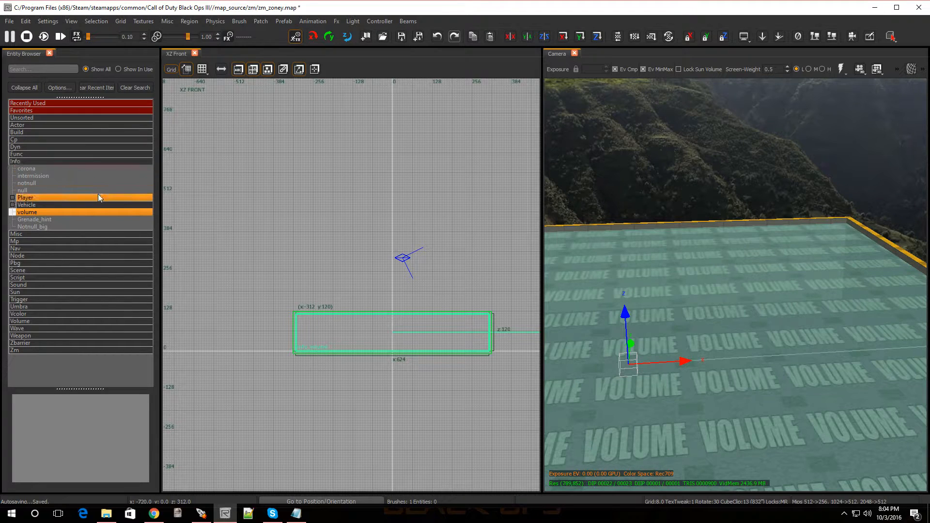
Show the volume's entity info, widen it, and add the key script_noteworthy with the value player_volume.
{"action": "key", "text": "n"}
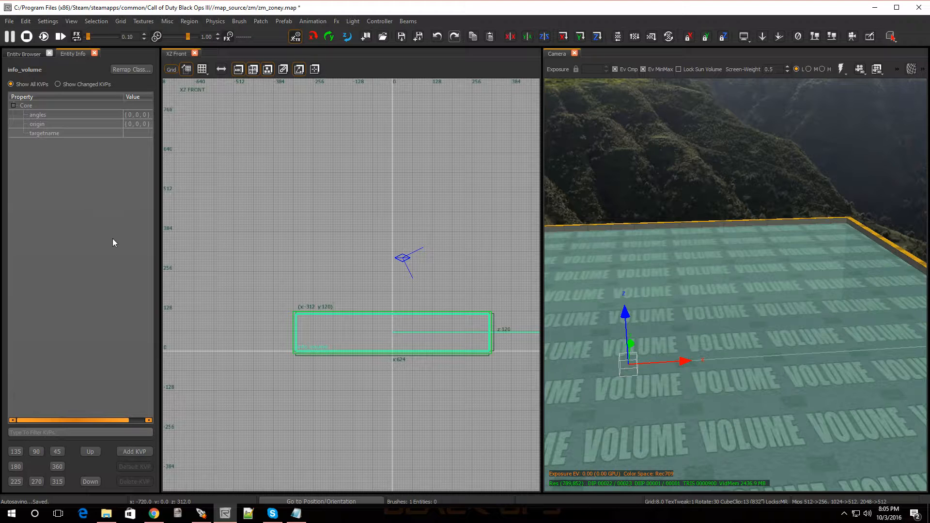
{"action": "left_click_drag", "start_coordinate": [160, 252], "coordinate": [221, 263]}
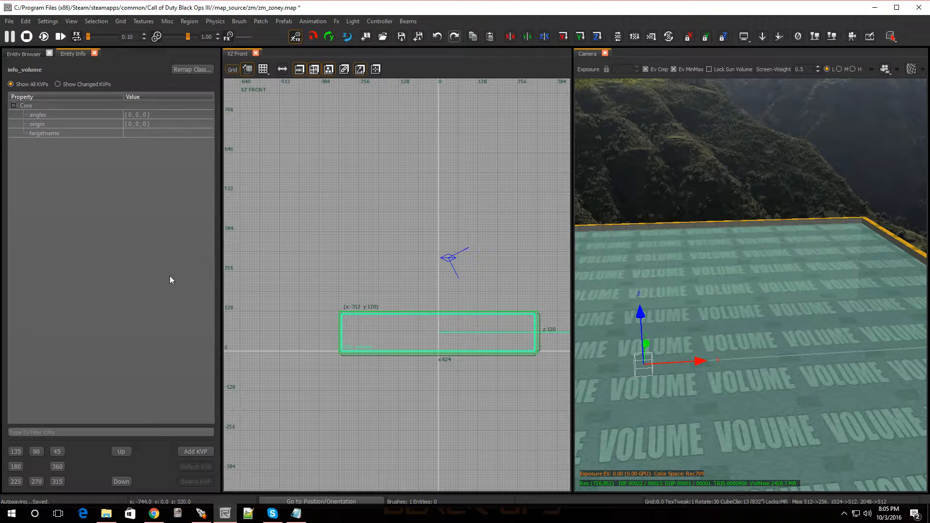
{"action": "left_click", "coordinate": [194, 452]}
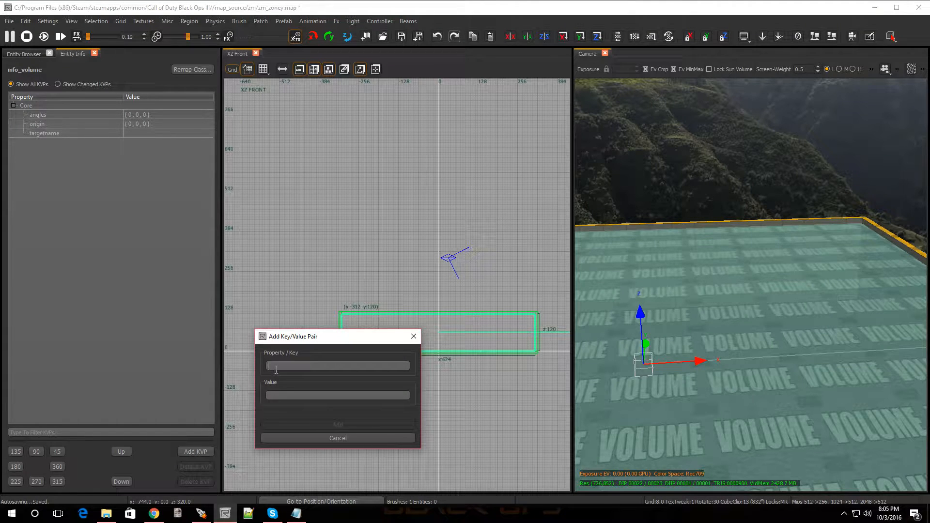
{"action": "type", "text": "script_noteworthy"}
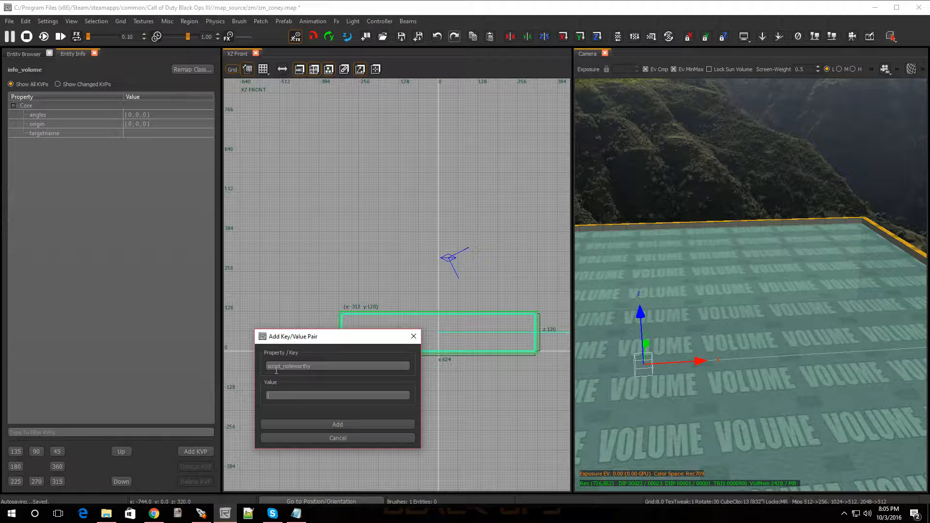
{"action": "type", "text": "player_volume"}
{"action": "left_click", "coordinate": [346, 423]}
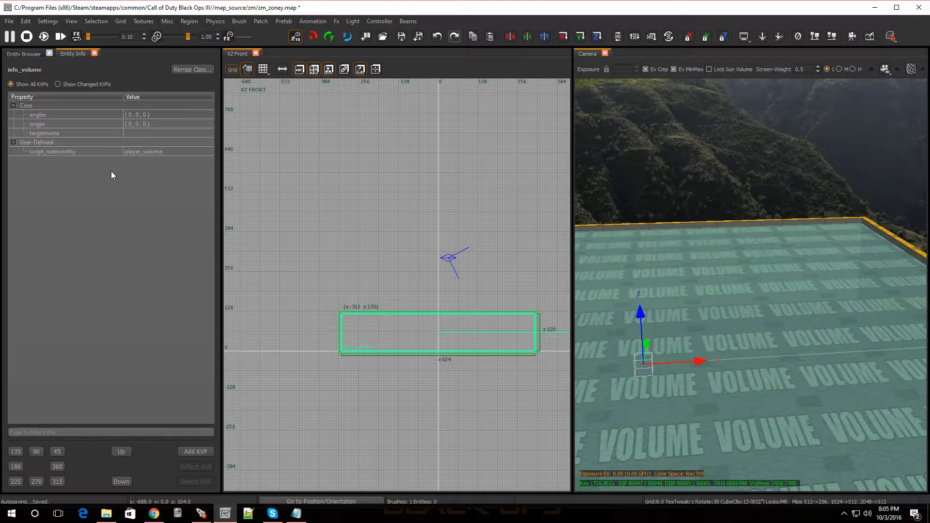
Add the key script_string with the value start_zone_spawners to the info volume.
{"action": "left_click", "coordinate": [187, 452]}
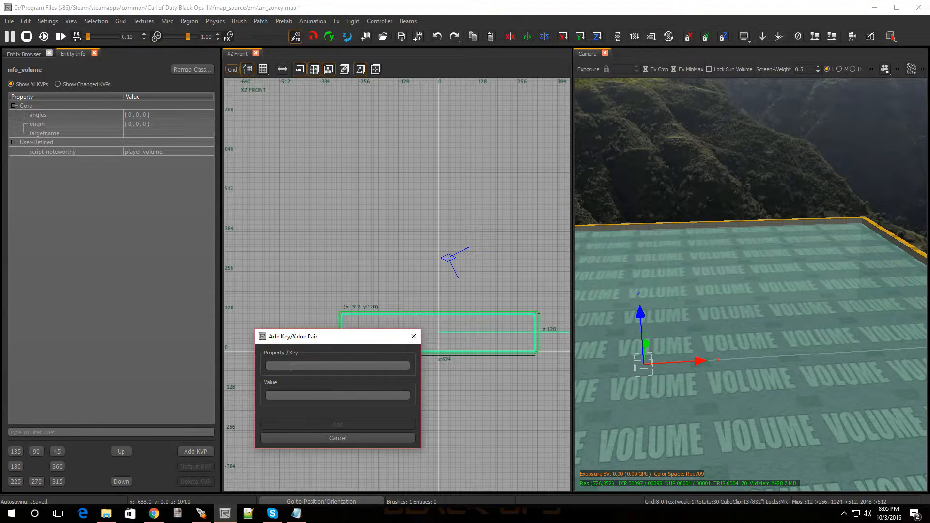
{"action": "type", "text": "script"}
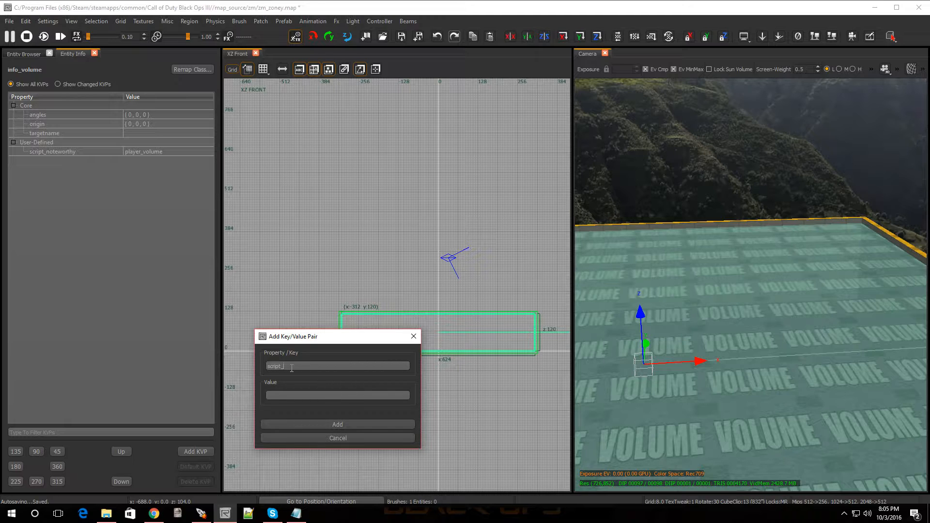
{"action": "type", "text": "_string"}
{"action": "type", "text": "rt"}
{"action": "type", "text": "_zone"}
{"action": "type", "text": "_spawners"}
{"action": "left_click", "coordinate": [337, 424]}
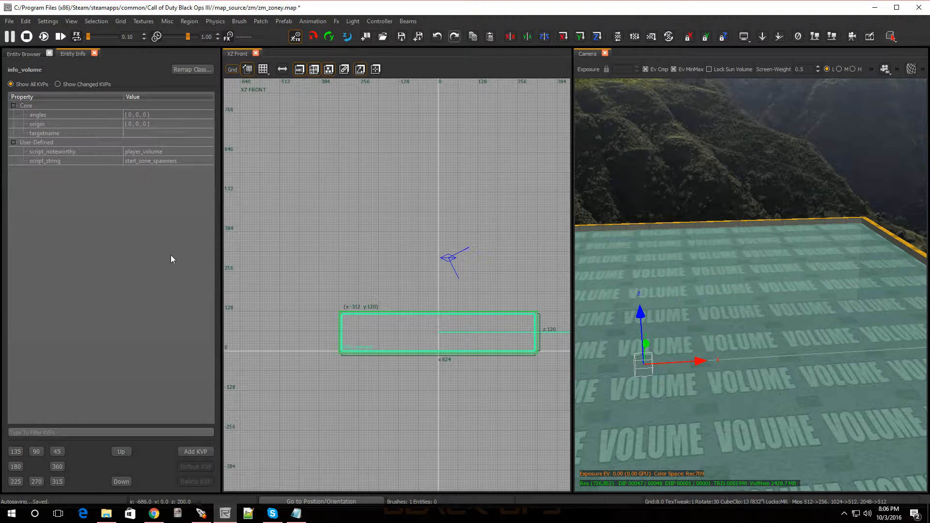
Add the key target with the value start_zone_spawners to the info volume.
{"action": "left_click", "coordinate": [192, 451]}
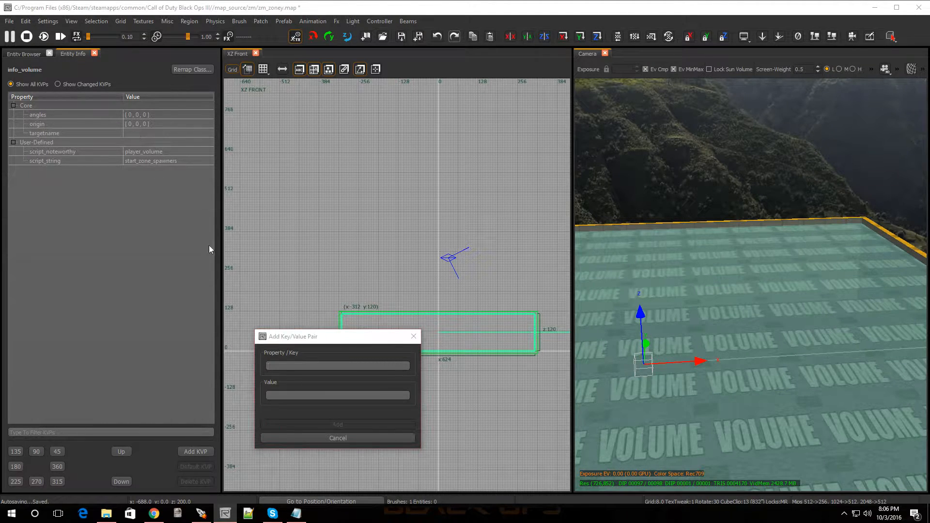
{"action": "left_click", "coordinate": [286, 366]}
{"action": "type", "text": "tra"}
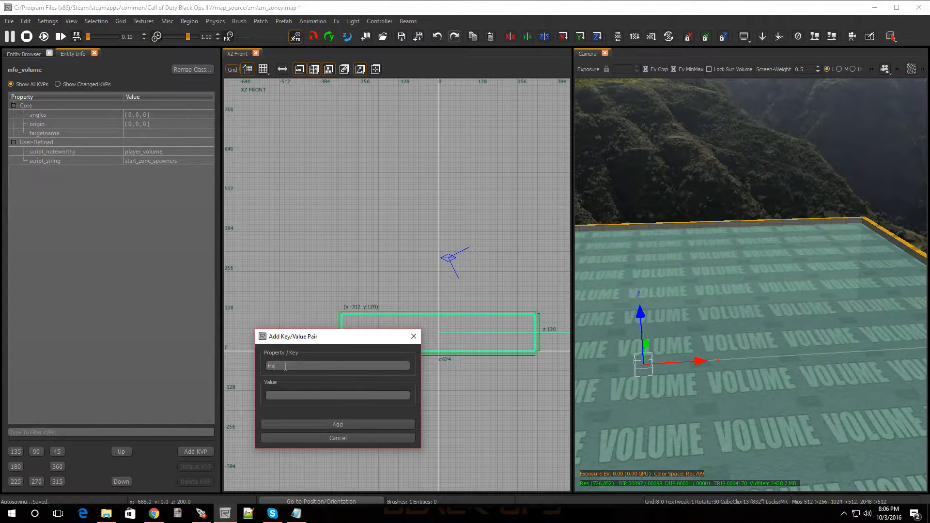
{"action": "key", "text": "BackSpace"}
{"action": "key", "text": "BackSpace"}
{"action": "type", "text": "argestart_zone_spawner"}
{"action": "left_click", "coordinate": [320, 424]}
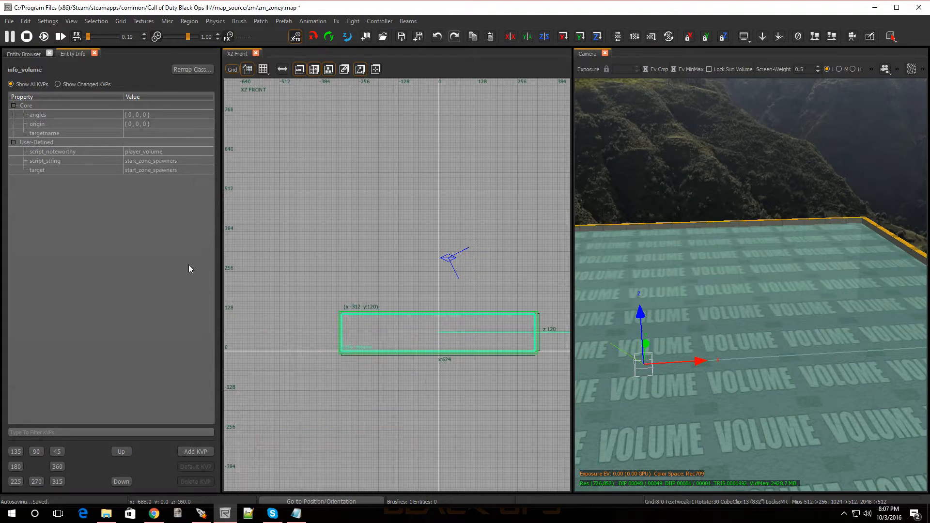
Set the info volume's targetname to start_zone and deselect the volume.
{"action": "left_click", "coordinate": [43, 133]}
{"action": "left_click", "coordinate": [139, 133]}
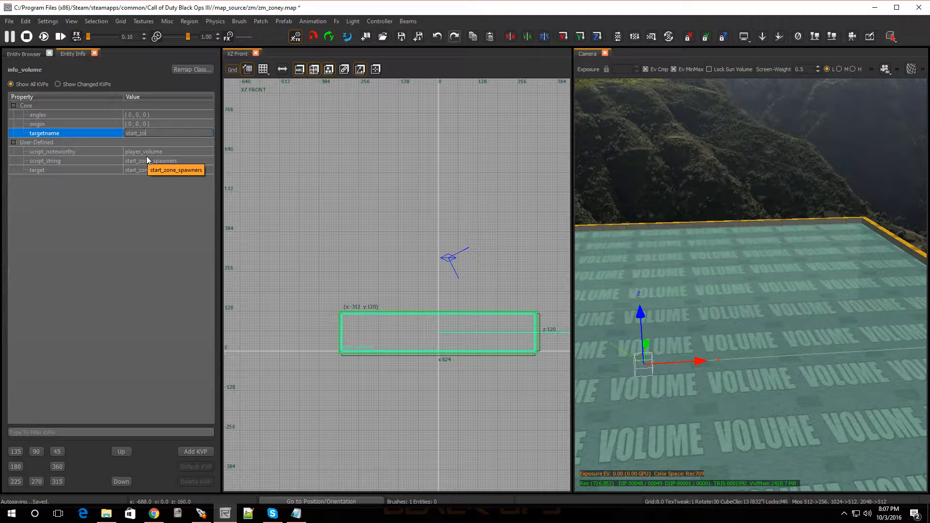
{"action": "key", "text": "Return"}
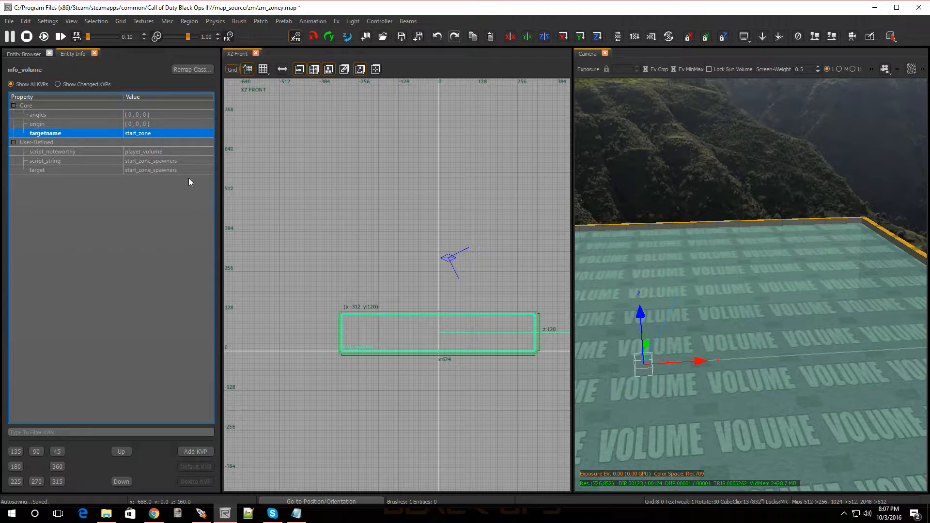
{"action": "mouse_move", "coordinate": [713, 303]}
{"action": "right_mouse_down"}
{"action": "mouse_move", "coordinate": [644, 262]}
{"action": "mouse_move", "coordinate": [651, 339]}
{"action": "mouse_move", "coordinate": [685, 331]}
{"action": "mouse_move", "coordinate": [656, 344]}
{"action": "mouse_move", "coordinate": [606, 311]}
{"action": "mouse_move", "coordinate": [713, 304]}
{"action": "right_mouse_up"}
{"action": "mouse_move", "coordinate": [726, 366]}
{"action": "right_mouse_down"}
{"action": "mouse_move", "coordinate": [664, 351]}
{"action": "mouse_move", "coordinate": [744, 352]}
{"action": "right_mouse_up"}
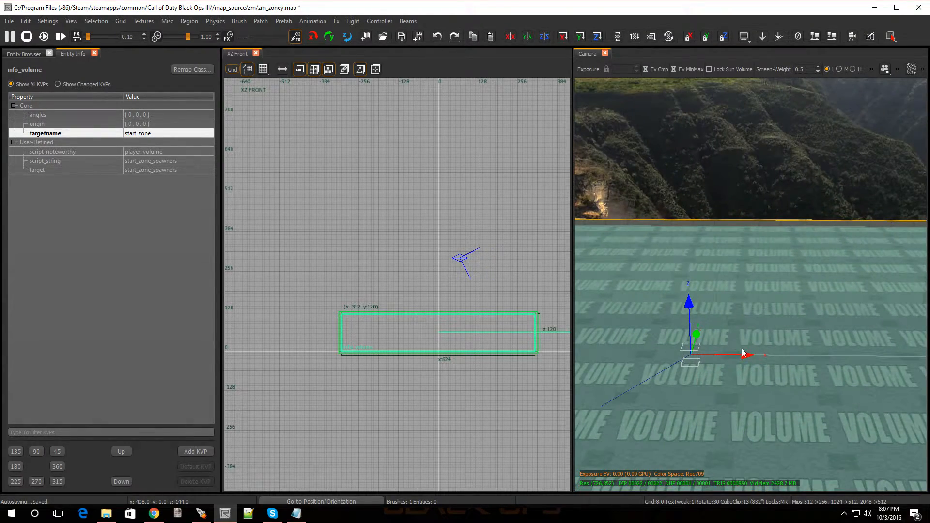
{"action": "key", "text": "Escape"}
Return to the top view with the whole room in sight and hide the info volume.
{"action": "scroll", "coordinate": [461, 344], "scroll_direction": "down", "scroll_amount": 2}
{"action": "scroll", "coordinate": [463, 345], "scroll_direction": "up", "scroll_amount": 4}
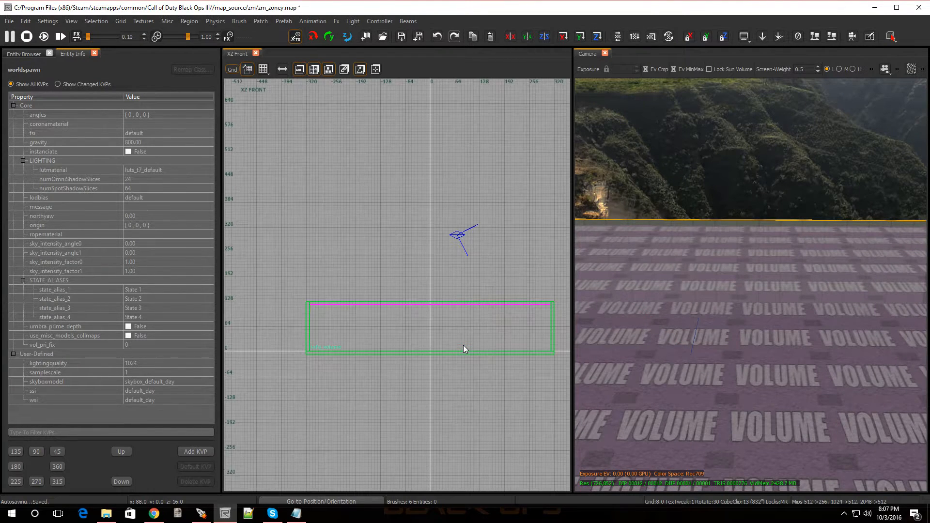
{"action": "key", "text": "ctrl+Tab"}
{"action": "key", "text": "ctrl+Tab"}
{"action": "scroll", "coordinate": [446, 341], "scroll_direction": "down", "scroll_amount": 5}
{"action": "scroll", "coordinate": [443, 268], "scroll_direction": "up", "scroll_amount": 4}
{"action": "scroll", "coordinate": [380, 336], "scroll_direction": "up", "scroll_amount": 1}
{"action": "scroll", "coordinate": [380, 336], "scroll_direction": "down", "scroll_amount": 2}
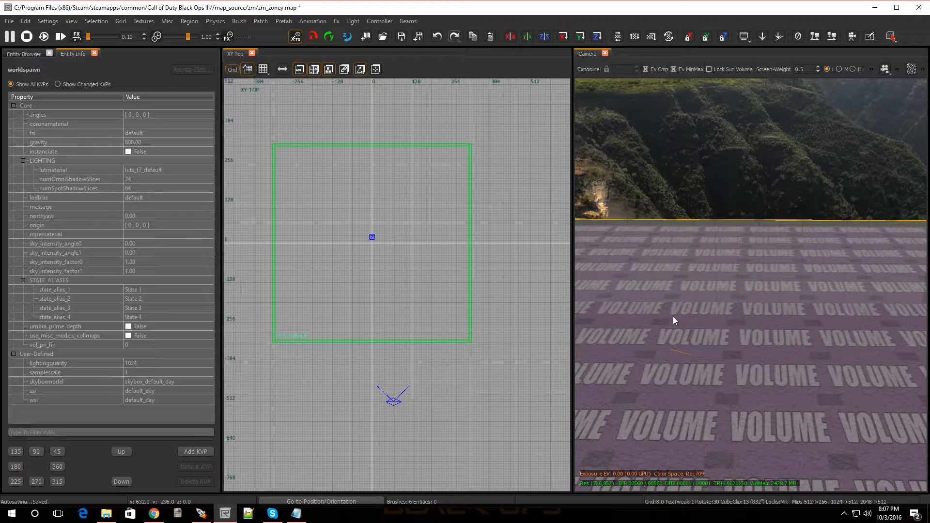
{"action": "left_click", "coordinate": [709, 328]}
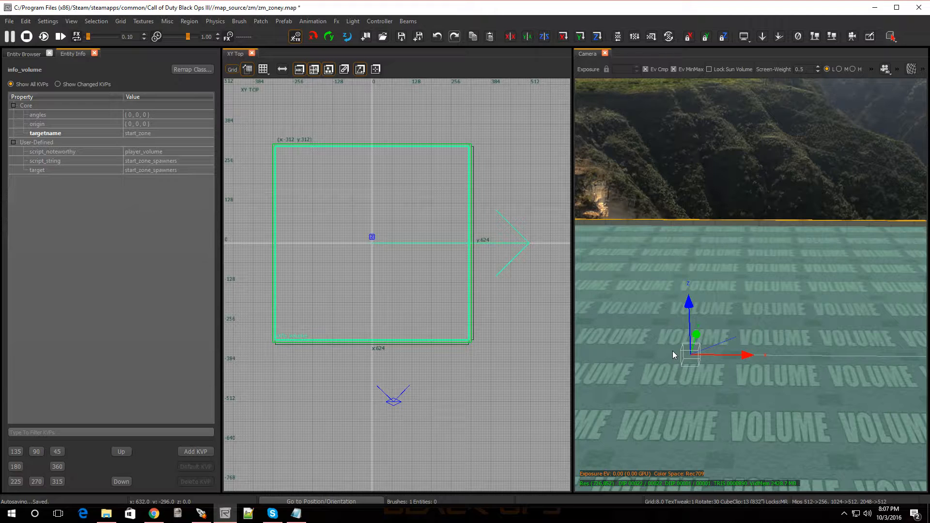
{"action": "key", "text": "Escape"}
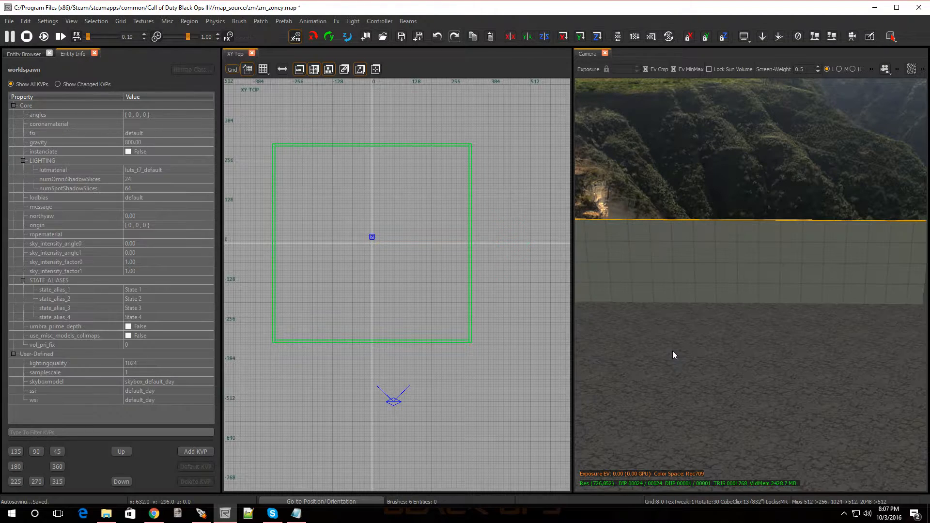
Clip the room's wall along y -312 at x -32 and x 32, keeping all pieces to isolate a 64-unit-wide middle section.
{"action": "mouse_move", "coordinate": [708, 348]}
{"action": "right_mouse_down"}
{"action": "mouse_move", "coordinate": [712, 358]}
{"action": "mouse_move", "coordinate": [703, 361]}
{"action": "mouse_move", "coordinate": [711, 349]}
{"action": "right_mouse_up"}
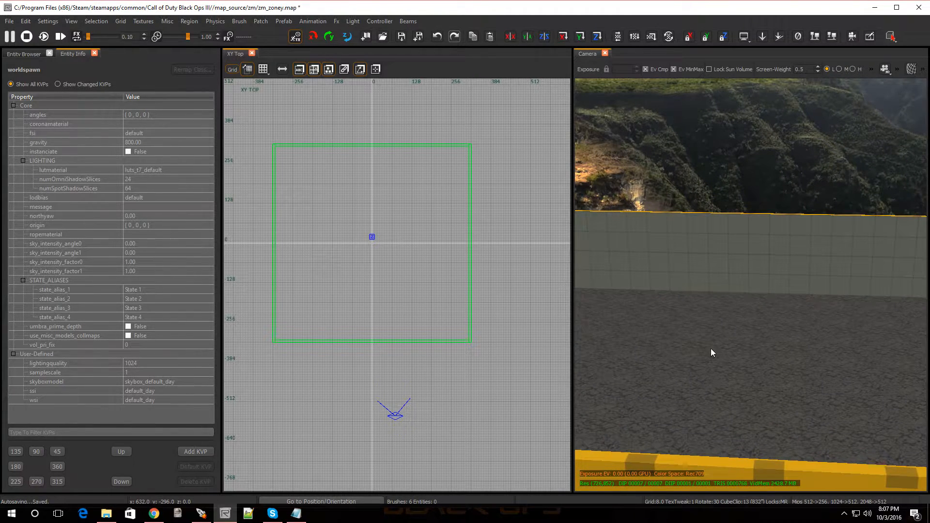
{"action": "left_click", "coordinate": [363, 341], "text": "shift"}
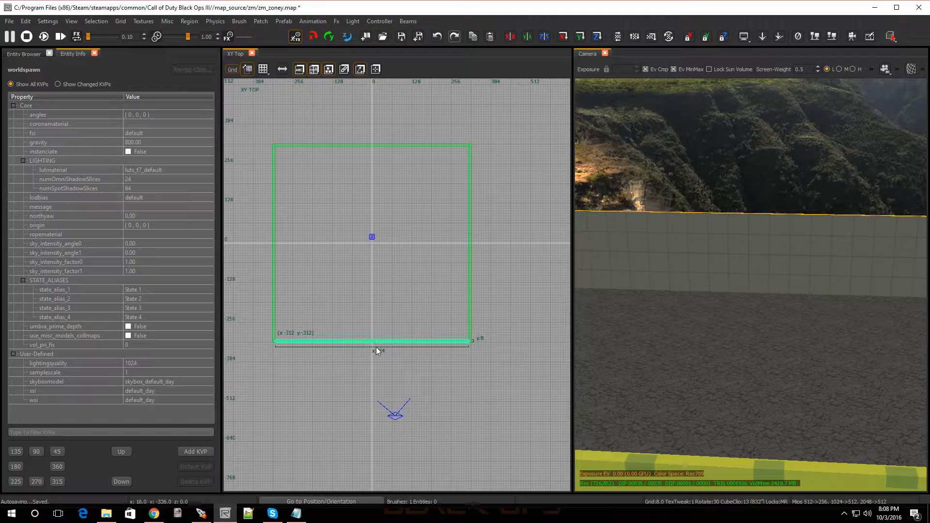
{"action": "scroll", "coordinate": [377, 349], "scroll_direction": "up", "scroll_amount": 6}
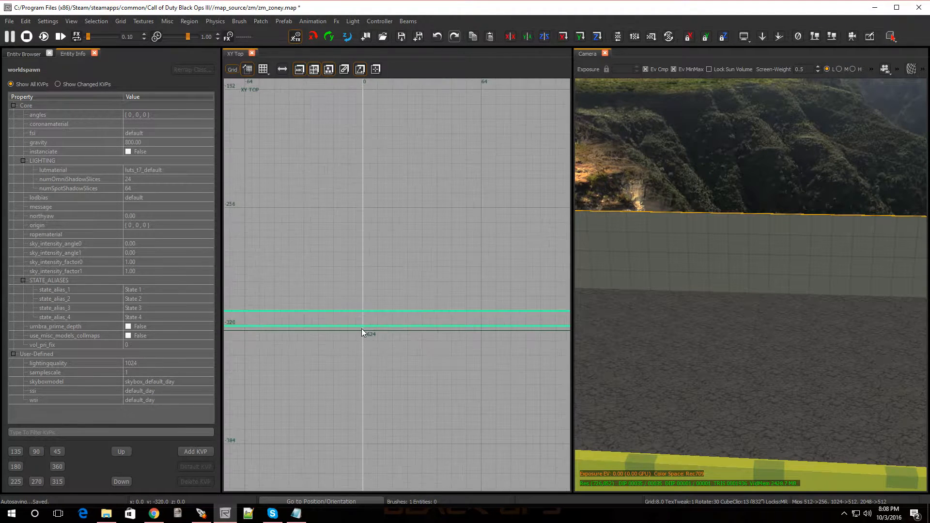
{"action": "scroll", "coordinate": [361, 328], "scroll_direction": "down", "scroll_amount": 5}
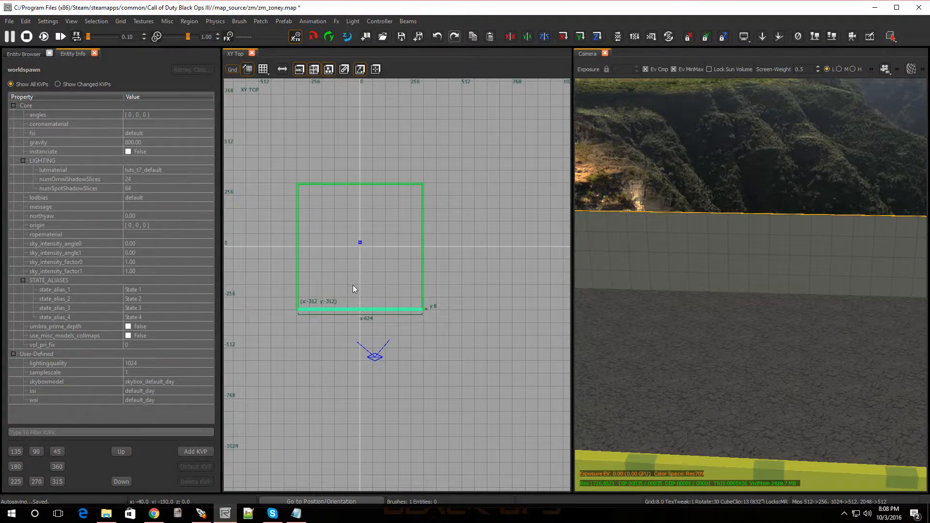
{"action": "scroll", "coordinate": [362, 309], "scroll_direction": "up", "scroll_amount": 6}
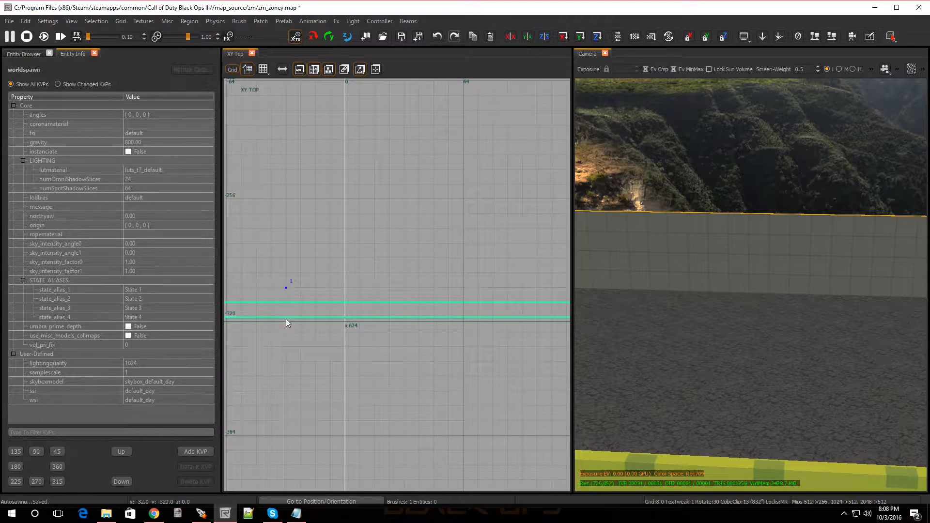
{"action": "left_click", "coordinate": [286, 335]}
{"action": "key", "text": "shift+Return"}
{"action": "left_click", "coordinate": [403, 337]}
{"action": "key", "text": "shift+Return"}
{"action": "key", "text": "Escape"}
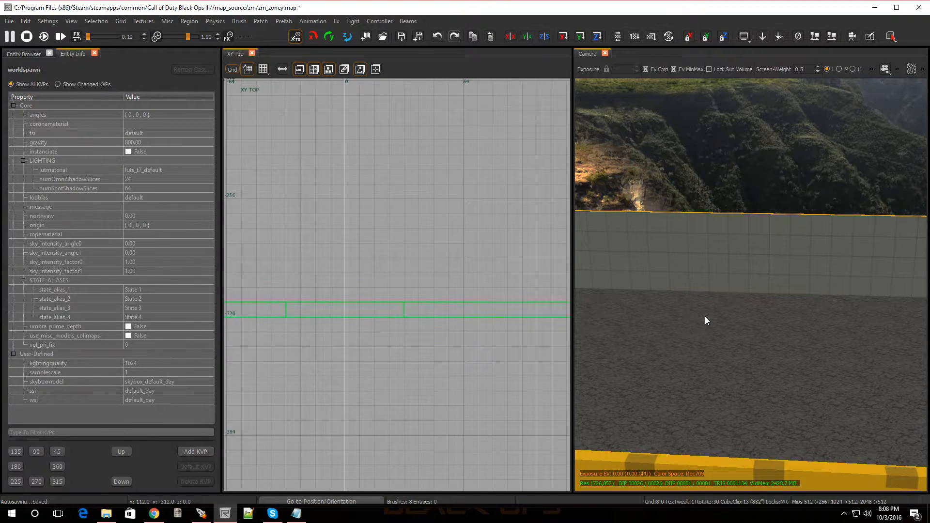
Check the split wall by selecting its three sections in the camera view, with all of them deselected at the end.
{"action": "mouse_move", "coordinate": [705, 316]}
{"action": "right_mouse_down"}
{"action": "mouse_move", "coordinate": [705, 368]}
{"action": "mouse_move", "coordinate": [710, 260]}
{"action": "right_mouse_up"}
{"action": "left_click", "coordinate": [718, 218], "text": "shift"}
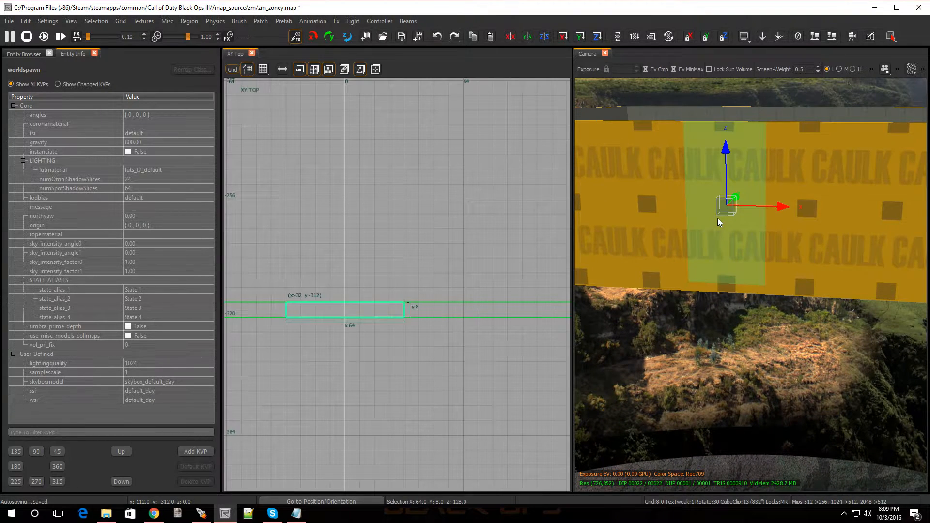
{"action": "left_click", "coordinate": [652, 189], "text": "shift"}
{"action": "left_click", "coordinate": [823, 196], "text": "shift"}
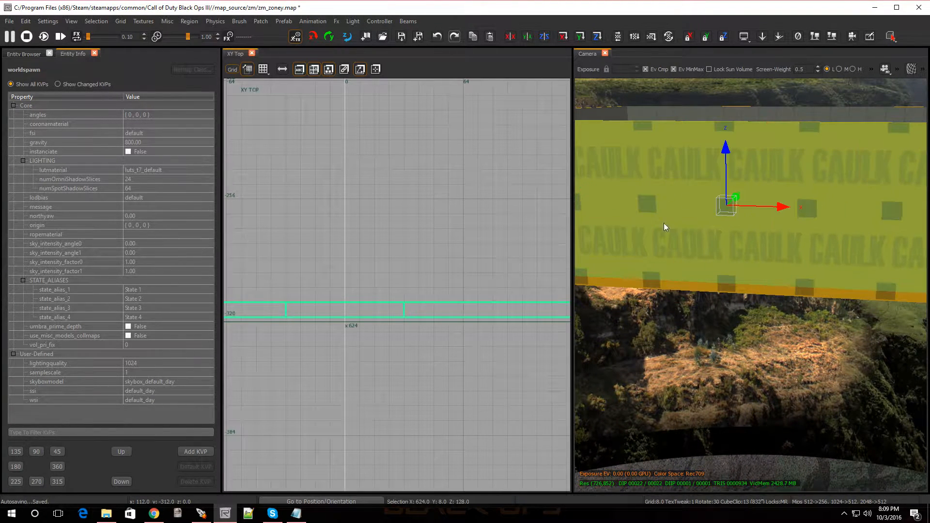
{"action": "scroll", "coordinate": [373, 290], "scroll_direction": "down", "scroll_amount": 2}
{"action": "scroll", "coordinate": [374, 306], "scroll_direction": "down", "scroll_amount": 1}
{"action": "key", "text": "Escape"}
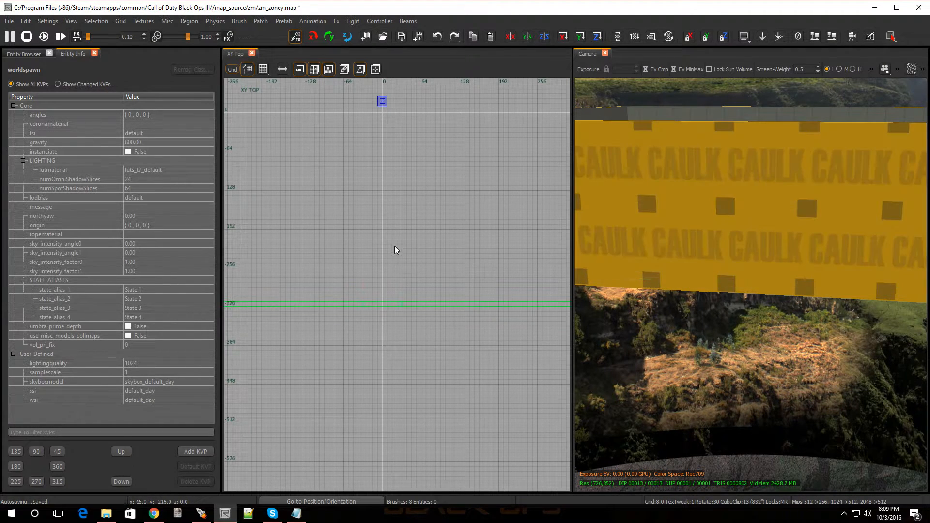
In the front view, clip the 64-unit-wide middle wall section at z 88 and z 32, keeping all pieces.
{"action": "key", "text": "ctrl+Tab"}
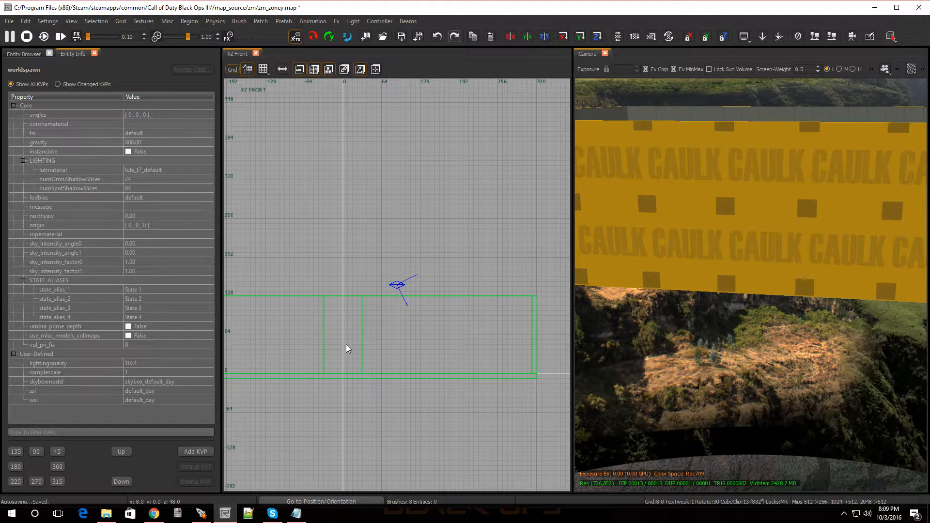
{"action": "scroll", "coordinate": [341, 353], "scroll_direction": "up", "scroll_amount": 2}
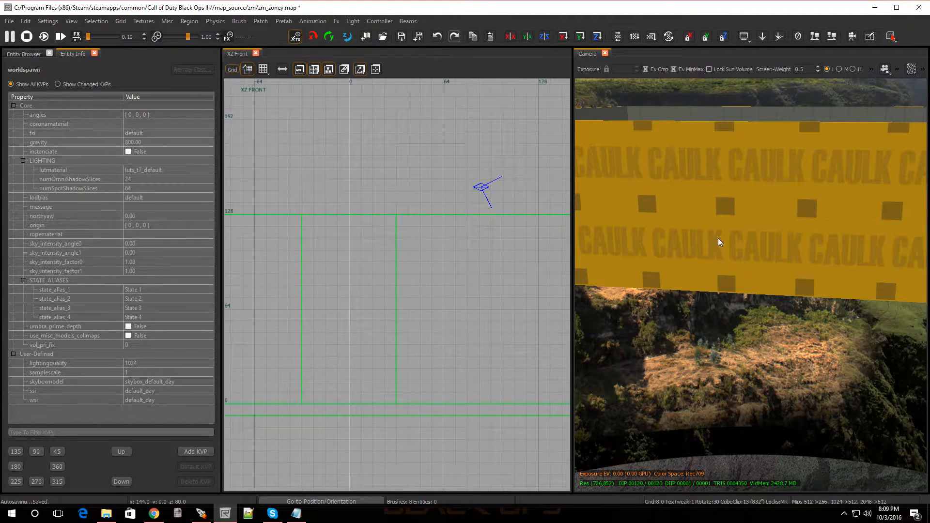
{"action": "left_click", "coordinate": [715, 200]}
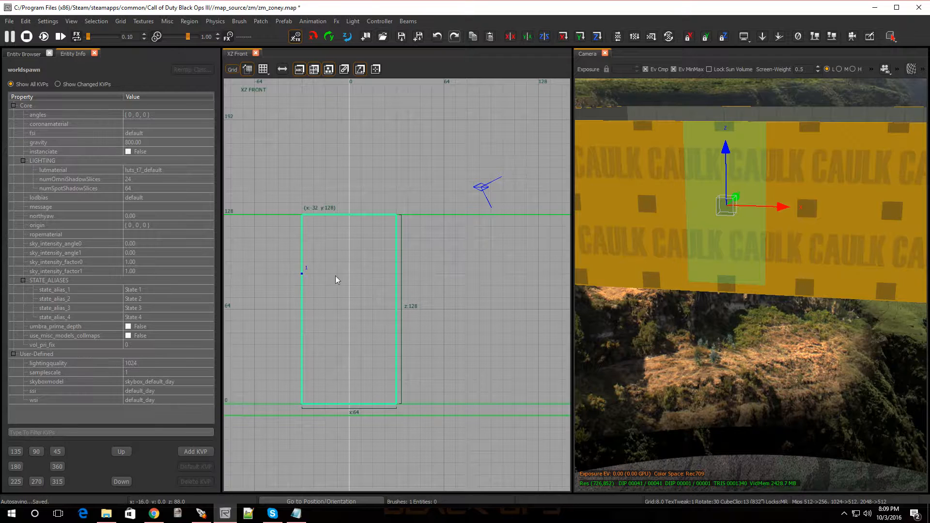
{"action": "left_click", "coordinate": [397, 274]}
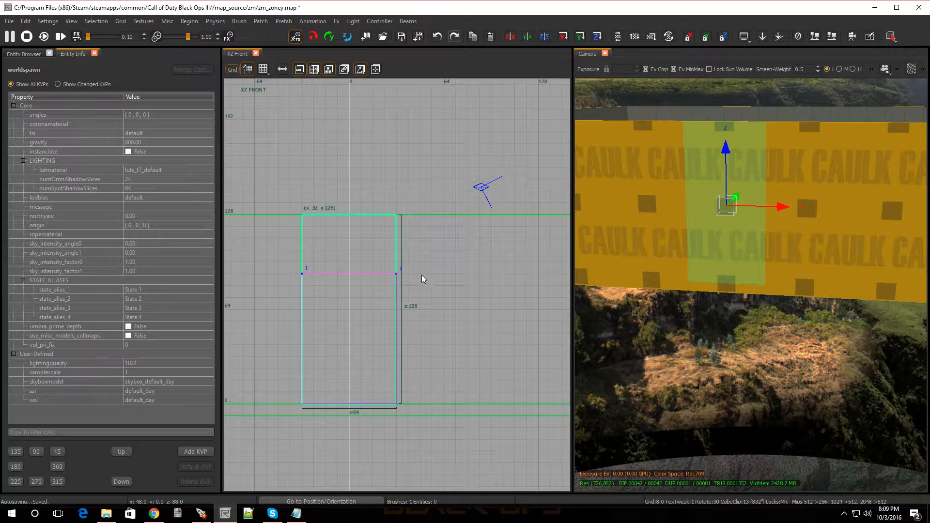
{"action": "key", "text": "shift+Return"}
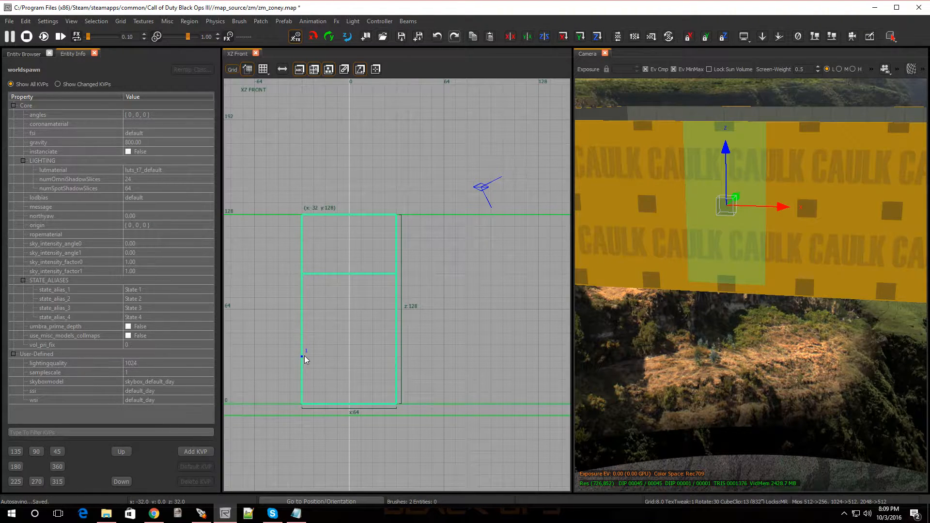
{"action": "left_click", "coordinate": [396, 355]}
{"action": "key", "text": "shift+Return"}
{"action": "key", "text": "Escape"}
Delete the 64 by 56 unit centre piece of the wall to open a window.
{"action": "left_click", "coordinate": [690, 214], "text": "shift"}
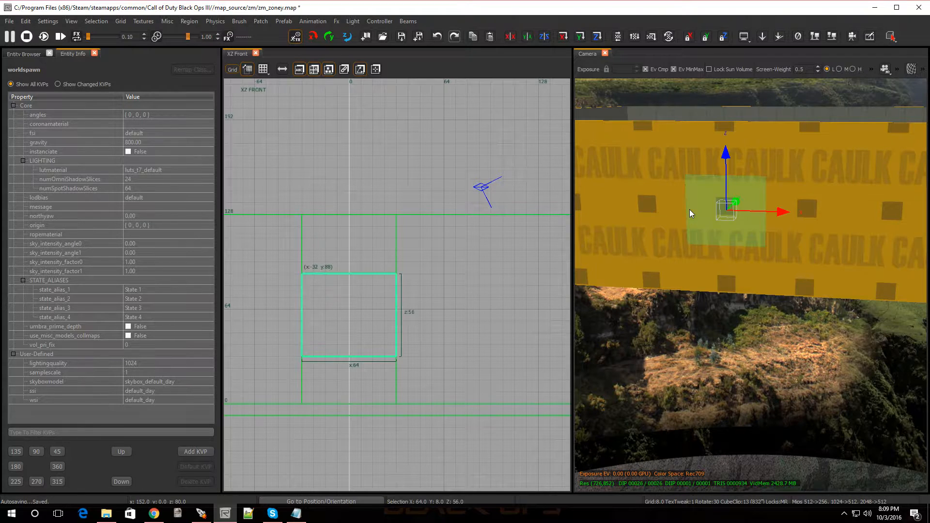
{"action": "mouse_move", "coordinate": [734, 212]}
{"action": "right_mouse_down"}
{"action": "mouse_move", "coordinate": [757, 237]}
{"action": "mouse_move", "coordinate": [712, 225]}
{"action": "mouse_move", "coordinate": [688, 233]}
{"action": "mouse_move", "coordinate": [726, 251]}
{"action": "right_mouse_up"}
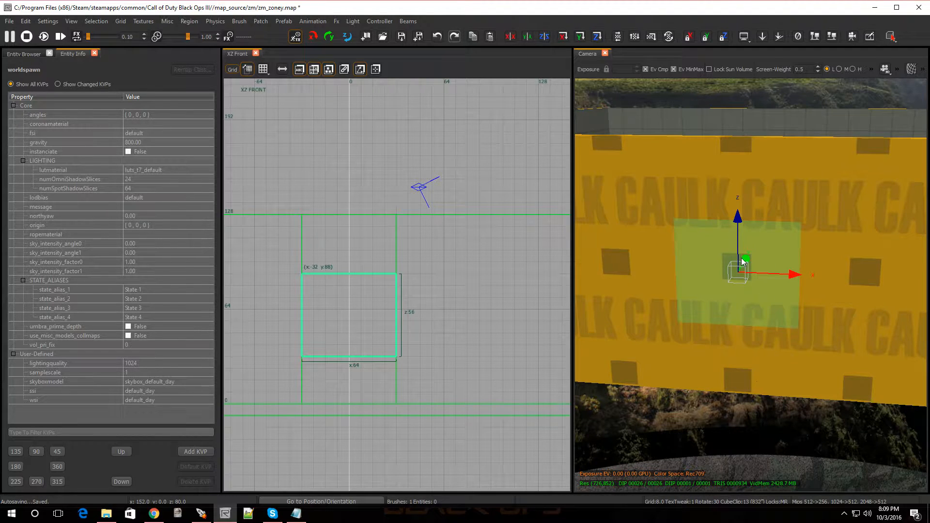
{"action": "key", "text": "shift+u"}
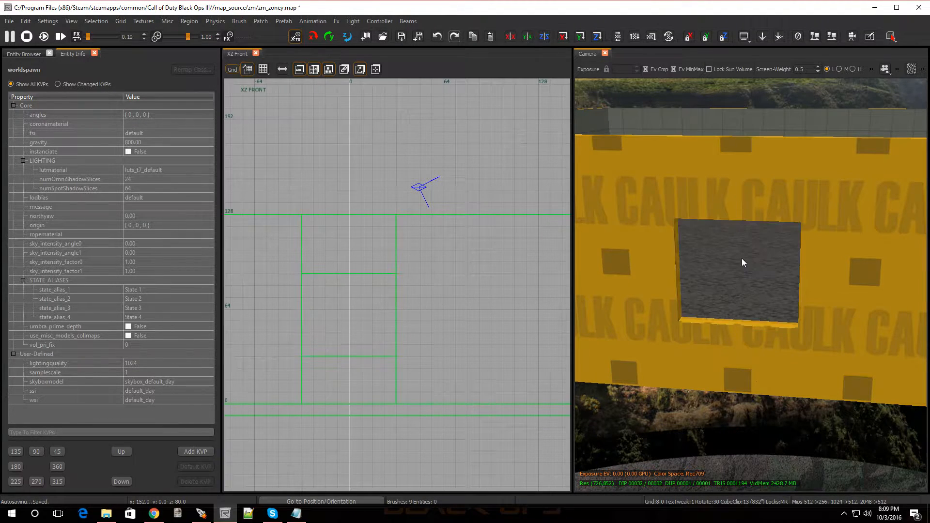
In the top view, draw a wall brush 8 by 192 units running outward from the window wall at x -64, y -320.
{"action": "right_click_drag", "start_coordinate": [757, 270], "coordinate": [744, 290]}
{"action": "key", "text": "ctrl+Tab"}
{"action": "scroll", "coordinate": [361, 310], "scroll_direction": "down", "scroll_amount": 7}
{"action": "key", "text": "ctrl+Tab"}
{"action": "scroll", "coordinate": [360, 310], "scroll_direction": "down", "scroll_amount": 5}
{"action": "scroll", "coordinate": [369, 258], "scroll_direction": "up", "scroll_amount": 9}
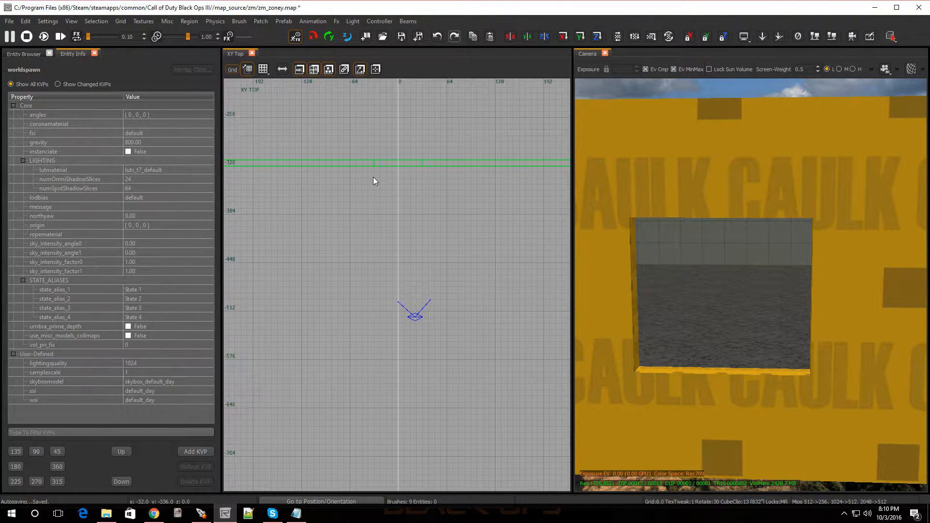
{"action": "scroll", "coordinate": [432, 235], "scroll_direction": "down", "scroll_amount": 3}
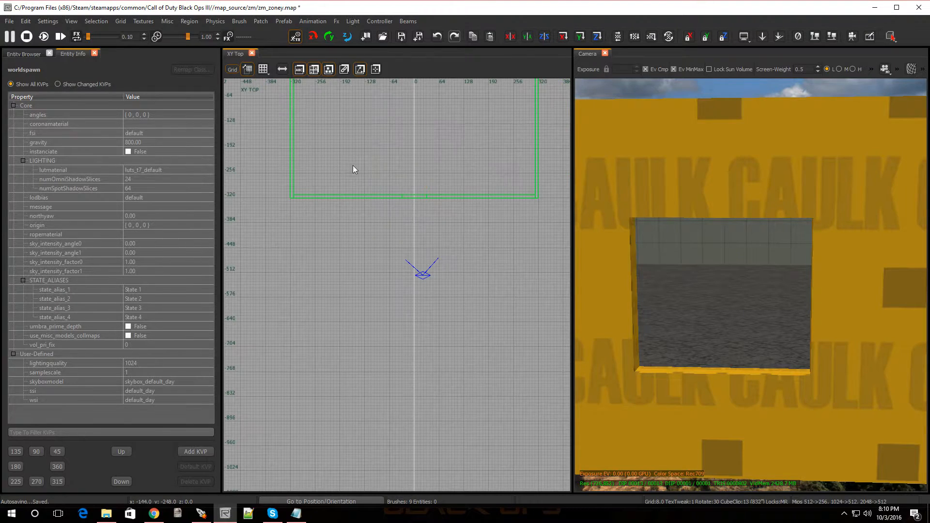
{"action": "scroll", "coordinate": [415, 199], "scroll_direction": "up", "scroll_amount": 5}
{"action": "scroll", "coordinate": [435, 299], "scroll_direction": "down", "scroll_amount": 2}
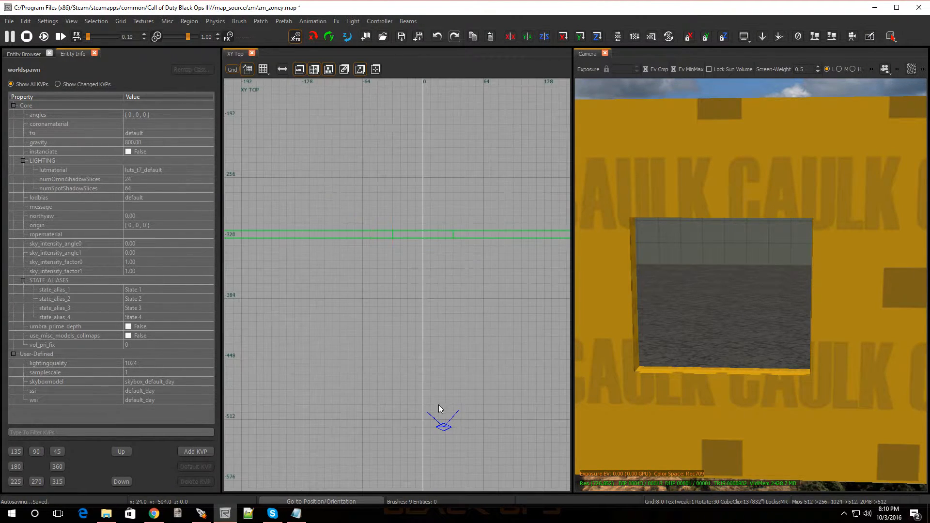
{"action": "scroll", "coordinate": [437, 299], "scroll_direction": "down", "scroll_amount": 4}
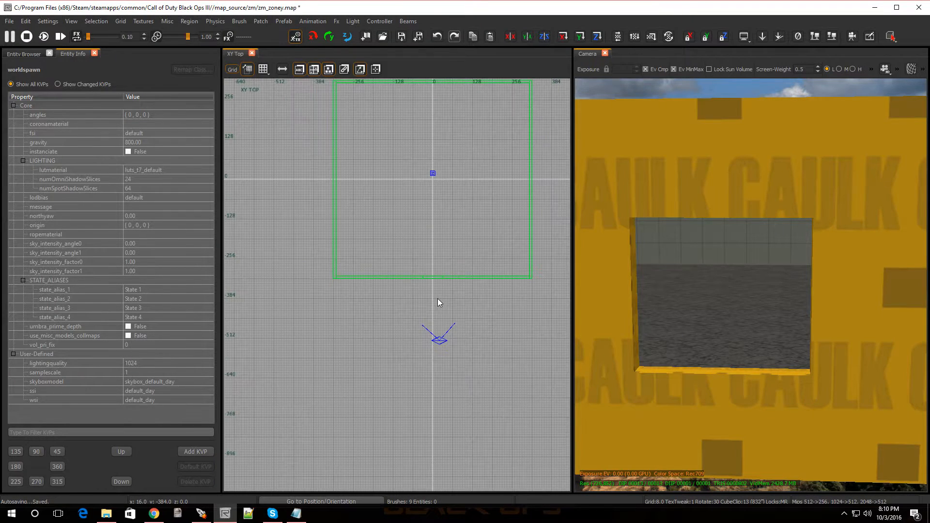
{"action": "scroll", "coordinate": [437, 298], "scroll_direction": "up", "scroll_amount": 5}
{"action": "scroll", "coordinate": [438, 298], "scroll_direction": "up", "scroll_amount": 2}
{"action": "scroll", "coordinate": [407, 265], "scroll_direction": "down", "scroll_amount": 2}
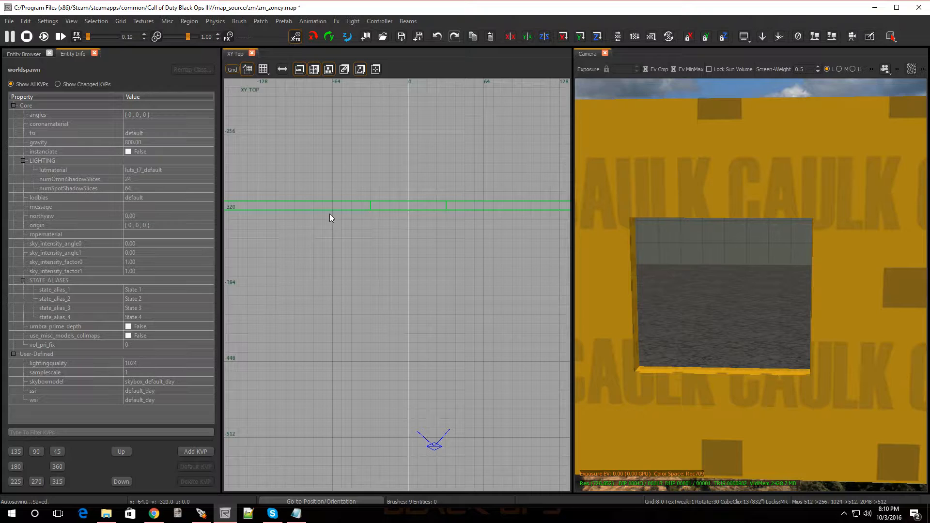
{"action": "mouse_move", "coordinate": [347, 247]}
{"action": "left_mouse_down"}
{"action": "mouse_move", "coordinate": [339, 248]}
{"action": "mouse_move", "coordinate": [347, 447]}
{"action": "left_mouse_up"}
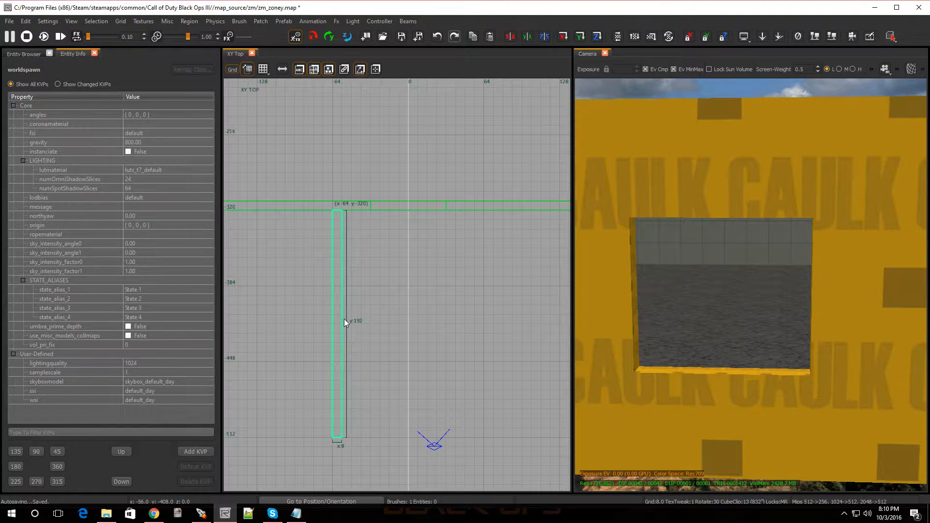
Raise the new side wall's top to z 128 and check it from the front and side.
{"action": "key", "text": "ctrl+Tab"}
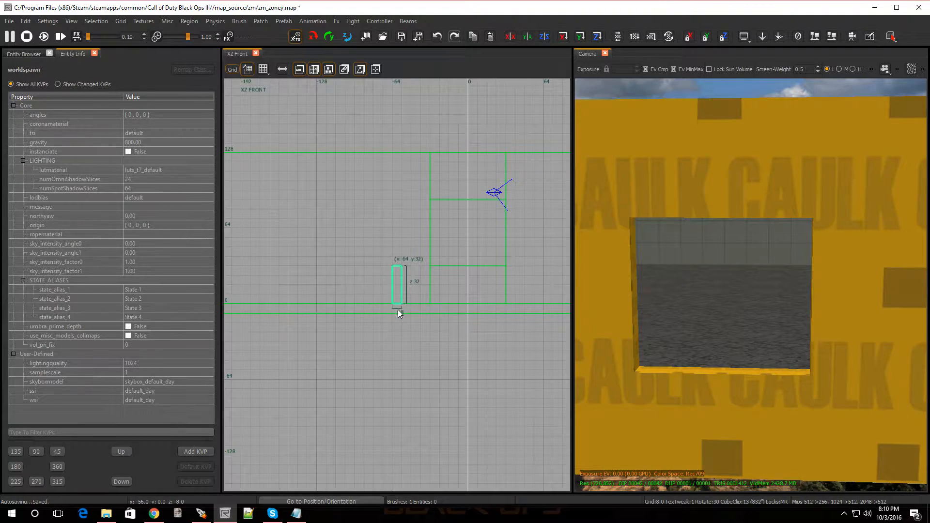
{"action": "mouse_move", "coordinate": [398, 300]}
{"action": "left_mouse_down"}
{"action": "mouse_move", "coordinate": [394, 139]}
{"action": "mouse_move", "coordinate": [395, 154]}
{"action": "left_mouse_up"}
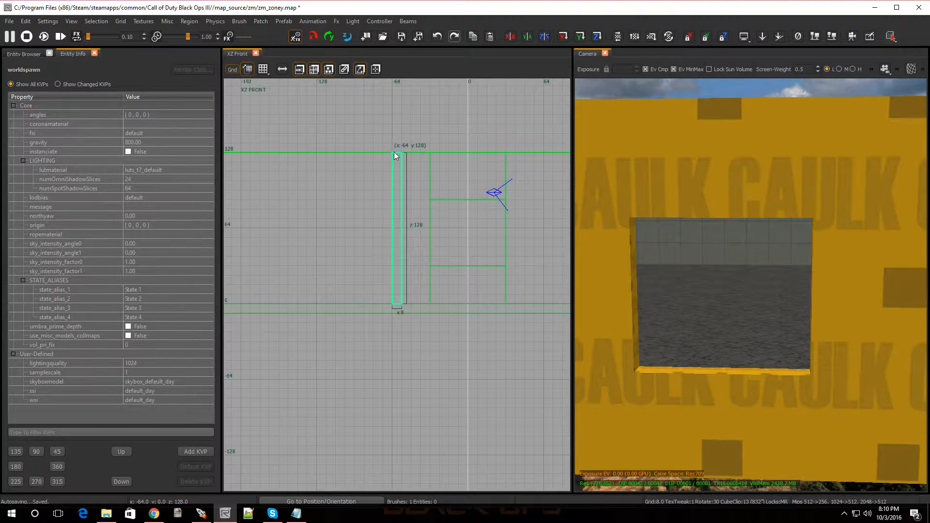
{"action": "key", "text": "ctrl+Tab"}
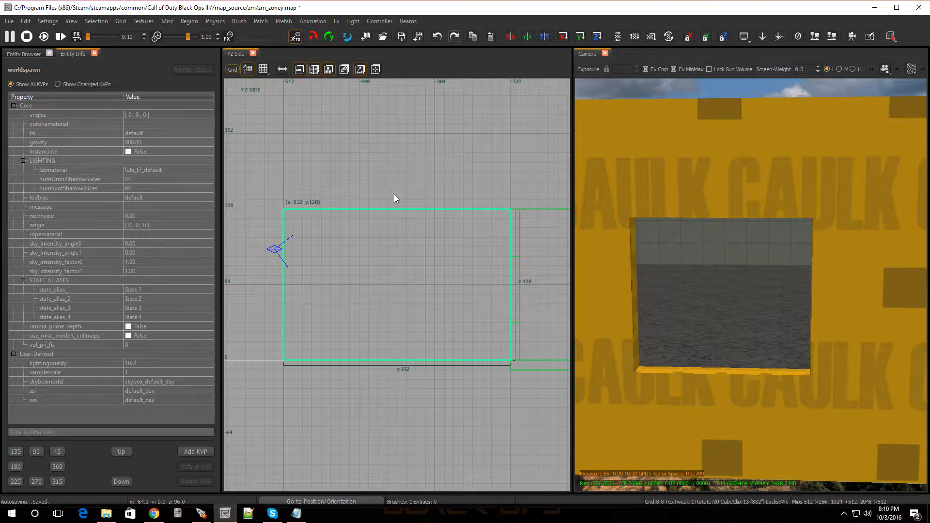
Duplicate the side wall in the top view and place the copy at x 56, y -320 across the window.
{"action": "key", "text": "ctrl+Tab"}
{"action": "scroll", "coordinate": [443, 299], "scroll_direction": "down", "scroll_amount": 2}
{"action": "scroll", "coordinate": [445, 300], "scroll_direction": "up", "scroll_amount": 1}
{"action": "scroll", "coordinate": [455, 304], "scroll_direction": "up", "scroll_amount": 1}
{"action": "key", "text": "space"}
{"action": "left_click_drag", "start_coordinate": [403, 283], "coordinate": [509, 276]}
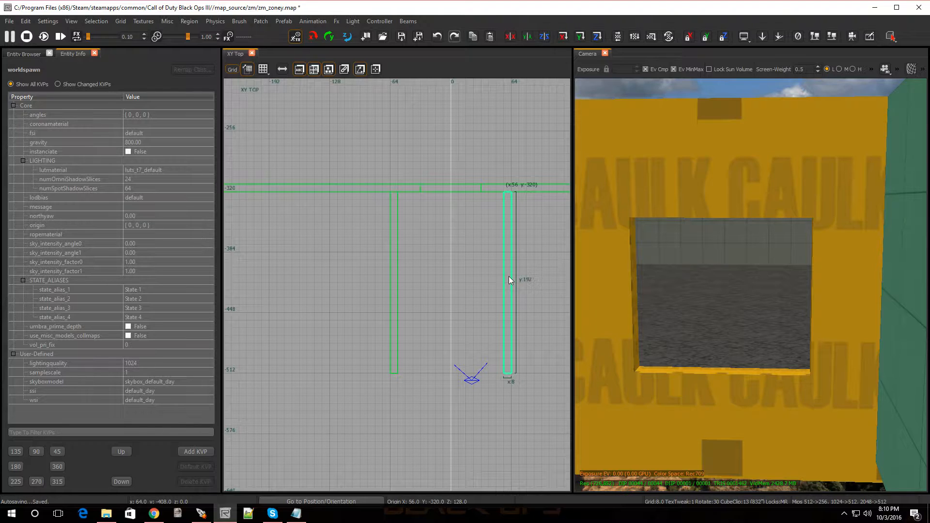
Lengthen the copied side wall to 320 units and deselect it.
{"action": "scroll", "coordinate": [508, 386], "scroll_direction": "down", "scroll_amount": 1}
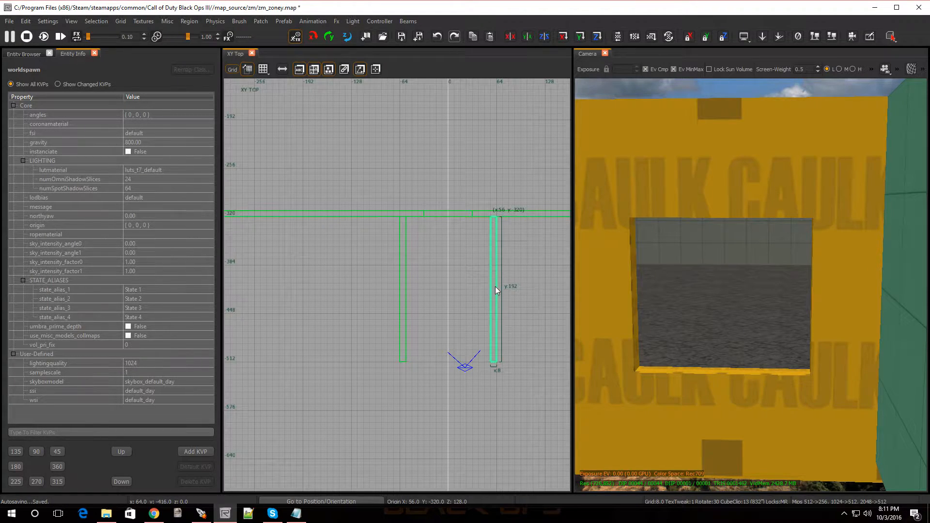
{"action": "mouse_move", "coordinate": [490, 382]}
{"action": "left_mouse_down"}
{"action": "mouse_move", "coordinate": [498, 486]}
{"action": "mouse_move", "coordinate": [501, 463]}
{"action": "mouse_move", "coordinate": [497, 474]}
{"action": "left_mouse_up"}
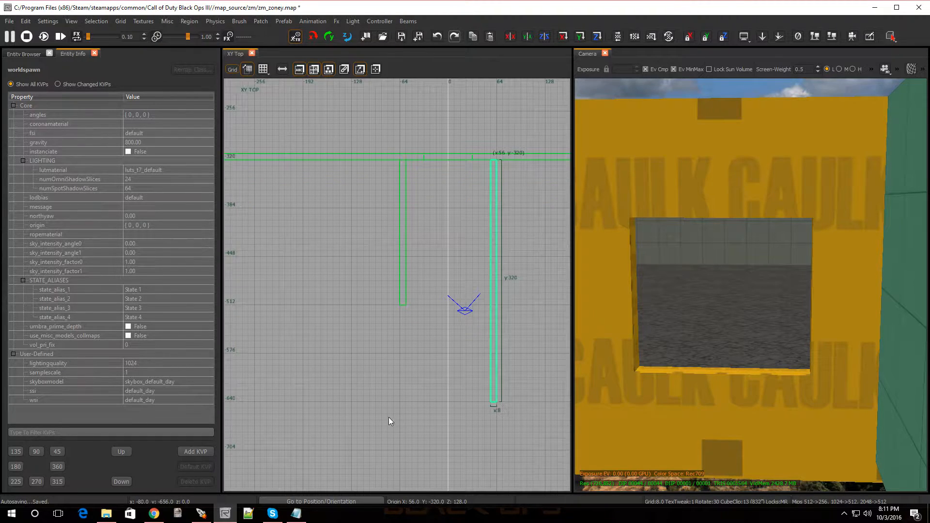
{"action": "key", "text": "Escape"}
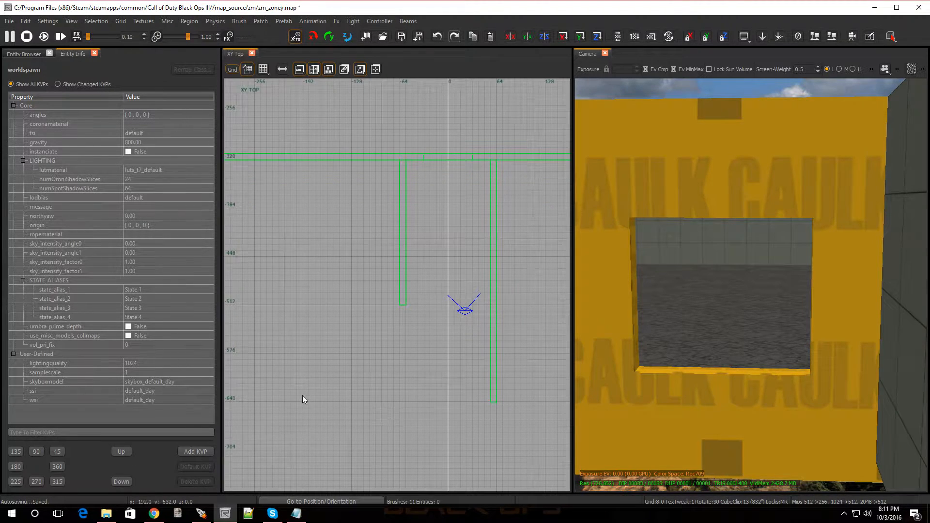
Draw two 8-unit-thick walls from x -192, one 248 units long to the long side wall and one along the short wall's end.
{"action": "mouse_move", "coordinate": [307, 400]}
{"action": "left_mouse_down"}
{"action": "mouse_move", "coordinate": [502, 407]}
{"action": "mouse_move", "coordinate": [495, 388]}
{"action": "left_mouse_up"}
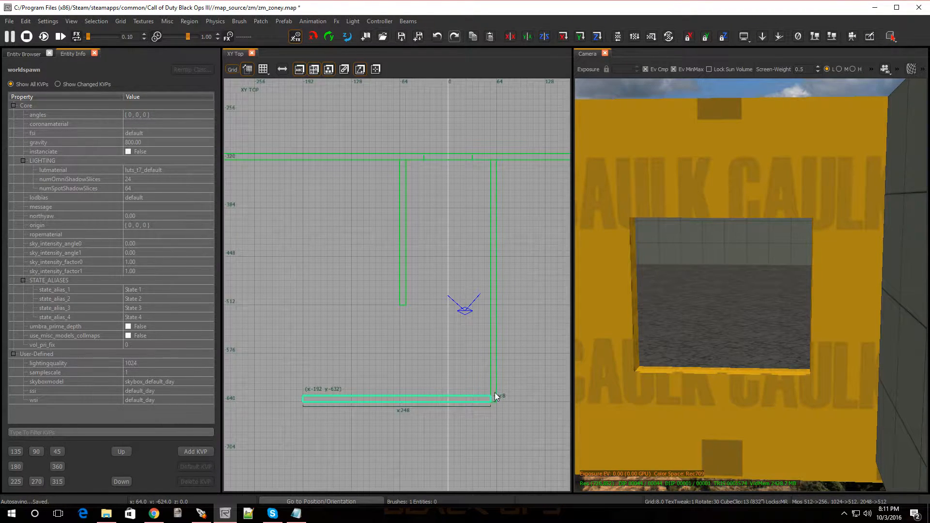
{"action": "key", "text": "Escape"}
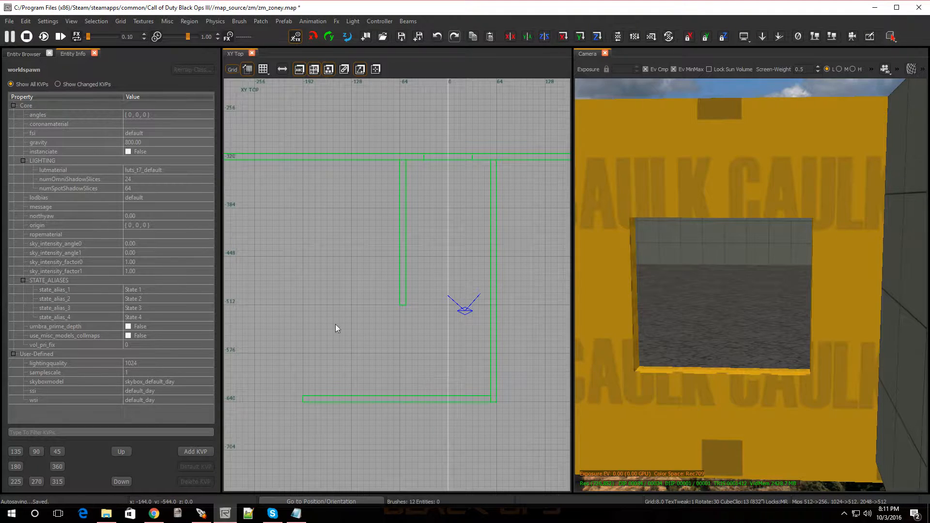
{"action": "mouse_move", "coordinate": [303, 308]}
{"action": "left_mouse_down"}
{"action": "mouse_move", "coordinate": [406, 317]}
{"action": "mouse_move", "coordinate": [387, 325]}
{"action": "left_mouse_up"}
{"action": "key", "text": "Escape"}
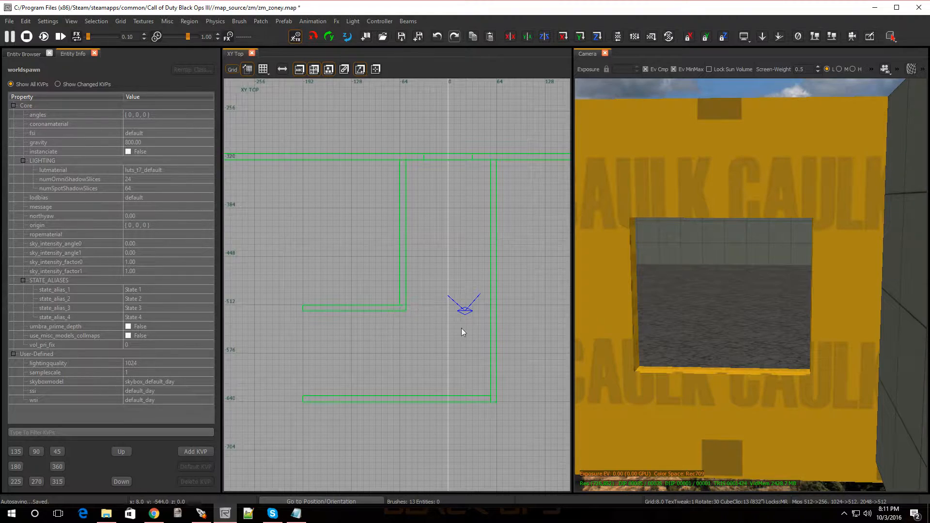
Draw a floor brush between the side walls from x -56, y -320, sized 112 by 312 units.
{"action": "right_click", "coordinate": [715, 299]}
{"action": "right_click_drag", "start_coordinate": [716, 298], "coordinate": [613, 347]}
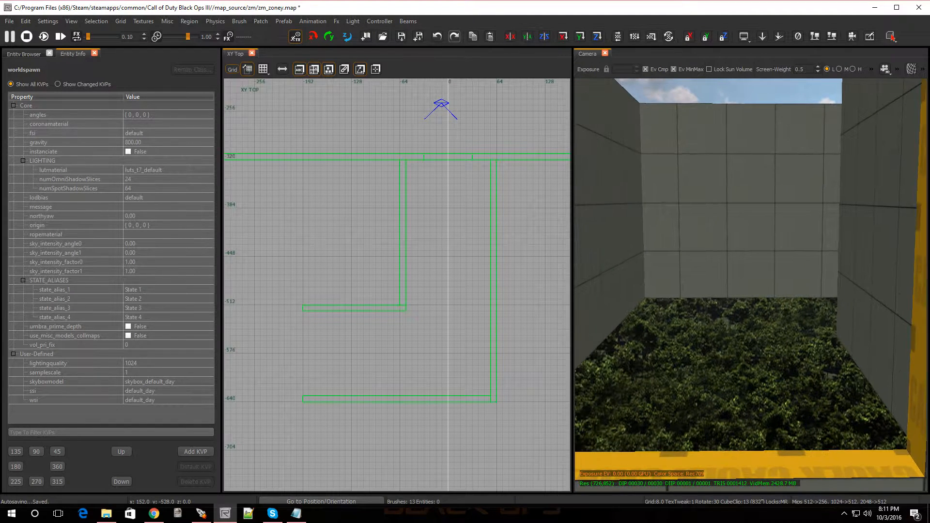
{"action": "scroll", "coordinate": [438, 172], "scroll_direction": "up", "scroll_amount": 2}
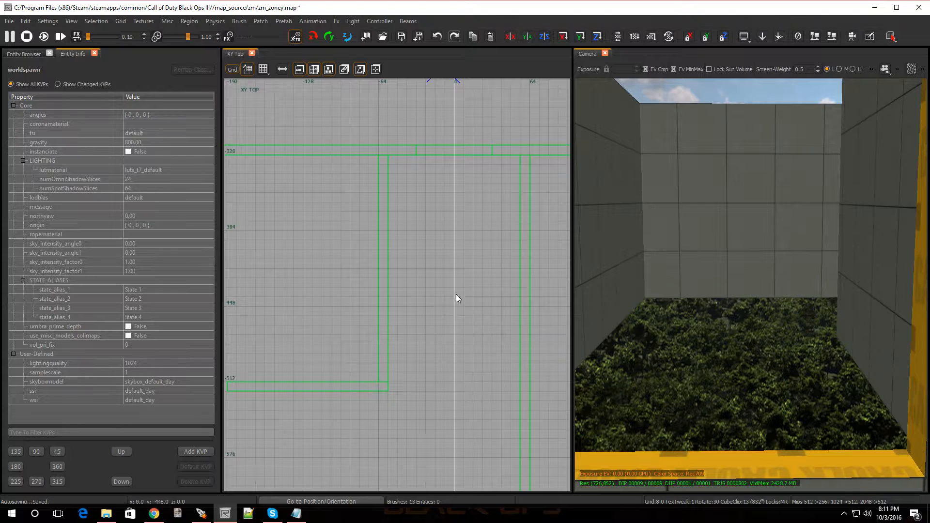
{"action": "mouse_move", "coordinate": [390, 157]}
{"action": "left_mouse_down"}
{"action": "mouse_move", "coordinate": [418, 213]}
{"action": "mouse_move", "coordinate": [446, 239]}
{"action": "mouse_move", "coordinate": [536, 208]}
{"action": "left_mouse_up"}
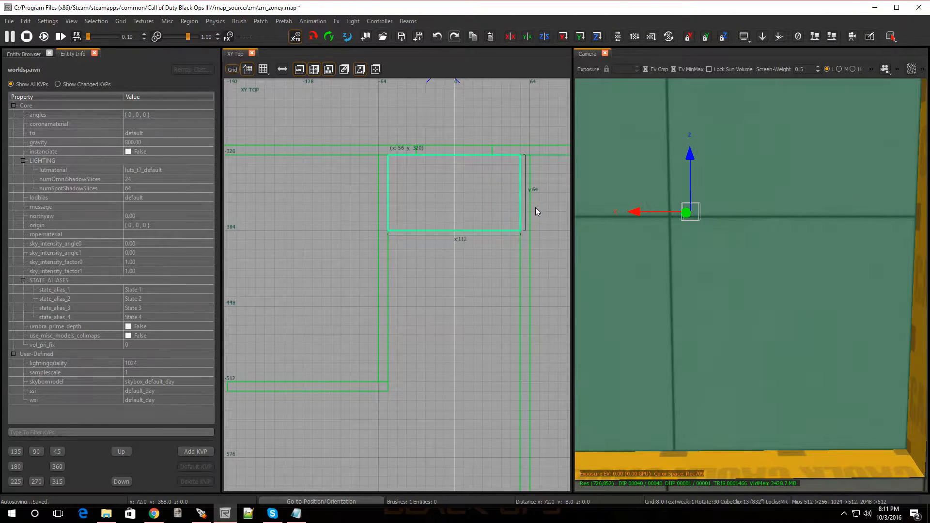
{"action": "left_click_drag", "start_coordinate": [464, 274], "coordinate": [463, 384]}
{"action": "scroll", "coordinate": [462, 415], "scroll_direction": "down", "scroll_amount": 3}
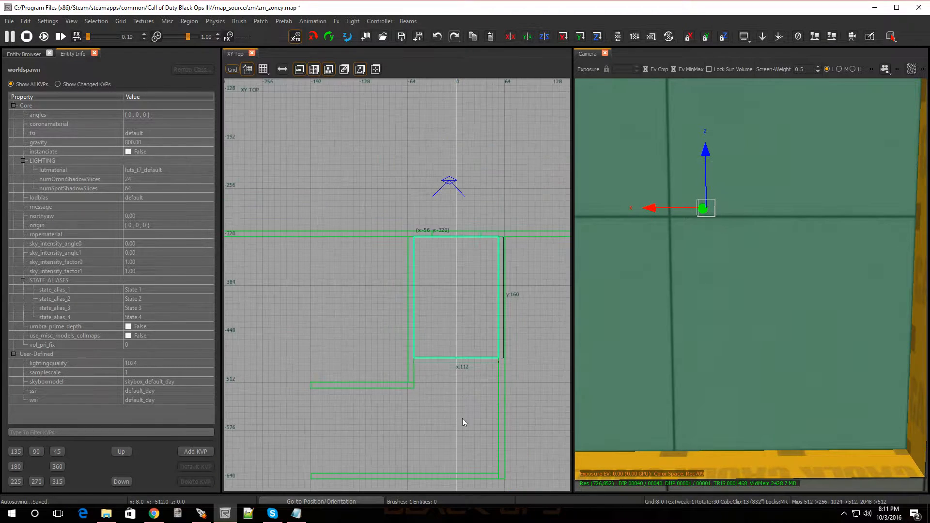
{"action": "left_click_drag", "start_coordinate": [450, 336], "coordinate": [464, 445]}
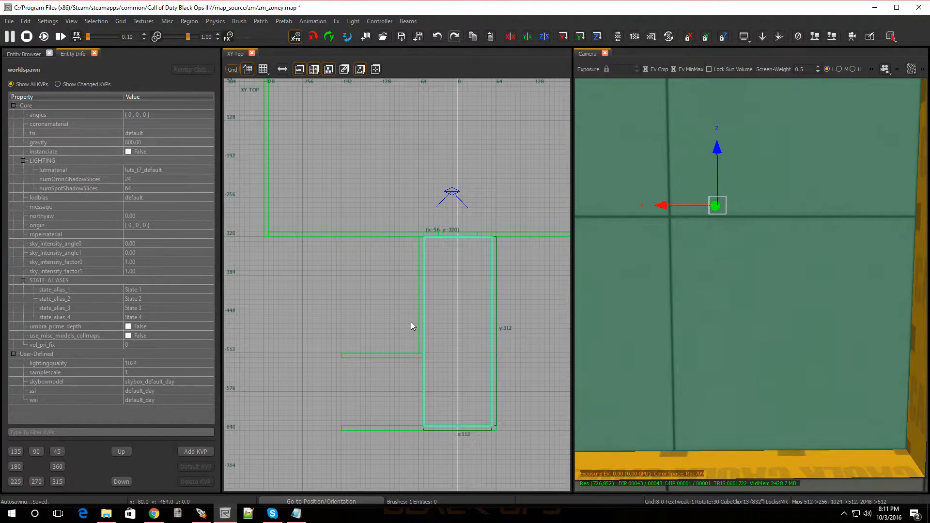
In the front view, lower the floor brush's top to z 0 for an 8-unit thickness and deselect it.
{"action": "key", "text": "ctrl+Tab"}
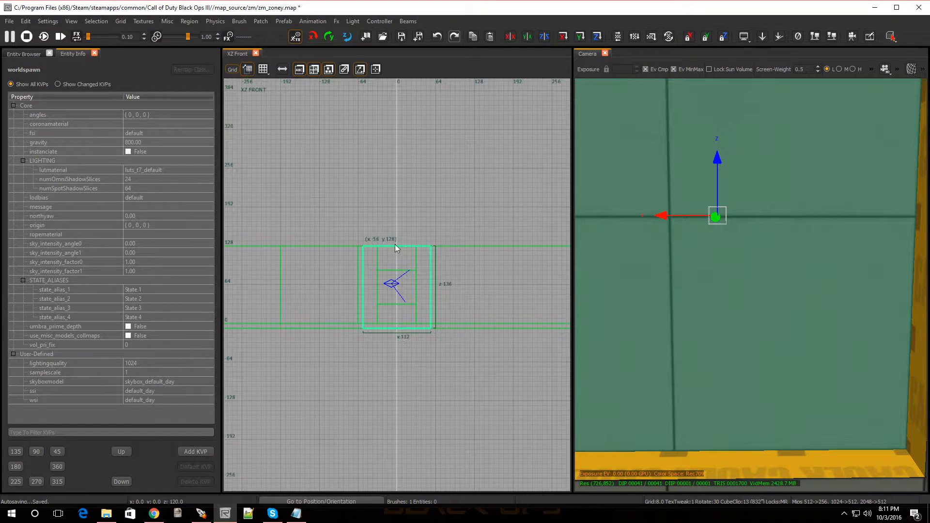
{"action": "left_click_drag", "start_coordinate": [395, 220], "coordinate": [399, 299]}
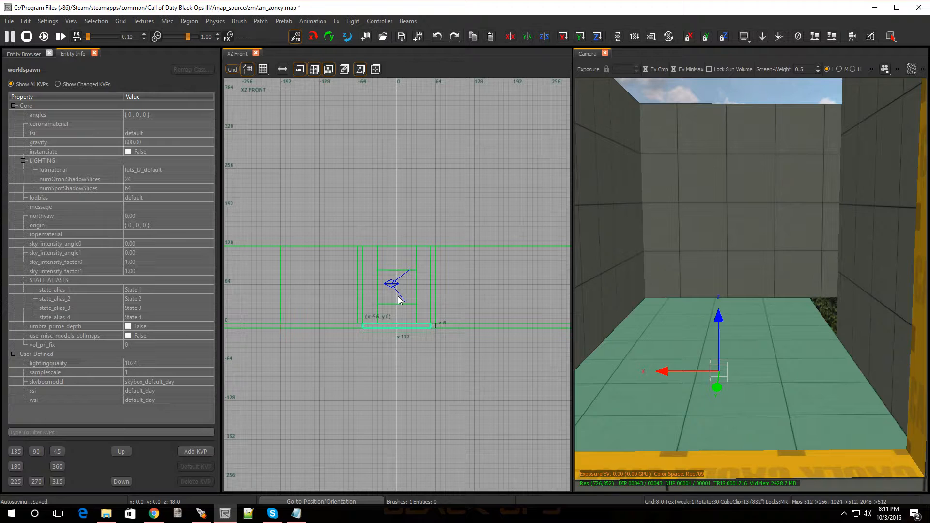
{"action": "key", "text": "Escape"}
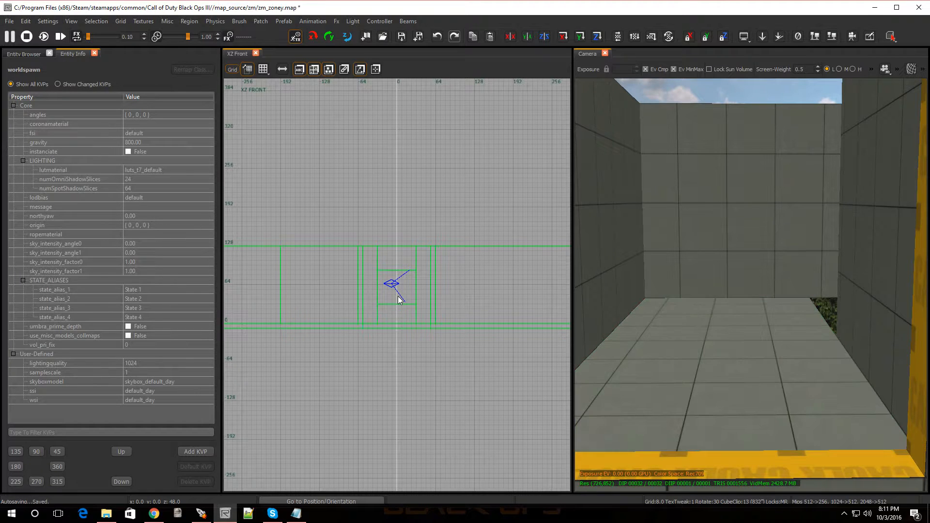
In the top view, draw a floor brush in the passage's side room from x -192, y -520, sized 136 by 112 units, and deselect it.
{"action": "key", "text": "ctrl+Tab"}
{"action": "key", "text": "ctrl+Tab"}
{"action": "scroll", "coordinate": [406, 416], "scroll_direction": "down", "scroll_amount": 5}
{"action": "scroll", "coordinate": [390, 463], "scroll_direction": "up", "scroll_amount": 7}
{"action": "left_click_drag", "start_coordinate": [283, 298], "coordinate": [408, 406]}
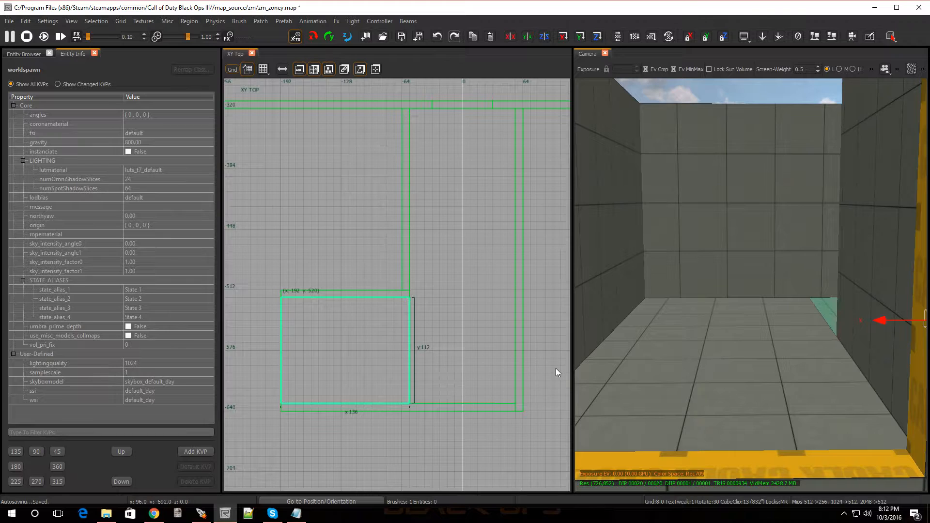
{"action": "key", "text": "Escape"}
{"action": "mouse_move", "coordinate": [720, 342]}
{"action": "right_mouse_down"}
{"action": "mouse_move", "coordinate": [707, 344]}
{"action": "mouse_move", "coordinate": [736, 392]}
{"action": "mouse_move", "coordinate": [707, 378]}
{"action": "mouse_move", "coordinate": [707, 300]}
{"action": "mouse_move", "coordinate": [756, 306]}
{"action": "mouse_move", "coordinate": [708, 315]}
{"action": "mouse_move", "coordinate": [717, 397]}
{"action": "mouse_move", "coordinate": [756, 402]}
{"action": "mouse_move", "coordinate": [712, 373]}
{"action": "mouse_move", "coordinate": [717, 387]}
{"action": "mouse_move", "coordinate": [712, 301]}
{"action": "mouse_move", "coordinate": [727, 286]}
{"action": "mouse_move", "coordinate": [766, 315]}
{"action": "mouse_move", "coordinate": [712, 315]}
{"action": "mouse_move", "coordinate": [688, 354]}
{"action": "mouse_move", "coordinate": [695, 431]}
{"action": "mouse_move", "coordinate": [712, 373]}
{"action": "mouse_move", "coordinate": [727, 422]}
{"action": "mouse_move", "coordinate": [702, 407]}
{"action": "mouse_move", "coordinate": [720, 343]}
{"action": "right_mouse_up"}
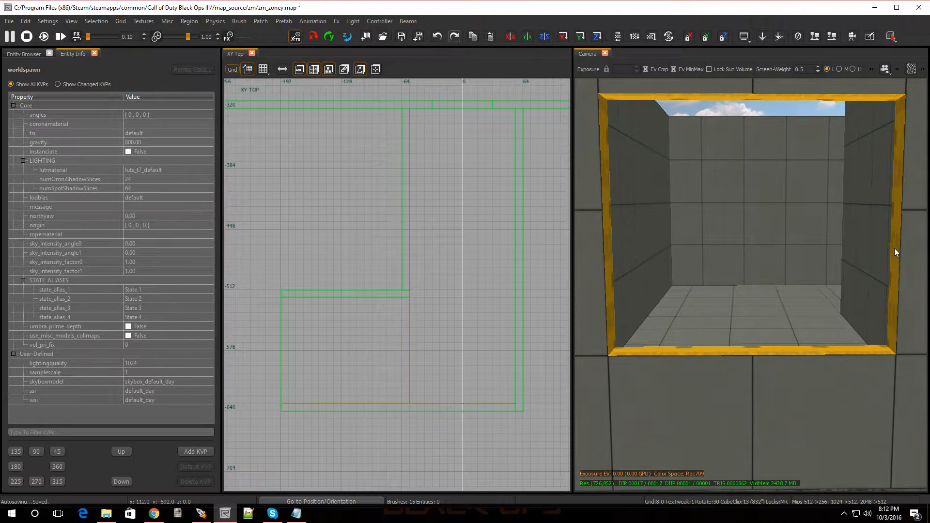
Apply the t7_metal_wall_panels_02_gray texture to all four wall brushes around the window opening and deselect them.
{"action": "right_click_drag", "start_coordinate": [886, 206], "coordinate": [815, 265]}
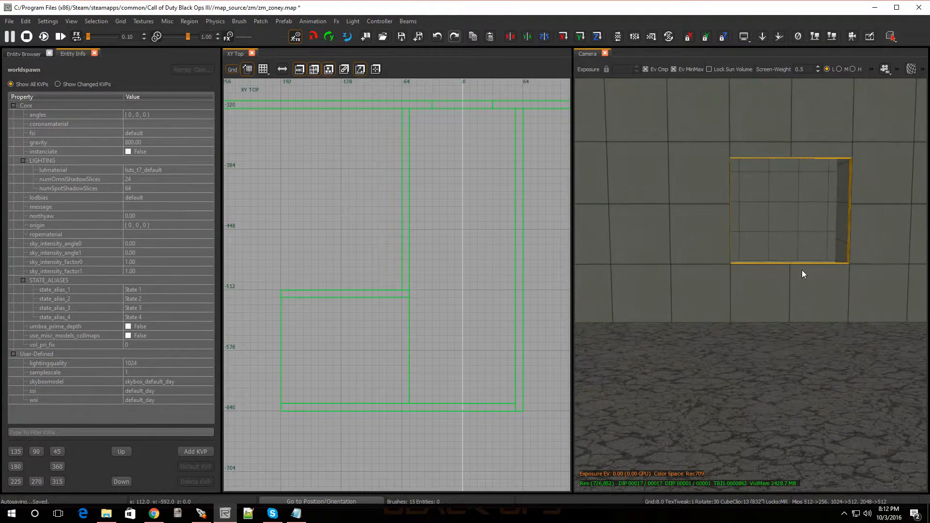
{"action": "left_click", "coordinate": [784, 280], "text": "shift"}
{"action": "left_click", "coordinate": [656, 280], "text": "shift"}
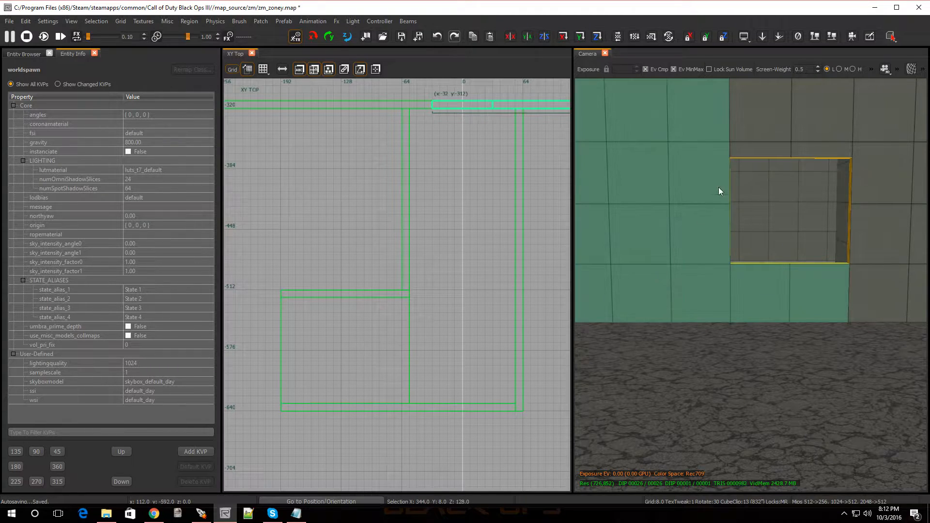
{"action": "left_click", "coordinate": [752, 134], "text": "shift"}
{"action": "left_click", "coordinate": [891, 173], "text": "shift"}
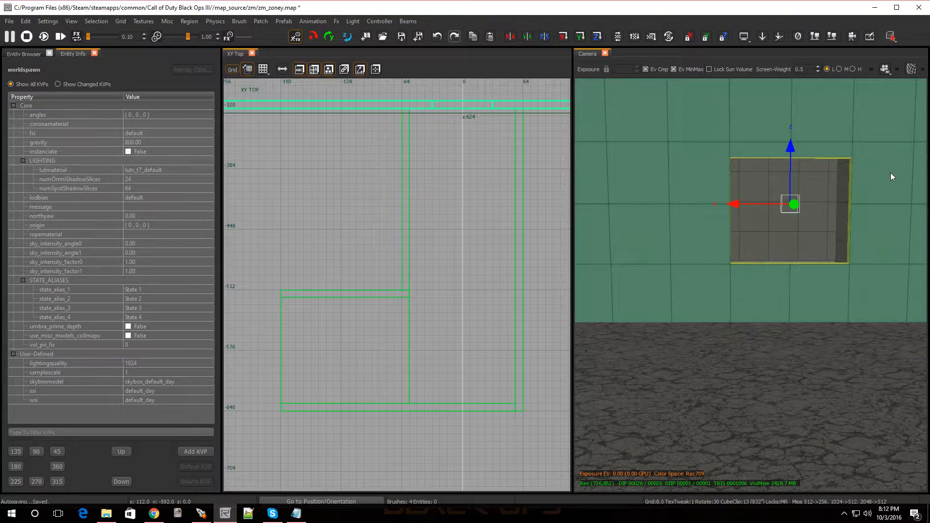
{"action": "key", "text": "t"}
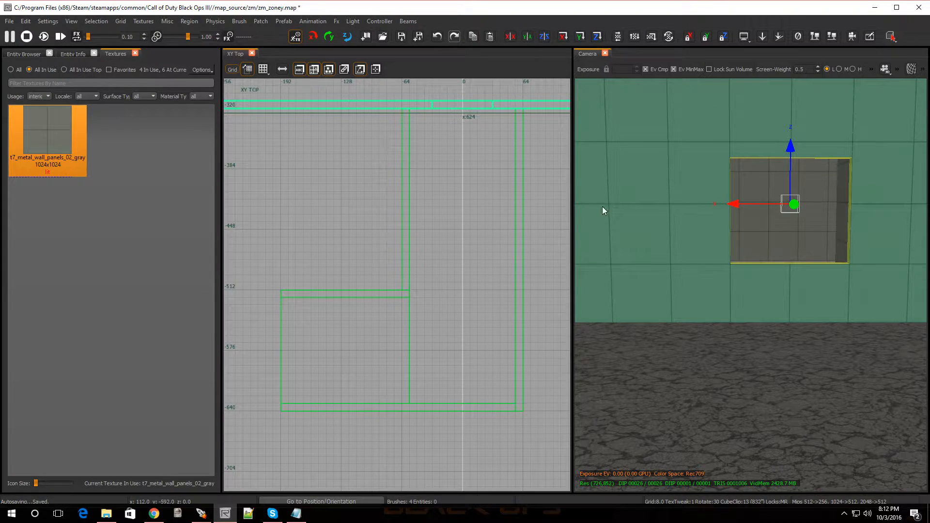
{"action": "left_click", "coordinate": [68, 164]}
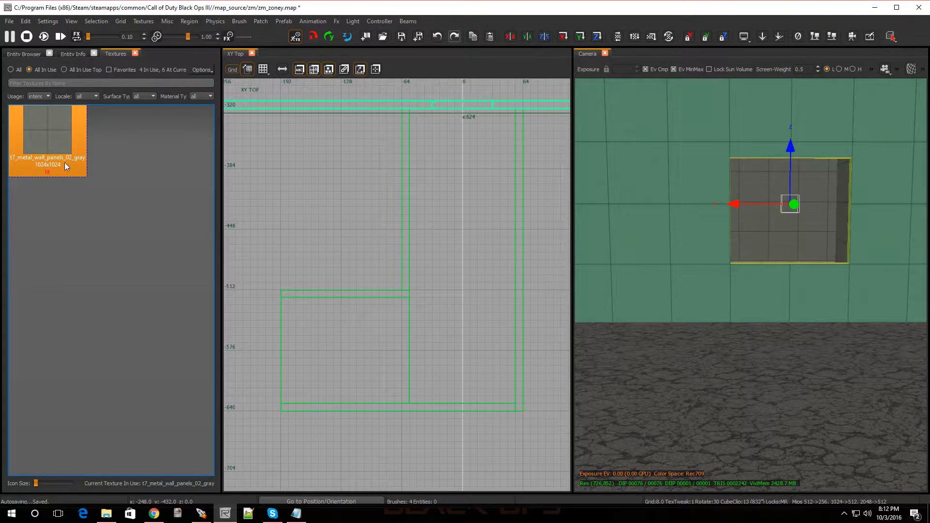
{"action": "key", "text": "Escape"}
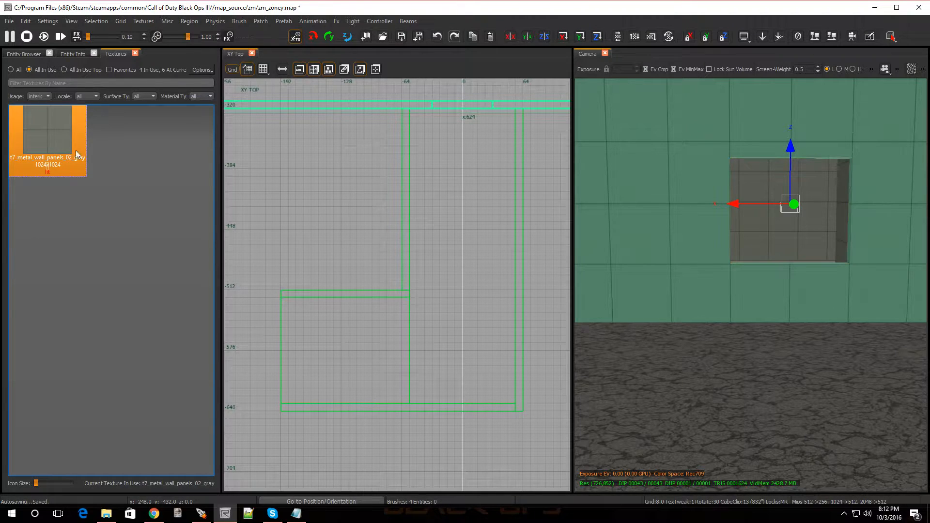
{"action": "key", "text": "Escape"}
{"action": "mouse_move", "coordinate": [762, 305]}
{"action": "right_mouse_down"}
{"action": "mouse_move", "coordinate": [763, 242]}
{"action": "mouse_move", "coordinate": [726, 271]}
{"action": "mouse_move", "coordinate": [763, 291]}
{"action": "mouse_move", "coordinate": [763, 262]}
{"action": "right_mouse_up"}
{"action": "left_click", "coordinate": [754, 345]}
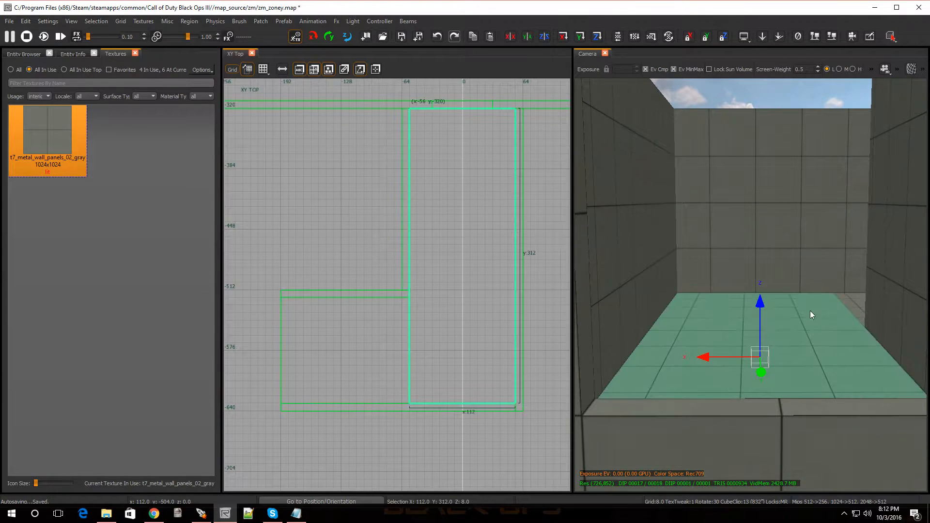
{"action": "left_click", "coordinate": [853, 301], "text": "shift"}
{"action": "left_click", "coordinate": [754, 341], "text": "shift"}
{"action": "left_click", "coordinate": [846, 299], "text": "shift"}
{"action": "mouse_move", "coordinate": [789, 337]}
{"action": "right_mouse_down"}
{"action": "mouse_move", "coordinate": [789, 368]}
{"action": "mouse_move", "coordinate": [814, 349]}
{"action": "mouse_move", "coordinate": [765, 324]}
{"action": "mouse_move", "coordinate": [799, 339]}
{"action": "mouse_move", "coordinate": [795, 348]}
{"action": "mouse_move", "coordinate": [606, 359]}
{"action": "right_mouse_up"}
Duplicate both passage floor brushes and raise the copies in the front view onto the wall tops at z 128 as a ceiling.
{"action": "scroll", "coordinate": [425, 340], "scroll_direction": "down", "scroll_amount": 1}
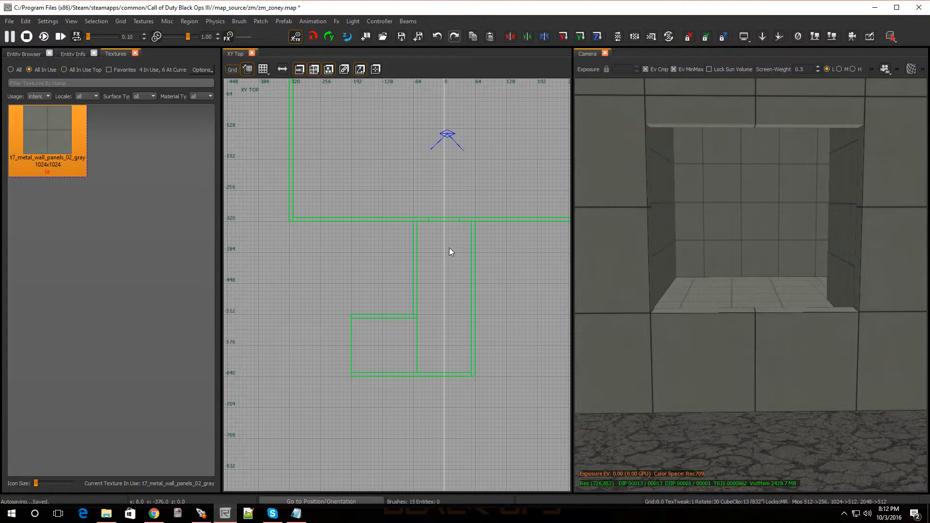
{"action": "right_click_drag", "start_coordinate": [743, 263], "coordinate": [742, 233]}
{"action": "left_click", "coordinate": [747, 322]}
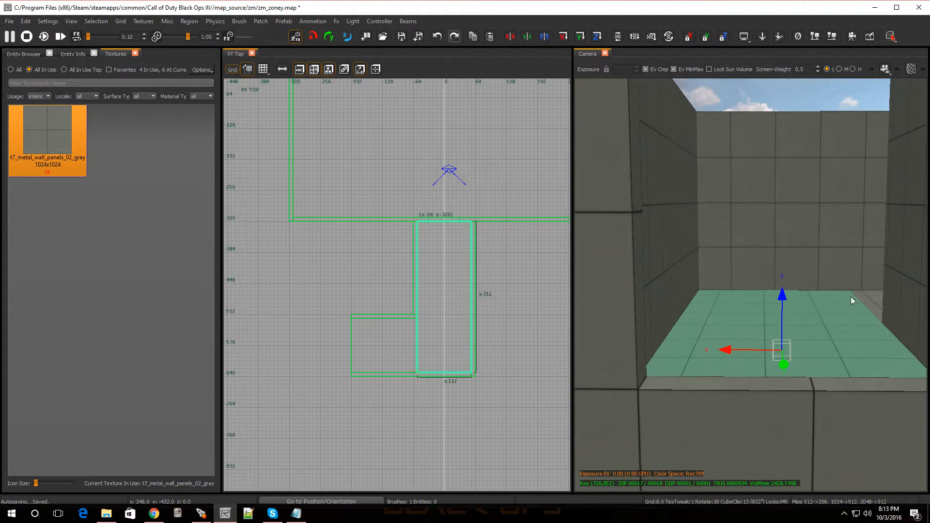
{"action": "left_click", "coordinate": [868, 297], "text": "shift"}
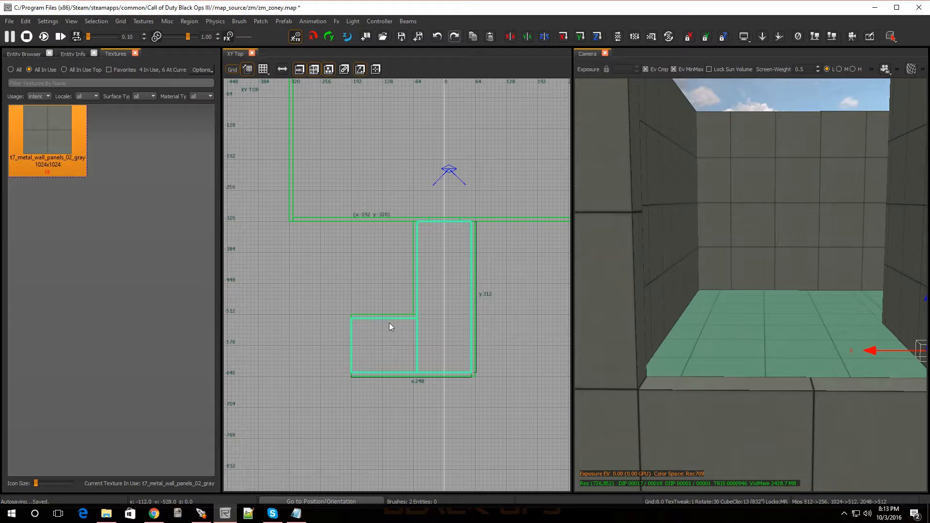
{"action": "key", "text": "ctrl+Tab"}
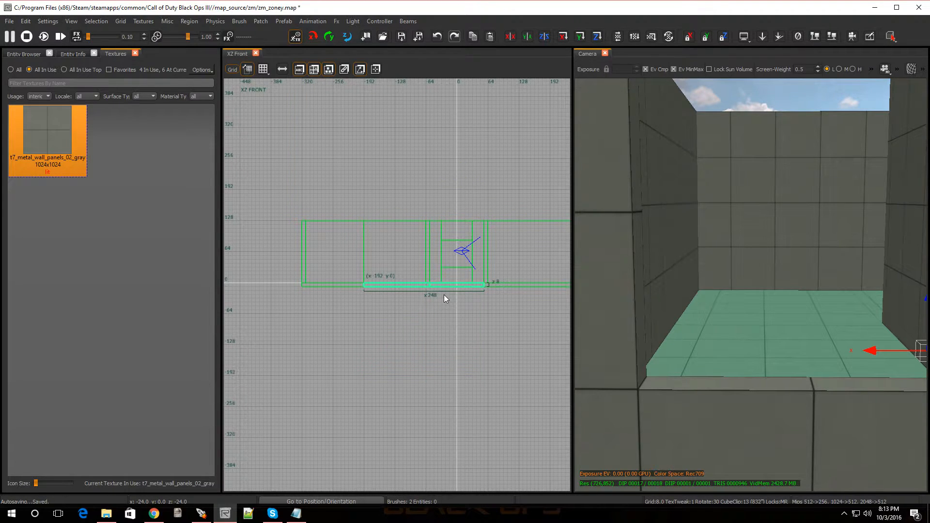
{"action": "key", "text": "space"}
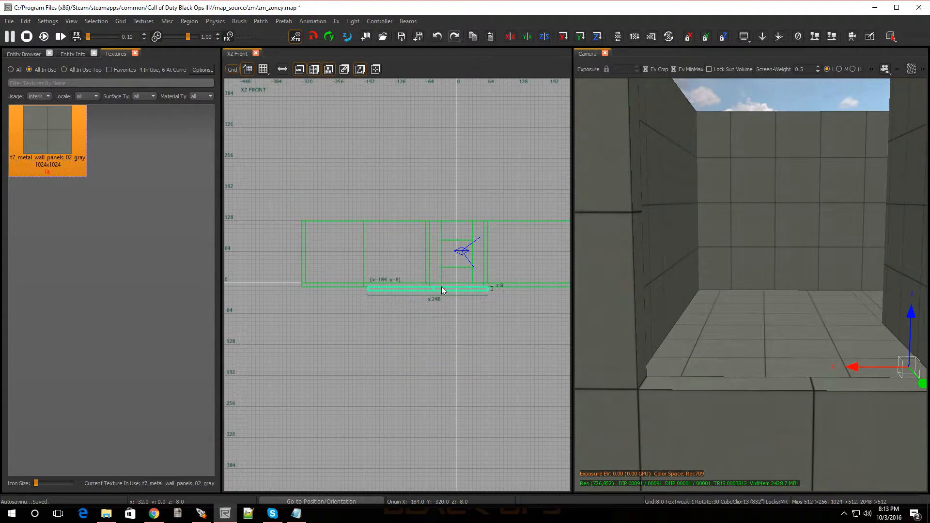
{"action": "left_click_drag", "start_coordinate": [443, 289], "coordinate": [440, 220]}
{"action": "right_click_drag", "start_coordinate": [802, 259], "coordinate": [738, 283]}
{"action": "key", "text": "Escape"}
Inspect the walls enclosing the passage by highlighting the back wall and both side walls, and clear the selection.
{"action": "right_click_drag", "start_coordinate": [759, 209], "coordinate": [466, 216]}
{"action": "key", "text": "ctrl+Tab"}
{"action": "key", "text": "ctrl+Tab"}
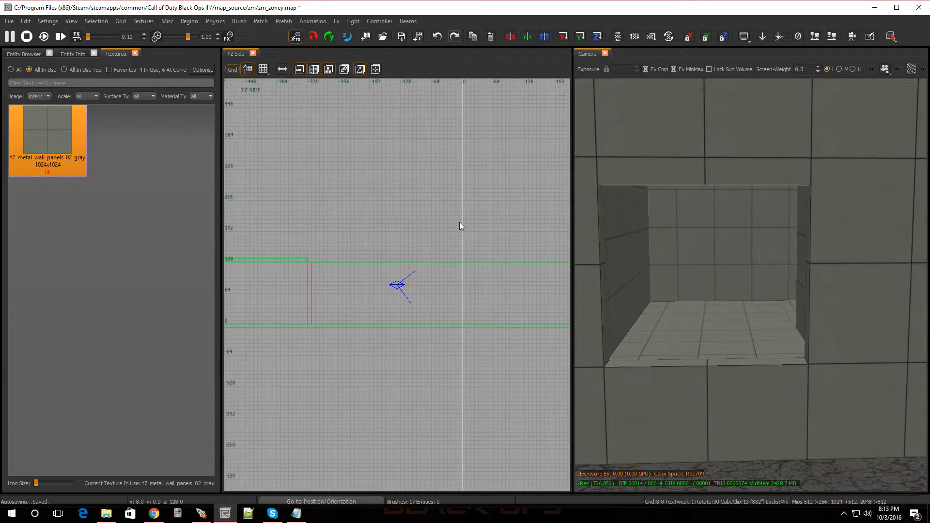
{"action": "scroll", "coordinate": [406, 304], "scroll_direction": "down", "scroll_amount": 5}
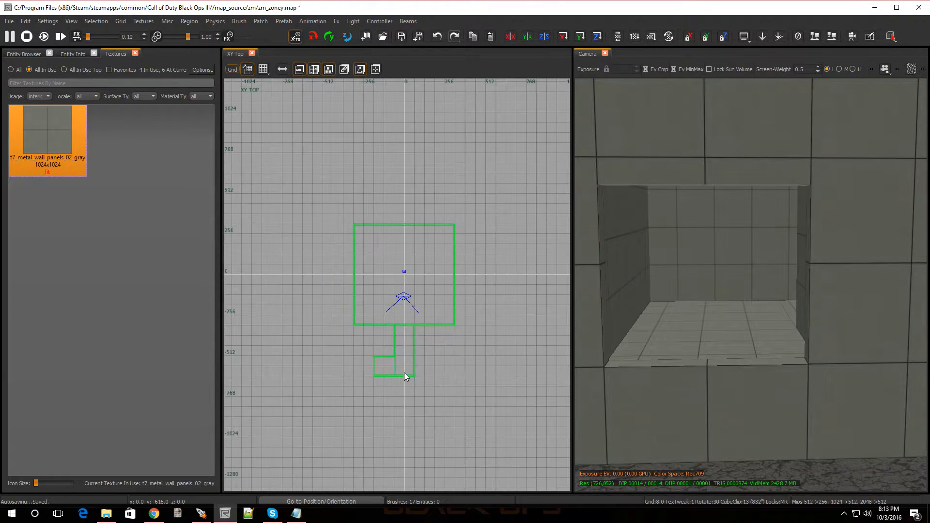
{"action": "scroll", "coordinate": [405, 374], "scroll_direction": "up", "scroll_amount": 2}
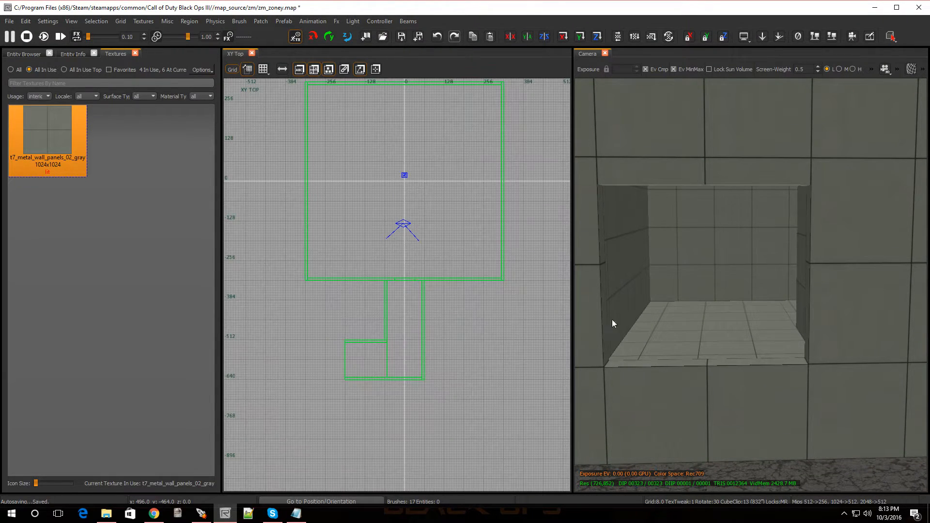
{"action": "left_click", "coordinate": [711, 261], "text": "shift"}
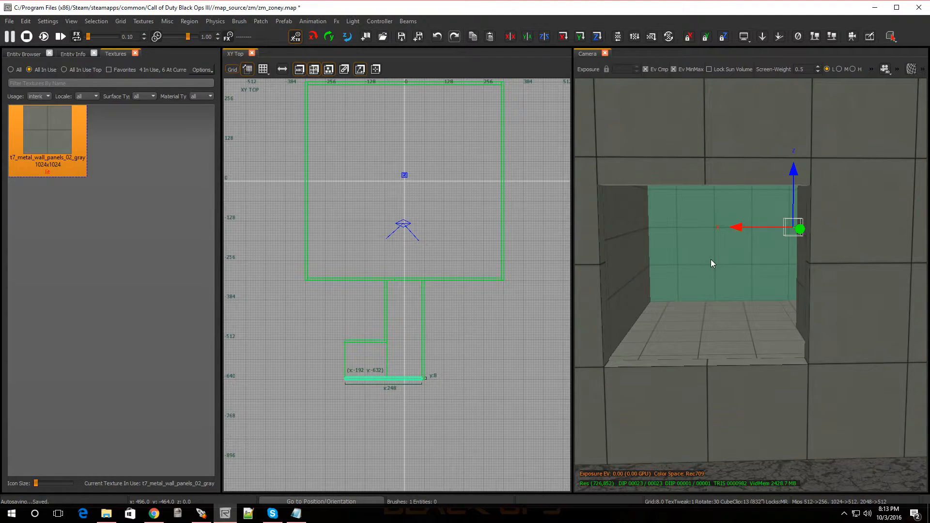
{"action": "left_click", "coordinate": [711, 260], "text": "shift"}
{"action": "left_click", "coordinate": [616, 269], "text": "shift"}
{"action": "left_click", "coordinate": [692, 262], "text": "shift"}
{"action": "mouse_move", "coordinate": [695, 263]}
{"action": "right_mouse_down"}
{"action": "mouse_move", "coordinate": [643, 272]}
{"action": "mouse_move", "coordinate": [696, 271]}
{"action": "mouse_move", "coordinate": [633, 275]}
{"action": "right_mouse_up"}
{"action": "left_click", "coordinate": [621, 290], "text": "shift"}
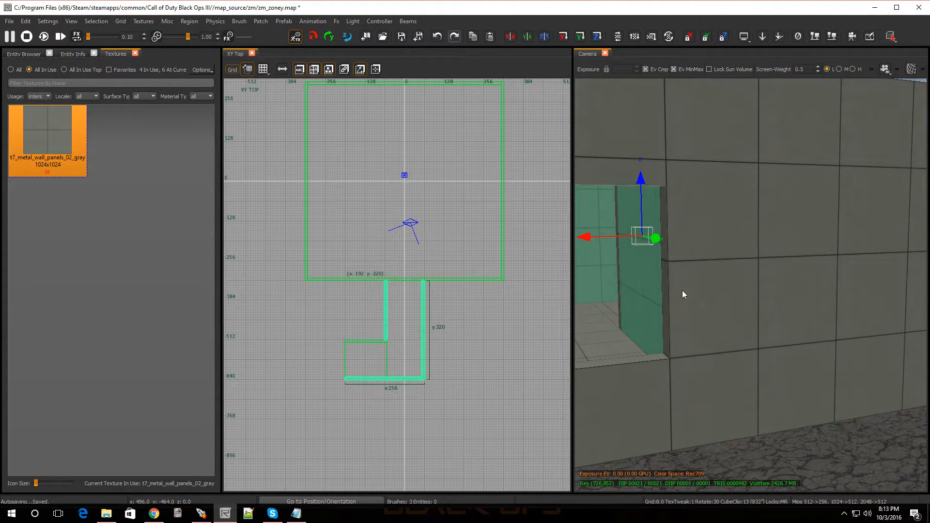
{"action": "key", "text": "Escape"}
Draw an 8 by 112 unit wall from x -192, y -520 across the side room's open end and deselect it.
{"action": "scroll", "coordinate": [338, 380], "scroll_direction": "up", "scroll_amount": 4}
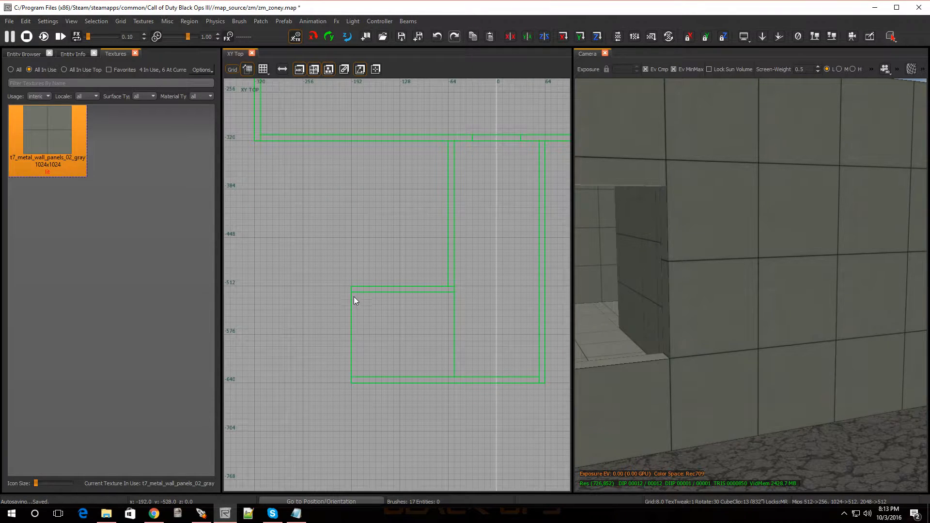
{"action": "mouse_move", "coordinate": [363, 312]}
{"action": "left_mouse_down"}
{"action": "mouse_move", "coordinate": [372, 382]}
{"action": "mouse_move", "coordinate": [390, 353]}
{"action": "mouse_move", "coordinate": [376, 350]}
{"action": "left_mouse_up"}
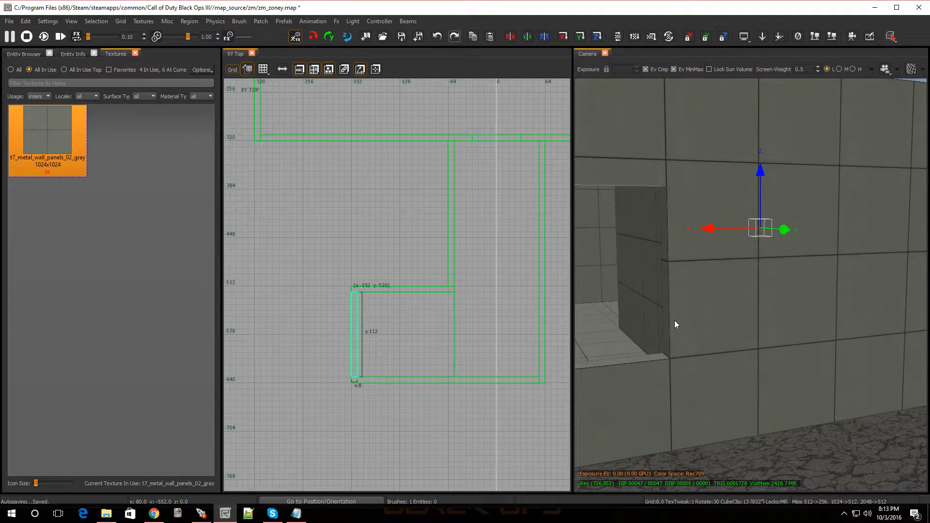
{"action": "key", "text": "Escape"}
{"action": "right_click_drag", "start_coordinate": [623, 309], "coordinate": [586, 286]}
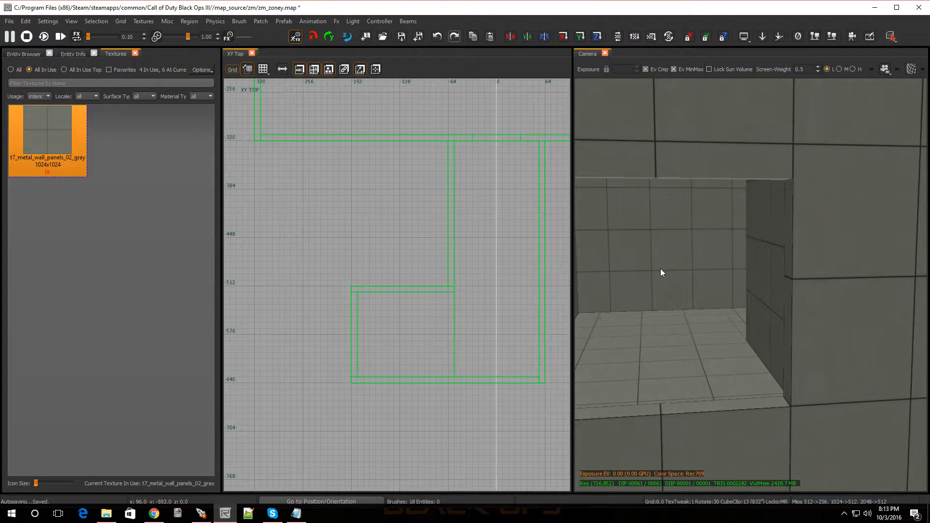
{"action": "right_click_drag", "start_coordinate": [665, 308], "coordinate": [710, 293]}
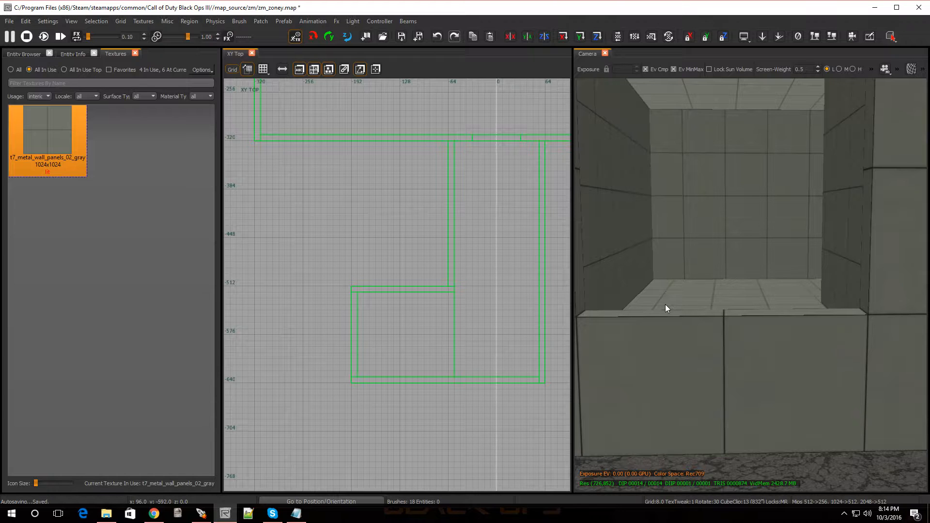
{"action": "mouse_move", "coordinate": [700, 268]}
{"action": "right_mouse_down"}
{"action": "mouse_move", "coordinate": [630, 268]}
{"action": "mouse_move", "coordinate": [703, 266]}
{"action": "right_mouse_up"}
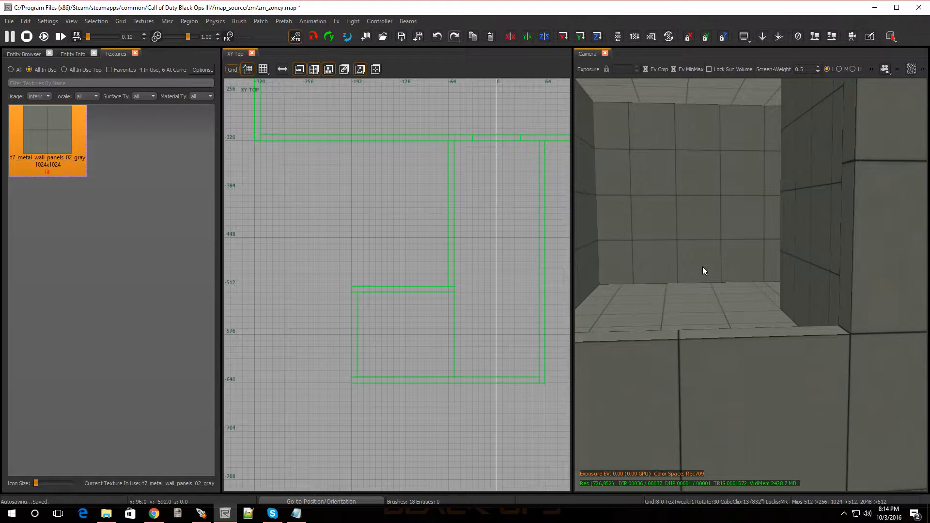
{"action": "right_click_drag", "start_coordinate": [703, 267], "coordinate": [681, 272]}
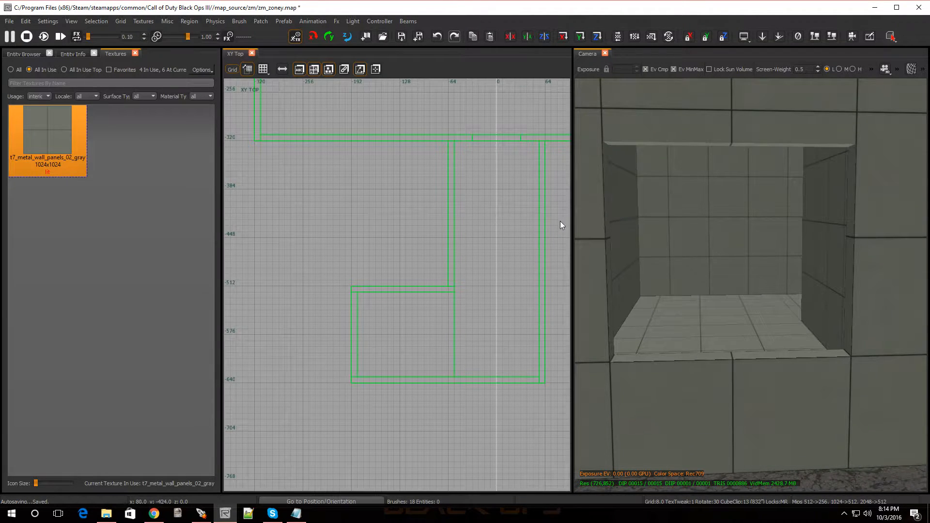
Place a Spawner_Zm_Factory_zombie actor entity inside the passage's side room in the top view.
{"action": "scroll", "coordinate": [449, 265], "scroll_direction": "down", "scroll_amount": 2}
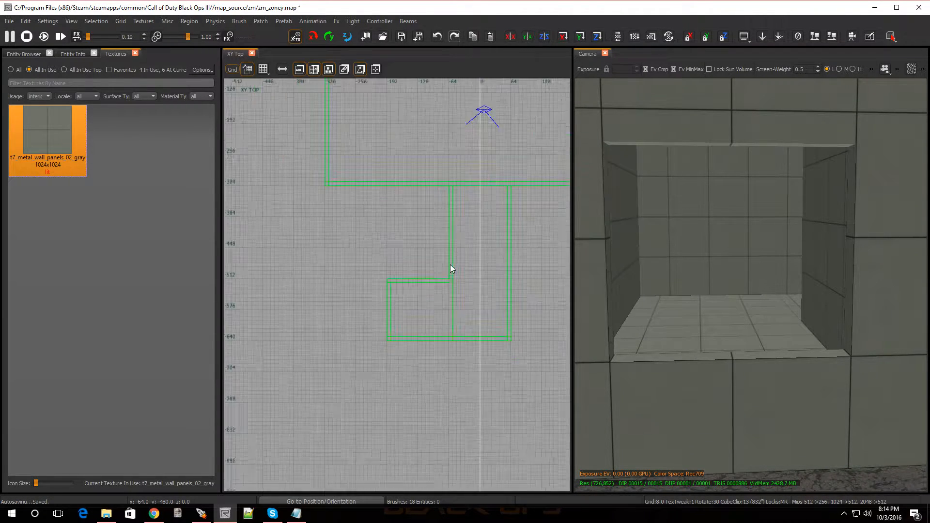
{"action": "scroll", "coordinate": [450, 264], "scroll_direction": "up", "scroll_amount": 1}
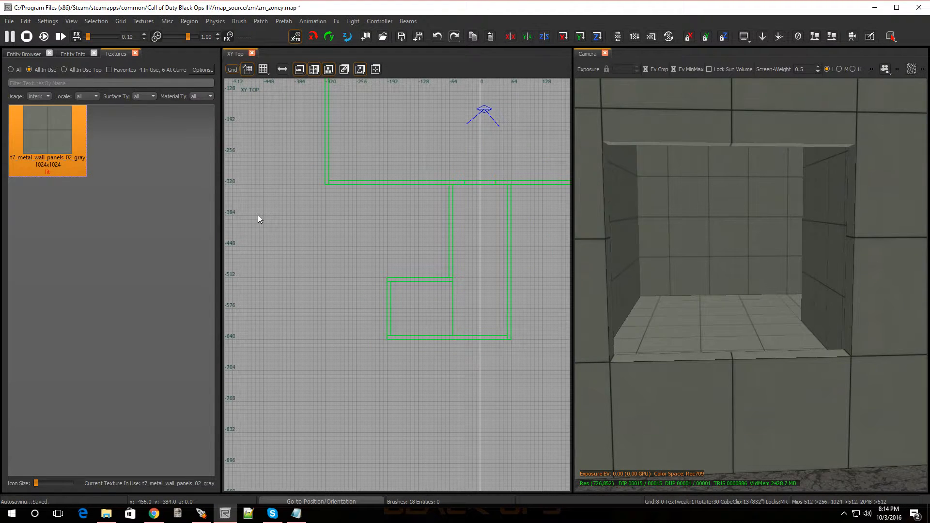
{"action": "key", "text": "b"}
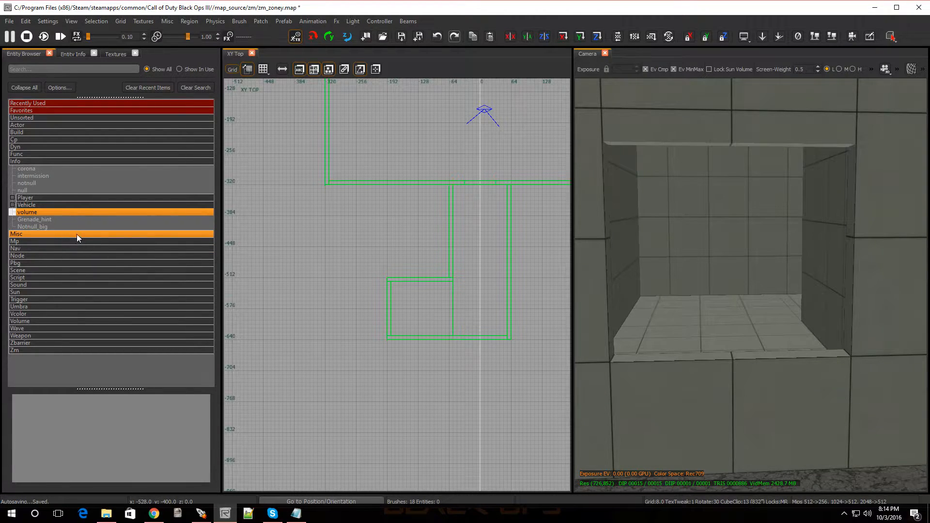
{"action": "double_click", "coordinate": [44, 125]}
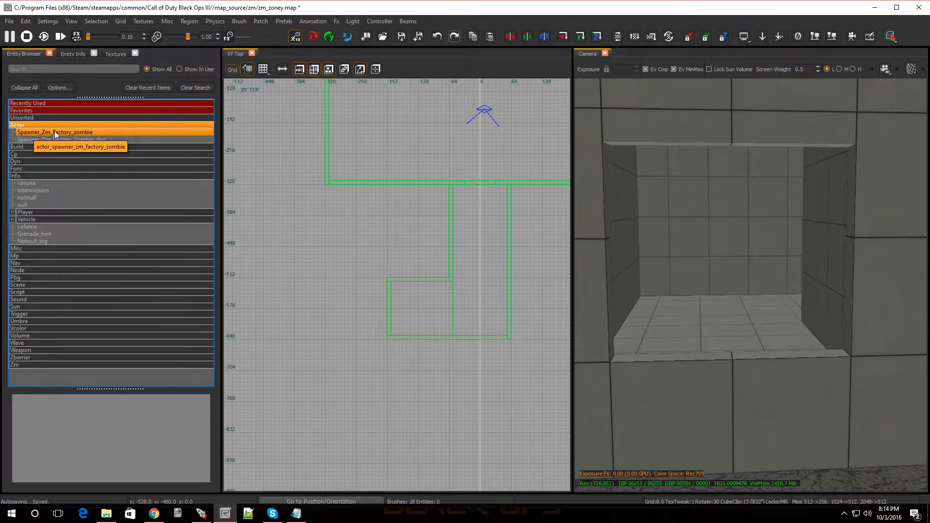
{"action": "left_click_drag", "start_coordinate": [71, 132], "coordinate": [356, 260]}
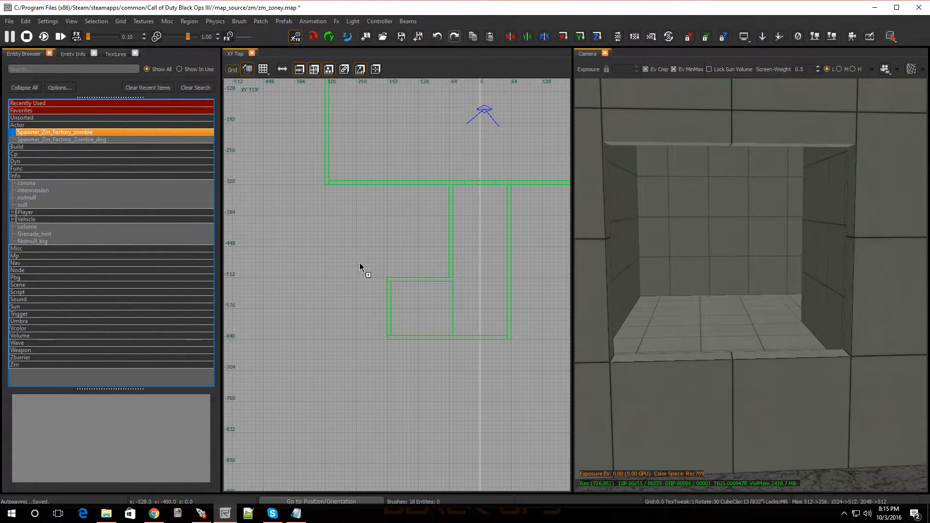
{"action": "left_click_drag", "start_coordinate": [404, 306], "coordinate": [419, 310]}
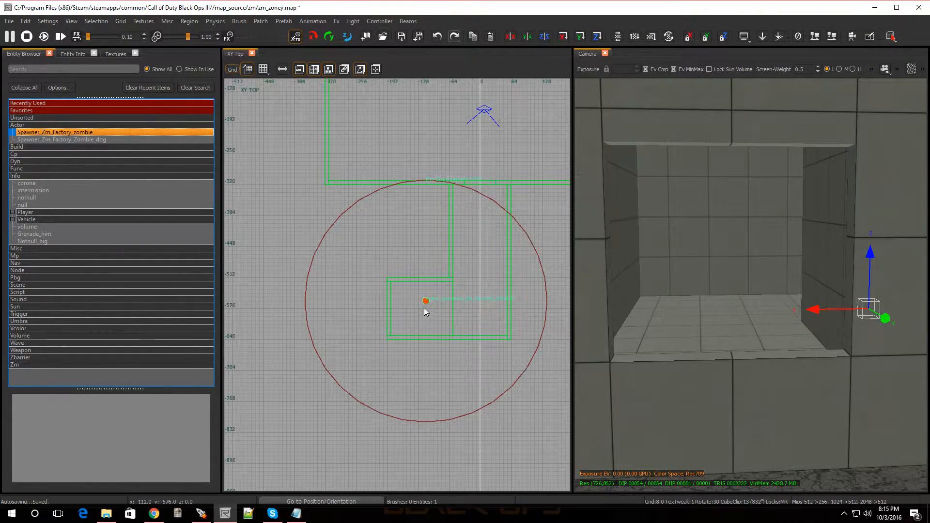
Move the zombie spawner toward the side room's end wall, to x -168, y -576 at floor level z 0.
{"action": "left_click_drag", "start_coordinate": [426, 304], "coordinate": [419, 313]}
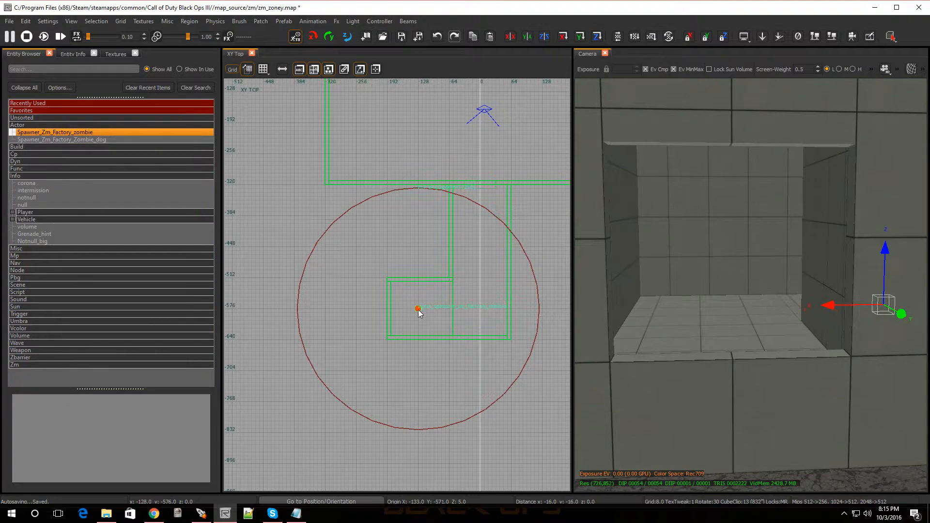
{"action": "right_click_drag", "start_coordinate": [734, 309], "coordinate": [644, 315]}
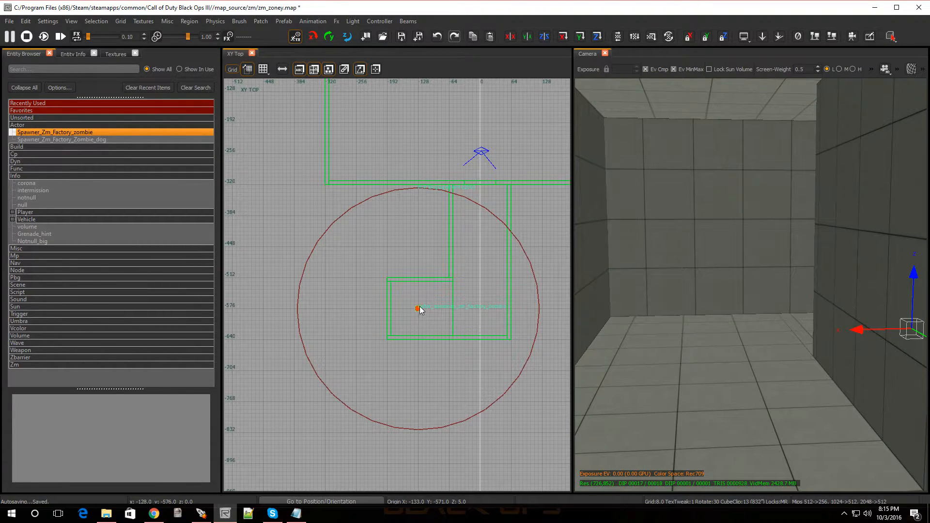
{"action": "left_click_drag", "start_coordinate": [420, 312], "coordinate": [401, 311]}
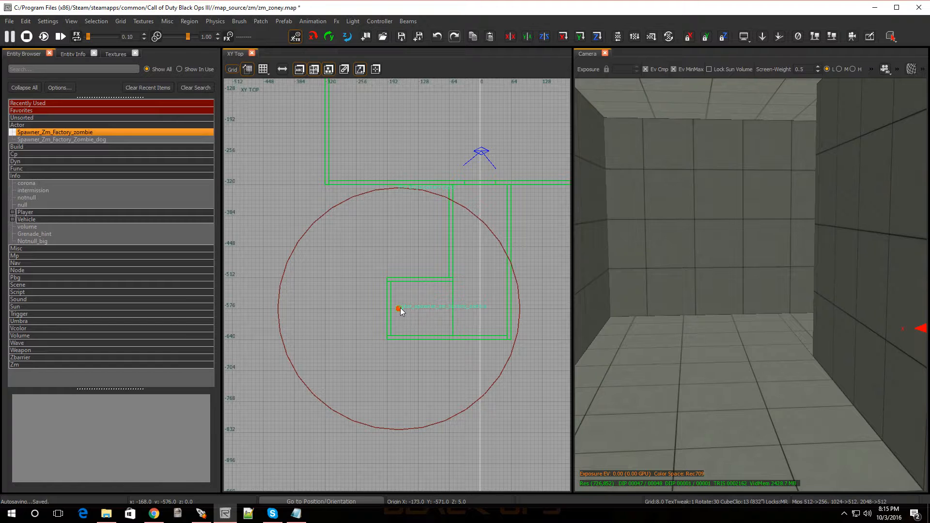
{"action": "scroll", "coordinate": [401, 310], "scroll_direction": "up", "scroll_amount": 3}
{"action": "key", "text": "ctrl+Tab"}
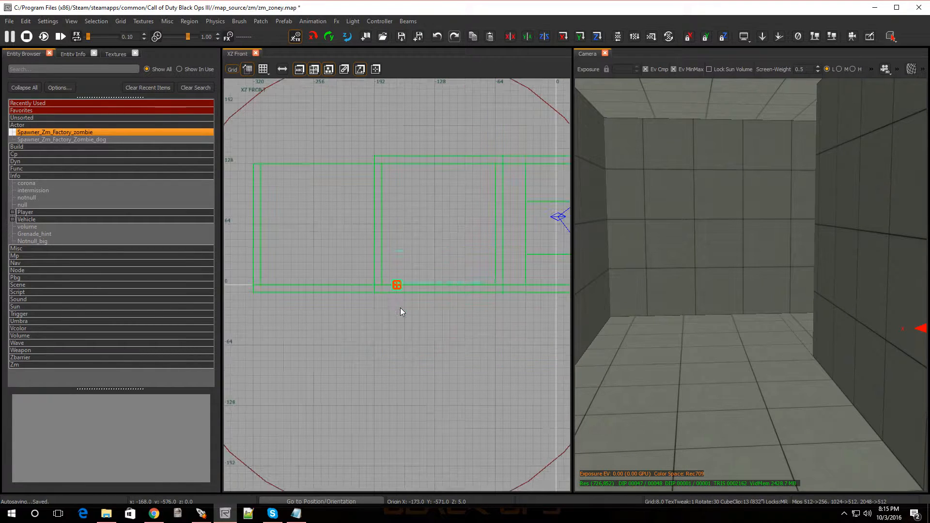
{"action": "scroll", "coordinate": [400, 310], "scroll_direction": "up", "scroll_amount": 3}
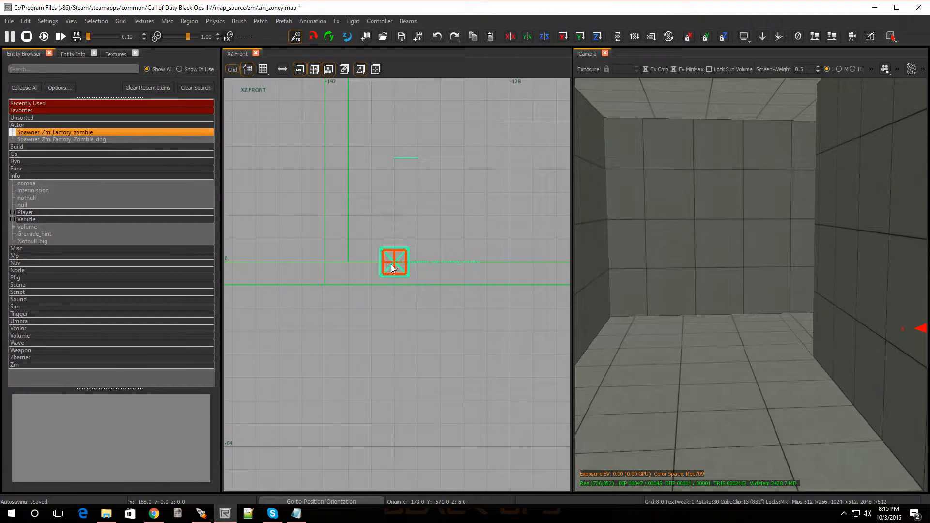
{"action": "mouse_move", "coordinate": [389, 261]}
{"action": "left_mouse_down"}
{"action": "mouse_move", "coordinate": [391, 246]}
{"action": "mouse_move", "coordinate": [391, 258]}
{"action": "left_mouse_up"}
{"action": "key", "text": "ctrl+Tab"}
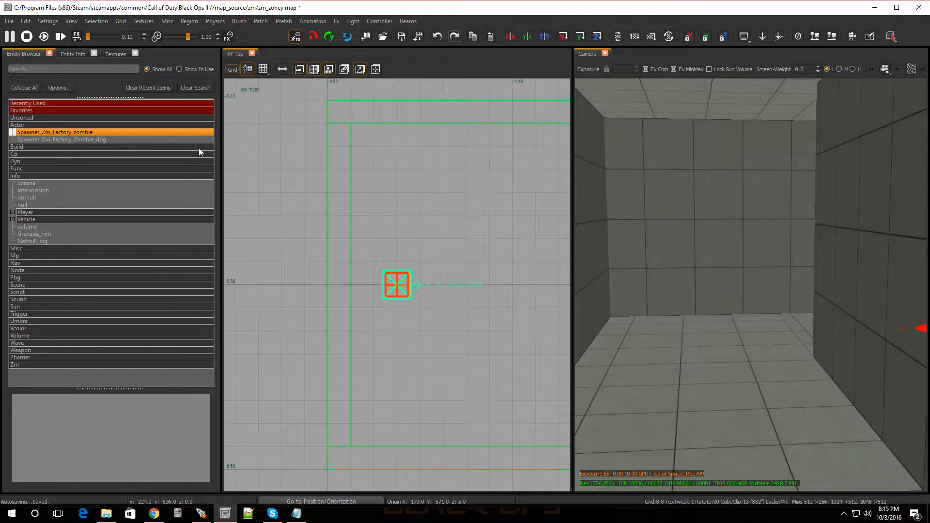
Set the first coop_count value of the zombie spawner to 9999 in its entity properties.
{"action": "left_click", "coordinate": [77, 54]}
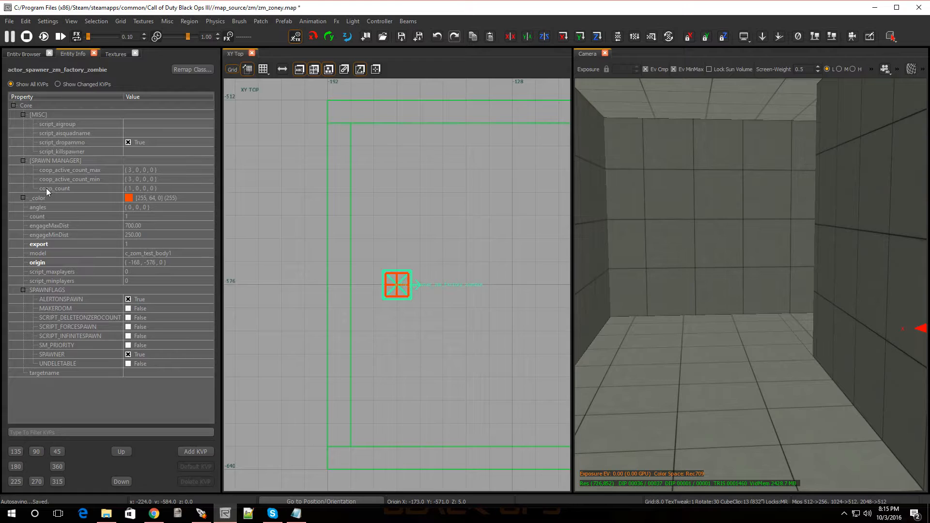
{"action": "left_click", "coordinate": [69, 191]}
{"action": "left_click", "coordinate": [130, 189]}
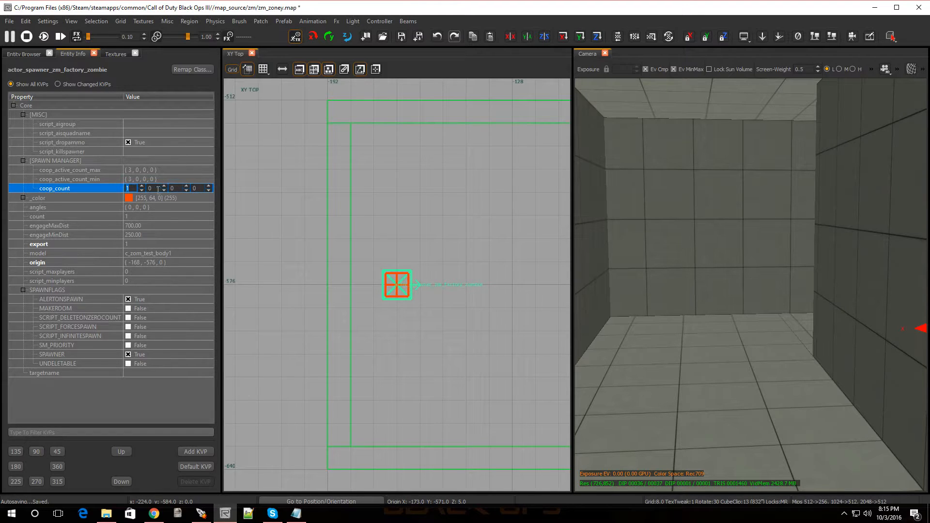
{"action": "left_click", "coordinate": [127, 188]}
{"action": "key", "text": "Return"}
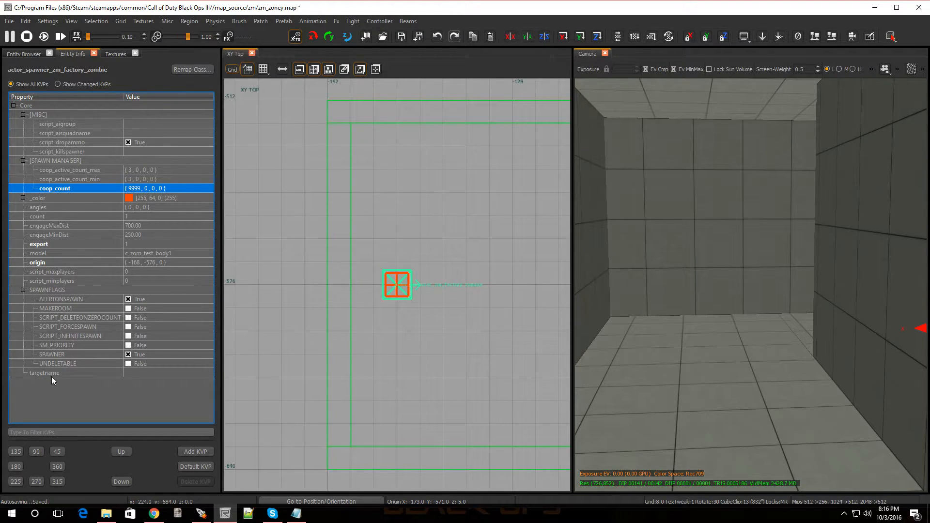
Set the spawner's targetname to start_zone_spawners.
{"action": "left_click", "coordinate": [132, 373]}
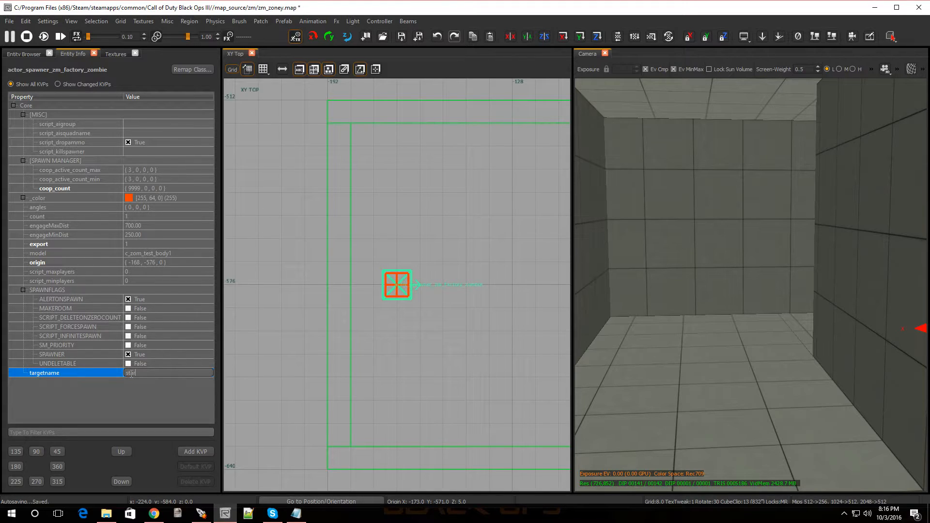
{"action": "type", "text": "one_spawners"}
{"action": "key", "text": "Return"}
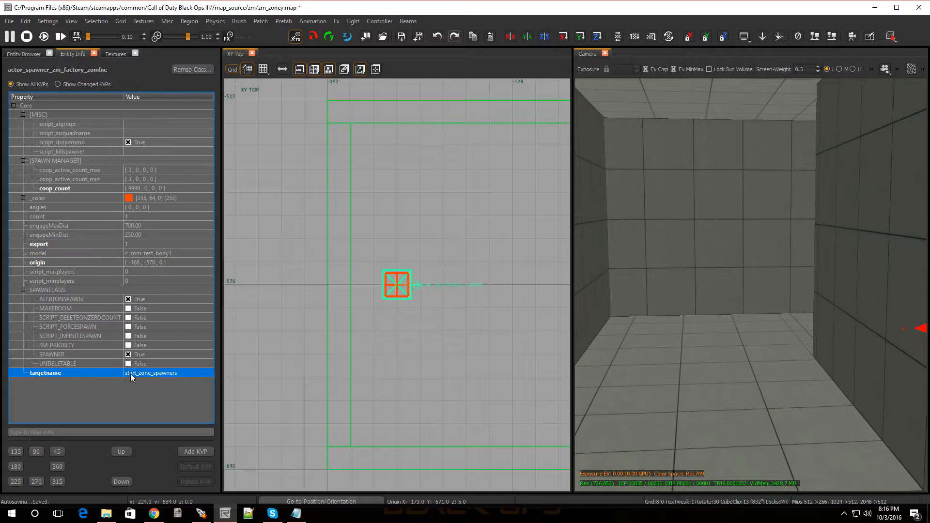
Add a script_forcespawn key with the value 1 to the spawner.
{"action": "left_click", "coordinate": [189, 452]}
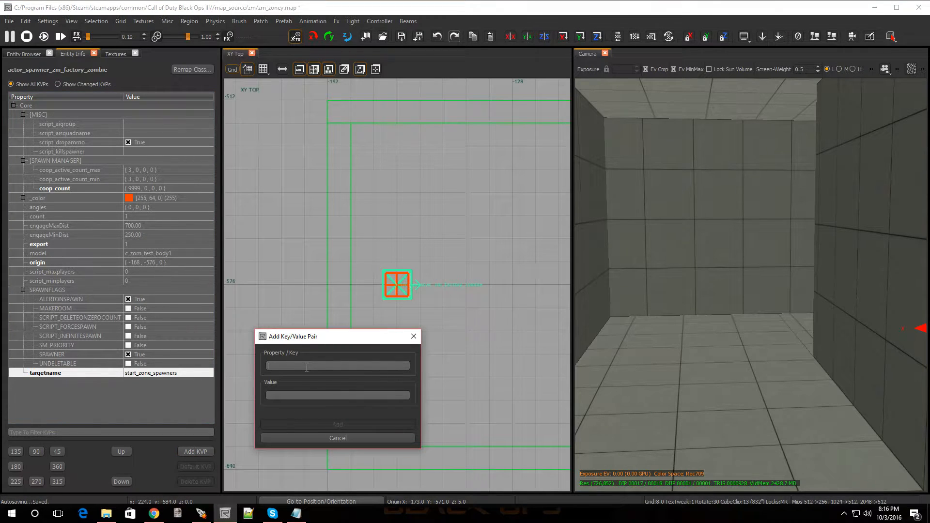
{"action": "type", "text": "script"}
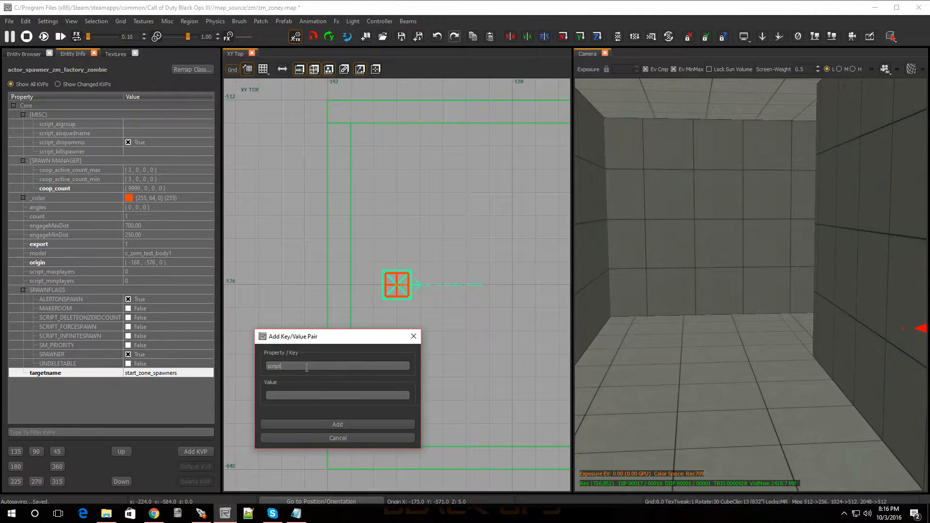
{"action": "type", "text": "_forcespawn"}
{"action": "left_click", "coordinate": [321, 424]}
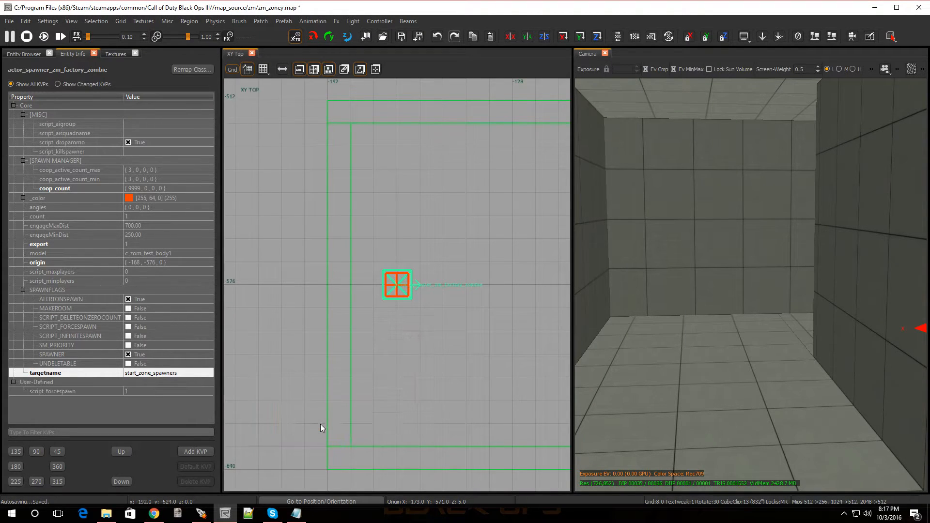
Add a script_noteworthy key with the value zombie_spawner to the spawner.
{"action": "left_click", "coordinate": [191, 453]}
{"action": "type", "text": "s"}
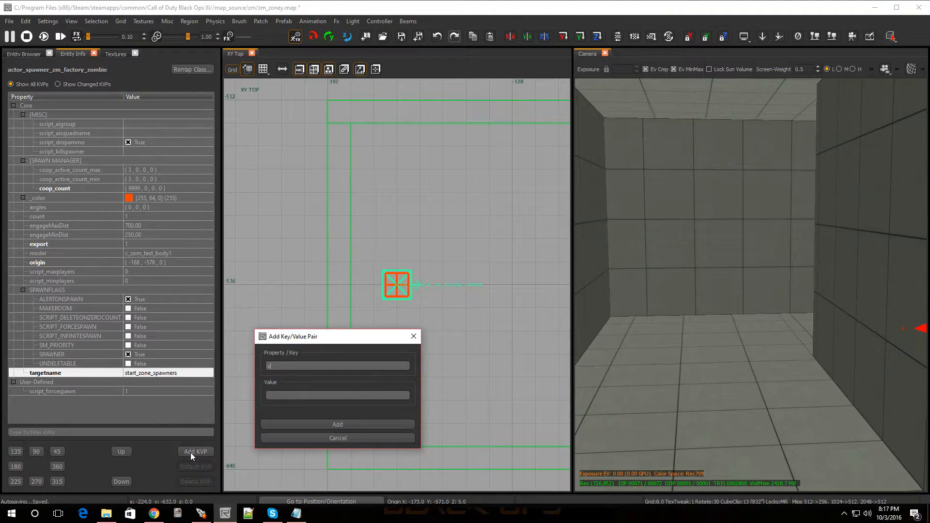
{"action": "type", "text": "cript_noteworthy"}
{"action": "key", "text": "Return"}
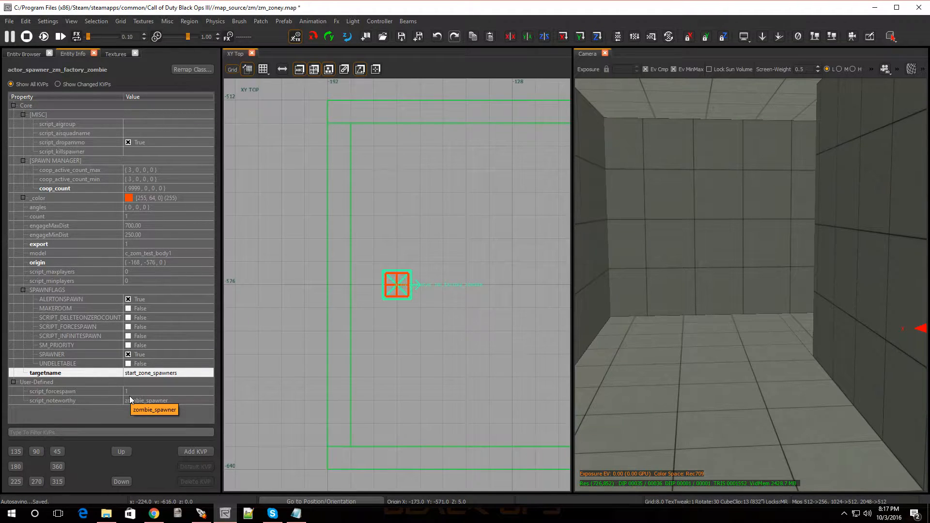
Set the spawner's count property to 9999 and deselect the spawner.
{"action": "scroll", "coordinate": [95, 347], "scroll_direction": "down", "scroll_amount": 1}
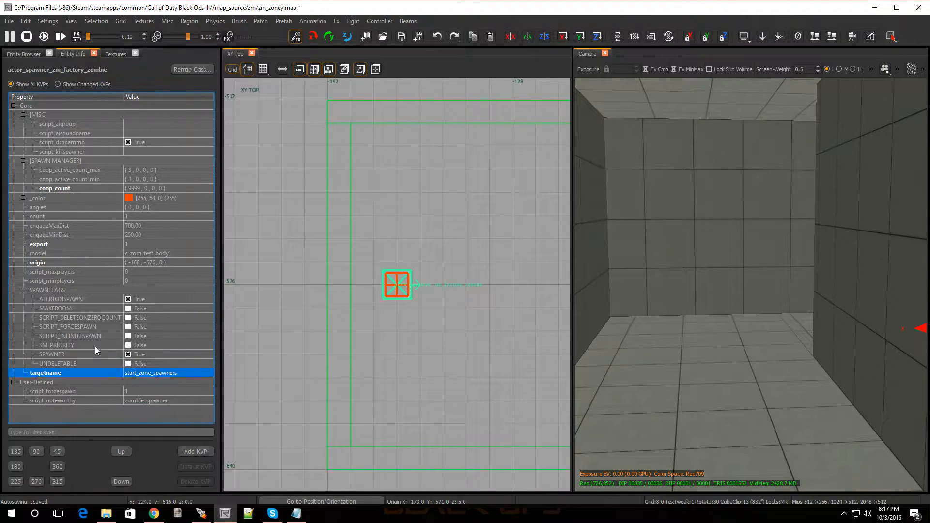
{"action": "left_click", "coordinate": [36, 217]}
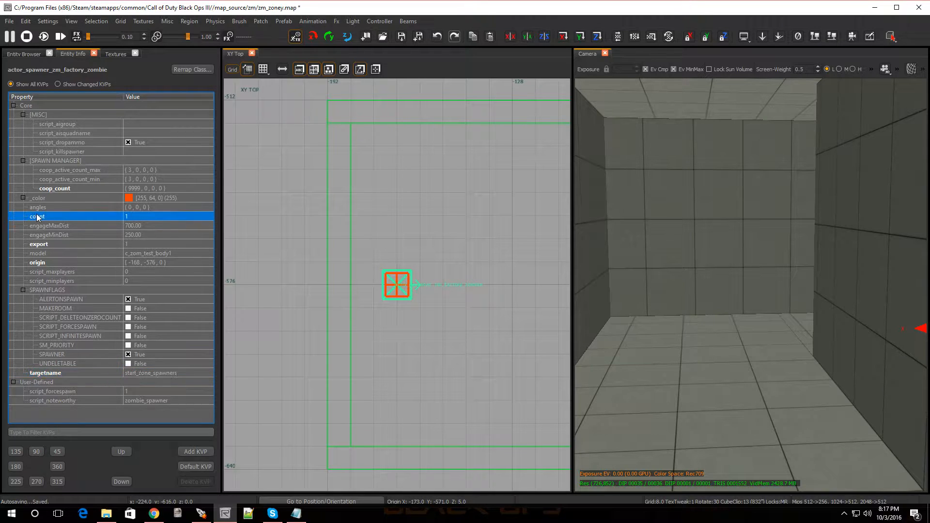
{"action": "left_click", "coordinate": [126, 215]}
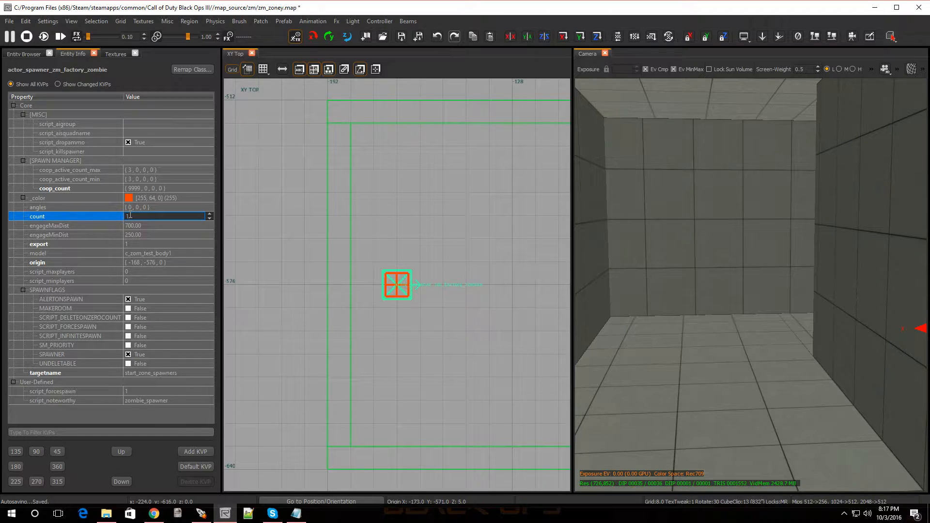
{"action": "key", "text": "Escape"}
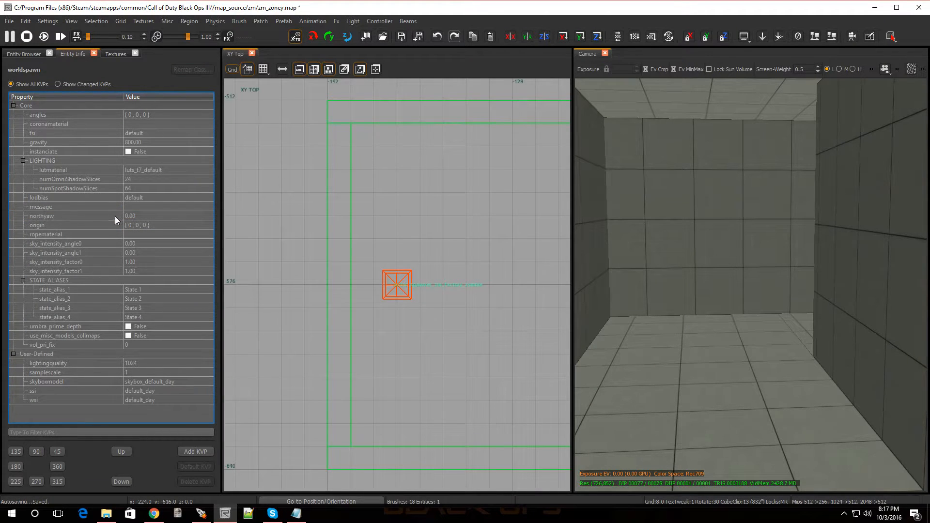
{"action": "left_click", "coordinate": [393, 290]}
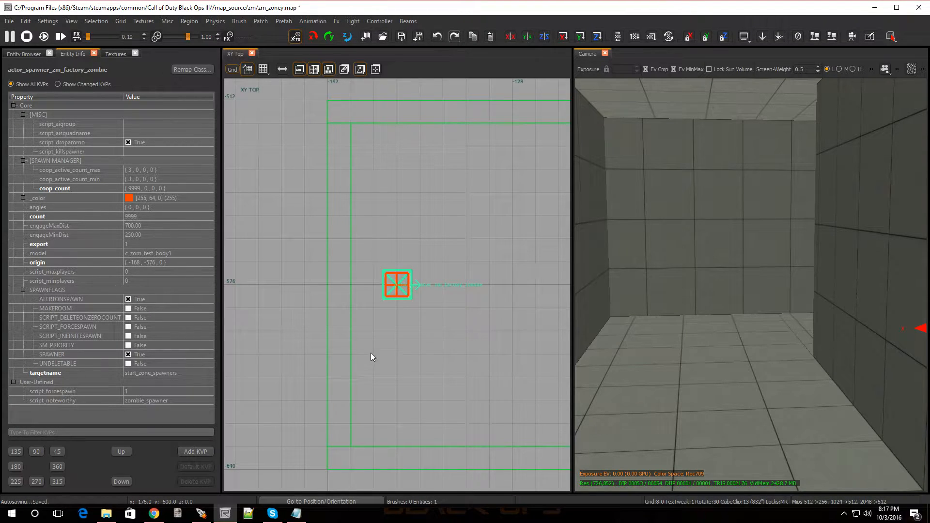
{"action": "key", "text": "Escape"}
Place a script struct entity inside the side room, between the zombie spawner and the main passage.
{"action": "scroll", "coordinate": [421, 332], "scroll_direction": "down", "scroll_amount": 3}
{"action": "scroll", "coordinate": [481, 312], "scroll_direction": "up", "scroll_amount": 2}
{"action": "scroll", "coordinate": [446, 312], "scroll_direction": "down", "scroll_amount": 1}
{"action": "scroll", "coordinate": [446, 312], "scroll_direction": "up", "scroll_amount": 1}
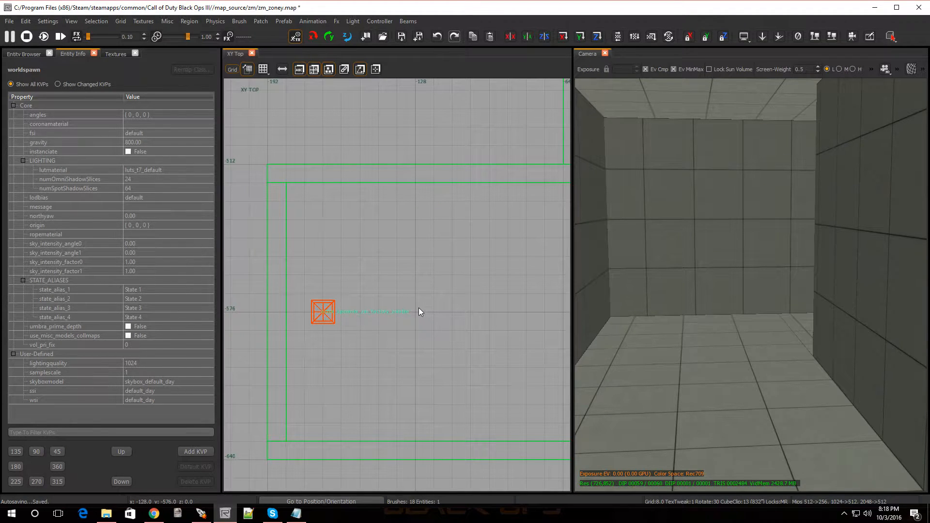
{"action": "left_click", "coordinate": [27, 51]}
{"action": "left_click", "coordinate": [49, 53]}
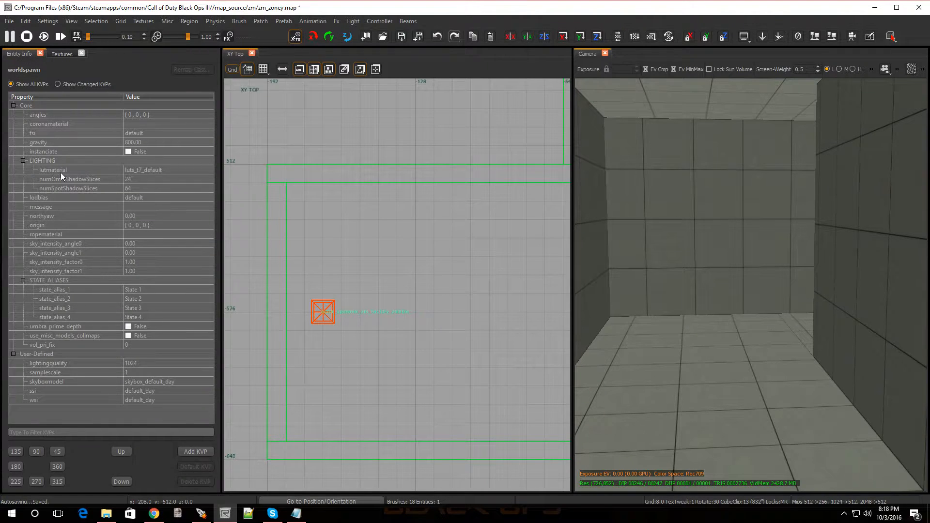
{"action": "key", "text": "b"}
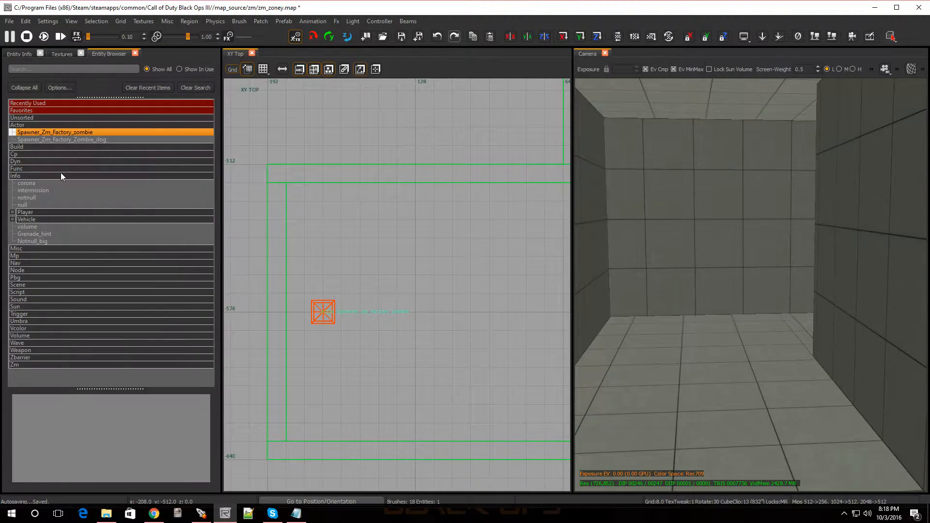
{"action": "double_click", "coordinate": [14, 125]}
{"action": "left_click", "coordinate": [18, 176]}
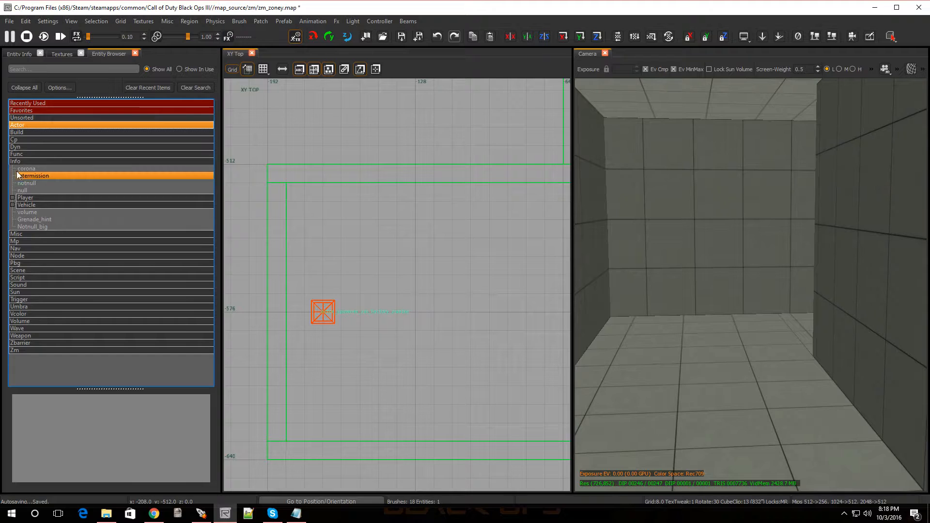
{"action": "double_click", "coordinate": [15, 162]}
{"action": "left_click", "coordinate": [19, 212]}
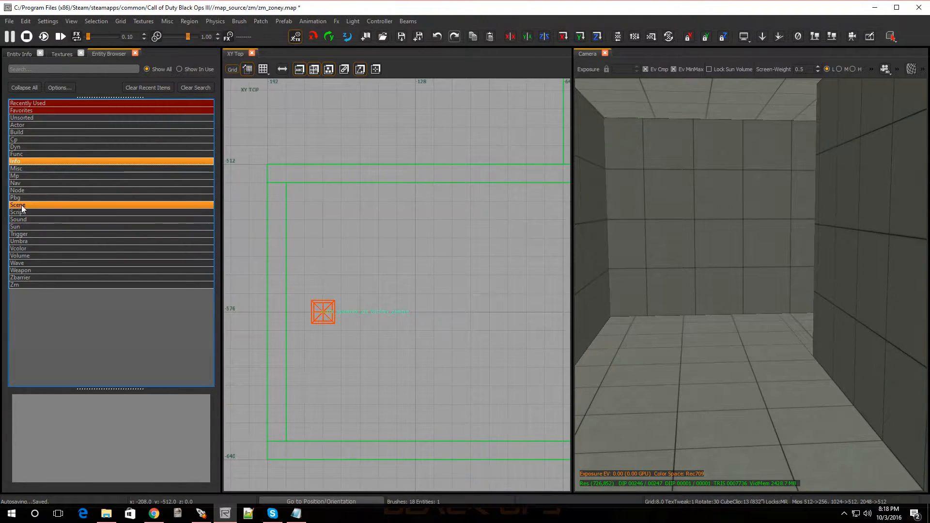
{"action": "double_click", "coordinate": [22, 211]}
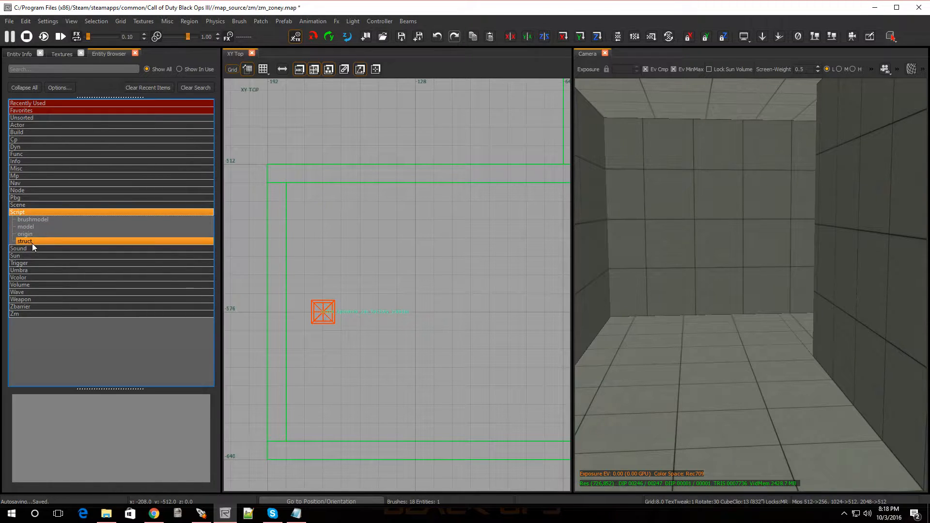
{"action": "left_click_drag", "start_coordinate": [32, 242], "coordinate": [417, 312]}
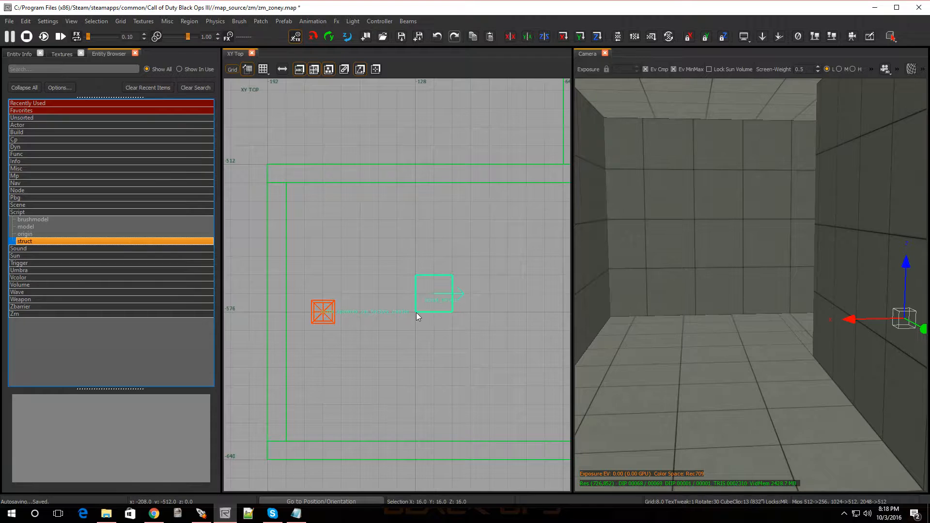
Lower the script struct to z 0 and align it with the spawner at x -128, y -576.
{"action": "scroll", "coordinate": [533, 328], "scroll_direction": "down", "scroll_amount": 3}
{"action": "scroll", "coordinate": [566, 334], "scroll_direction": "up", "scroll_amount": 4}
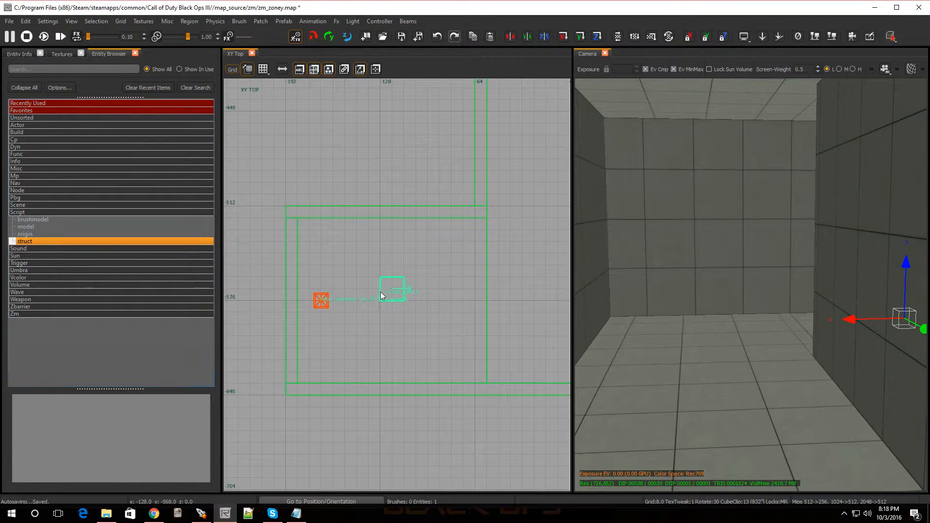
{"action": "key", "text": "ctrl+Tab"}
{"action": "scroll", "coordinate": [405, 286], "scroll_direction": "up", "scroll_amount": 3}
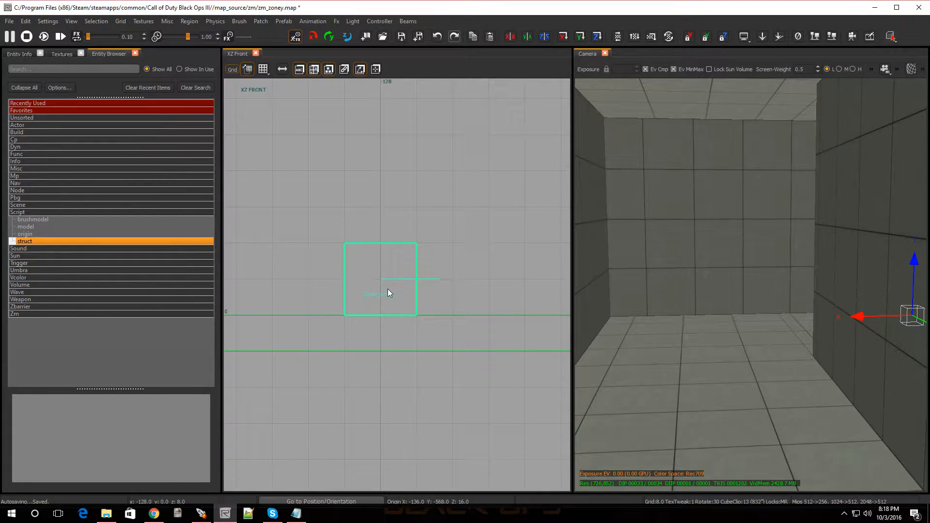
{"action": "scroll", "coordinate": [388, 307], "scroll_direction": "down", "scroll_amount": 2}
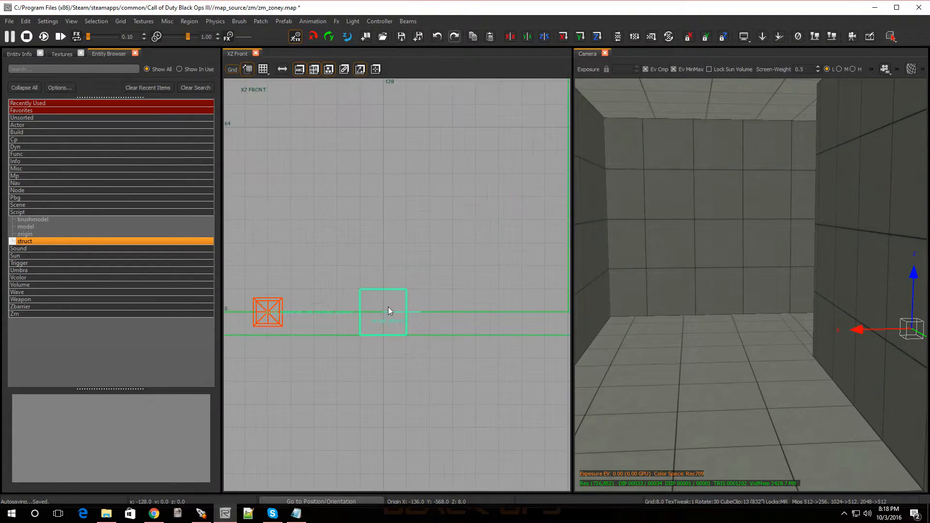
{"action": "key", "text": "ctrl+Tab"}
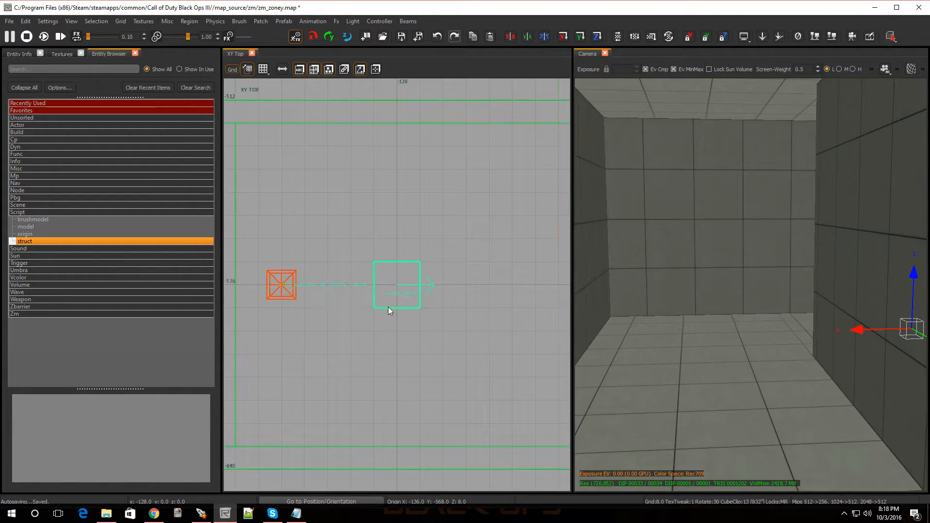
{"action": "scroll", "coordinate": [388, 306], "scroll_direction": "down", "scroll_amount": 2}
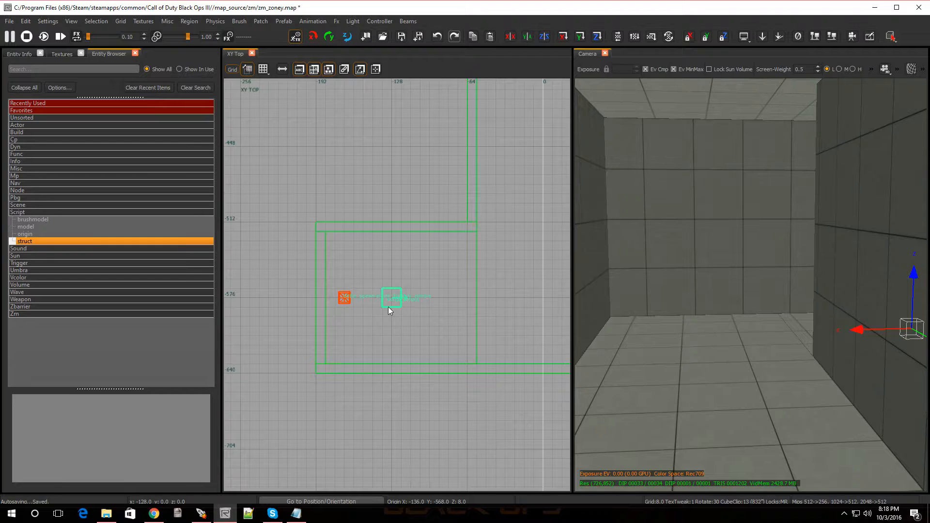
Set the script struct's targetname property to start_zone_spawners.
{"action": "key", "text": "n"}
{"action": "key", "text": "n"}
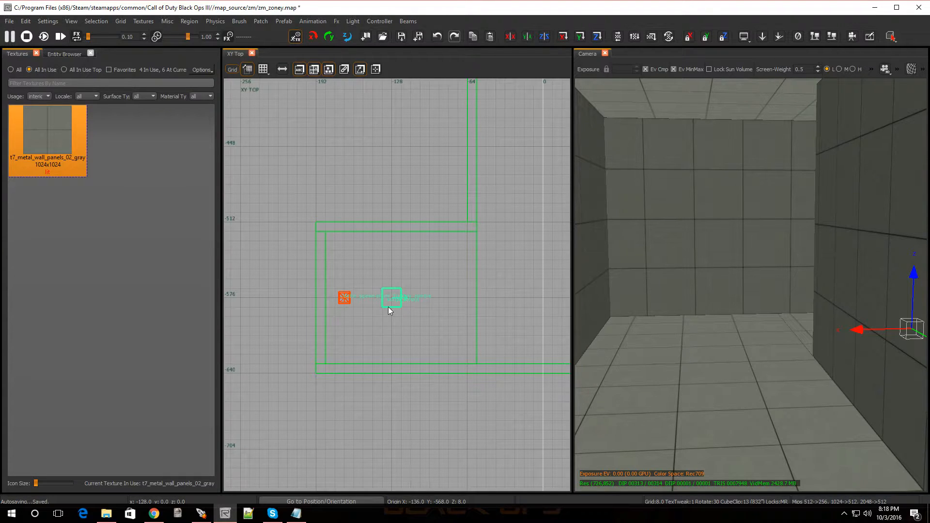
{"action": "key", "text": "n"}
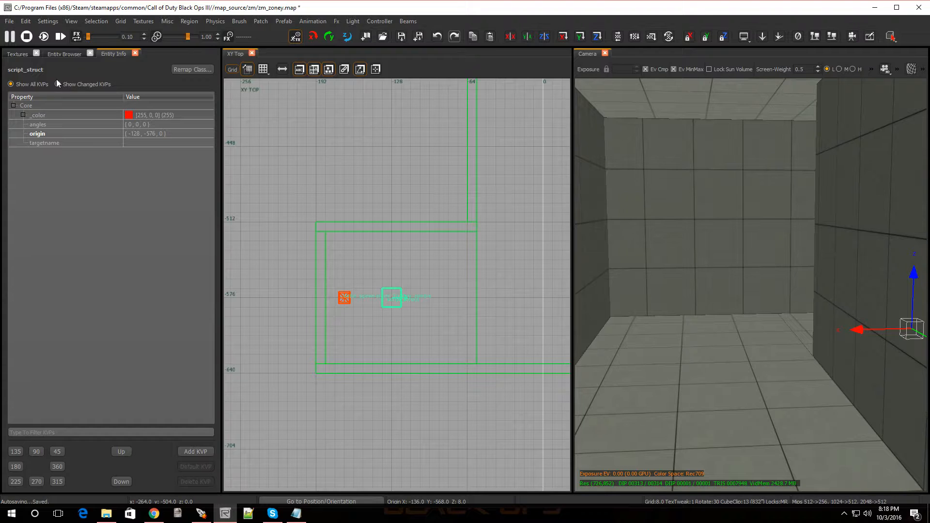
{"action": "left_click", "coordinate": [45, 143]}
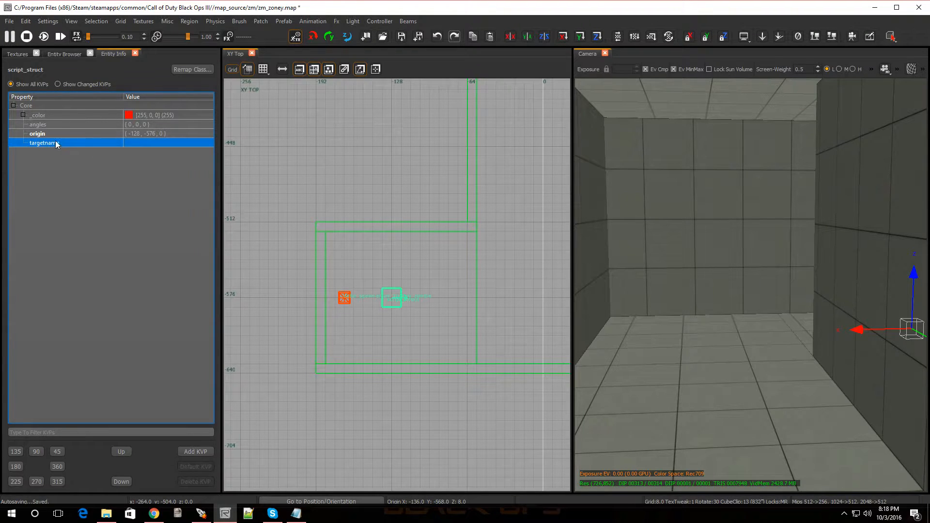
{"action": "left_click", "coordinate": [139, 142]}
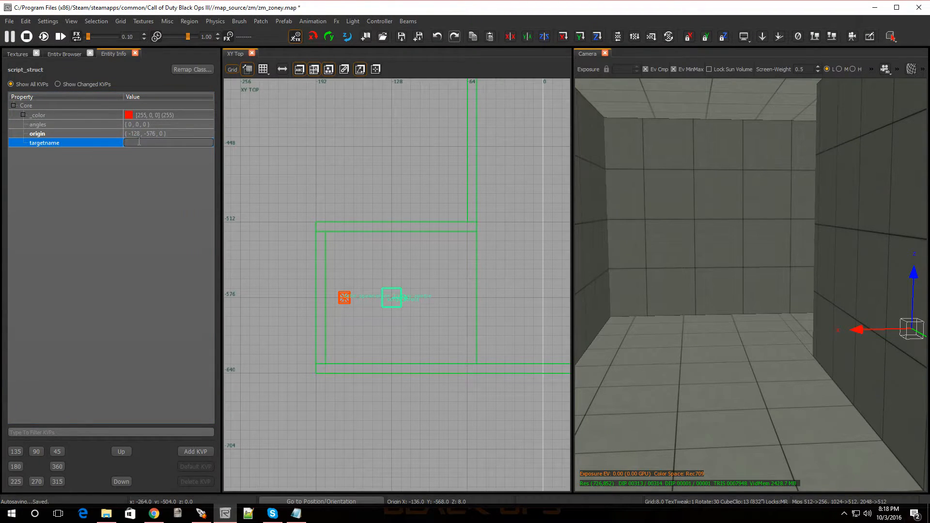
{"action": "type", "text": "start_zone_spawners"}
{"action": "key", "text": "Return"}
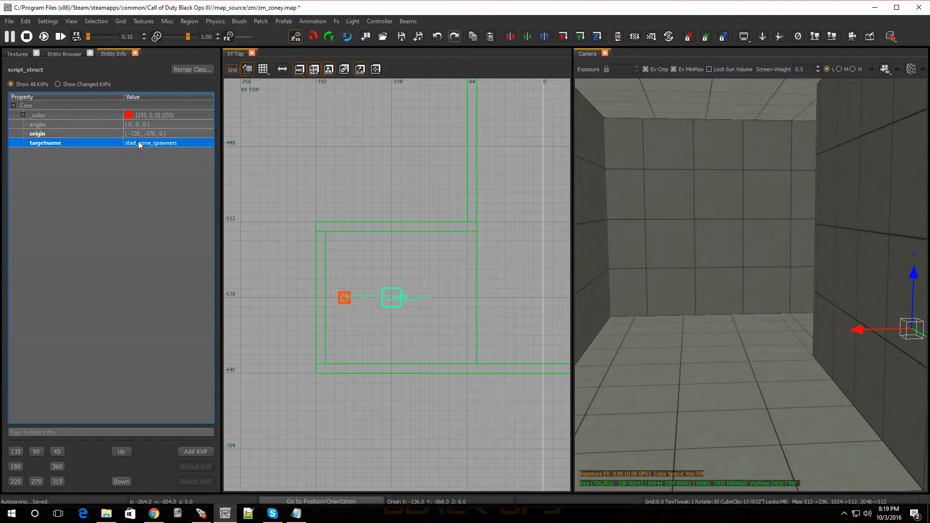
Add a script_noteworthy key with the value spawn_location to the script struct.
{"action": "left_click", "coordinate": [190, 452]}
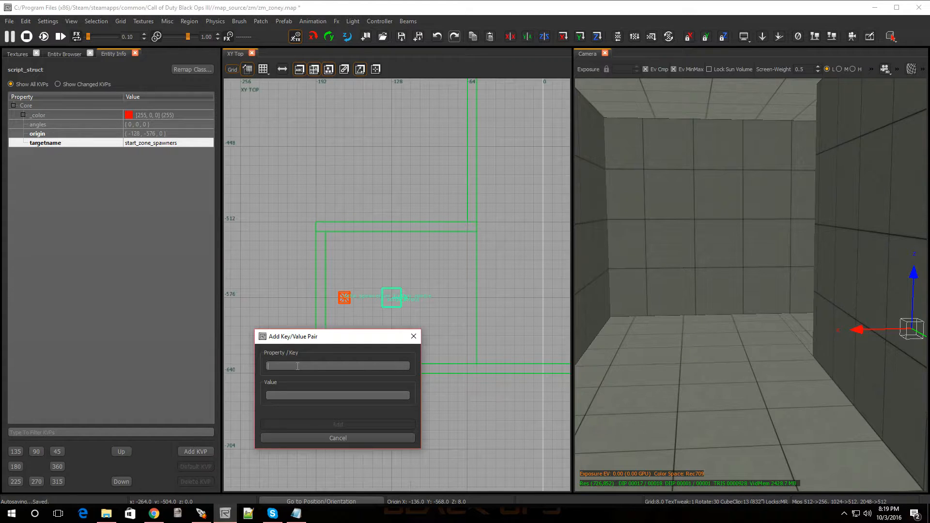
{"action": "type", "text": "sc"}
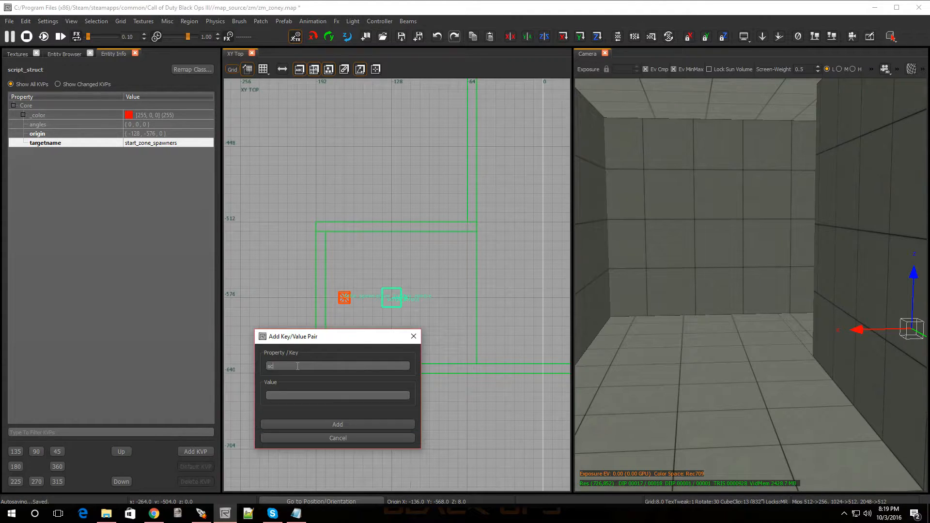
{"action": "type", "text": "ript_now"}
{"action": "type", "text": "a"}
{"action": "type", "text": "wn_location"}
{"action": "key", "text": "Return"}
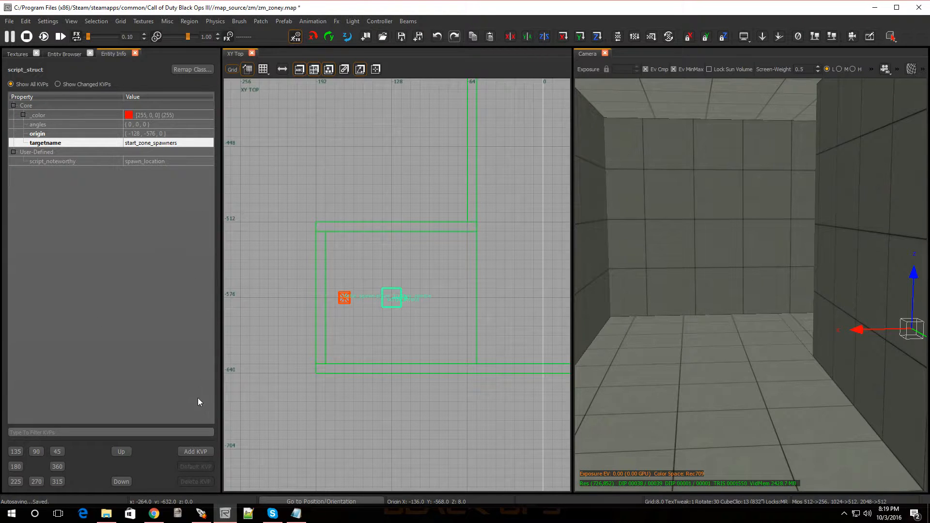
Add a script_string key with the value start_zone_window1 to the script struct and deselect it.
{"action": "left_click", "coordinate": [195, 454]}
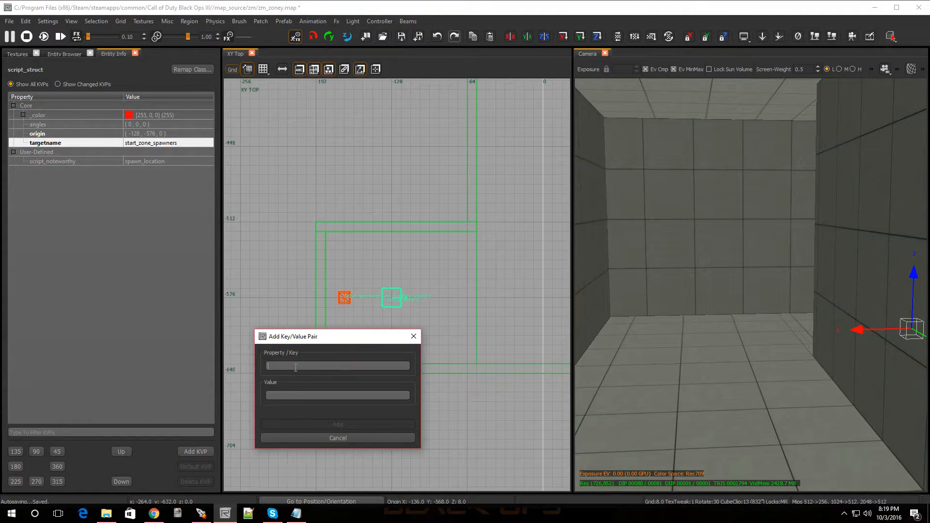
{"action": "type", "text": "scr"}
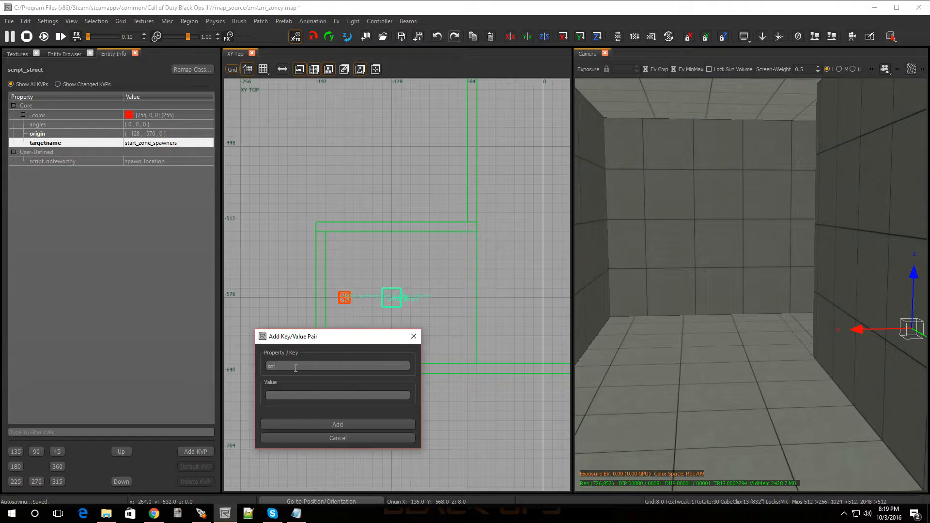
{"action": "type", "text": "ipt_strin"}
{"action": "type", "text": "start"}
{"action": "type", "text": "_zone"}
{"action": "type", "text": "_window"}
{"action": "type", "text": "1"}
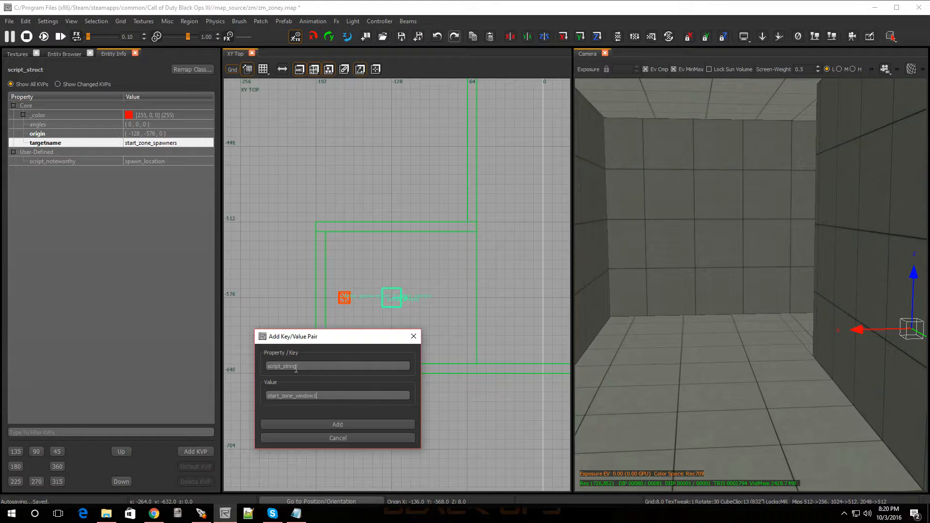
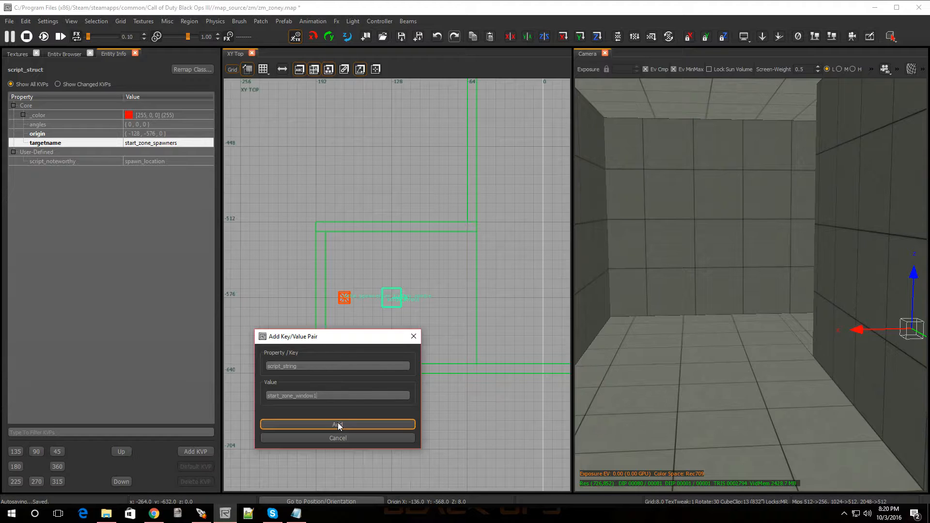
{"action": "left_click", "coordinate": [337, 425]}
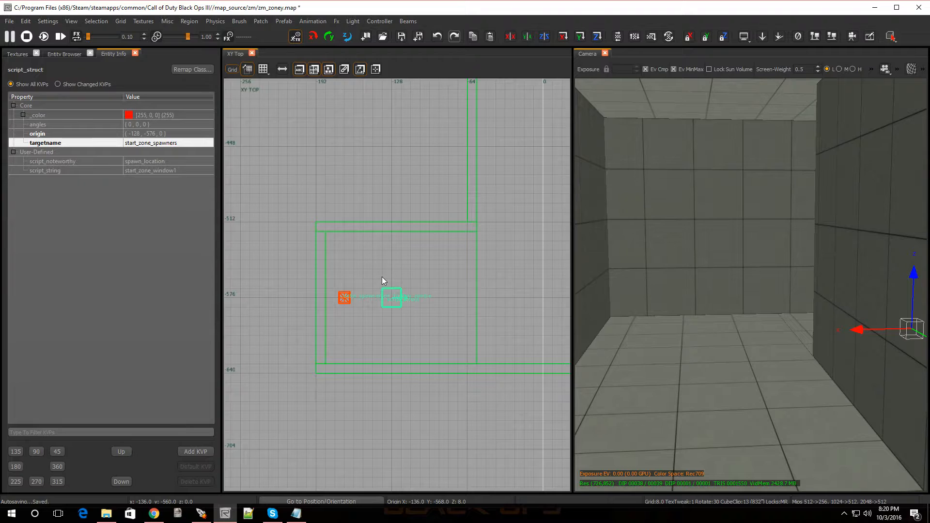
{"action": "key", "text": "Escape"}
Place a misc prefab entity at the window opening in the start room's wall.
{"action": "scroll", "coordinate": [411, 289], "scroll_direction": "down", "scroll_amount": 2}
{"action": "scroll", "coordinate": [471, 191], "scroll_direction": "up", "scroll_amount": 3}
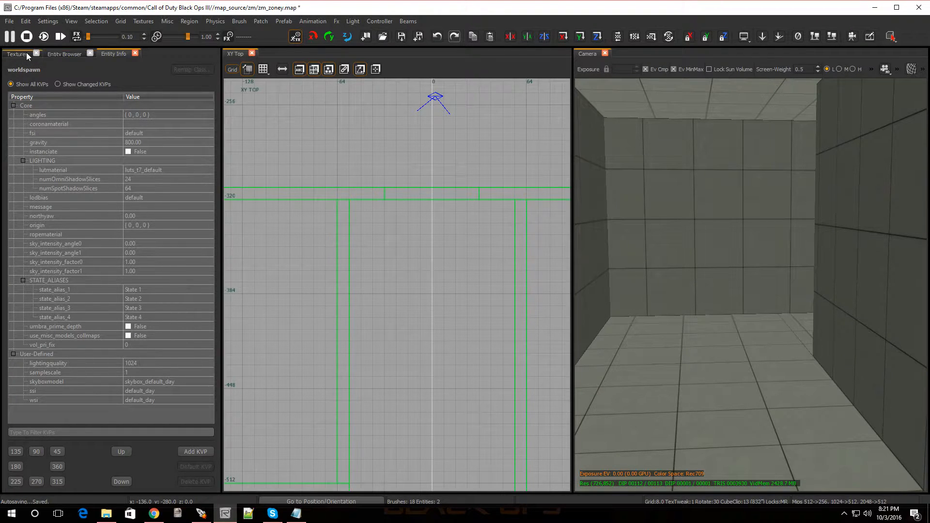
{"action": "left_click", "coordinate": [58, 54]}
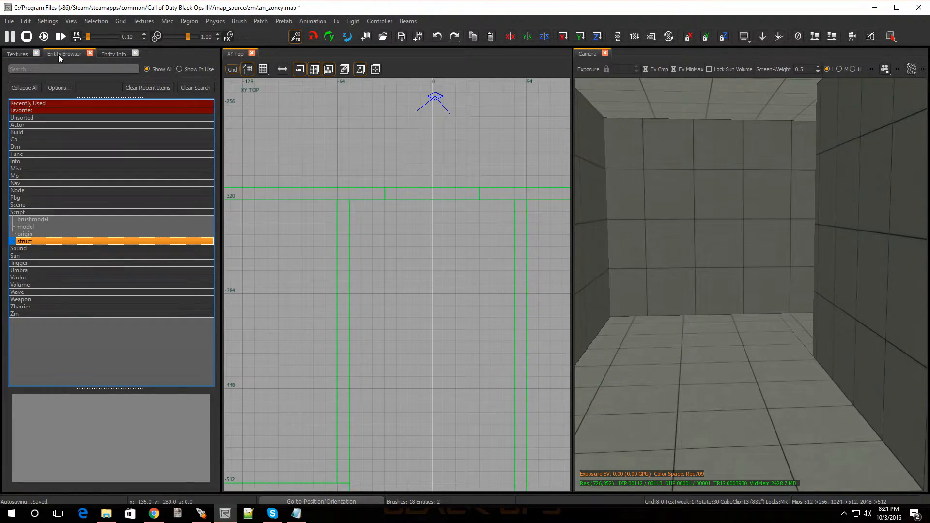
{"action": "left_click", "coordinate": [19, 213]}
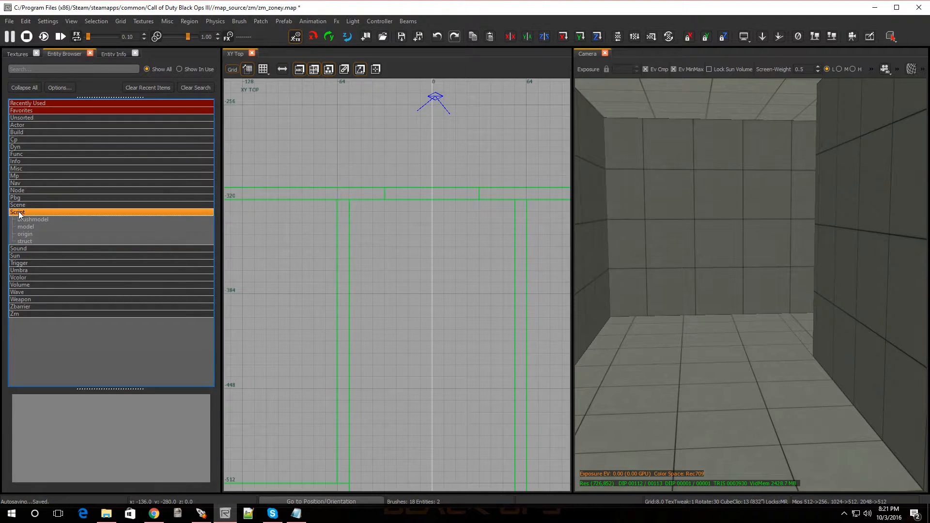
{"action": "left_click", "coordinate": [20, 214]}
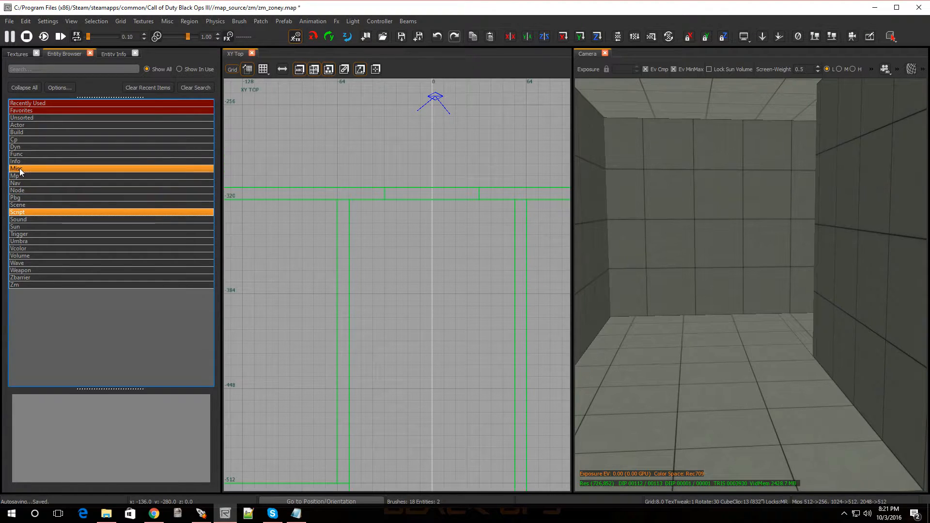
{"action": "left_click", "coordinate": [19, 169]}
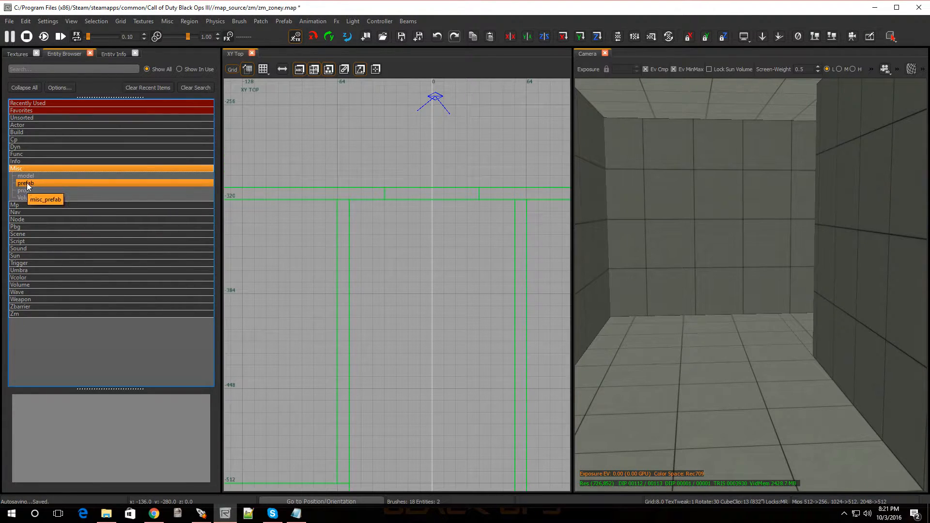
{"action": "left_click", "coordinate": [27, 183]}
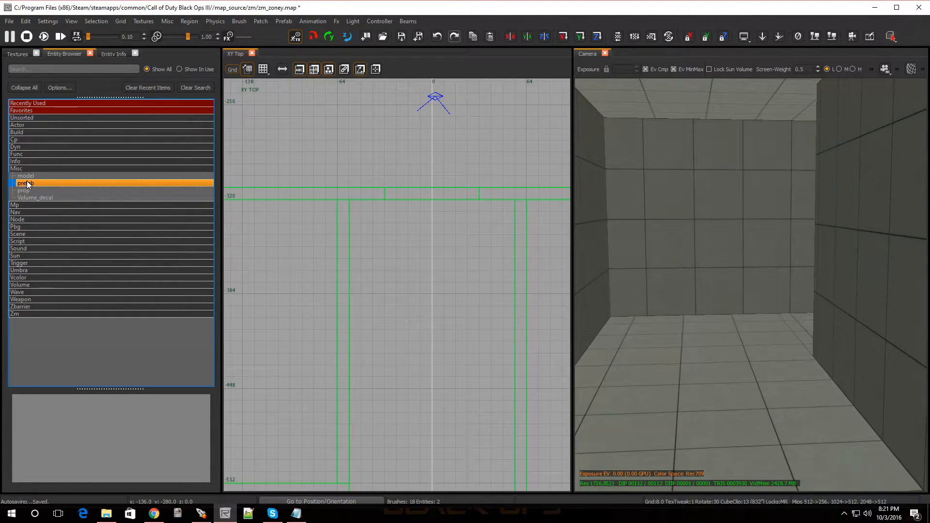
{"action": "left_click", "coordinate": [428, 193]}
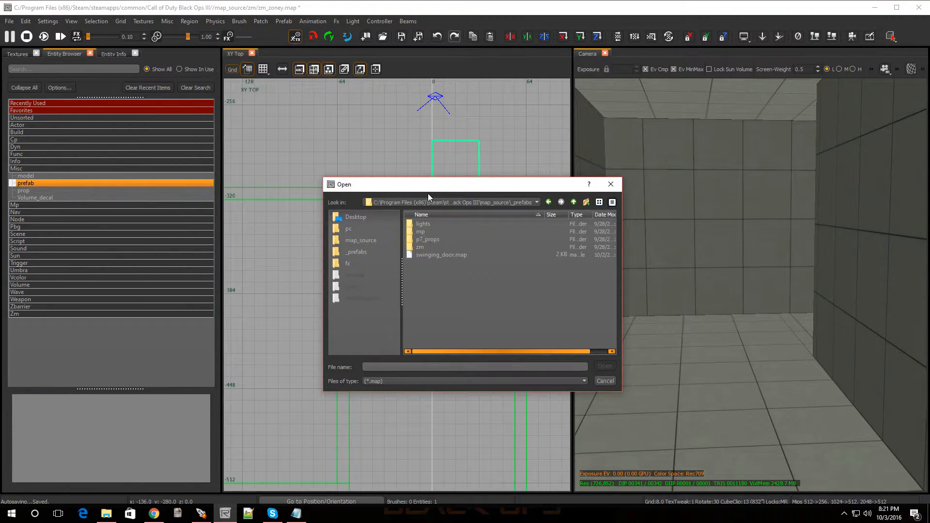
Load barricade_reciever_wood_hide_pieces.map from the zm/zm_core prefabs folder as the new entity's prefab.
{"action": "double_click", "coordinate": [419, 247]}
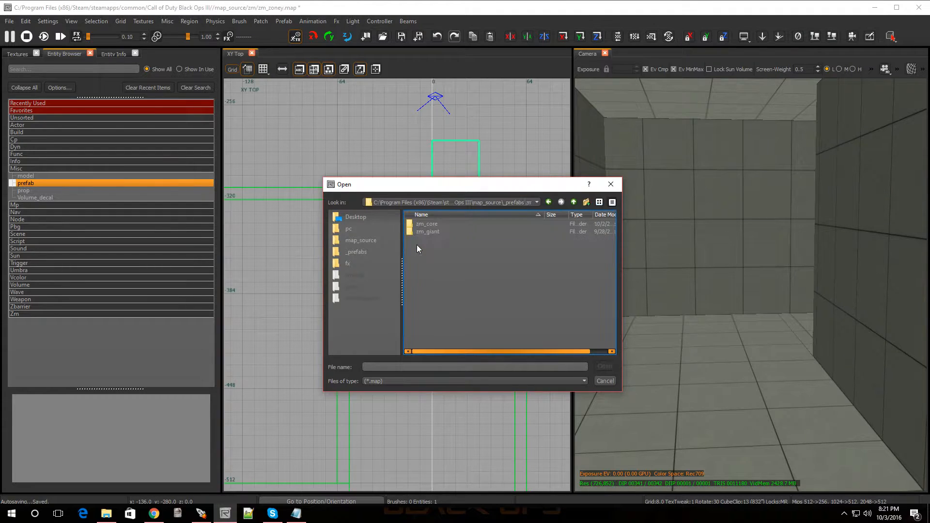
{"action": "left_click", "coordinate": [422, 223]}
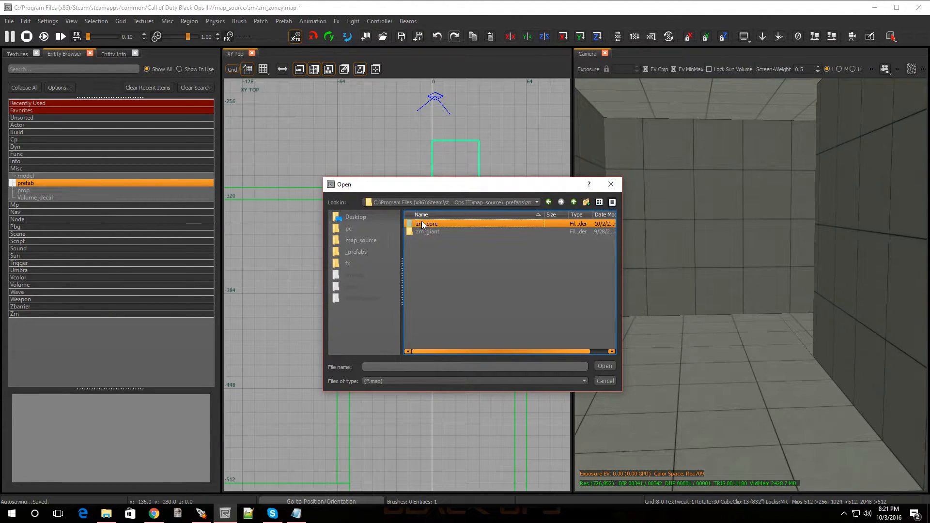
{"action": "double_click", "coordinate": [422, 224]}
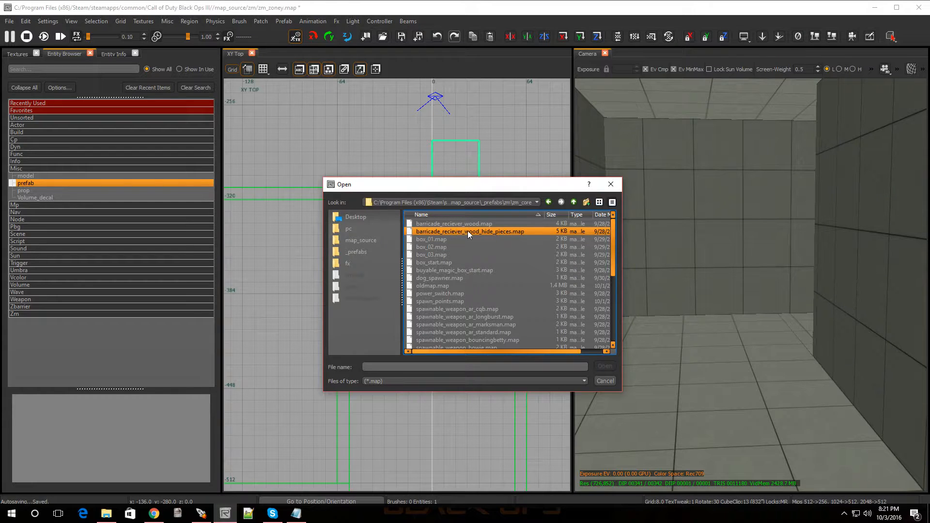
{"action": "double_click", "coordinate": [493, 231]}
{"action": "scroll", "coordinate": [490, 220], "scroll_direction": "down", "scroll_amount": 3}
{"action": "scroll", "coordinate": [493, 200], "scroll_direction": "up", "scroll_amount": 2}
{"action": "scroll", "coordinate": [505, 186], "scroll_direction": "up", "scroll_amount": 1}
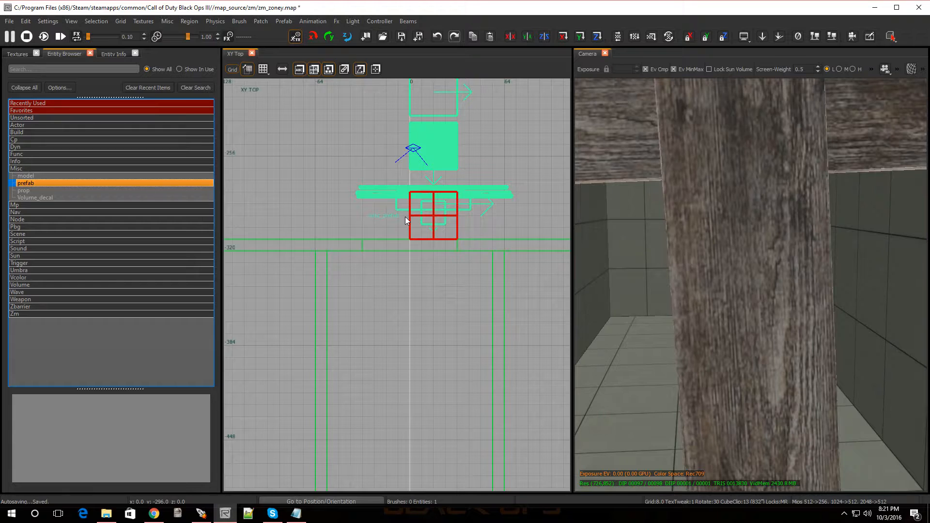
Rotate the barricade prefab 180 degrees and move it down onto the window wall.
{"action": "scroll", "coordinate": [405, 216], "scroll_direction": "down", "scroll_amount": 3}
{"action": "scroll", "coordinate": [417, 184], "scroll_direction": "up", "scroll_amount": 2}
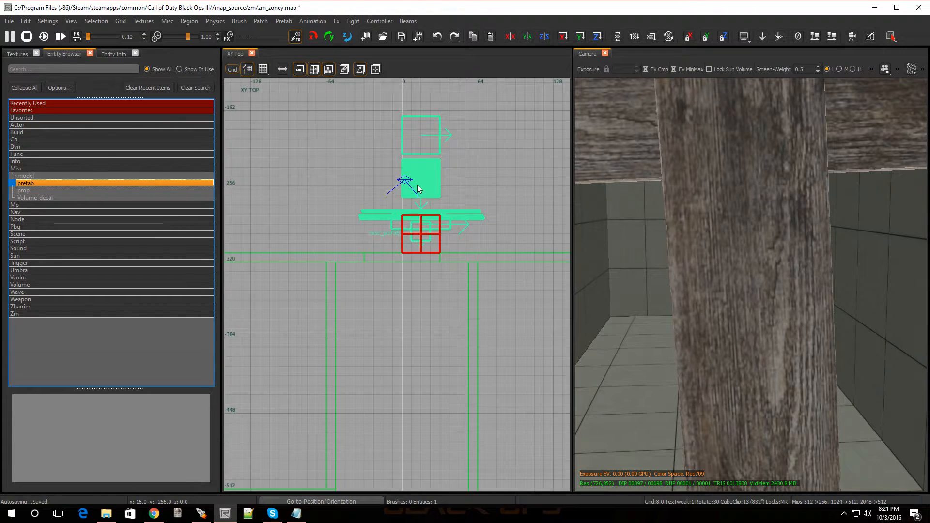
{"action": "key", "text": "r"}
{"action": "key", "text": "r"}
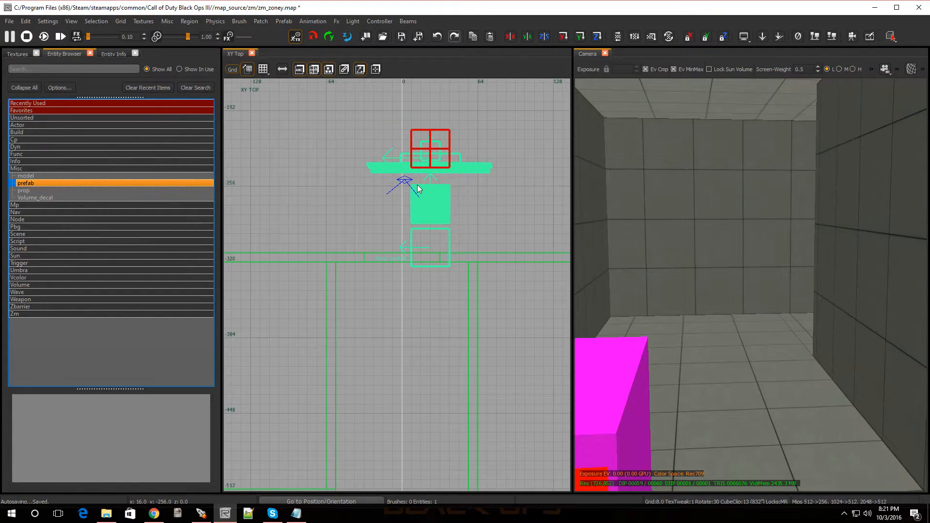
{"action": "left_click_drag", "start_coordinate": [423, 202], "coordinate": [405, 291]}
{"action": "scroll", "coordinate": [397, 254], "scroll_direction": "up", "scroll_amount": 2}
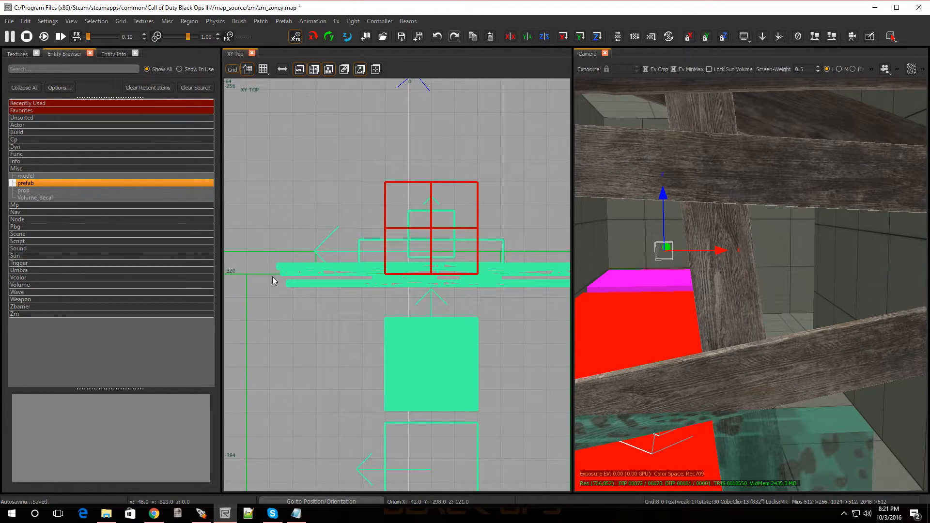
Set the grid size to 2 and fine-align the barricade with the window wall, centred on x 0.
{"action": "key", "text": "2"}
{"action": "left_click_drag", "start_coordinate": [300, 270], "coordinate": [301, 283]}
{"action": "scroll", "coordinate": [310, 286], "scroll_direction": "down", "scroll_amount": 2}
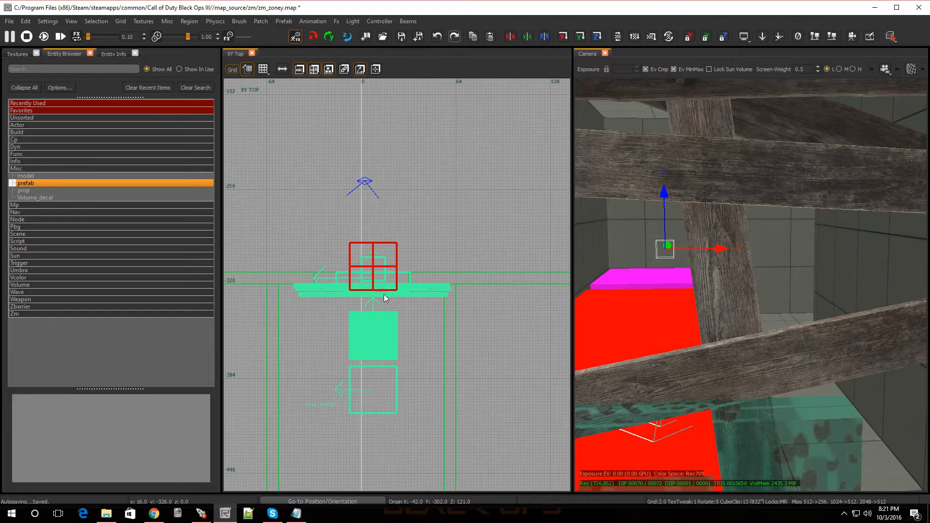
{"action": "left_click_drag", "start_coordinate": [415, 290], "coordinate": [401, 286]}
{"action": "scroll", "coordinate": [401, 287], "scroll_direction": "up", "scroll_amount": 2}
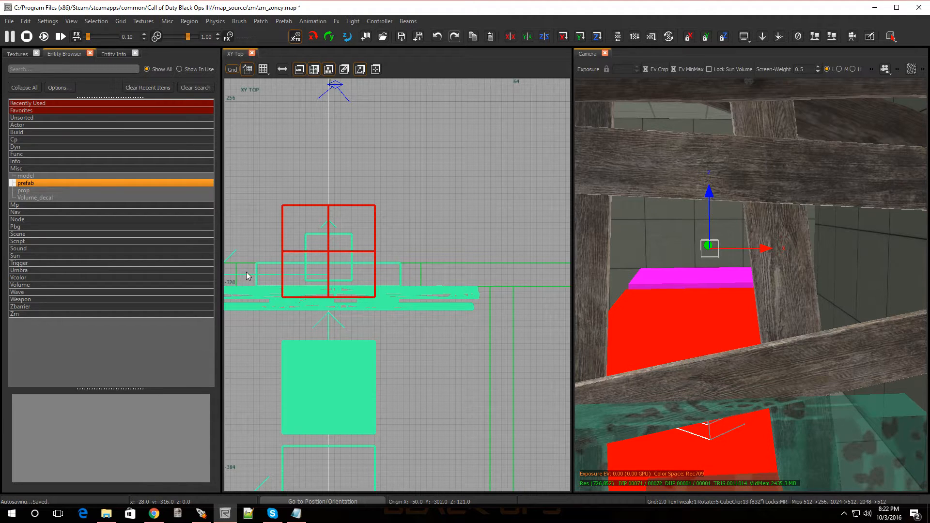
{"action": "scroll", "coordinate": [252, 271], "scroll_direction": "up", "scroll_amount": 3}
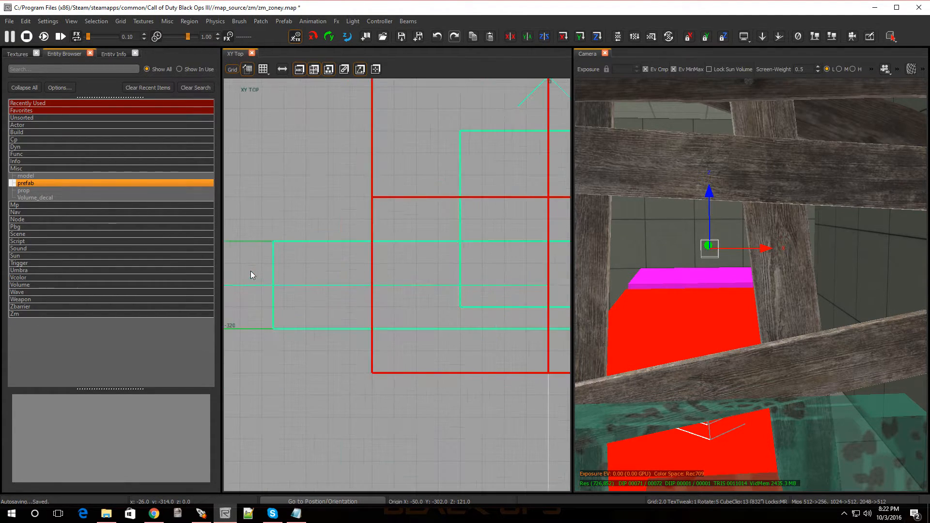
{"action": "scroll", "coordinate": [270, 270], "scroll_direction": "down", "scroll_amount": 2}
{"action": "scroll", "coordinate": [269, 269], "scroll_direction": "down", "scroll_amount": 2}
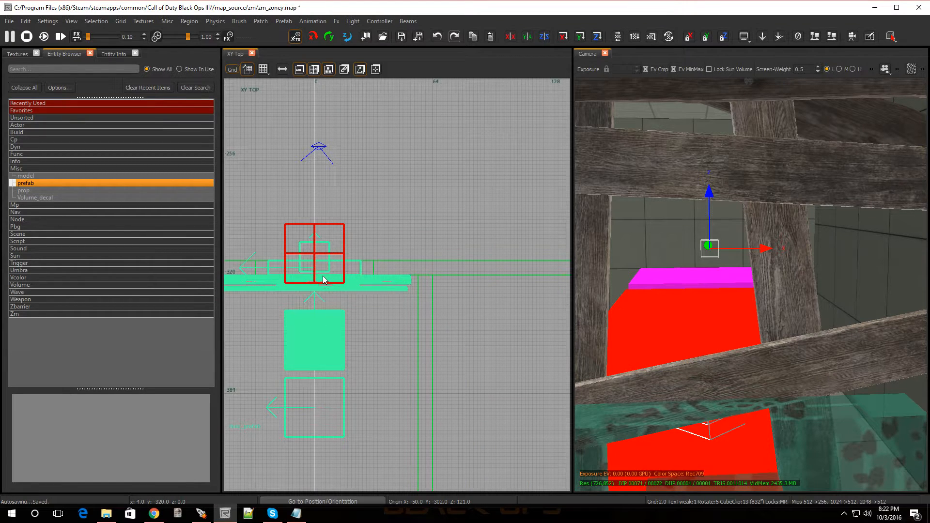
{"action": "scroll", "coordinate": [323, 280], "scroll_direction": "down", "scroll_amount": 3}
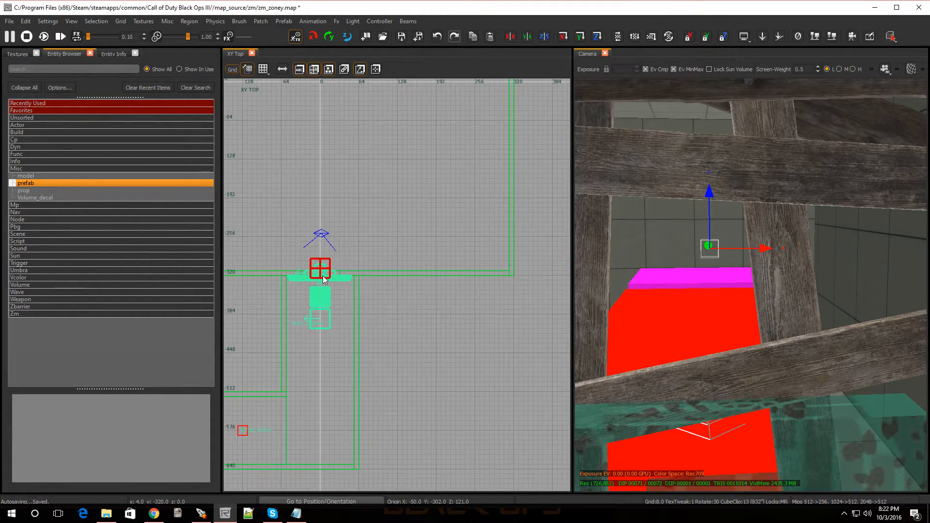
{"action": "scroll", "coordinate": [323, 275], "scroll_direction": "up", "scroll_amount": 2}
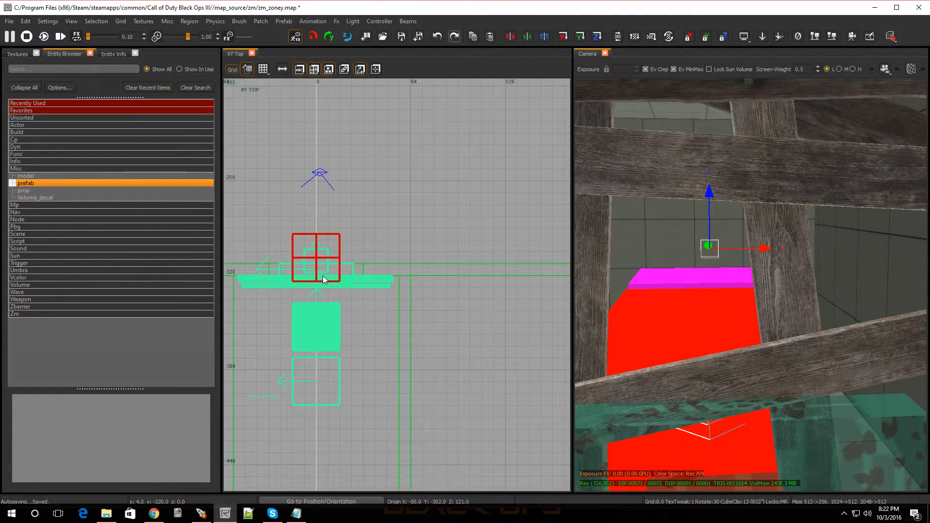
Examine the barricade prefab's fit in the start room window from the front, the top and in the camera view.
{"action": "key", "text": "ctrl+Tab"}
{"action": "scroll", "coordinate": [372, 365], "scroll_direction": "up", "scroll_amount": 2}
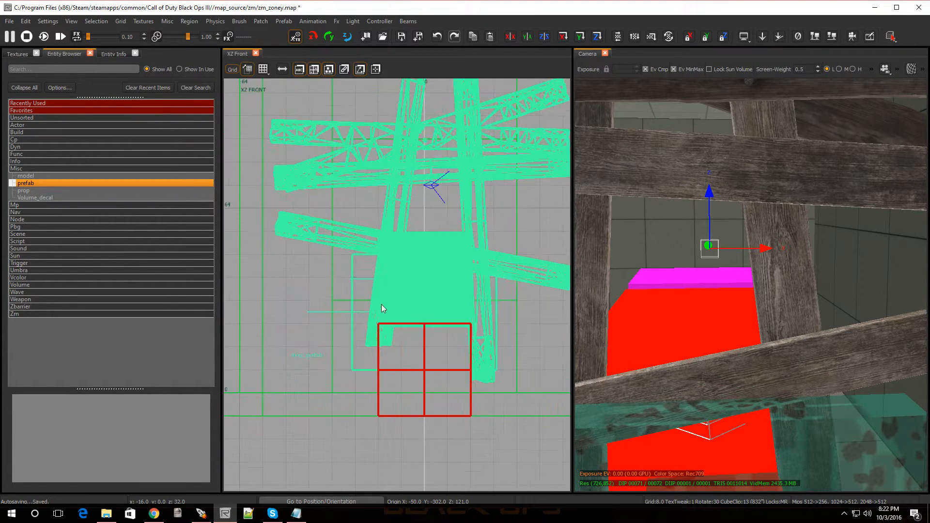
{"action": "mouse_move", "coordinate": [391, 291]}
{"action": "left_mouse_down"}
{"action": "mouse_move", "coordinate": [387, 309]}
{"action": "mouse_move", "coordinate": [388, 290]}
{"action": "left_mouse_up"}
{"action": "scroll", "coordinate": [387, 290], "scroll_direction": "down", "scroll_amount": 3}
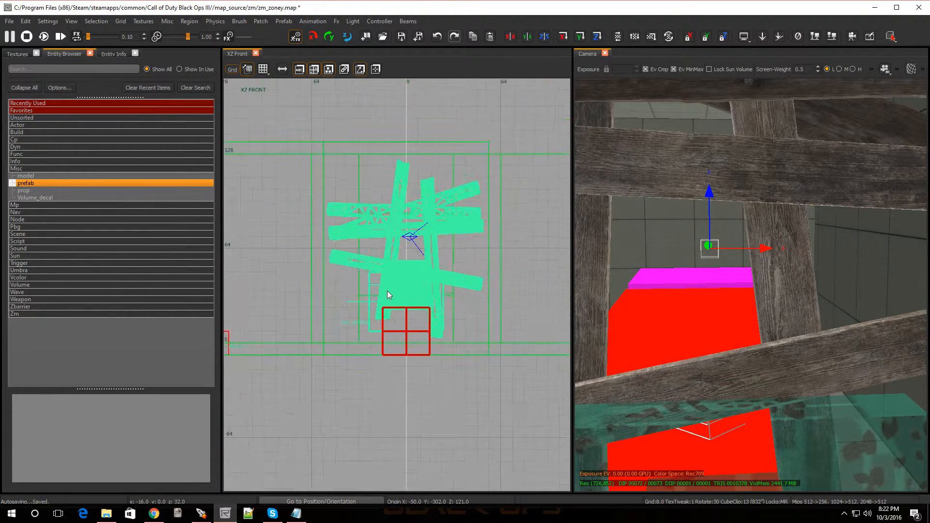
{"action": "scroll", "coordinate": [385, 315], "scroll_direction": "up", "scroll_amount": 2}
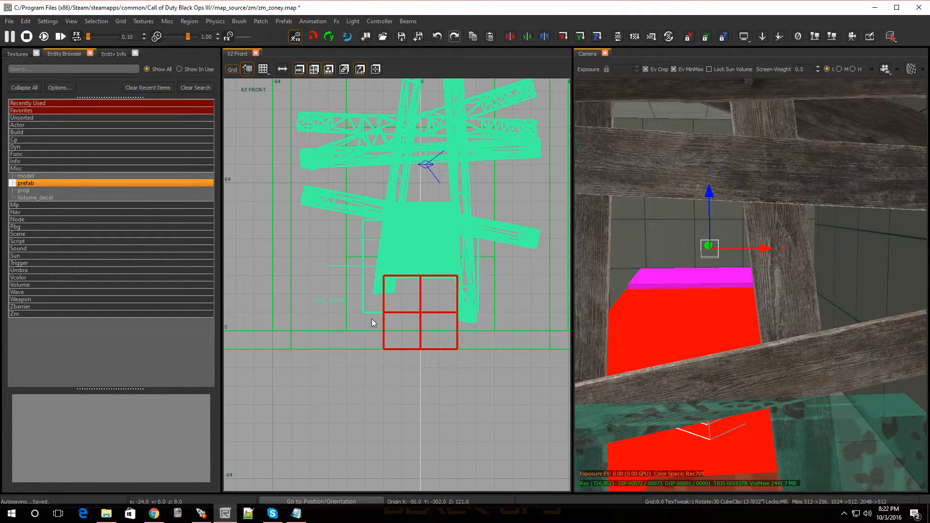
{"action": "scroll", "coordinate": [373, 310], "scroll_direction": "down", "scroll_amount": 3}
{"action": "key", "text": "ctrl+Tab"}
{"action": "scroll", "coordinate": [373, 310], "scroll_direction": "down", "scroll_amount": 1}
{"action": "scroll", "coordinate": [374, 310], "scroll_direction": "up", "scroll_amount": 2}
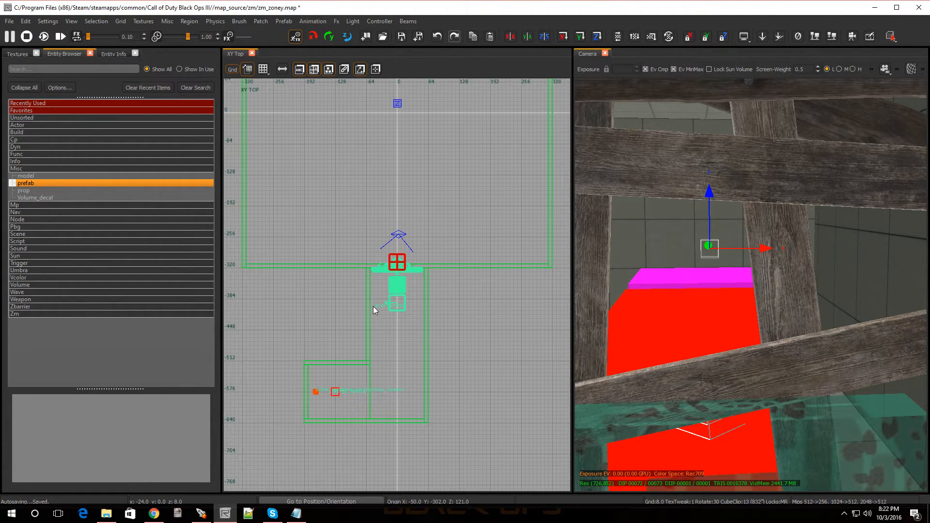
{"action": "key", "text": "Escape"}
{"action": "right_click_drag", "start_coordinate": [644, 273], "coordinate": [670, 291]}
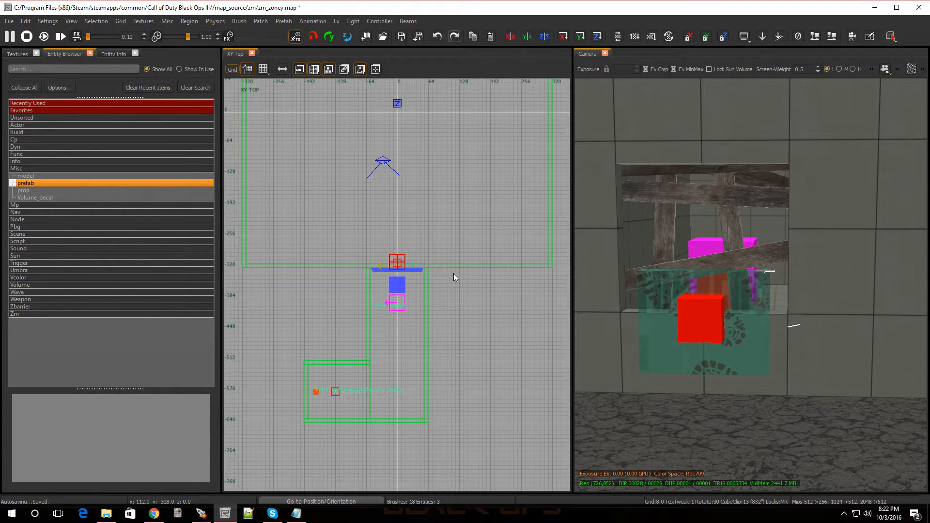
Select the barricade prefab at the start room window and display its entity properties.
{"action": "left_click", "coordinate": [729, 211]}
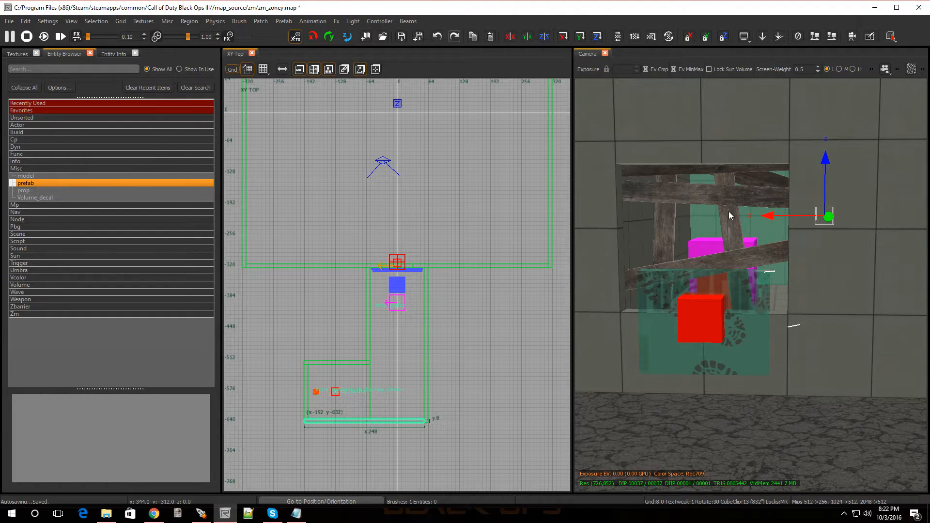
{"action": "key", "text": "Escape"}
{"action": "left_click", "coordinate": [391, 281]}
{"action": "key", "text": "Escape"}
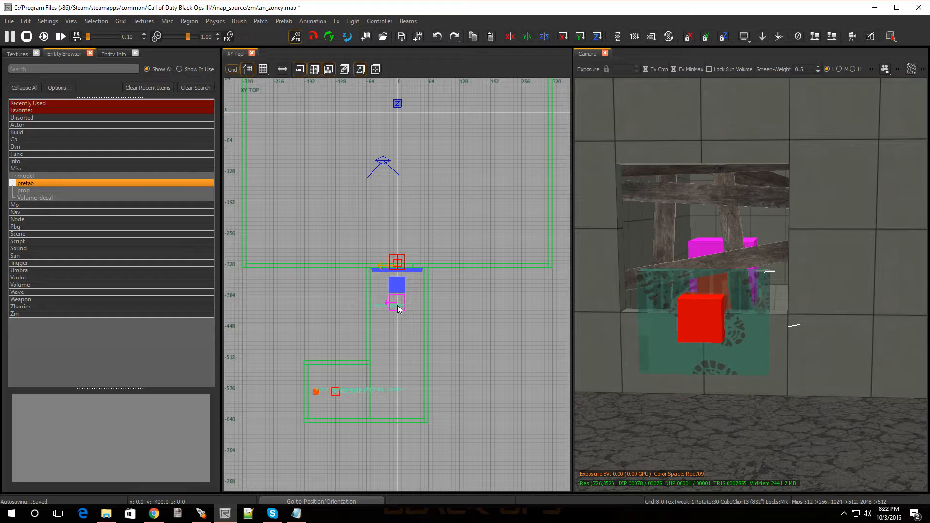
{"action": "left_click", "coordinate": [400, 307]}
{"action": "key", "text": "Escape"}
{"action": "left_click", "coordinate": [694, 317]}
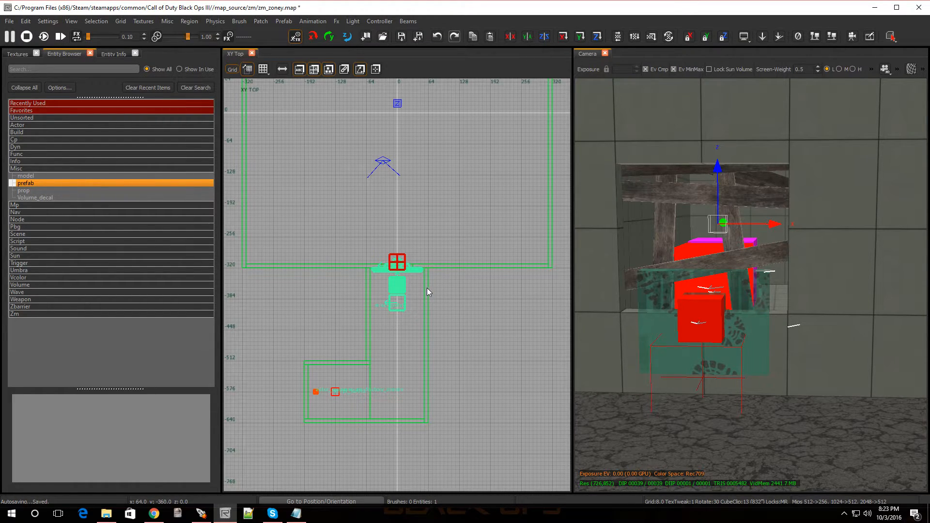
{"action": "key", "text": "n"}
{"action": "key", "text": "n"}
{"action": "key", "text": "n"}
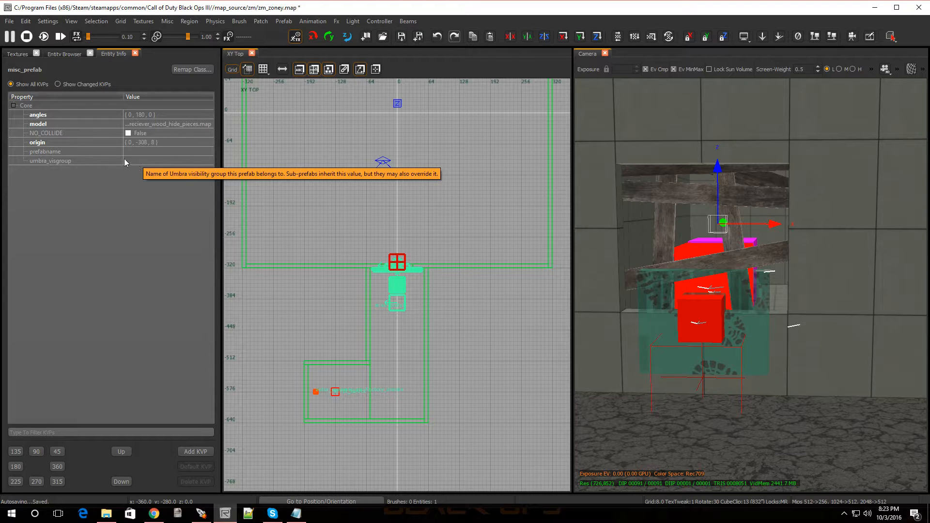
Add the key script_string with the value start_zone_window1 to the barricade prefab, then deselect it.
{"action": "left_click", "coordinate": [196, 453]}
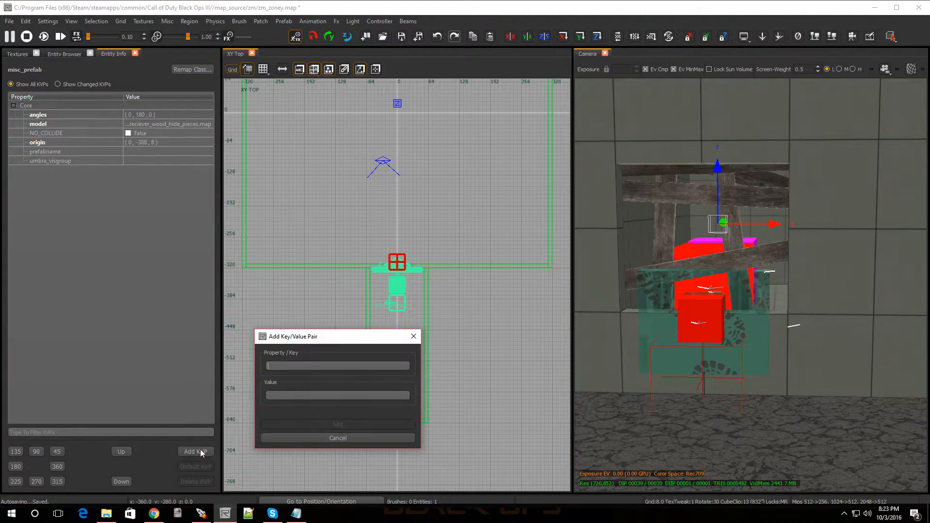
{"action": "type", "text": "script"}
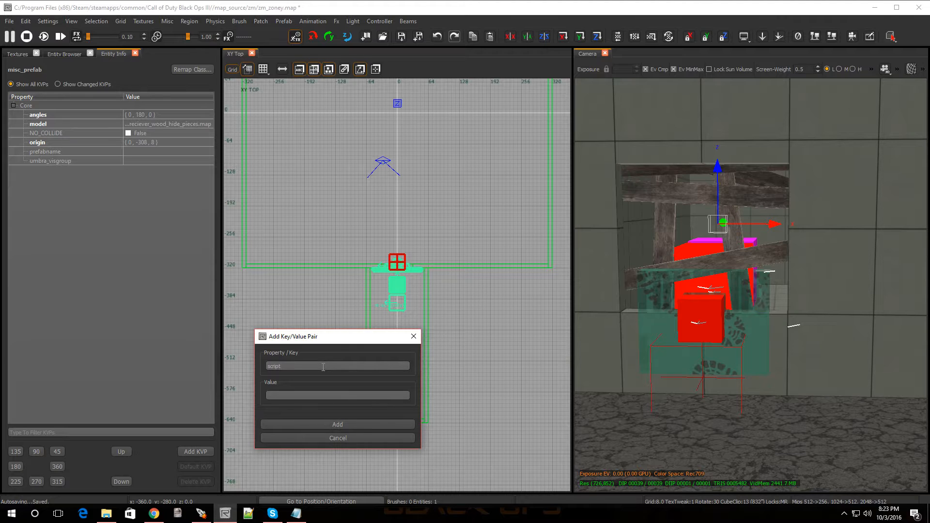
{"action": "type", "text": "_string"}
{"action": "type", "text": "tart"}
{"action": "type", "text": "_zone"}
{"action": "type", "text": "_window1"}
{"action": "left_click", "coordinate": [327, 424]}
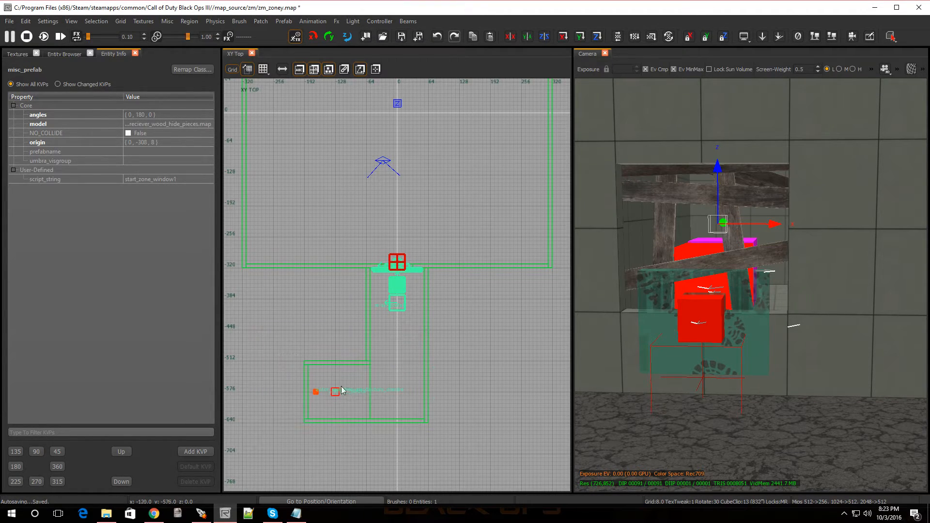
{"action": "key", "text": "Escape"}
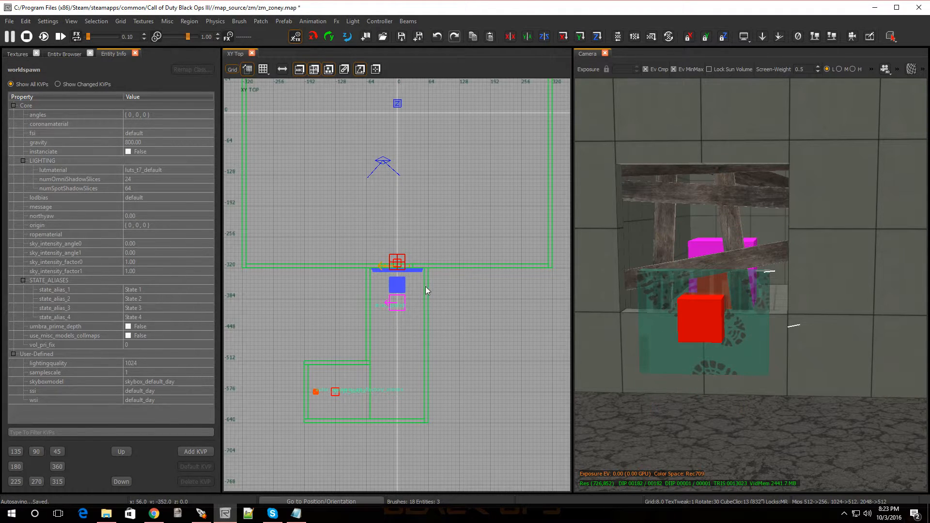
Unhide all hidden objects in the map.
{"action": "scroll", "coordinate": [442, 287], "scroll_direction": "down", "scroll_amount": 1}
{"action": "scroll", "coordinate": [442, 290], "scroll_direction": "down", "scroll_amount": 2}
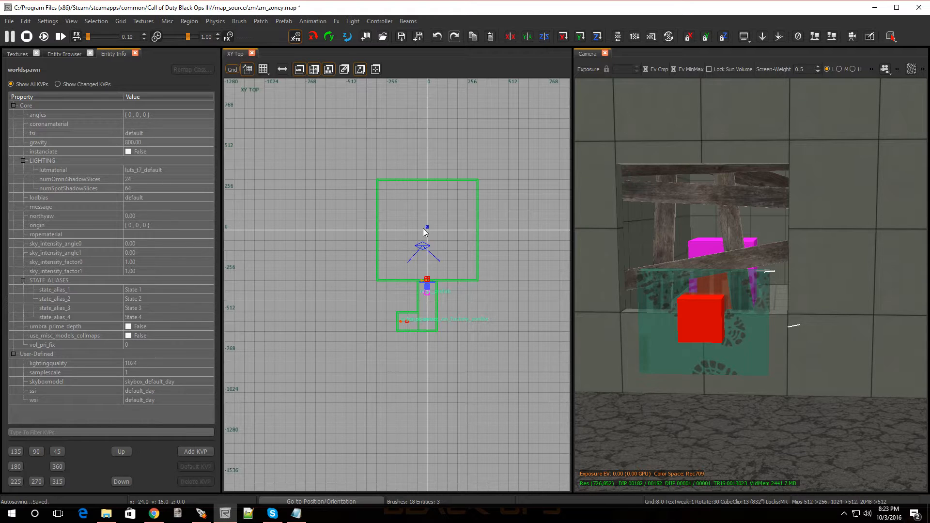
{"action": "key", "text": "shift+h"}
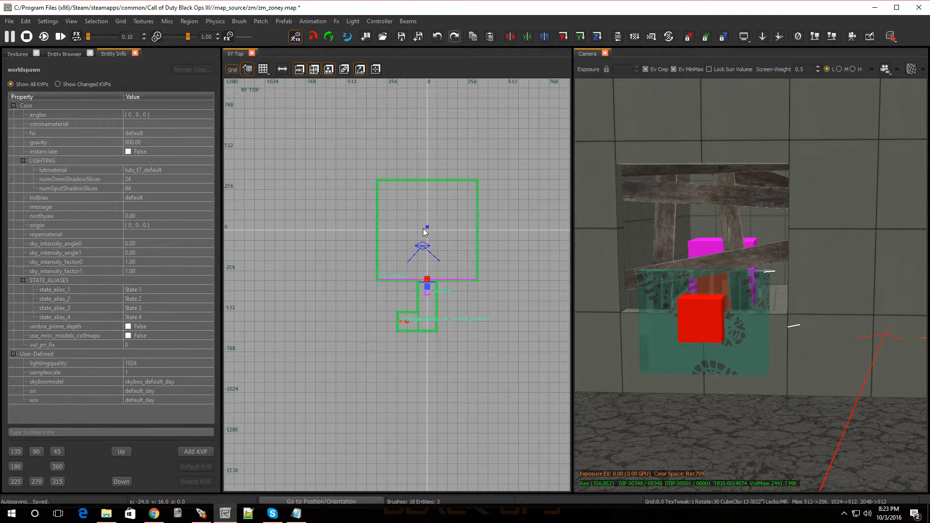
Review the key/value pairs of the zombie spawner and the red script_struct in the outside passage.
{"action": "mouse_move", "coordinate": [671, 262]}
{"action": "right_mouse_down"}
{"action": "mouse_move", "coordinate": [671, 189]}
{"action": "mouse_move", "coordinate": [683, 296]}
{"action": "mouse_move", "coordinate": [727, 310]}
{"action": "mouse_move", "coordinate": [819, 290]}
{"action": "mouse_move", "coordinate": [795, 286]}
{"action": "mouse_move", "coordinate": [819, 296]}
{"action": "mouse_move", "coordinate": [823, 310]}
{"action": "mouse_move", "coordinate": [670, 261]}
{"action": "mouse_move", "coordinate": [844, 341]}
{"action": "mouse_move", "coordinate": [755, 320]}
{"action": "mouse_move", "coordinate": [722, 347]}
{"action": "mouse_move", "coordinate": [684, 349]}
{"action": "mouse_move", "coordinate": [775, 345]}
{"action": "mouse_move", "coordinate": [768, 364]}
{"action": "mouse_move", "coordinate": [702, 368]}
{"action": "mouse_move", "coordinate": [663, 276]}
{"action": "right_mouse_up"}
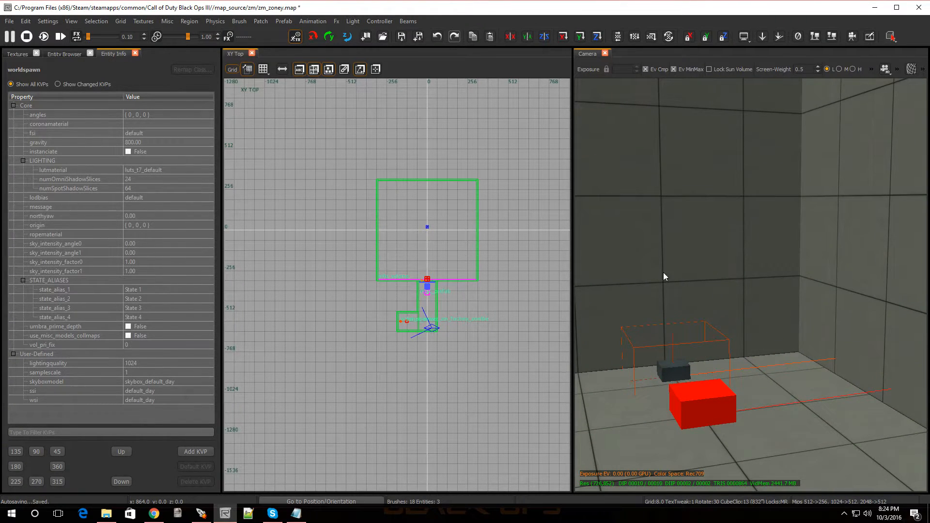
{"action": "left_click", "coordinate": [675, 368]}
{"action": "left_click", "coordinate": [691, 402]}
{"action": "key", "text": "Escape"}
{"action": "mouse_move", "coordinate": [743, 387]}
{"action": "right_mouse_down"}
{"action": "mouse_move", "coordinate": [751, 348]}
{"action": "mouse_move", "coordinate": [776, 307]}
{"action": "mouse_move", "coordinate": [751, 308]}
{"action": "mouse_move", "coordinate": [790, 311]}
{"action": "mouse_move", "coordinate": [745, 390]}
{"action": "right_mouse_up"}
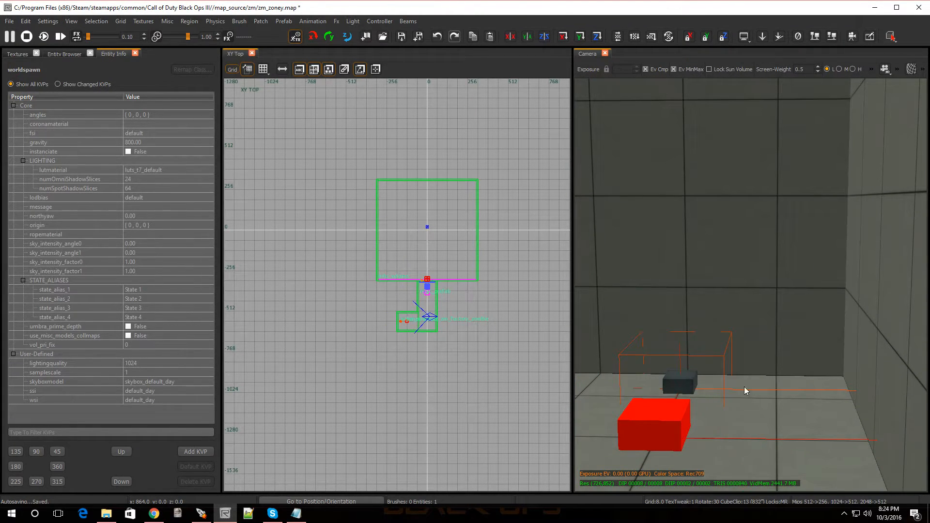
{"action": "left_click", "coordinate": [690, 376]}
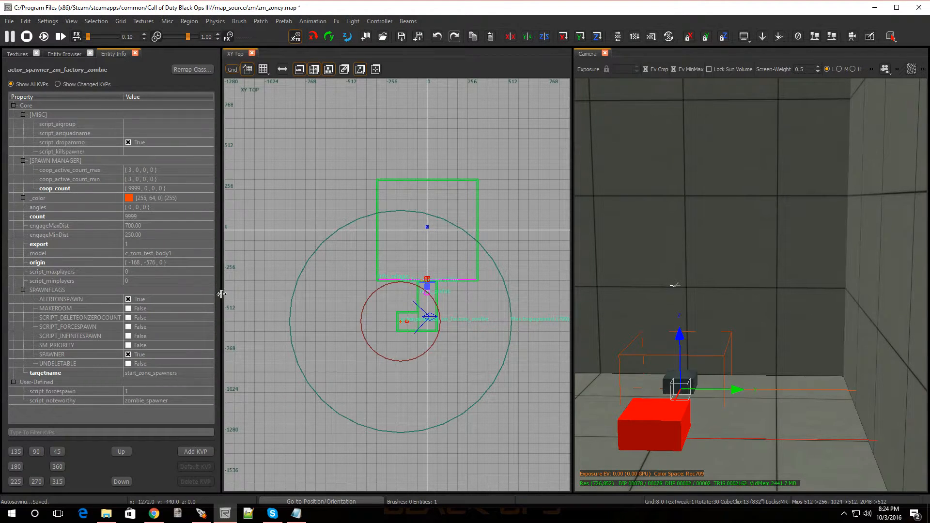
{"action": "left_click", "coordinate": [148, 284]}
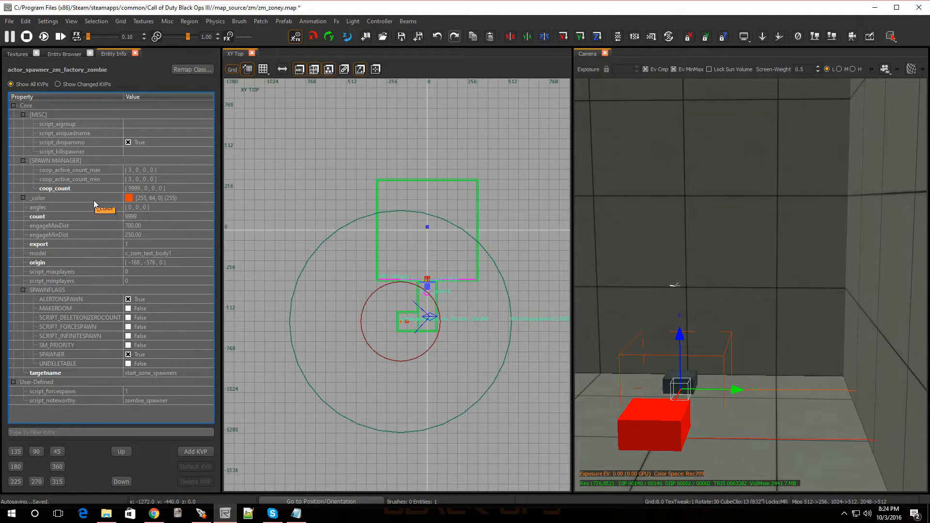
{"action": "key", "text": "Escape"}
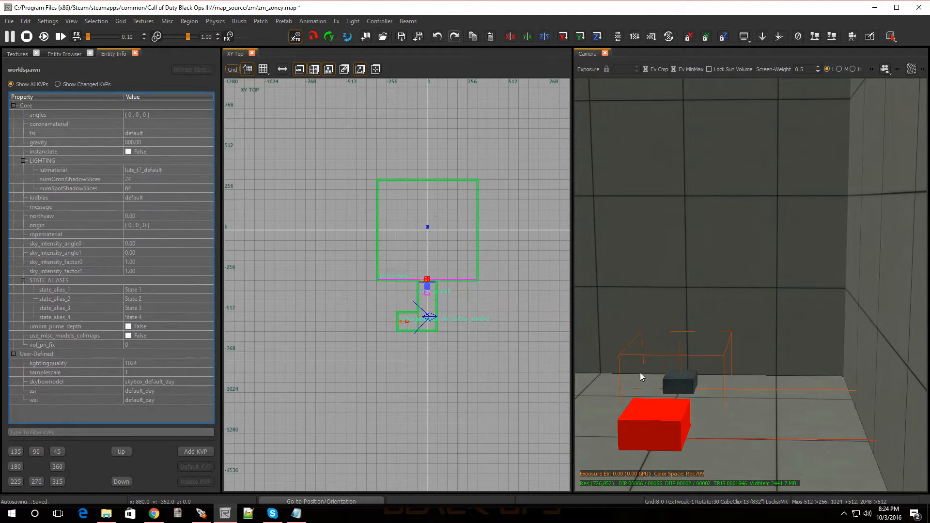
{"action": "left_click", "coordinate": [640, 411], "text": "shift"}
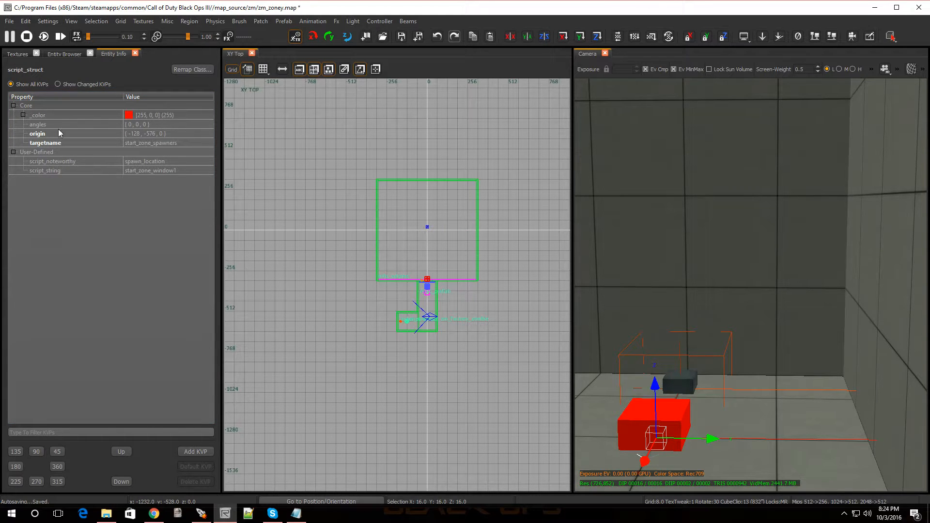
{"action": "key", "text": "Escape"}
Duplicate the start room, outside passage, barricade and spawn entities, leaving out the blue entity at the room's centre.
{"action": "right_click_drag", "start_coordinate": [638, 293], "coordinate": [700, 319]}
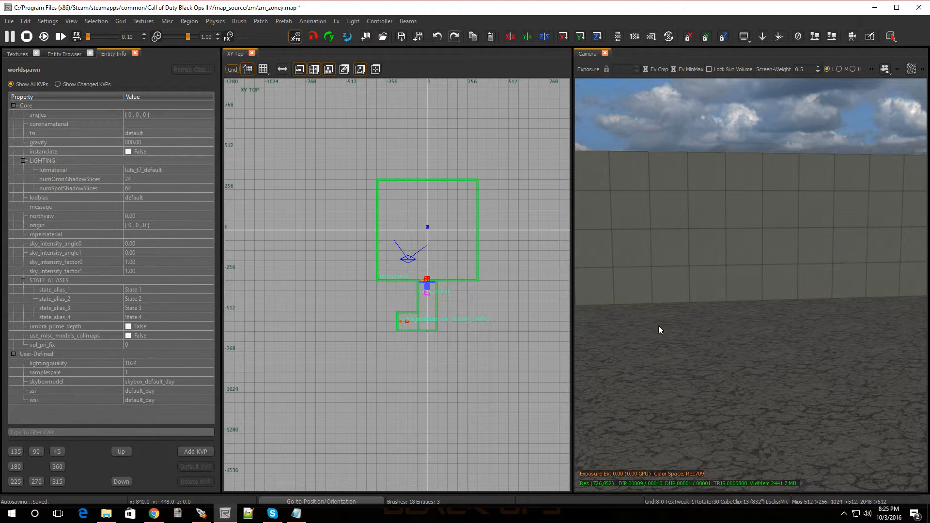
{"action": "scroll", "coordinate": [684, 335], "scroll_direction": "up", "scroll_amount": 4}
{"action": "scroll", "coordinate": [684, 335], "scroll_direction": "down", "scroll_amount": 3}
{"action": "mouse_move", "coordinate": [684, 334]}
{"action": "right_mouse_down"}
{"action": "mouse_move", "coordinate": [678, 327]}
{"action": "mouse_move", "coordinate": [684, 334]}
{"action": "right_mouse_up"}
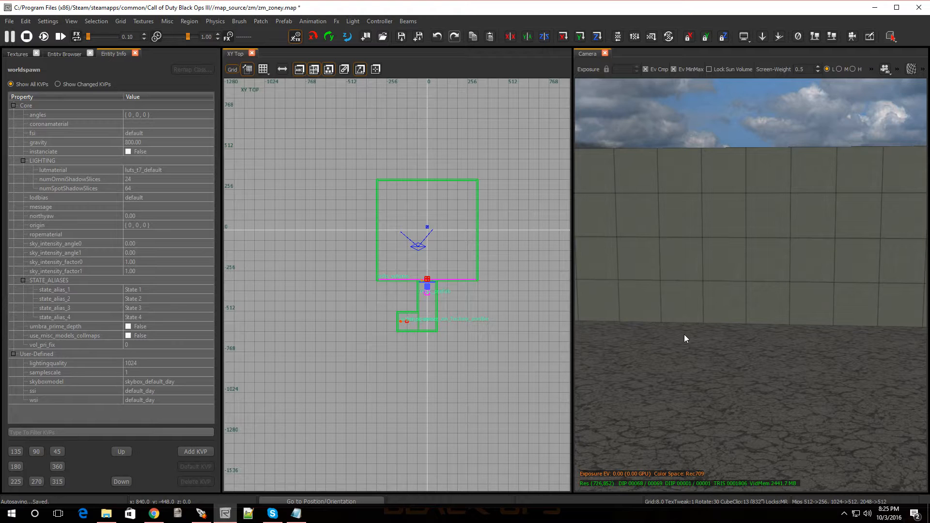
{"action": "key", "text": "i"}
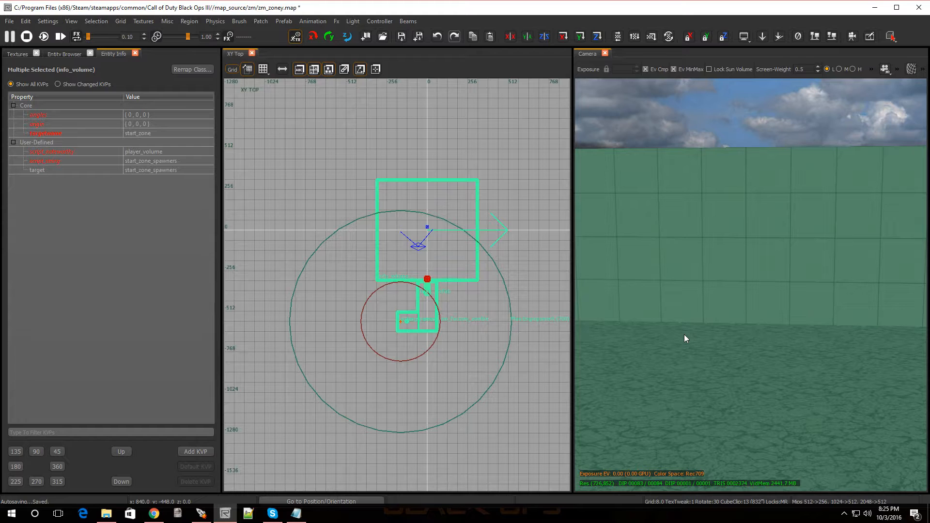
{"action": "scroll", "coordinate": [684, 335], "scroll_direction": "up", "scroll_amount": 2}
{"action": "scroll", "coordinate": [469, 274], "scroll_direction": "up", "scroll_amount": 3}
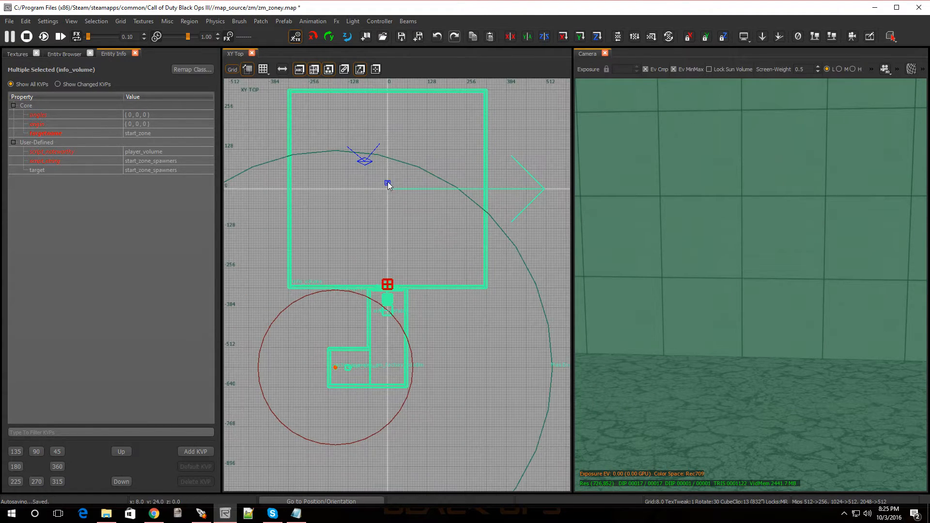
{"action": "key", "text": "space"}
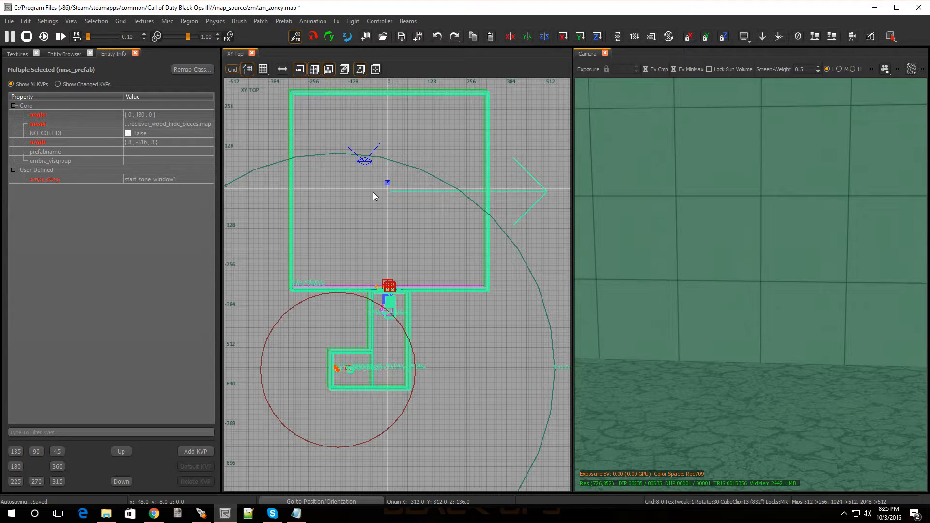
Rotate the copied room 90 degrees and move it against the outer side of the start room's north wall, offset to the west.
{"action": "key", "text": "z"}
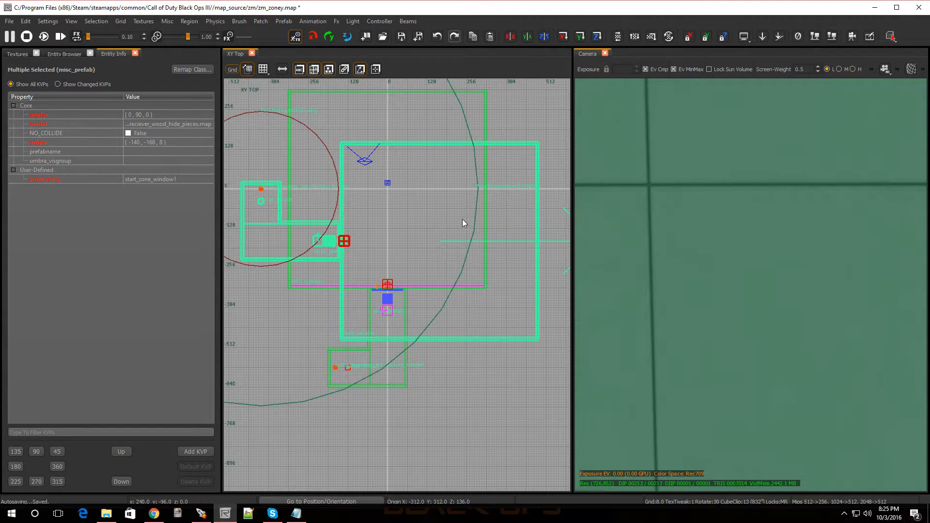
{"action": "left_click_drag", "start_coordinate": [462, 219], "coordinate": [306, 100]}
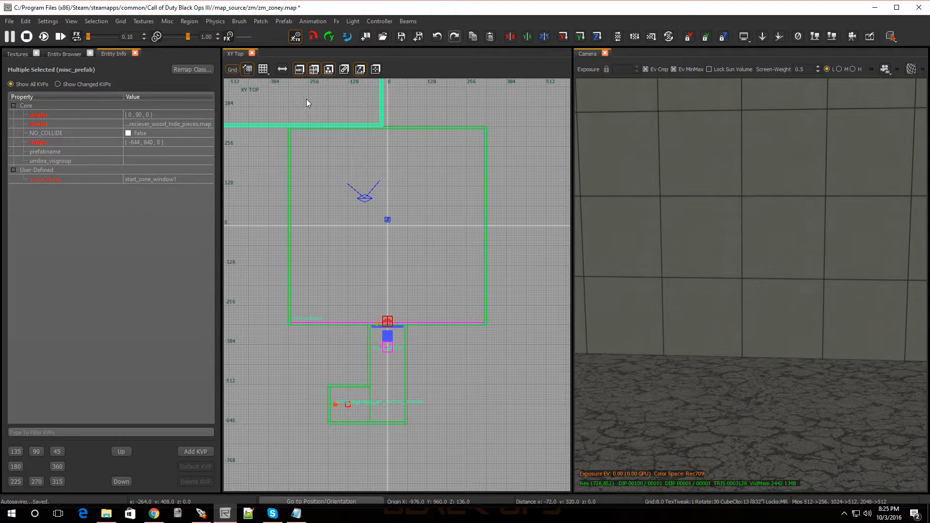
{"action": "left_click_drag", "start_coordinate": [306, 100], "coordinate": [312, 100]}
Examine the copied room's position against the start room's north wall and where the two rooms meet.
{"action": "scroll", "coordinate": [313, 100], "scroll_direction": "down", "scroll_amount": 7}
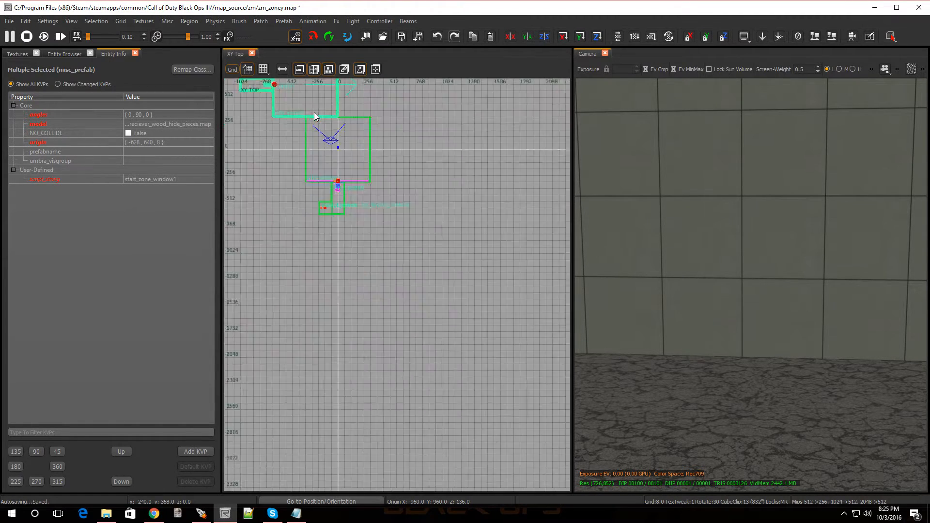
{"action": "scroll", "coordinate": [309, 96], "scroll_direction": "up", "scroll_amount": 5}
{"action": "scroll", "coordinate": [309, 96], "scroll_direction": "down", "scroll_amount": 4}
{"action": "scroll", "coordinate": [309, 97], "scroll_direction": "up", "scroll_amount": 2}
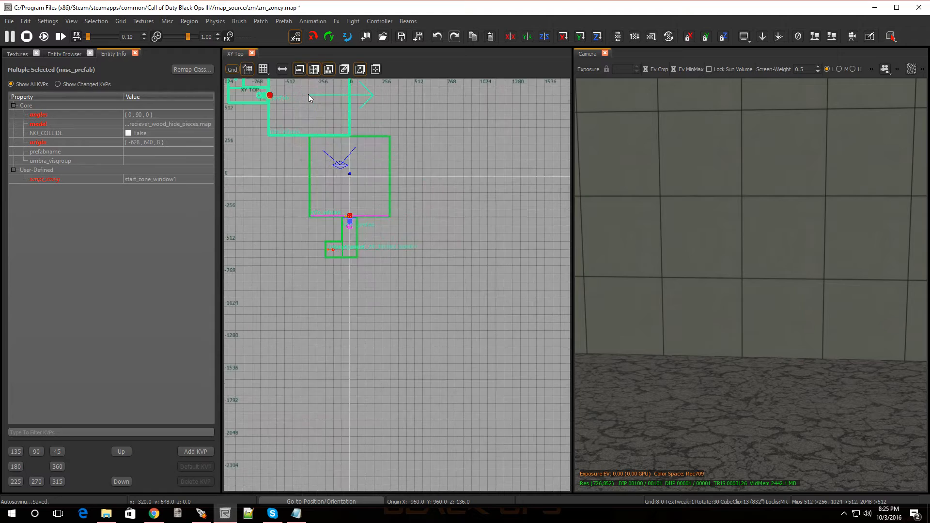
{"action": "scroll", "coordinate": [308, 94], "scroll_direction": "down", "scroll_amount": 3}
{"action": "key", "text": "ctrl+shift+Tab"}
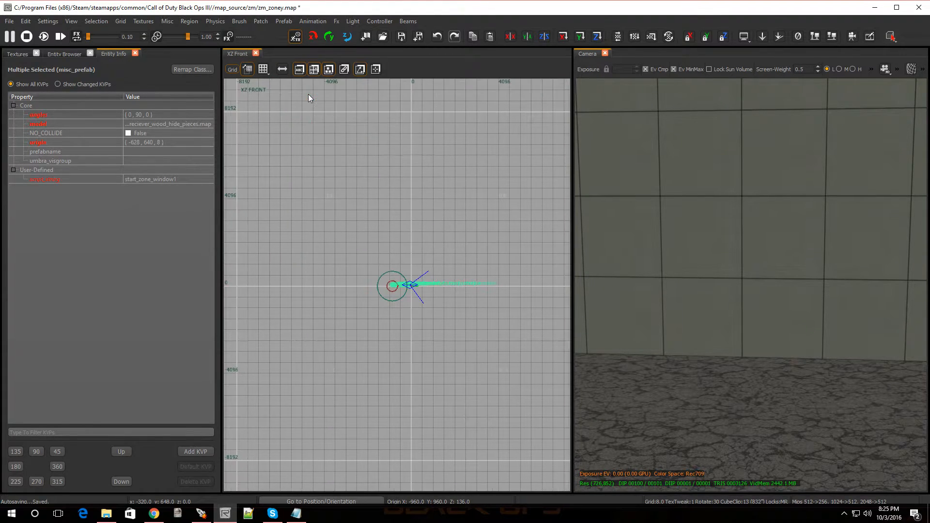
{"action": "scroll", "coordinate": [344, 251], "scroll_direction": "up", "scroll_amount": 6}
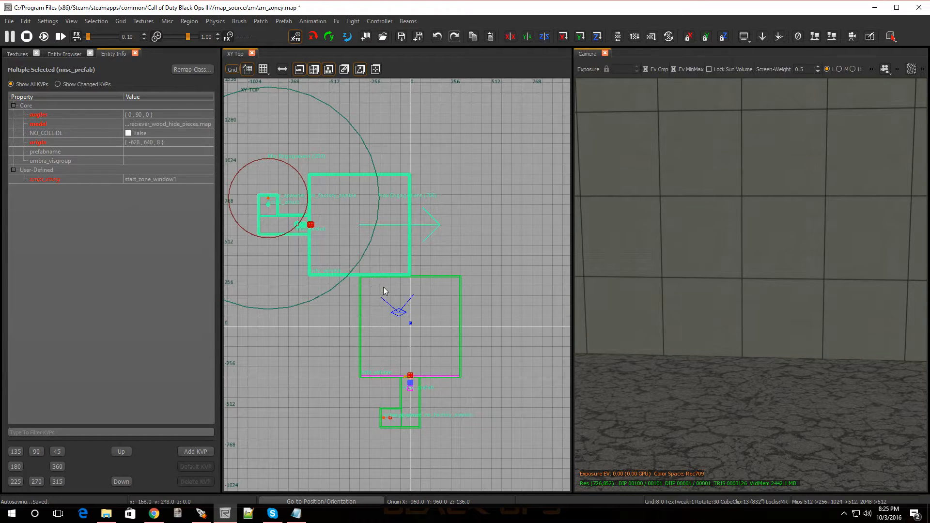
{"action": "scroll", "coordinate": [383, 290], "scroll_direction": "up", "scroll_amount": 2}
{"action": "scroll", "coordinate": [358, 210], "scroll_direction": "down", "scroll_amount": 2}
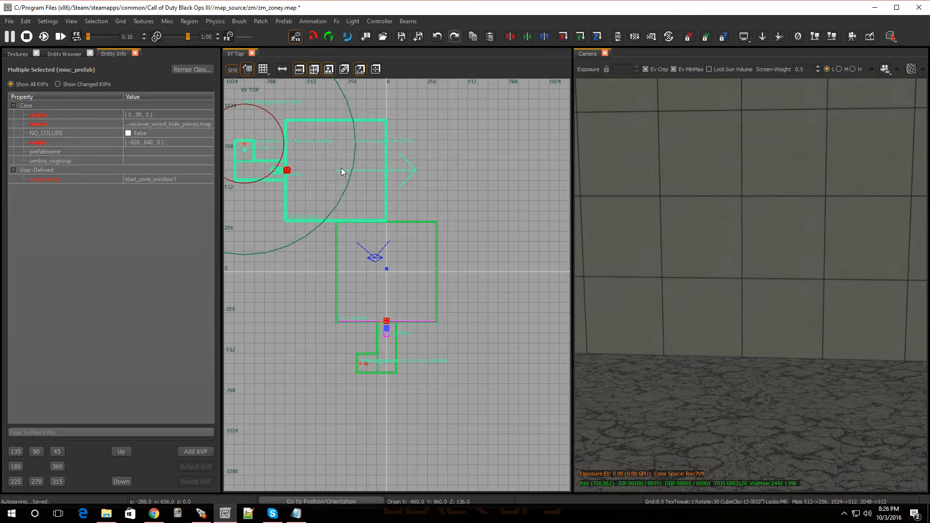
{"action": "scroll", "coordinate": [367, 215], "scroll_direction": "up", "scroll_amount": 3}
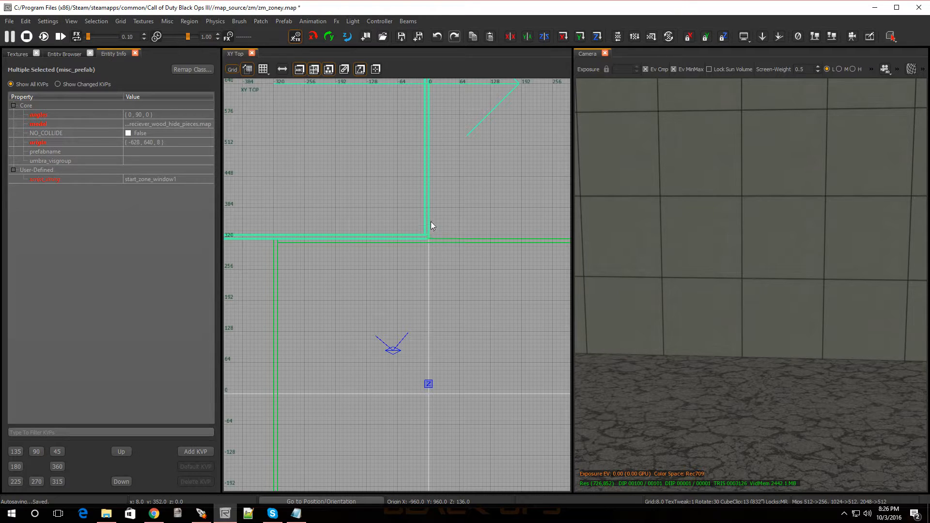
{"action": "scroll", "coordinate": [269, 211], "scroll_direction": "down", "scroll_amount": 3}
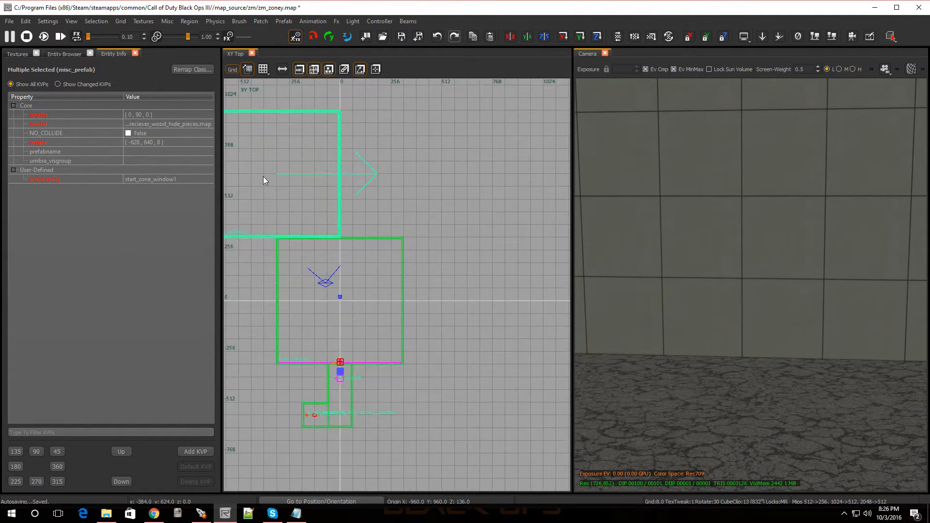
Duplicate the second room with its passage and entities, rotate the copy 180 degrees and move it to the second room's east side.
{"action": "scroll", "coordinate": [263, 176], "scroll_direction": "down", "scroll_amount": 1}
{"action": "left_click", "coordinate": [248, 170], "text": "shift"}
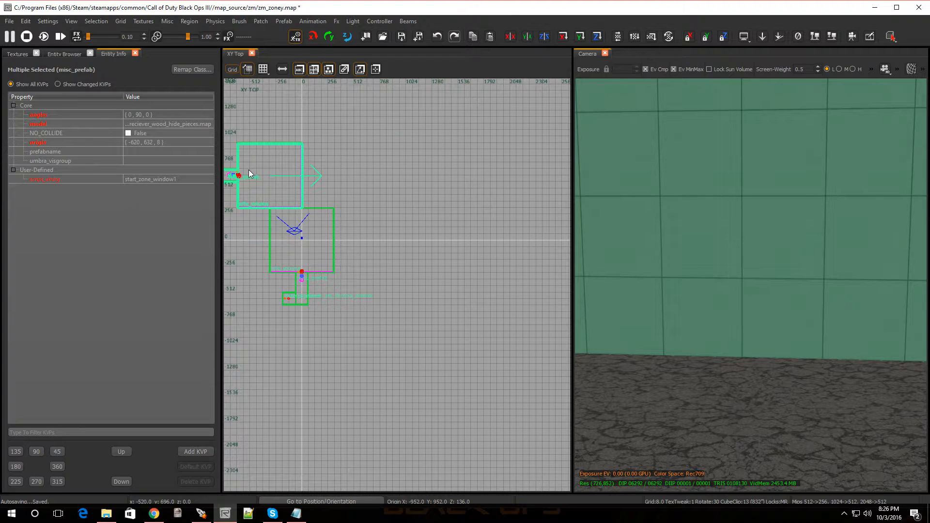
{"action": "left_click", "coordinate": [249, 170], "text": "shift"}
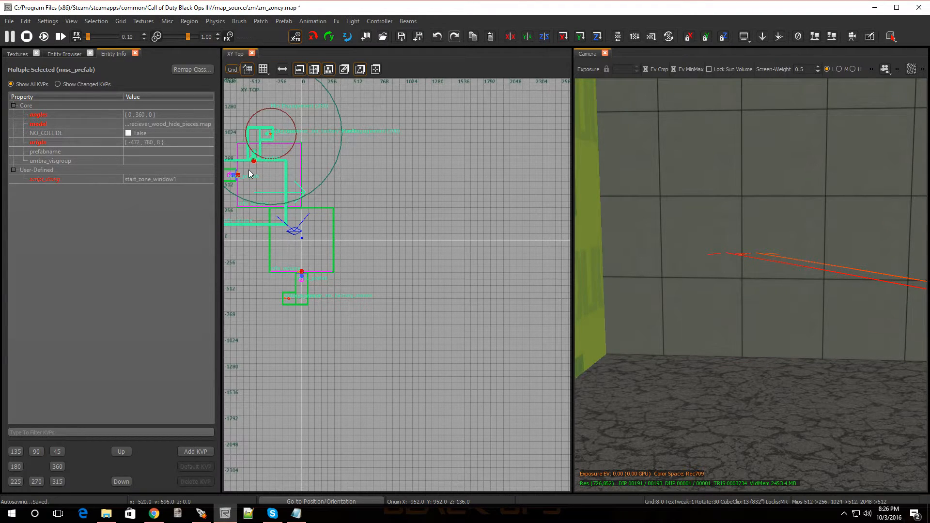
{"action": "left_click", "coordinate": [249, 174], "text": "shift"}
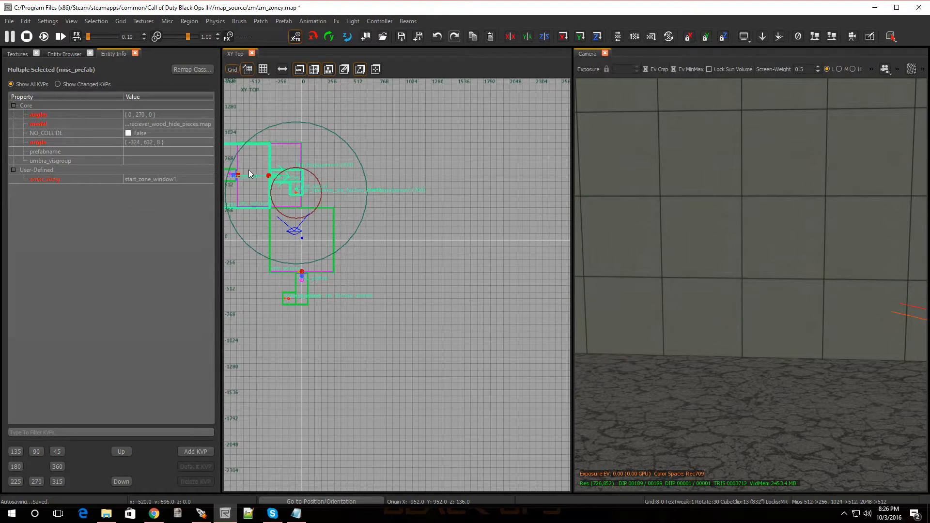
{"action": "left_click_drag", "start_coordinate": [242, 173], "coordinate": [336, 167]}
{"action": "scroll", "coordinate": [337, 167], "scroll_direction": "up", "scroll_amount": 3}
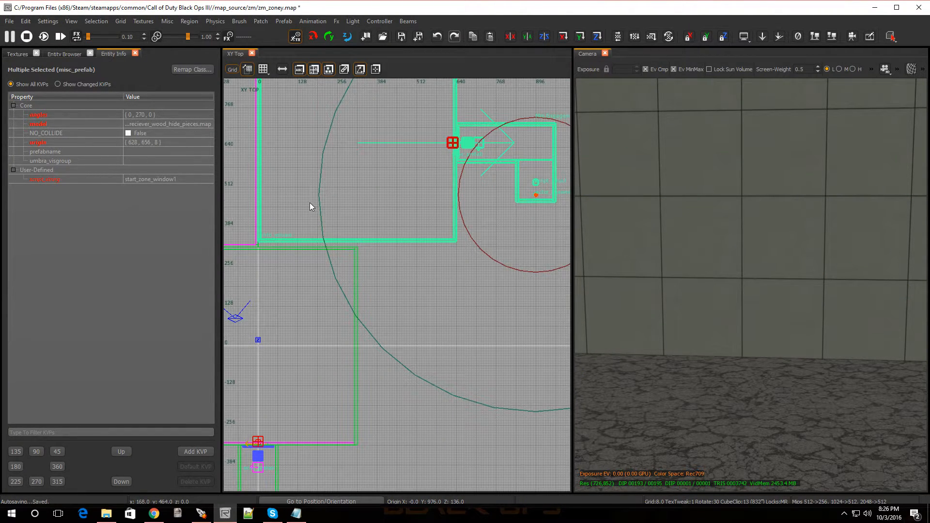
Align the third room flush against the second room's east wall and the outer side of the start room's north wall.
{"action": "left_click_drag", "start_coordinate": [310, 202], "coordinate": [312, 197]}
{"action": "scroll", "coordinate": [297, 270], "scroll_direction": "up", "scroll_amount": 2}
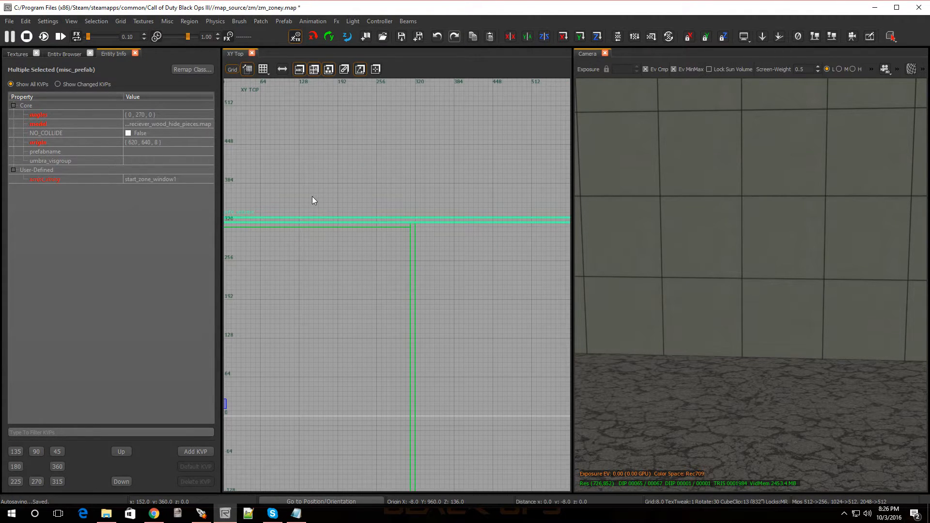
{"action": "scroll", "coordinate": [312, 197], "scroll_direction": "down", "scroll_amount": 3}
{"action": "scroll", "coordinate": [296, 150], "scroll_direction": "up", "scroll_amount": 6}
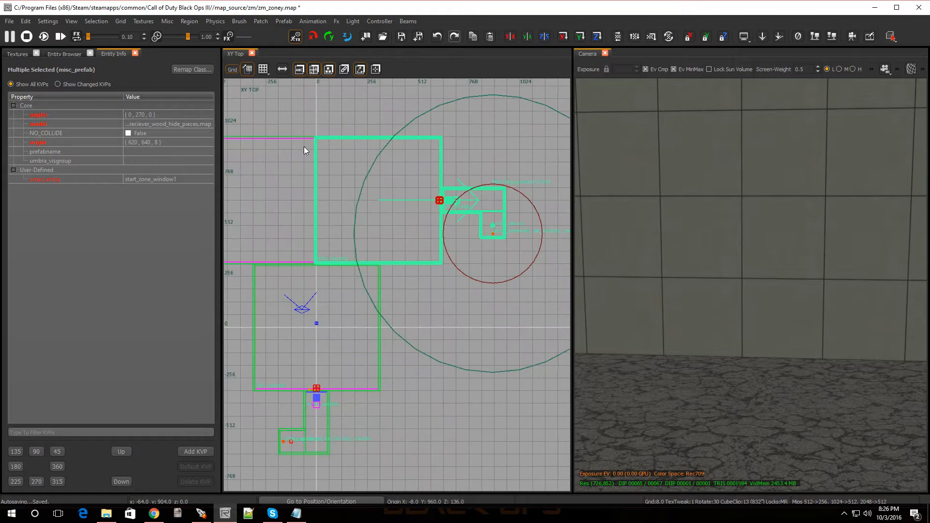
{"action": "left_click_drag", "start_coordinate": [370, 187], "coordinate": [379, 190]}
{"action": "scroll", "coordinate": [383, 189], "scroll_direction": "down", "scroll_amount": 2}
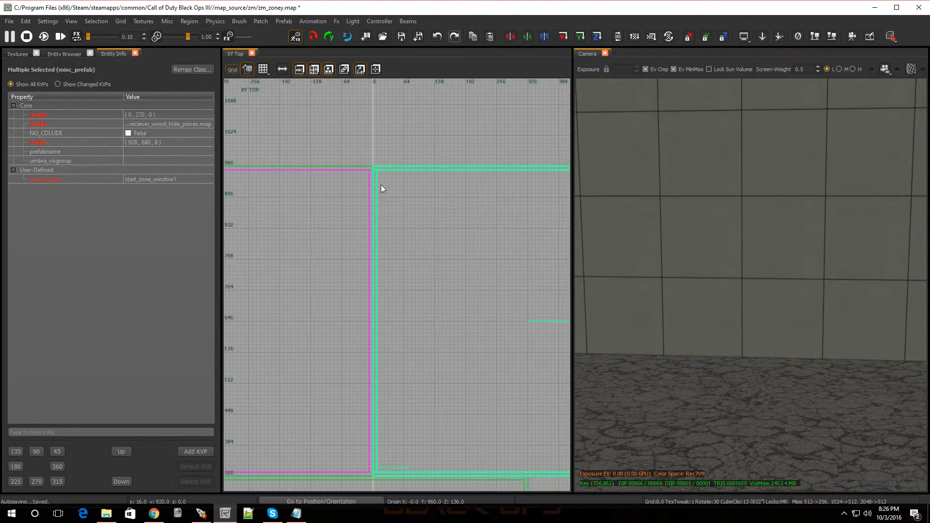
{"action": "scroll", "coordinate": [410, 344], "scroll_direction": "down", "scroll_amount": 5}
{"action": "scroll", "coordinate": [413, 411], "scroll_direction": "up", "scroll_amount": 6}
{"action": "scroll", "coordinate": [376, 327], "scroll_direction": "down", "scroll_amount": 4}
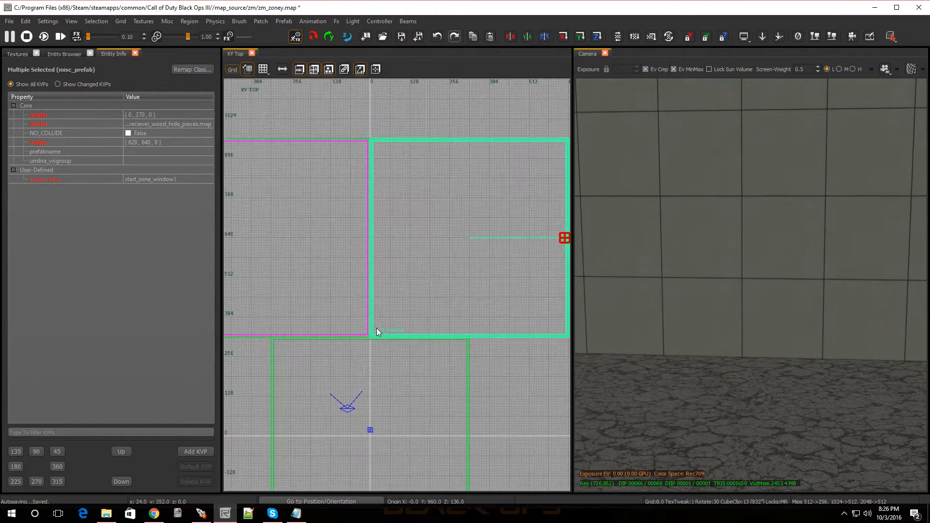
{"action": "scroll", "coordinate": [370, 355], "scroll_direction": "up", "scroll_amount": 3}
{"action": "scroll", "coordinate": [370, 355], "scroll_direction": "down", "scroll_amount": 1}
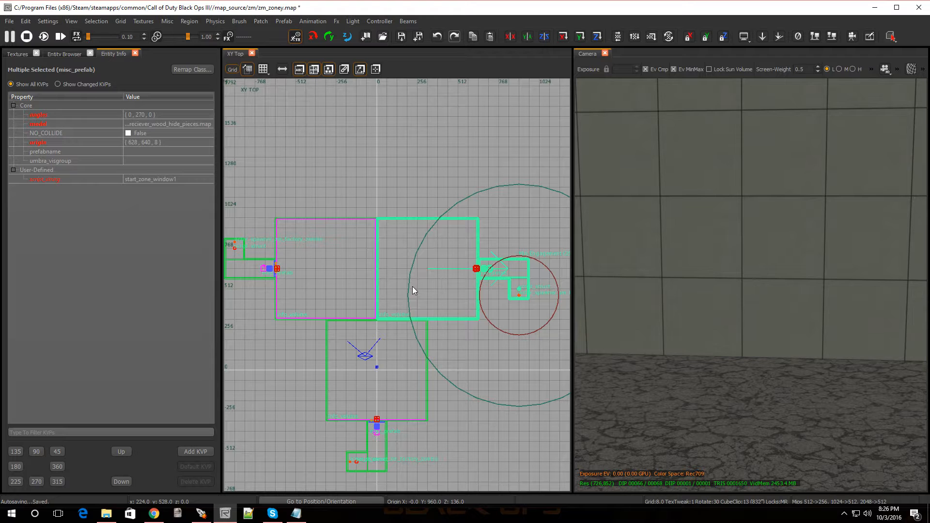
Duplicate the third room with its passage and entities, rotate the copy so its passage faces north, and move it north of both rooms.
{"action": "key", "text": "space"}
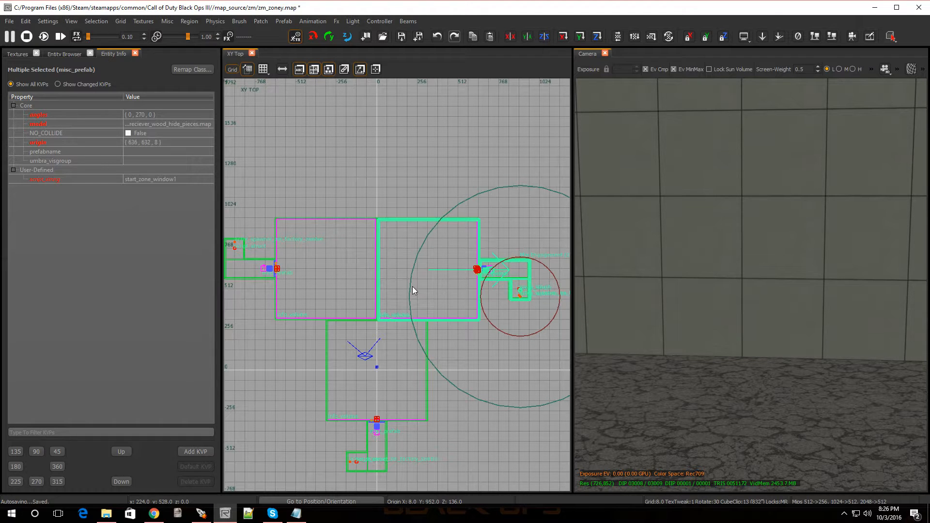
{"action": "key", "text": "r"}
{"action": "key", "text": "r"}
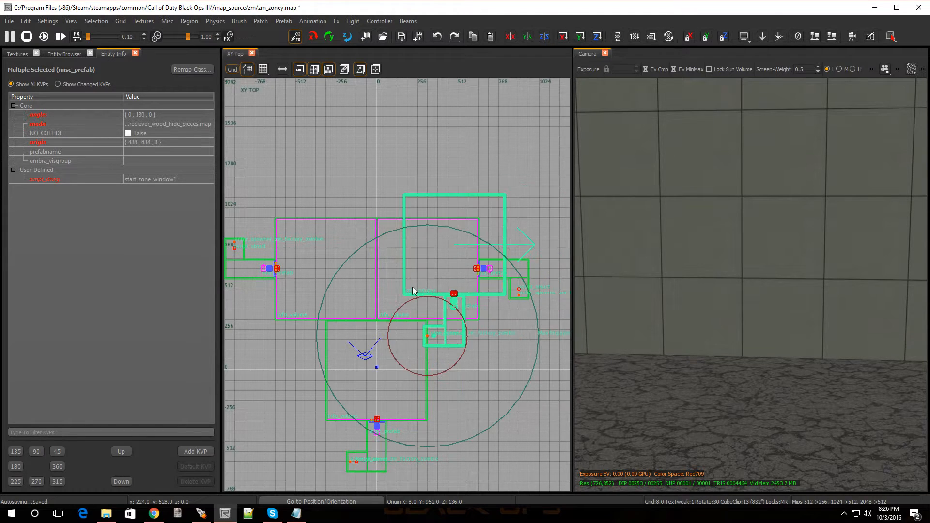
{"action": "key", "text": "r"}
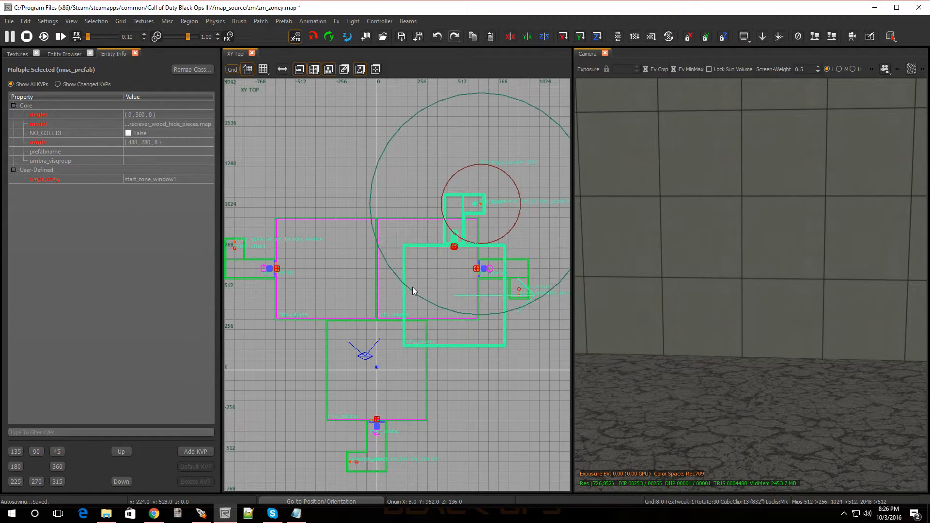
{"action": "left_click_drag", "start_coordinate": [452, 287], "coordinate": [372, 158]}
{"action": "scroll", "coordinate": [386, 207], "scroll_direction": "up", "scroll_amount": 3}
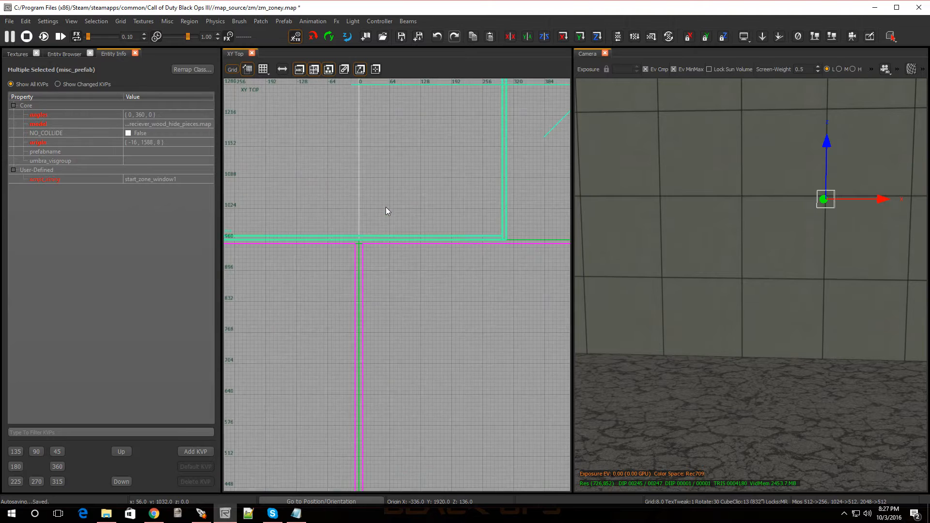
Centre the fourth room on the dividing wall between the two middle rooms, flush against their north walls.
{"action": "left_click_drag", "start_coordinate": [386, 208], "coordinate": [389, 207]}
{"action": "scroll", "coordinate": [389, 208], "scroll_direction": "down", "scroll_amount": 3}
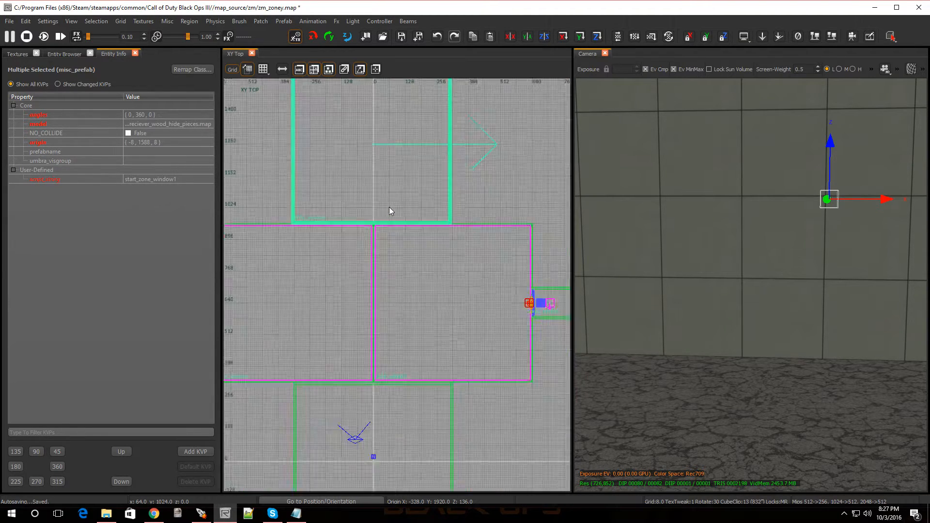
{"action": "scroll", "coordinate": [372, 207], "scroll_direction": "up", "scroll_amount": 2}
{"action": "left_click_drag", "start_coordinate": [369, 203], "coordinate": [373, 203]}
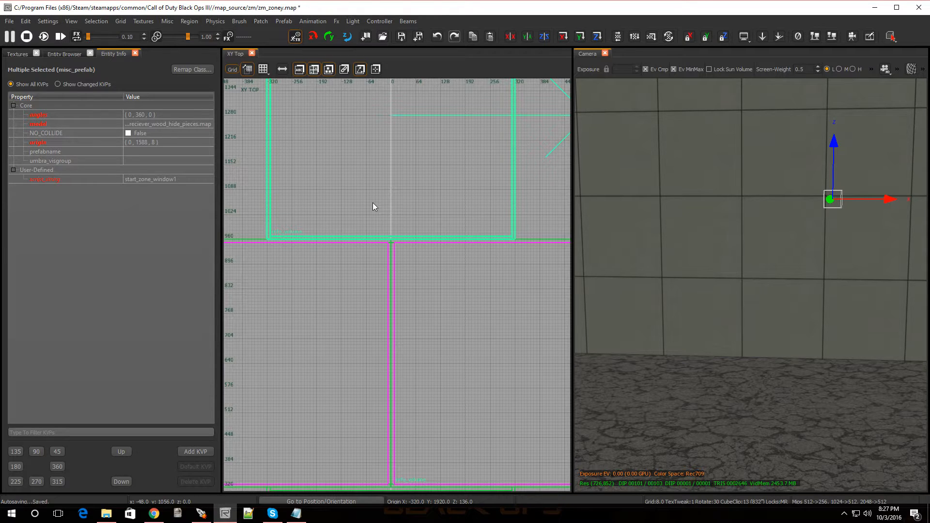
Examine the four-room layout in the top view, checking how the rooms and outside passages line up.
{"action": "scroll", "coordinate": [306, 259], "scroll_direction": "down", "scroll_amount": 3}
{"action": "scroll", "coordinate": [305, 252], "scroll_direction": "down", "scroll_amount": 3}
{"action": "scroll", "coordinate": [306, 245], "scroll_direction": "up", "scroll_amount": 3}
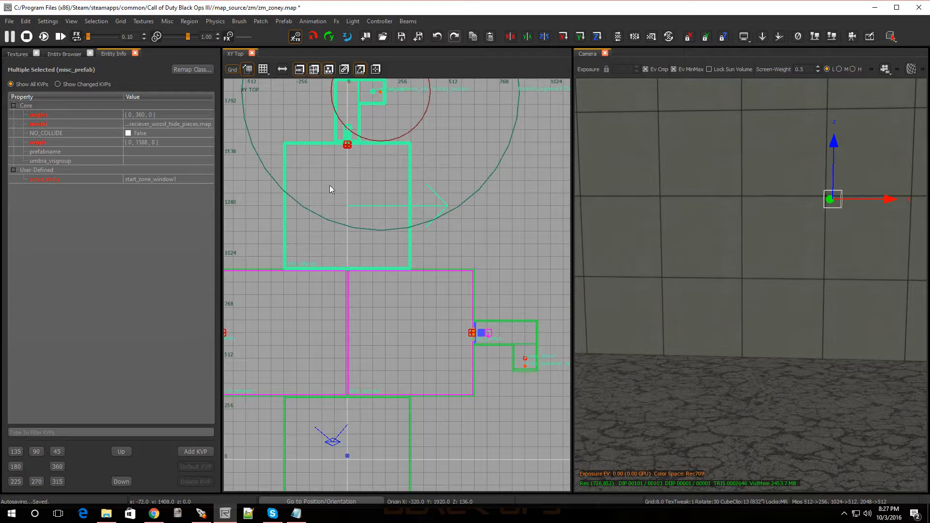
{"action": "scroll", "coordinate": [359, 242], "scroll_direction": "down", "scroll_amount": 2}
{"action": "scroll", "coordinate": [353, 262], "scroll_direction": "up", "scroll_amount": 2}
{"action": "scroll", "coordinate": [332, 208], "scroll_direction": "down", "scroll_amount": 3}
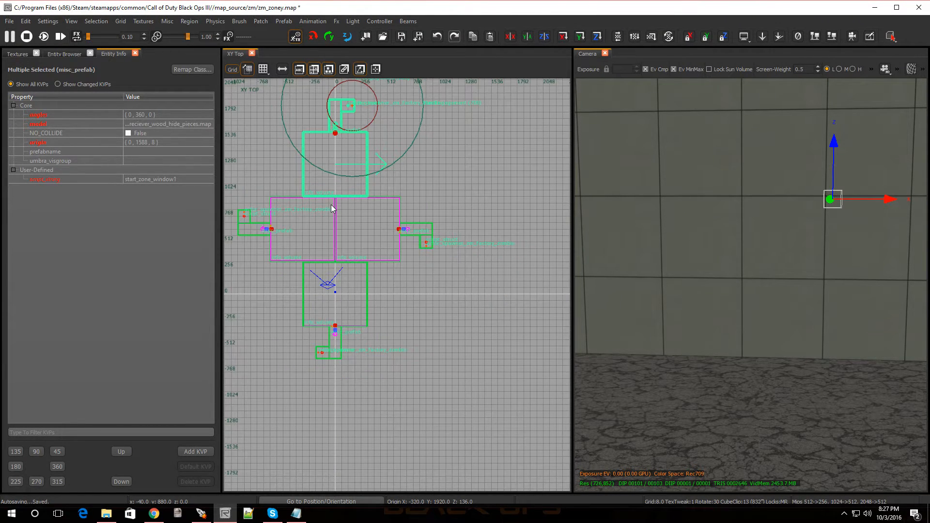
{"action": "scroll", "coordinate": [357, 198], "scroll_direction": "up", "scroll_amount": 3}
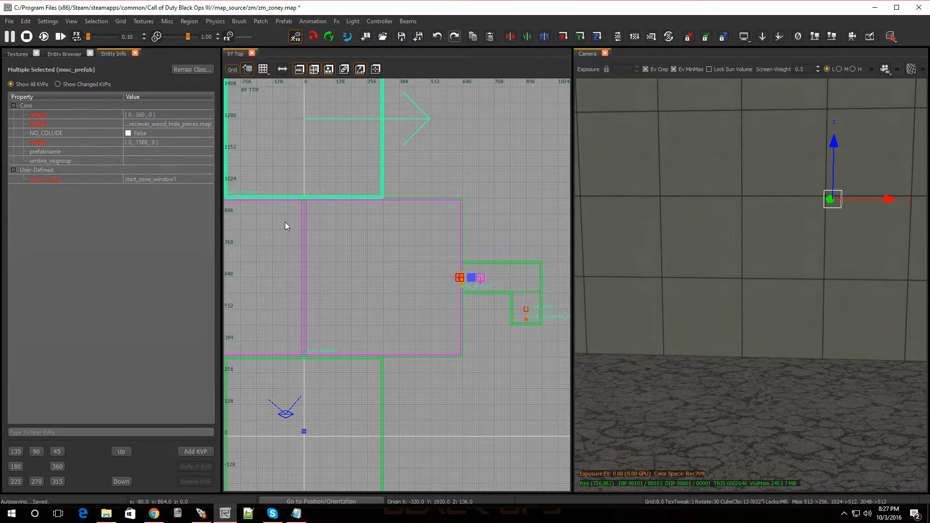
{"action": "scroll", "coordinate": [286, 227], "scroll_direction": "down", "scroll_amount": 3}
{"action": "scroll", "coordinate": [287, 253], "scroll_direction": "up", "scroll_amount": 2}
{"action": "scroll", "coordinate": [287, 253], "scroll_direction": "down", "scroll_amount": 1}
{"action": "scroll", "coordinate": [276, 261], "scroll_direction": "down", "scroll_amount": 3}
{"action": "scroll", "coordinate": [278, 261], "scroll_direction": "up", "scroll_amount": 2}
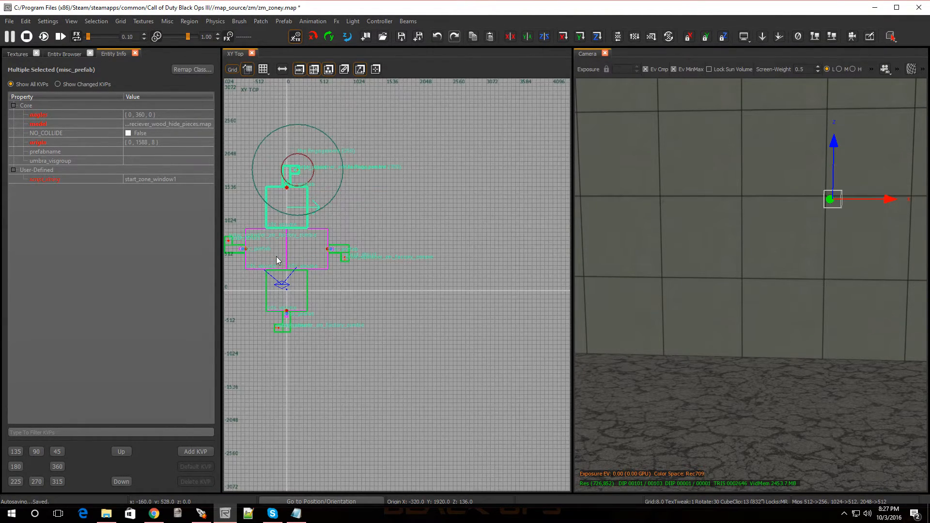
Close the Entity Info, Entity Browser and Textures panels to enlarge the top and camera views.
{"action": "left_click", "coordinate": [136, 53]}
{"action": "left_click", "coordinate": [90, 53]}
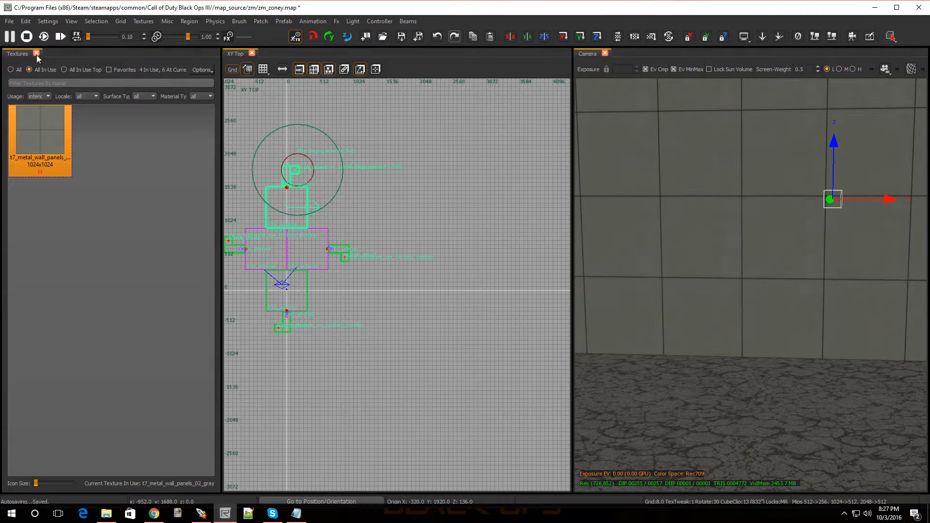
{"action": "left_click", "coordinate": [36, 53]}
{"action": "scroll", "coordinate": [112, 214], "scroll_direction": "up", "scroll_amount": 3}
{"action": "scroll", "coordinate": [97, 218], "scroll_direction": "down", "scroll_amount": 2}
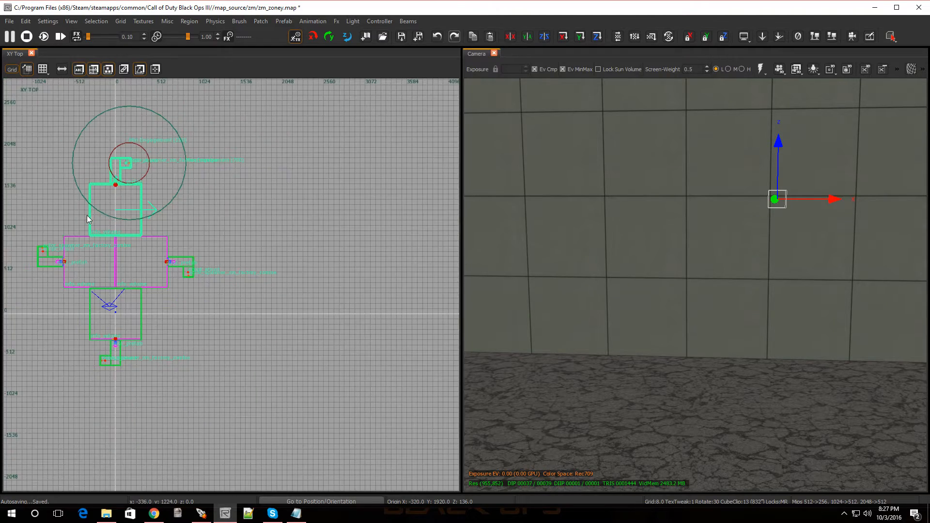
Deselect the copied north room and its entities, keeping the whole map layout in the top view.
{"action": "key", "text": "ctrl+Tab"}
{"action": "scroll", "coordinate": [200, 286], "scroll_direction": "up", "scroll_amount": 3}
{"action": "key", "text": "ctrl+Tab"}
{"action": "key", "text": "ctrl+Tab"}
{"action": "scroll", "coordinate": [199, 282], "scroll_direction": "down", "scroll_amount": 6}
{"action": "scroll", "coordinate": [190, 320], "scroll_direction": "up", "scroll_amount": 2}
{"action": "scroll", "coordinate": [190, 321], "scroll_direction": "down", "scroll_amount": 2}
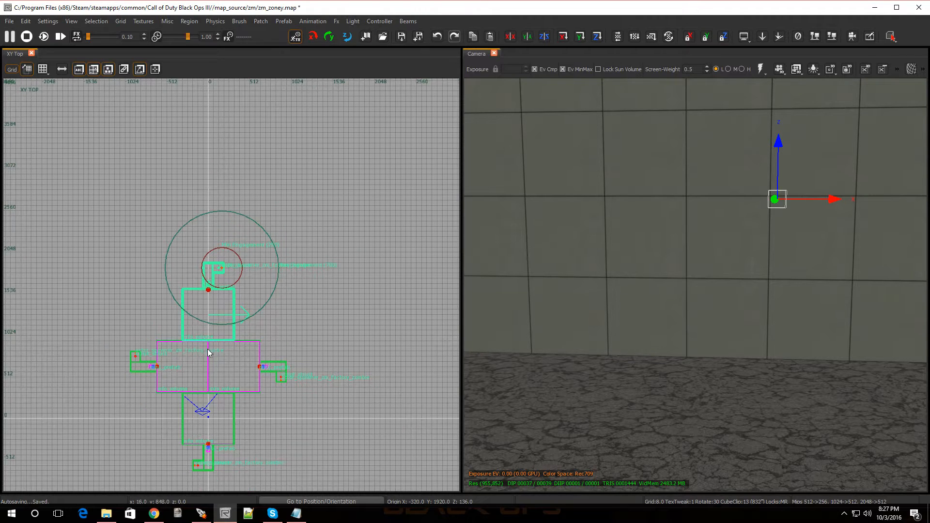
{"action": "key", "text": "Escape"}
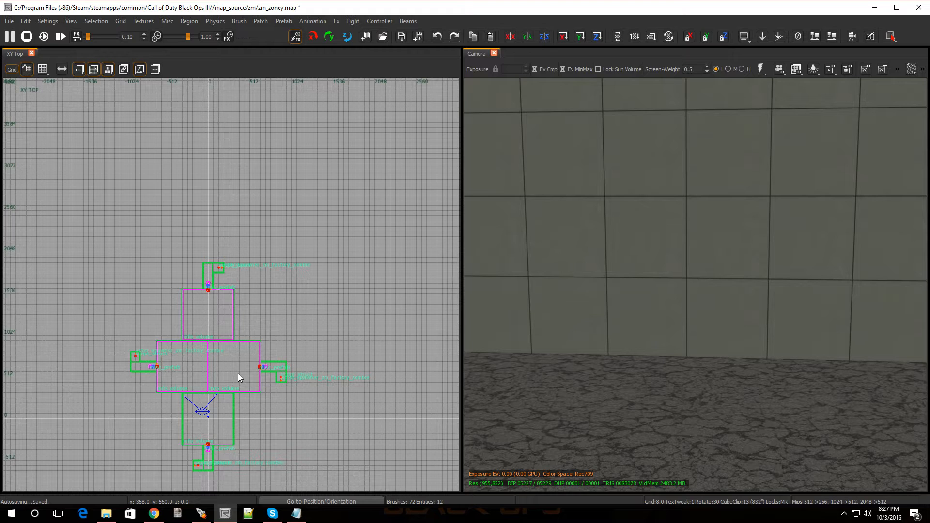
Inspect the rooms in the 3D camera from inside the start room and from above the zone volumes.
{"action": "right_click_drag", "start_coordinate": [469, 339], "coordinate": [469, 338]}
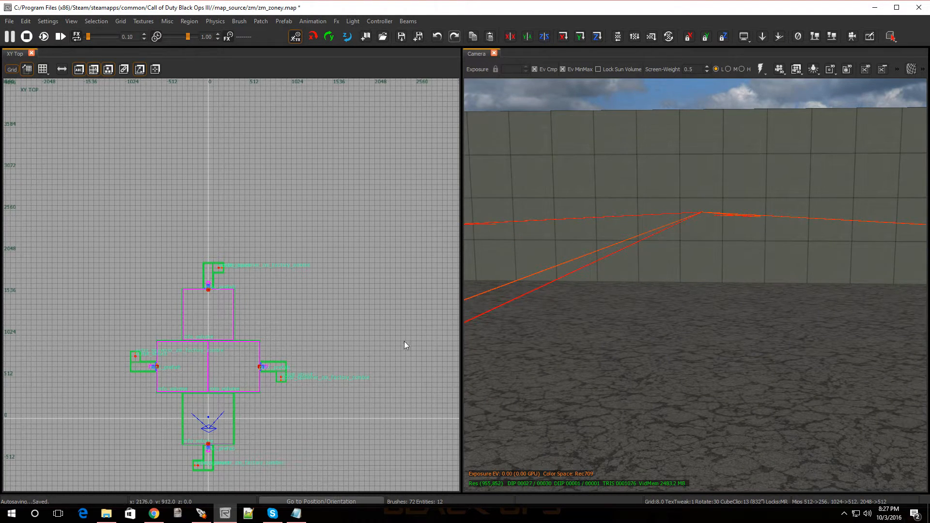
{"action": "right_click_drag", "start_coordinate": [616, 299], "coordinate": [616, 299]}
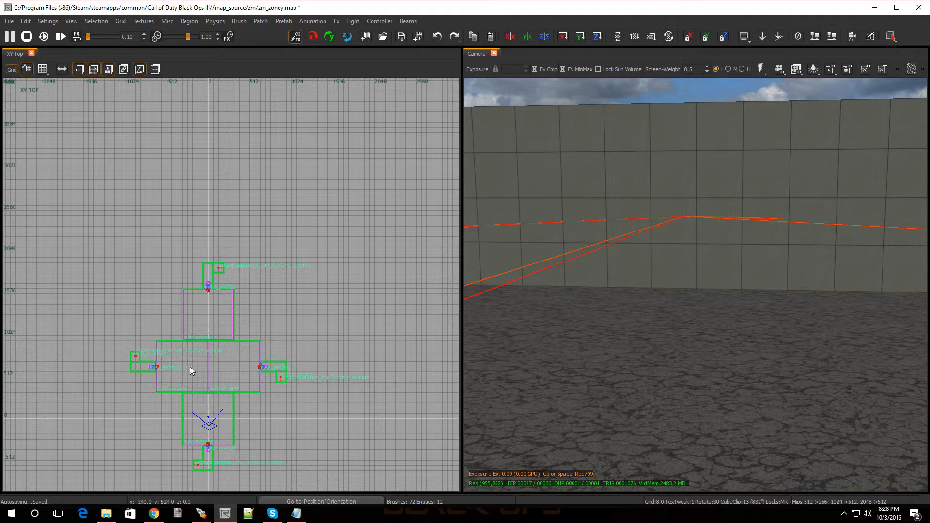
{"action": "scroll", "coordinate": [164, 374], "scroll_direction": "up", "scroll_amount": 4}
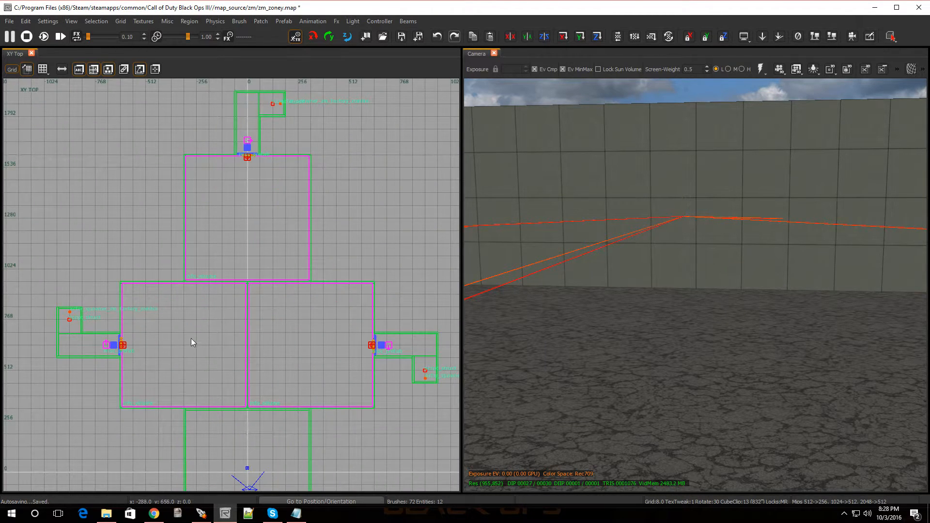
{"action": "right_click_drag", "start_coordinate": [556, 311], "coordinate": [556, 311]}
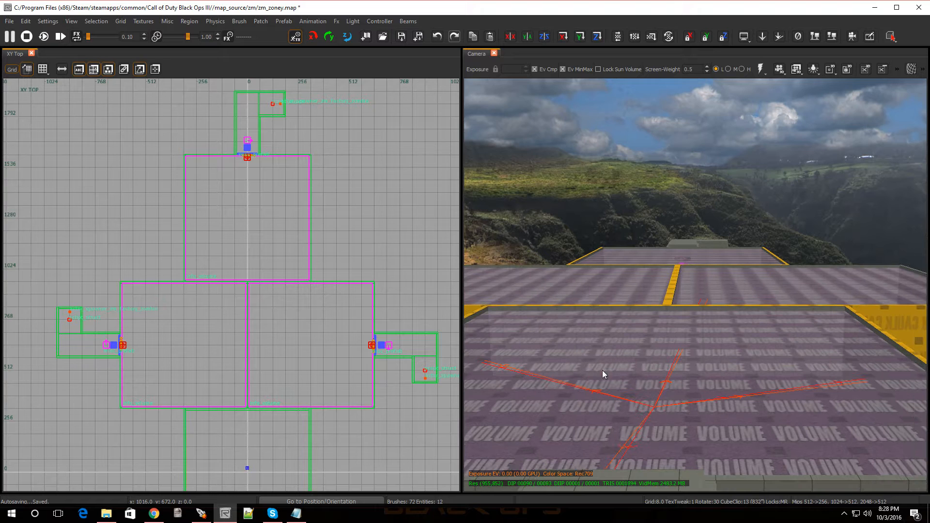
Examine the info volumes of the four rooms by selecting them together, clearing the selection each time.
{"action": "left_click", "coordinate": [621, 368], "text": "shift"}
{"action": "left_click", "coordinate": [605, 287], "text": "shift"}
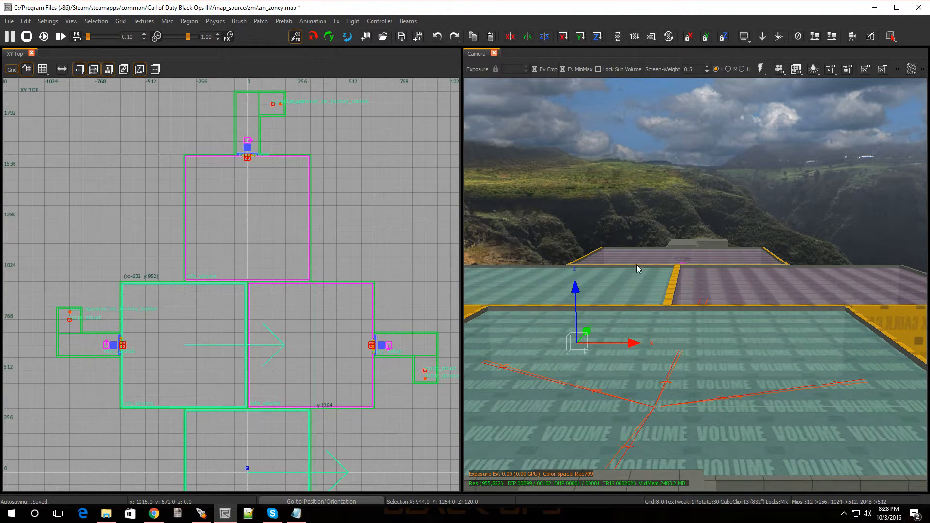
{"action": "left_click", "coordinate": [723, 294], "text": "shift"}
{"action": "left_click", "coordinate": [690, 252], "text": "shift"}
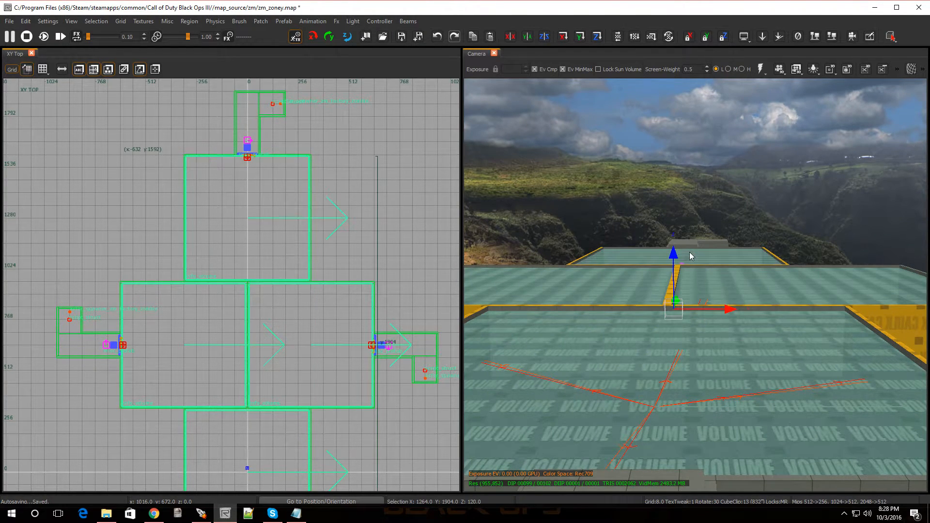
{"action": "key", "text": "Escape"}
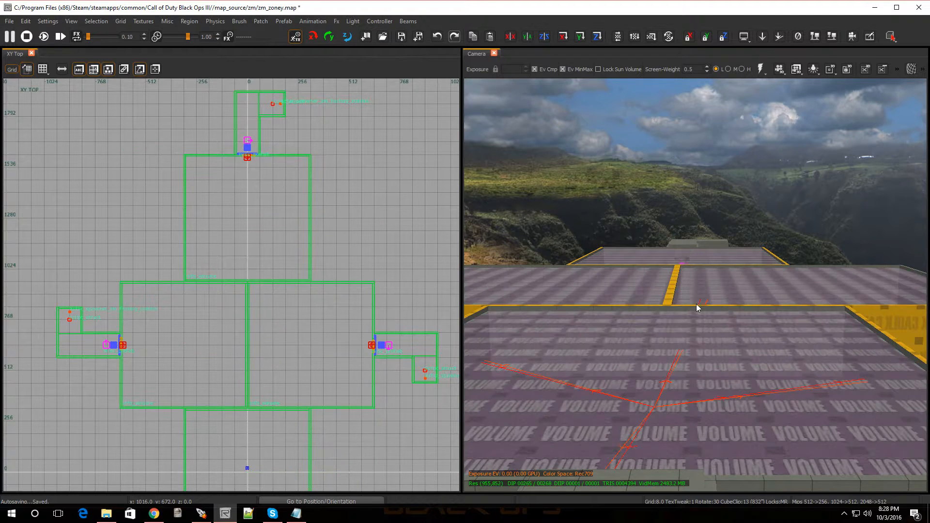
{"action": "left_click", "coordinate": [673, 333], "text": "shift"}
{"action": "left_click", "coordinate": [621, 286], "text": "shift"}
{"action": "left_click", "coordinate": [645, 249], "text": "shift"}
{"action": "left_click", "coordinate": [758, 300], "text": "shift"}
{"action": "key", "text": "Escape"}
Set script_string to zone1_spawners on the info volume of the west room beyond the start room.
{"action": "right_click_drag", "start_coordinate": [650, 336], "coordinate": [649, 376]}
{"action": "left_click", "coordinate": [610, 348]}
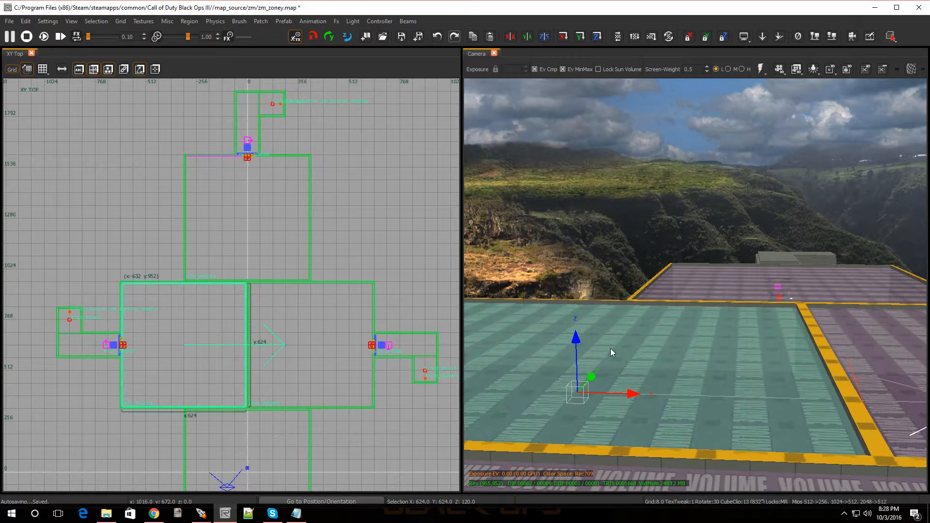
{"action": "key", "text": "n"}
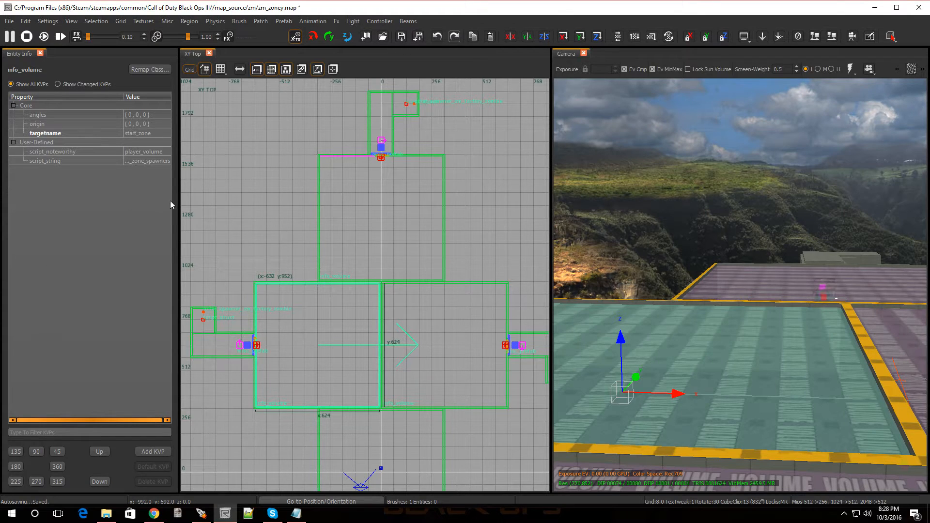
{"action": "left_click_drag", "start_coordinate": [178, 208], "coordinate": [307, 204]}
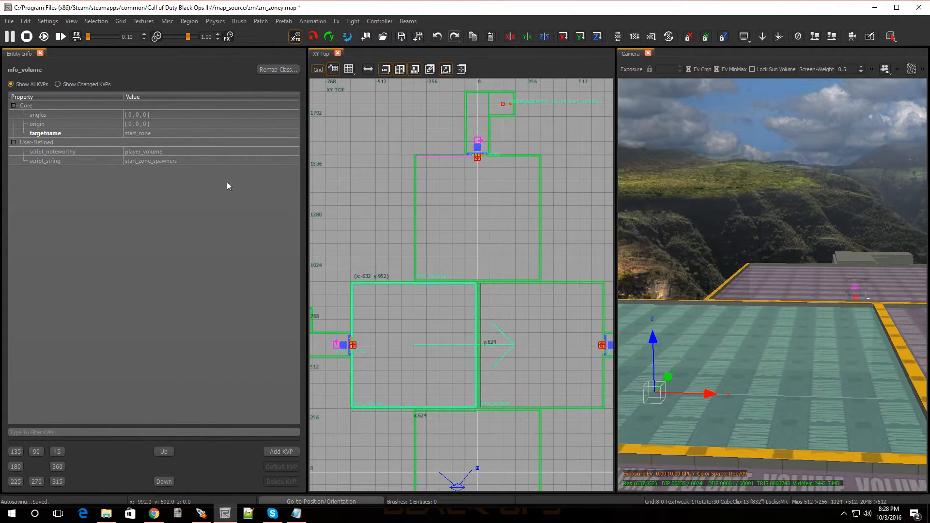
{"action": "double_click", "coordinate": [143, 162]}
{"action": "left_click", "coordinate": [151, 161]}
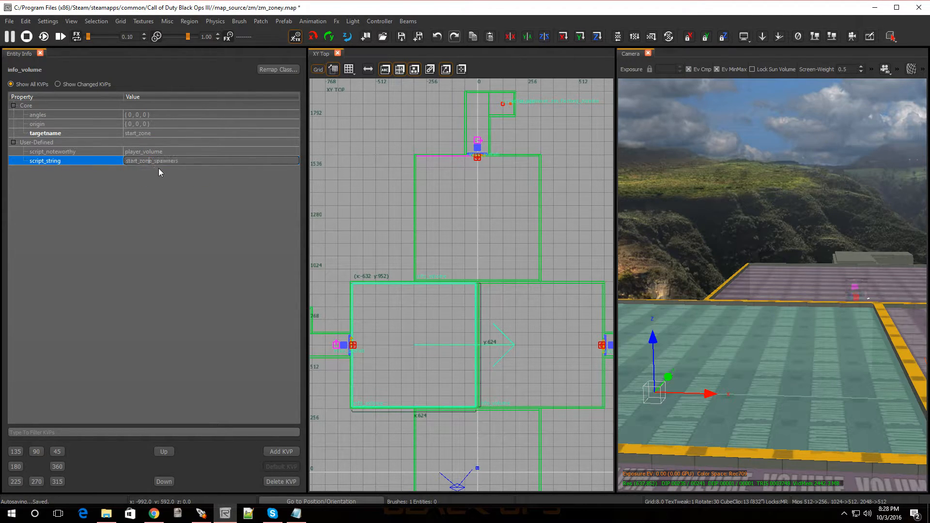
{"action": "left_click_drag", "start_coordinate": [126, 160], "coordinate": [144, 160]}
{"action": "left_click_drag", "start_coordinate": [139, 160], "coordinate": [124, 163]}
{"action": "key", "text": "BackSpace"}
{"action": "key", "text": "Return"}
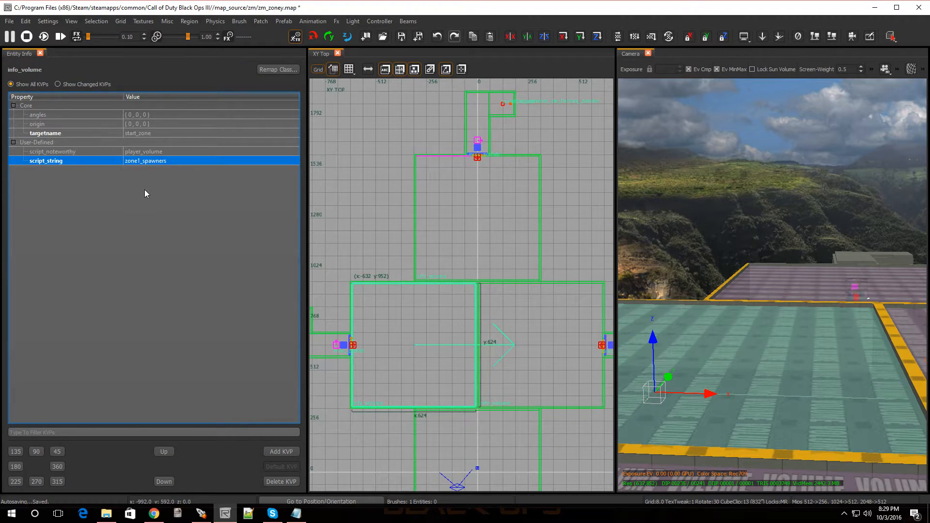
Set the west room volume's targetname to zone1 and deselect the volume.
{"action": "left_click", "coordinate": [151, 133]}
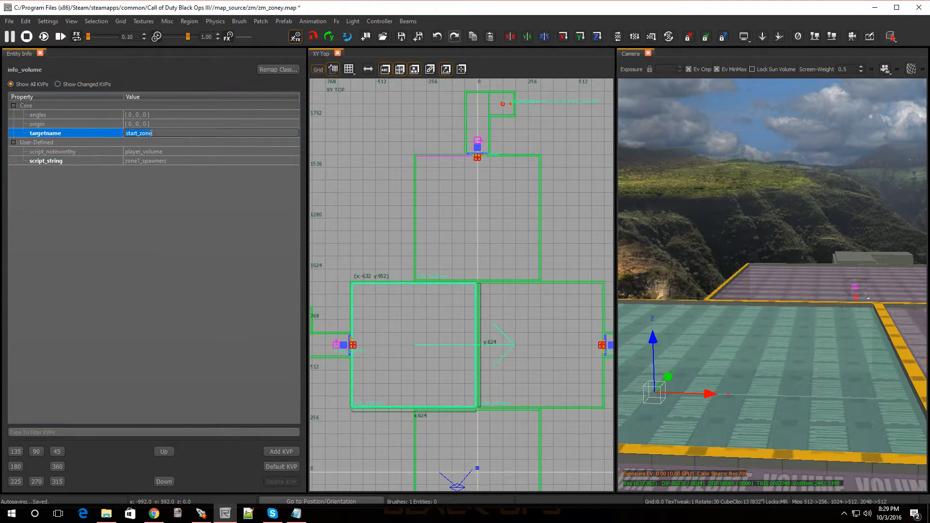
{"action": "key", "text": "BackSpace"}
{"action": "key", "text": "BackSpace"}
{"action": "key", "text": "BackSpace"}
{"action": "key", "text": "BackSpace"}
{"action": "key", "text": "BackSpace"}
{"action": "key", "text": "BackSpace"}
{"action": "key", "text": "BackSpace"}
{"action": "key", "text": "BackSpace"}
{"action": "key", "text": "BackSpace"}
{"action": "key", "text": "BackSpace"}
{"action": "type", "text": "zone1"}
{"action": "key", "text": "Return"}
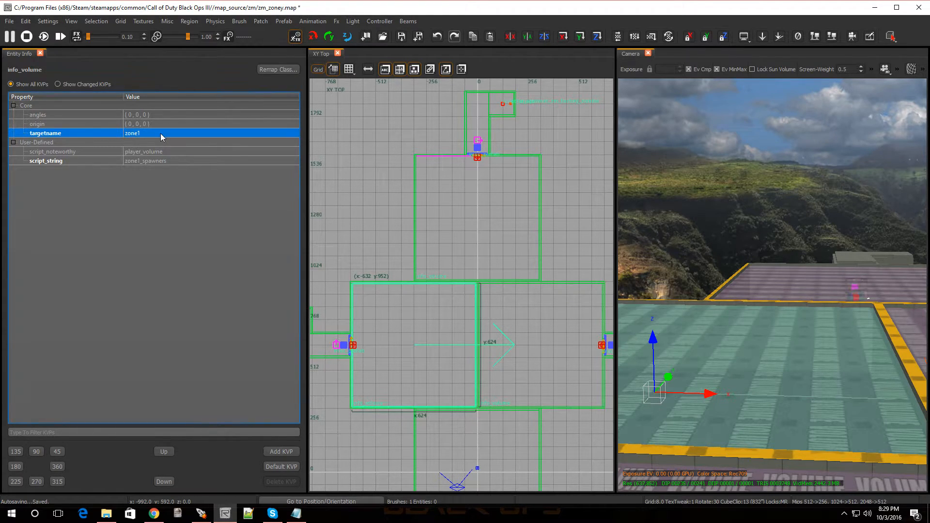
{"action": "key", "text": "Escape"}
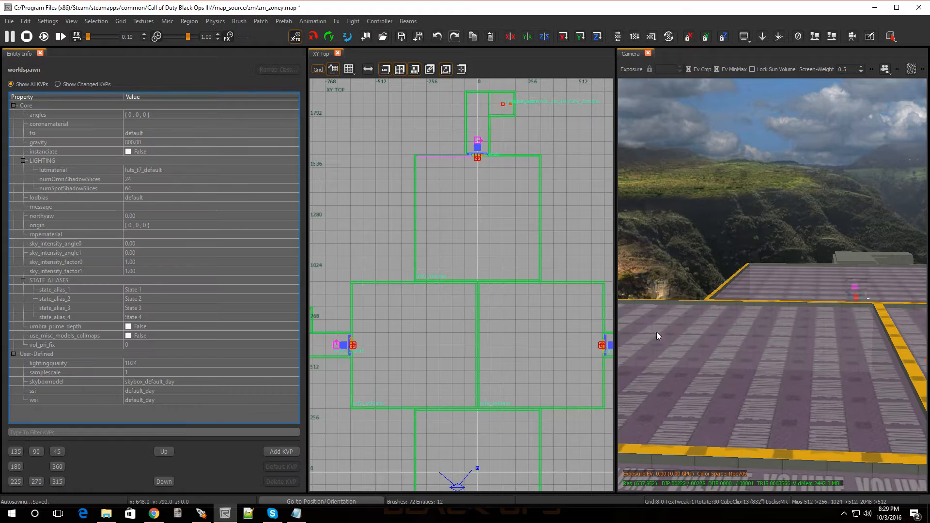
Set script_string to zone1_window1 on the wooden barricade prefab in the west room's window.
{"action": "right_click", "coordinate": [633, 325]}
{"action": "right_click_drag", "start_coordinate": [772, 285], "coordinate": [693, 268]}
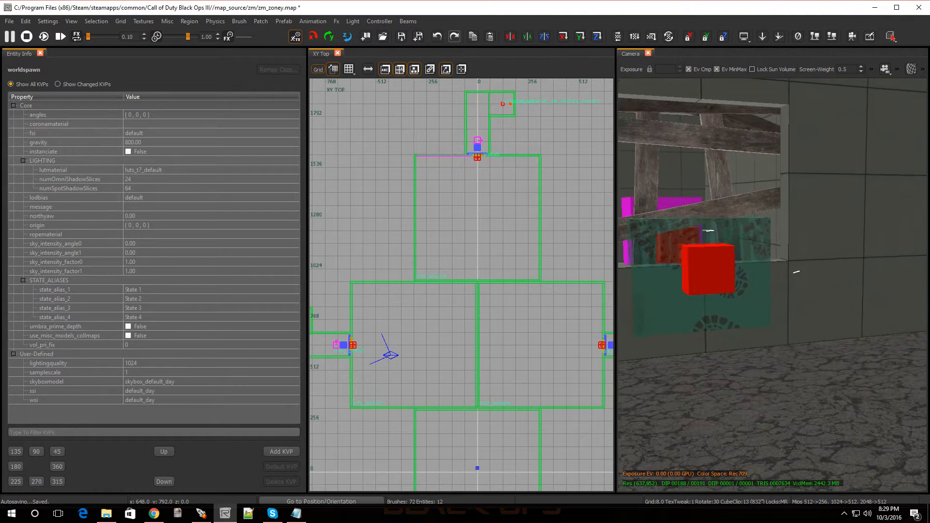
{"action": "left_click", "coordinate": [696, 259]}
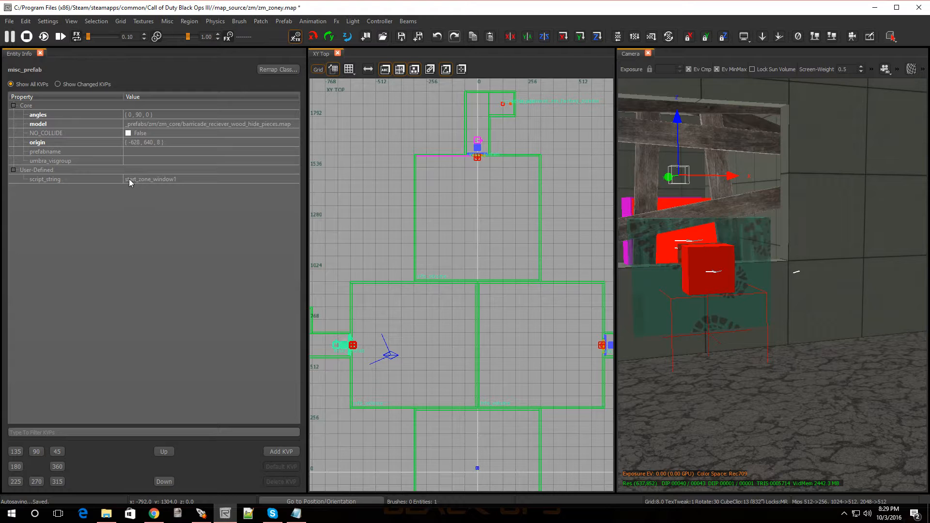
{"action": "double_click", "coordinate": [149, 180]}
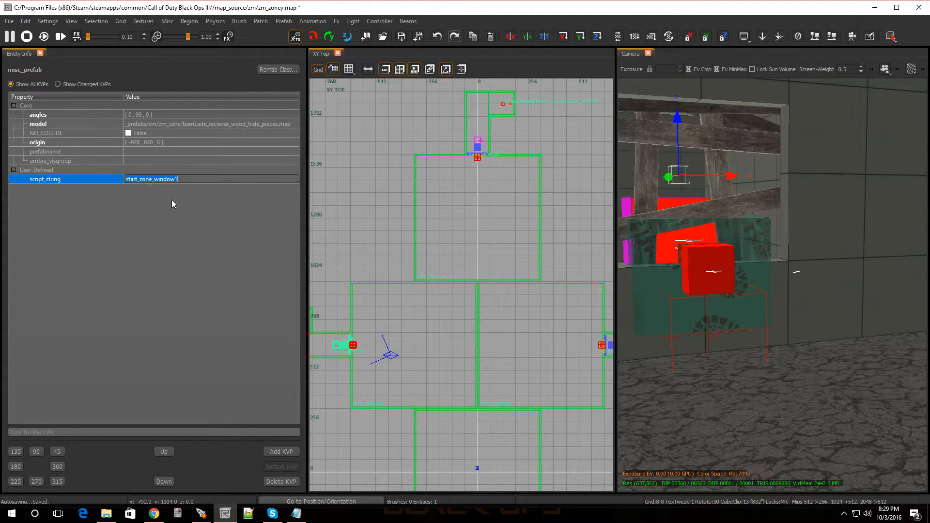
{"action": "left_click", "coordinate": [157, 188]}
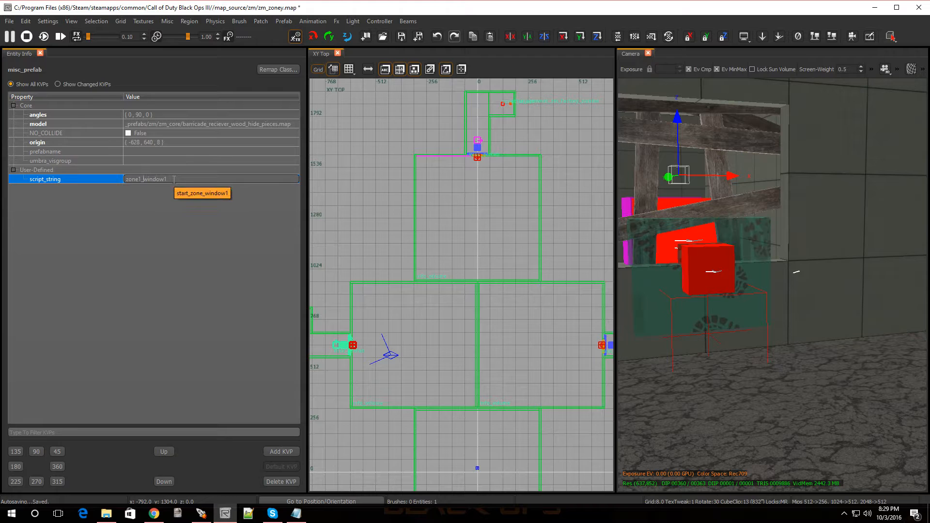
{"action": "key", "text": "Return"}
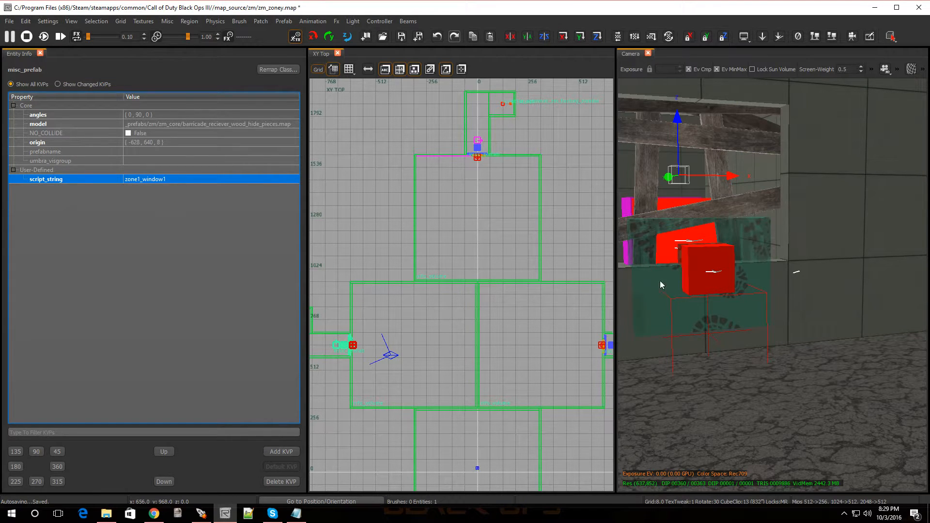
{"action": "key", "text": "Escape"}
Set script_string to zone1_window1 on the red spawn location struct outside the west room's window.
{"action": "mouse_move", "coordinate": [719, 287]}
{"action": "right_mouse_down"}
{"action": "mouse_move", "coordinate": [713, 257]}
{"action": "mouse_move", "coordinate": [698, 262]}
{"action": "mouse_move", "coordinate": [737, 252]}
{"action": "mouse_move", "coordinate": [765, 276]}
{"action": "mouse_move", "coordinate": [766, 296]}
{"action": "mouse_move", "coordinate": [814, 262]}
{"action": "mouse_move", "coordinate": [718, 289]}
{"action": "right_mouse_up"}
{"action": "left_click", "coordinate": [754, 389]}
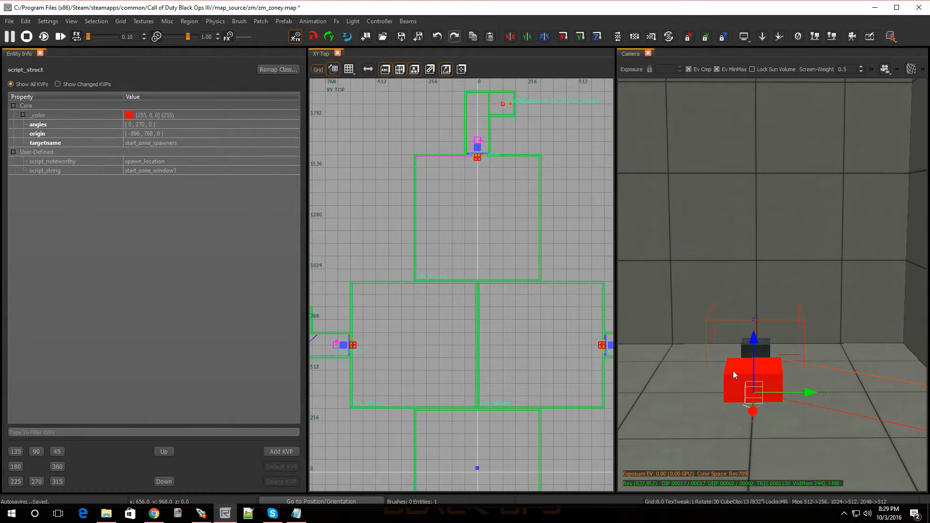
{"action": "left_click", "coordinate": [152, 170]}
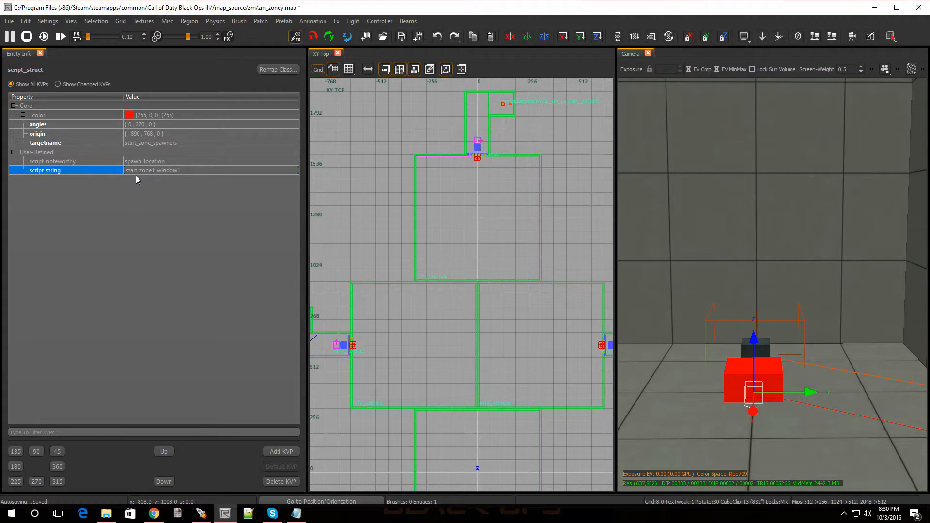
{"action": "left_click_drag", "start_coordinate": [139, 170], "coordinate": [120, 170]}
{"action": "key", "text": "BackSpace"}
Set the spawn location struct's targetname to zone1_spawners and deselect it.
{"action": "left_click", "coordinate": [145, 142]}
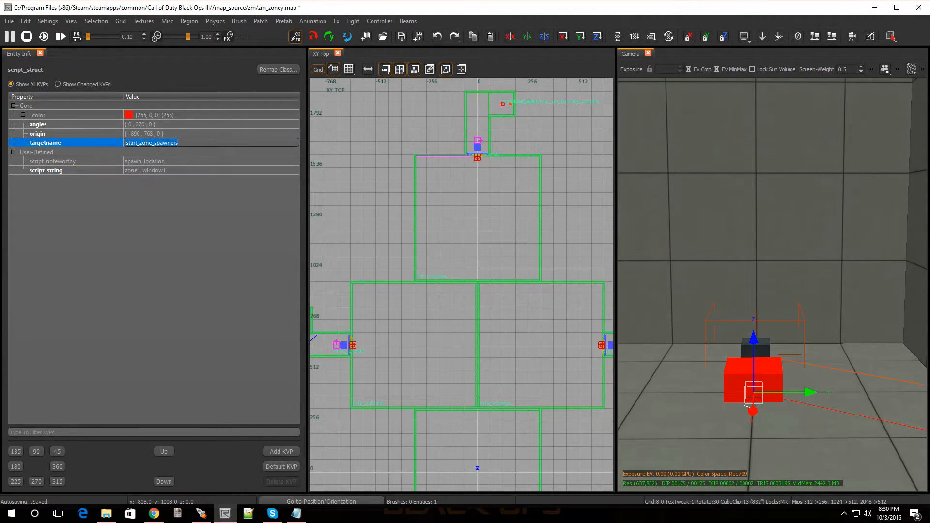
{"action": "left_click", "coordinate": [153, 142]}
{"action": "type", "text": "1"}
{"action": "left_click_drag", "start_coordinate": [139, 143], "coordinate": [122, 144]}
{"action": "key", "text": "BackSpace"}
{"action": "key", "text": "Return"}
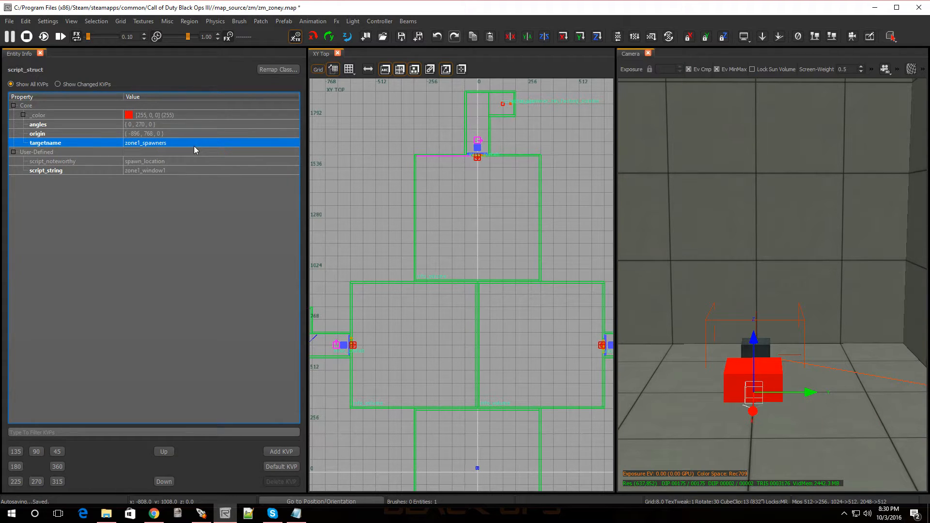
{"action": "key", "text": "Escape"}
Set targetname to zone1_spawners on the factory zombie spawner behind the spawn location struct.
{"action": "left_click", "coordinate": [748, 345]}
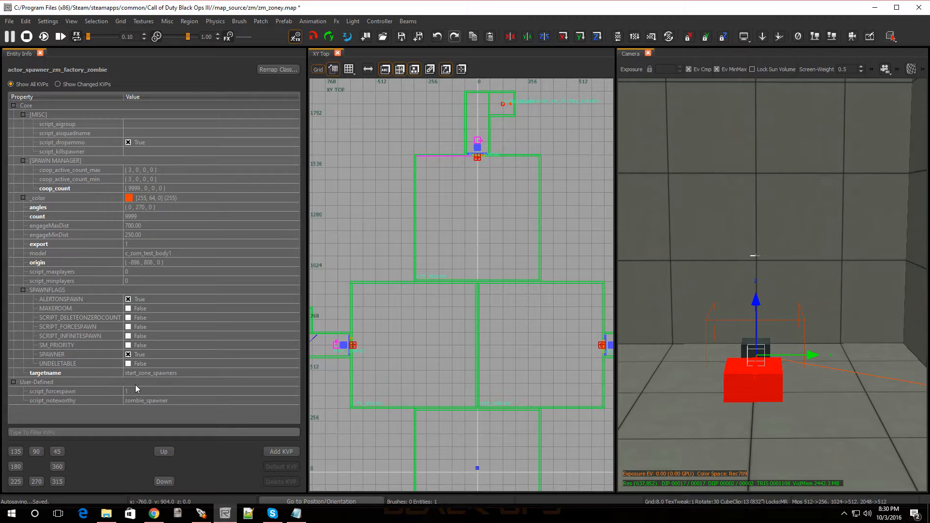
{"action": "double_click", "coordinate": [148, 371]}
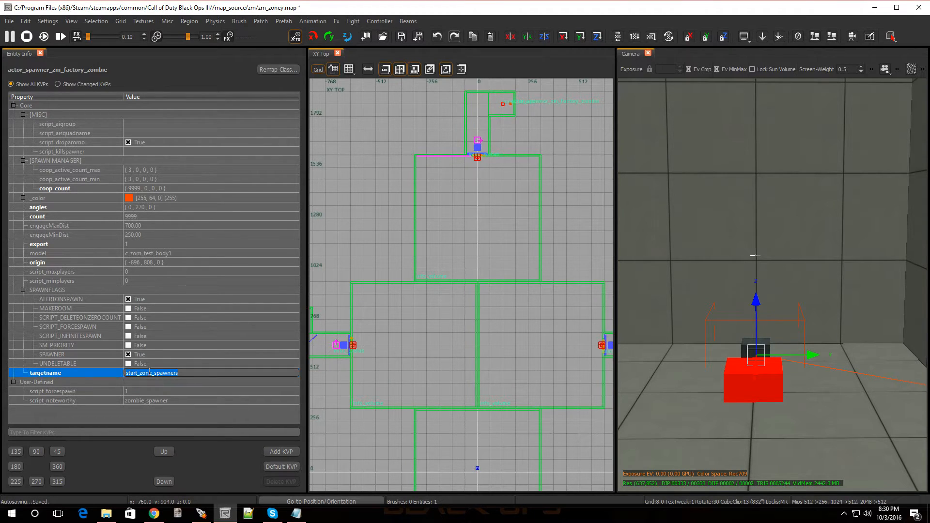
{"action": "left_click", "coordinate": [153, 372]}
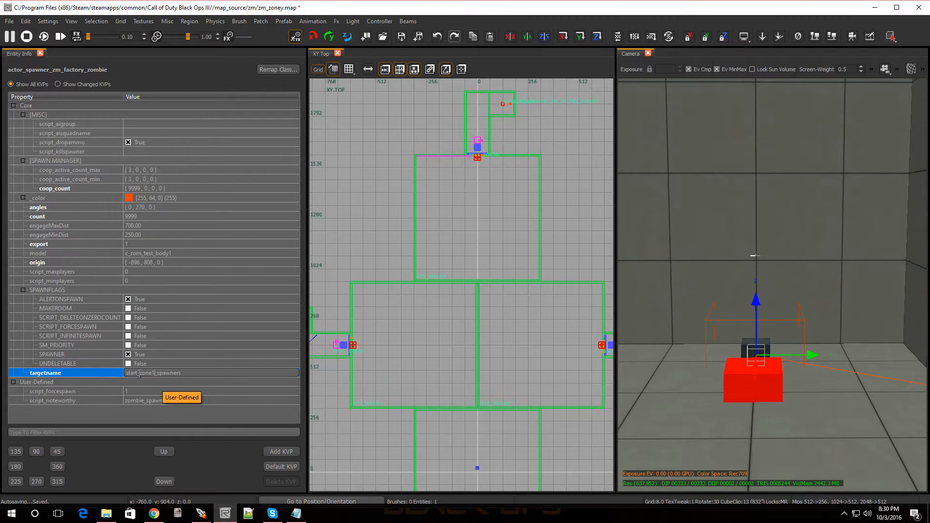
{"action": "left_click_drag", "start_coordinate": [139, 373], "coordinate": [121, 372]}
{"action": "key", "text": "BackSpace"}
{"action": "key", "text": "Return"}
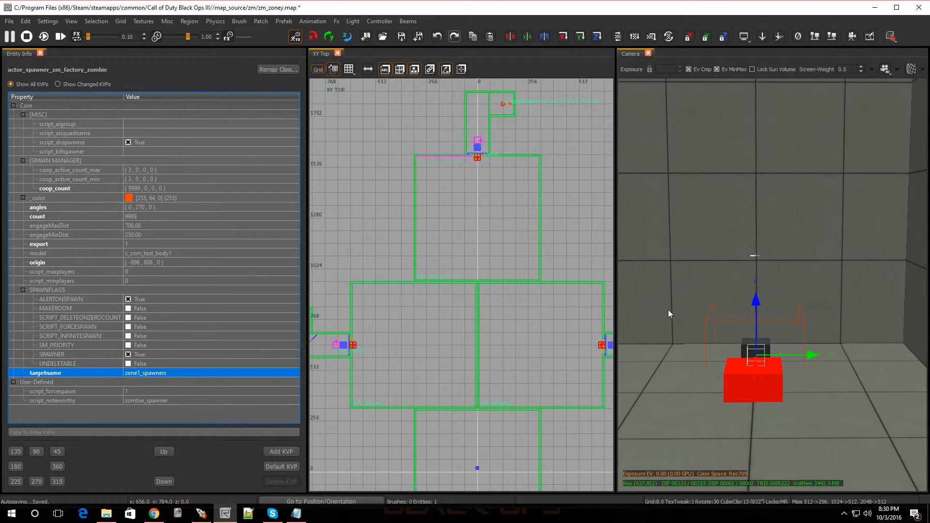
{"action": "key", "text": "Escape"}
Review the properties of the zone1 volume and its zombie spawner to check that their names match.
{"action": "mouse_move", "coordinate": [670, 309]}
{"action": "right_mouse_down"}
{"action": "mouse_move", "coordinate": [698, 309]}
{"action": "mouse_move", "coordinate": [737, 291]}
{"action": "mouse_move", "coordinate": [824, 293]}
{"action": "mouse_move", "coordinate": [727, 291]}
{"action": "mouse_move", "coordinate": [727, 335]}
{"action": "mouse_move", "coordinate": [678, 330]}
{"action": "mouse_move", "coordinate": [707, 310]}
{"action": "mouse_move", "coordinate": [746, 310]}
{"action": "mouse_move", "coordinate": [756, 324]}
{"action": "mouse_move", "coordinate": [712, 315]}
{"action": "mouse_move", "coordinate": [838, 310]}
{"action": "mouse_move", "coordinate": [756, 315]}
{"action": "mouse_move", "coordinate": [759, 300]}
{"action": "mouse_move", "coordinate": [756, 325]}
{"action": "right_mouse_up"}
{"action": "right_click_drag", "start_coordinate": [659, 420], "coordinate": [690, 406]}
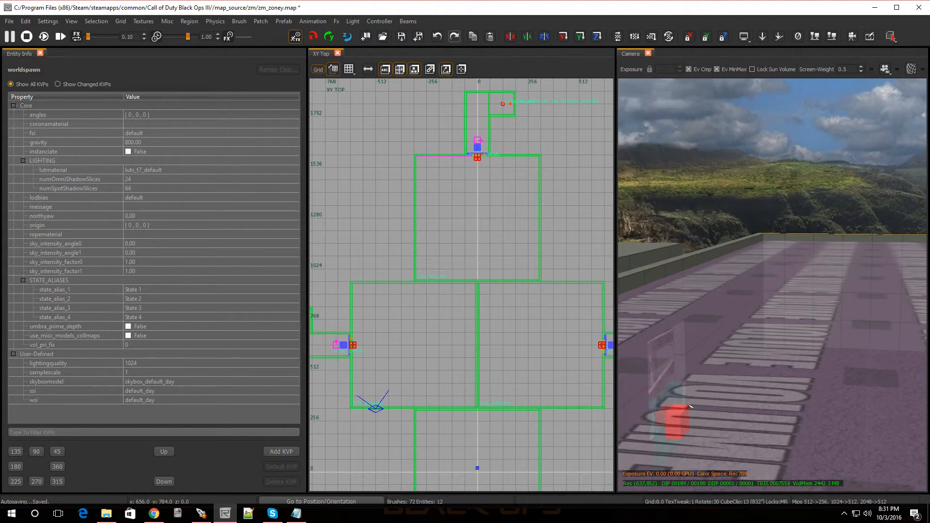
{"action": "left_click", "coordinate": [824, 328]}
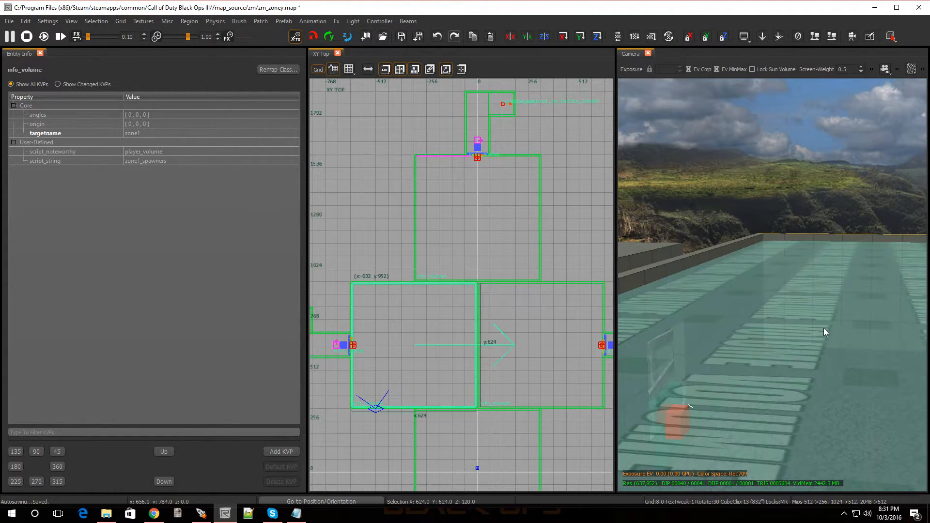
{"action": "mouse_move", "coordinate": [752, 344]}
{"action": "right_mouse_down"}
{"action": "mouse_move", "coordinate": [688, 330]}
{"action": "mouse_move", "coordinate": [751, 350]}
{"action": "right_mouse_up"}
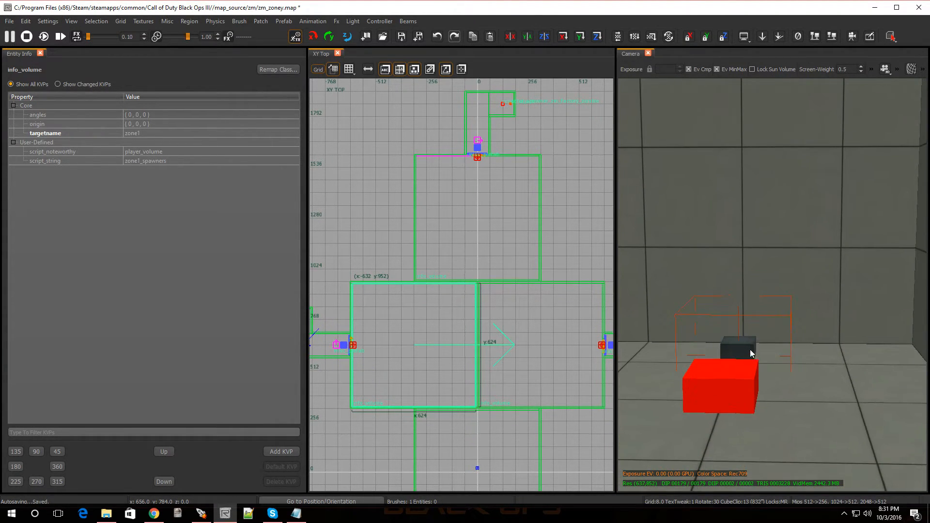
{"action": "left_click", "coordinate": [741, 346], "text": "shift"}
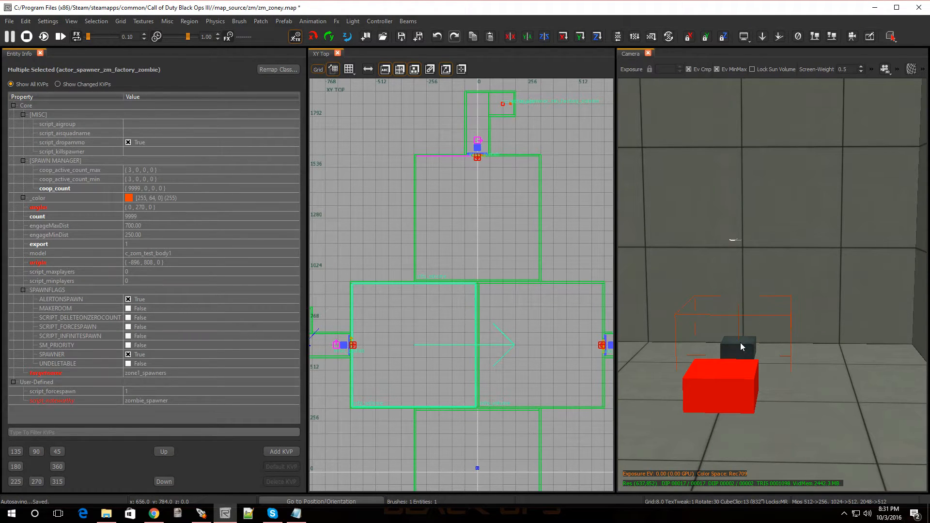
{"action": "right_click_drag", "start_coordinate": [741, 342], "coordinate": [697, 339]}
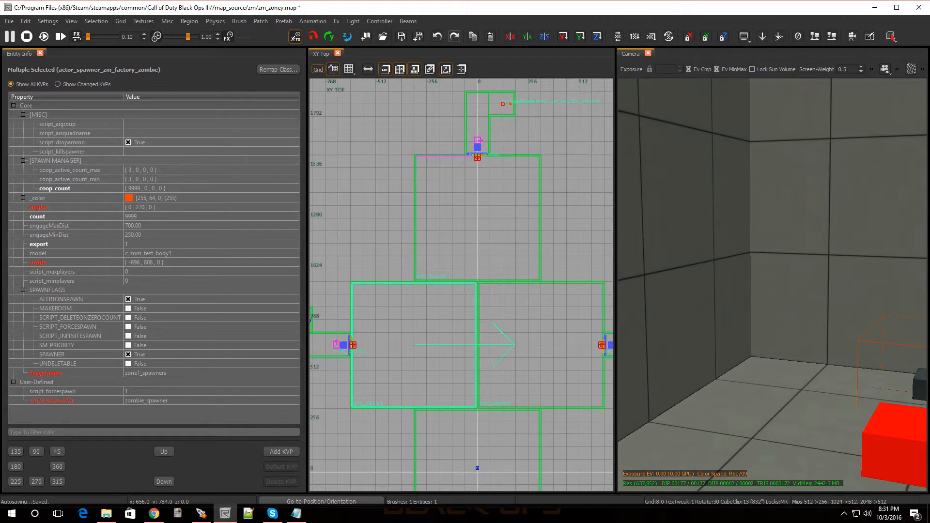
{"action": "right_click_drag", "start_coordinate": [741, 343], "coordinate": [747, 343]}
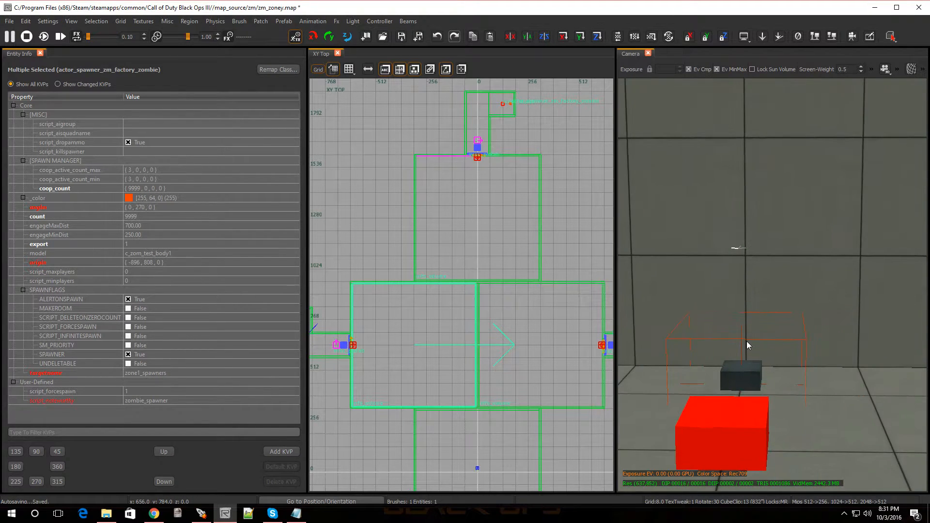
{"action": "left_click", "coordinate": [747, 345], "text": "shift"}
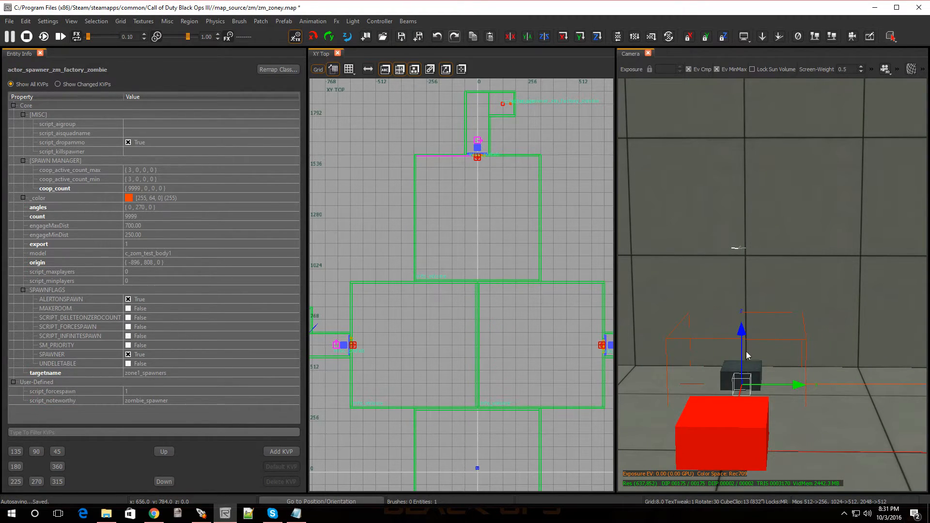
{"action": "scroll", "coordinate": [746, 345], "scroll_direction": "down", "scroll_amount": 3}
{"action": "right_click_drag", "start_coordinate": [746, 345], "coordinate": [727, 325]}
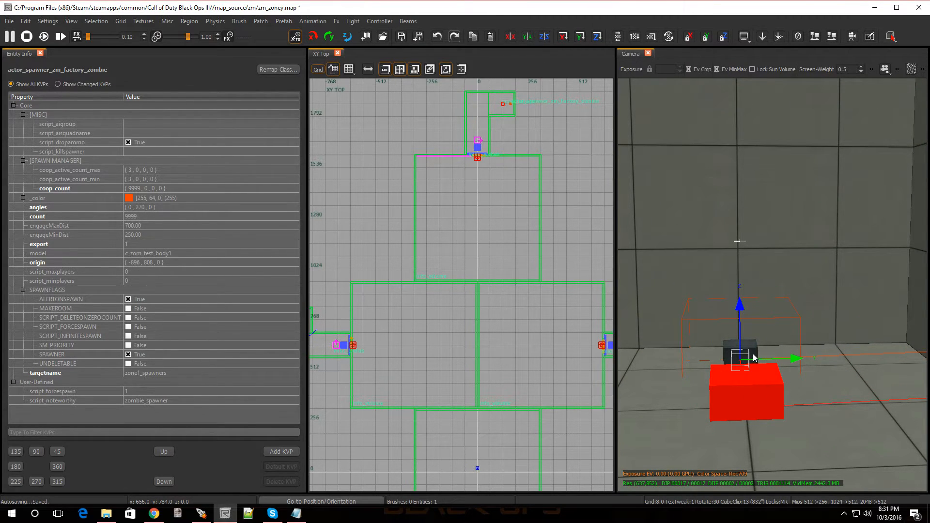
{"action": "key", "text": "Escape"}
{"action": "right_click_drag", "start_coordinate": [814, 354], "coordinate": [818, 405]}
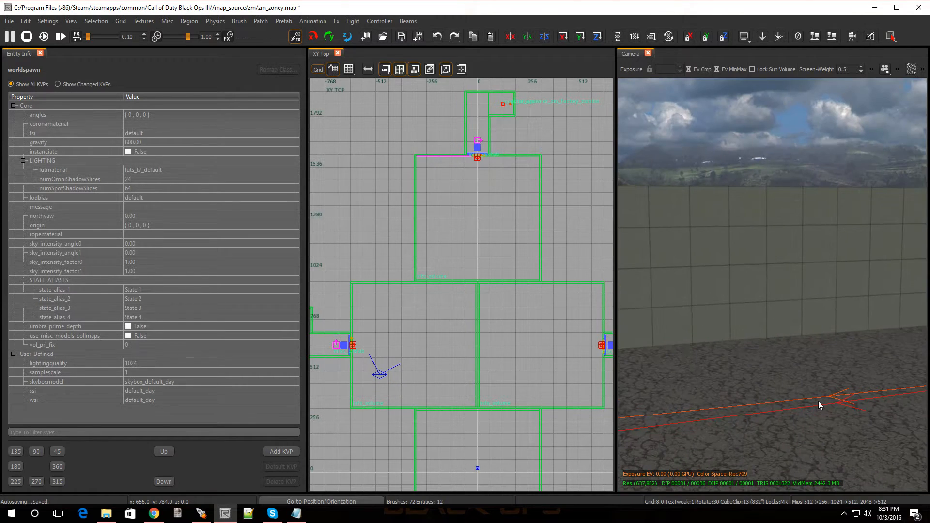
{"action": "scroll", "coordinate": [552, 374], "scroll_direction": "down", "scroll_amount": 5}
{"action": "scroll", "coordinate": [553, 373], "scroll_direction": "up", "scroll_amount": 4}
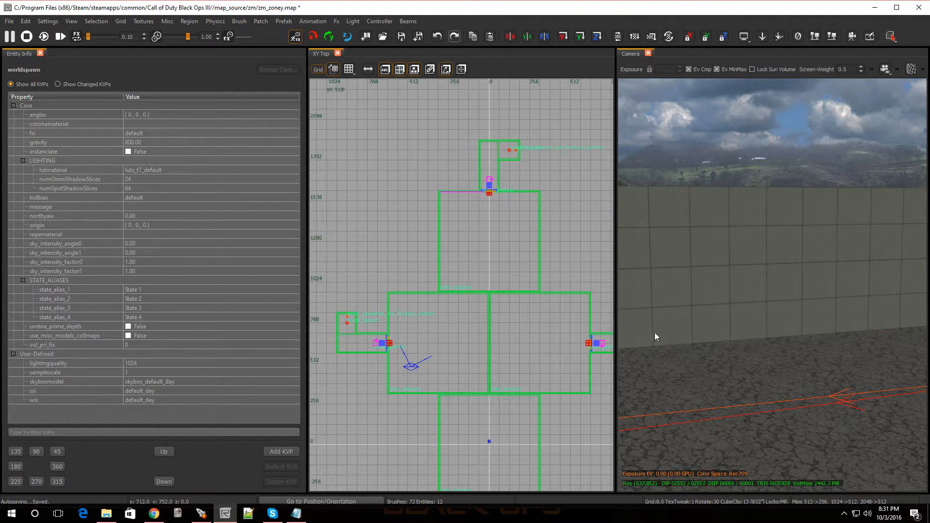
{"action": "right_click_drag", "start_coordinate": [810, 367], "coordinate": [747, 356]}
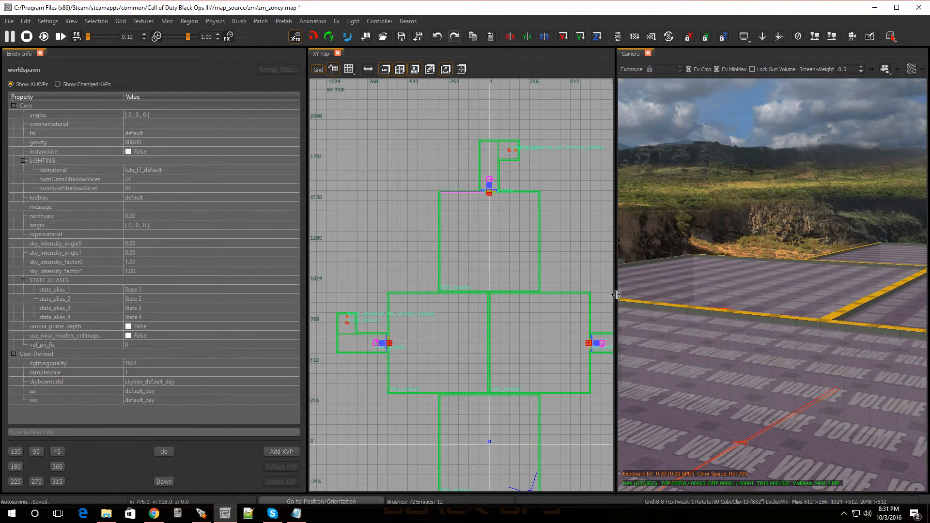
Set targetname to zone3 on the info_volume covering the east room.
{"action": "left_click_drag", "start_coordinate": [612, 294], "coordinate": [384, 298]}
{"action": "mouse_move", "coordinate": [552, 315]}
{"action": "right_mouse_down"}
{"action": "mouse_move", "coordinate": [555, 402]}
{"action": "mouse_move", "coordinate": [551, 315]}
{"action": "right_mouse_up"}
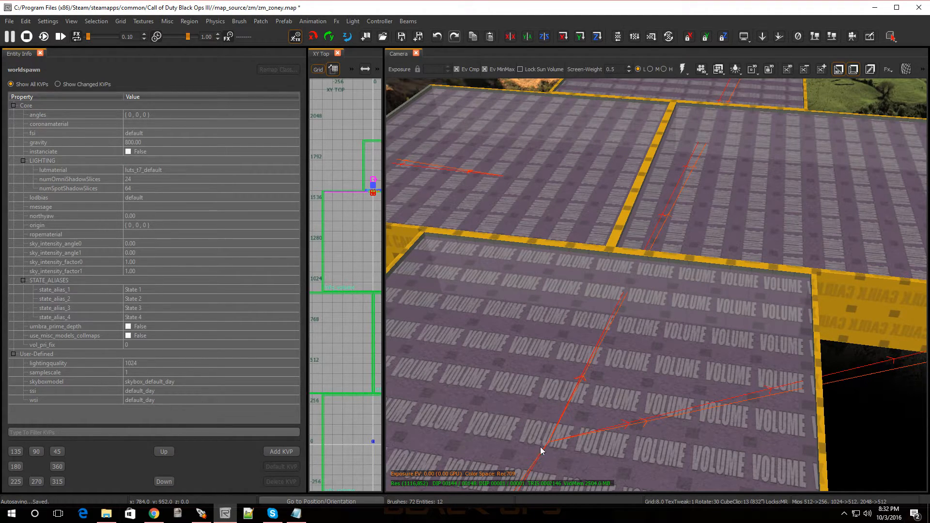
{"action": "mouse_move", "coordinate": [722, 238]}
{"action": "right_mouse_down"}
{"action": "mouse_move", "coordinate": [795, 213]}
{"action": "mouse_move", "coordinate": [761, 194]}
{"action": "mouse_move", "coordinate": [717, 198]}
{"action": "mouse_move", "coordinate": [707, 327]}
{"action": "right_mouse_up"}
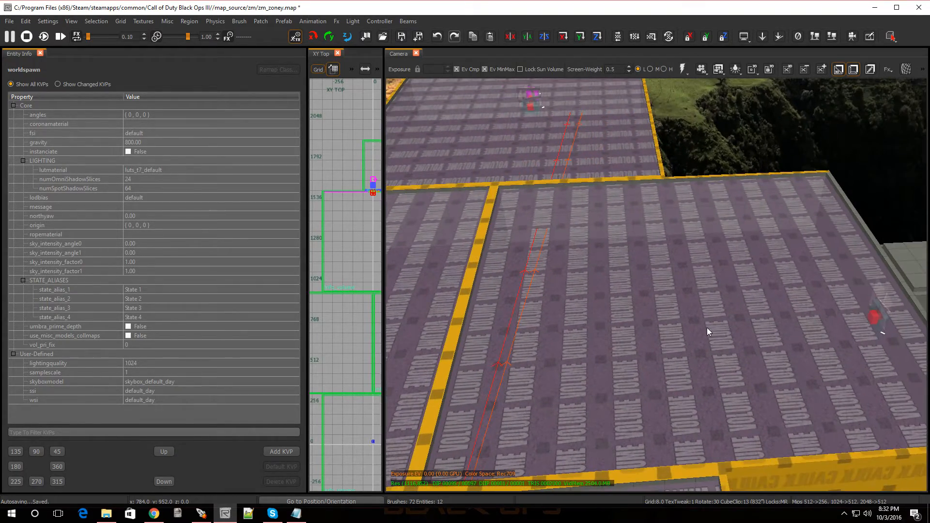
{"action": "left_click", "coordinate": [624, 307]}
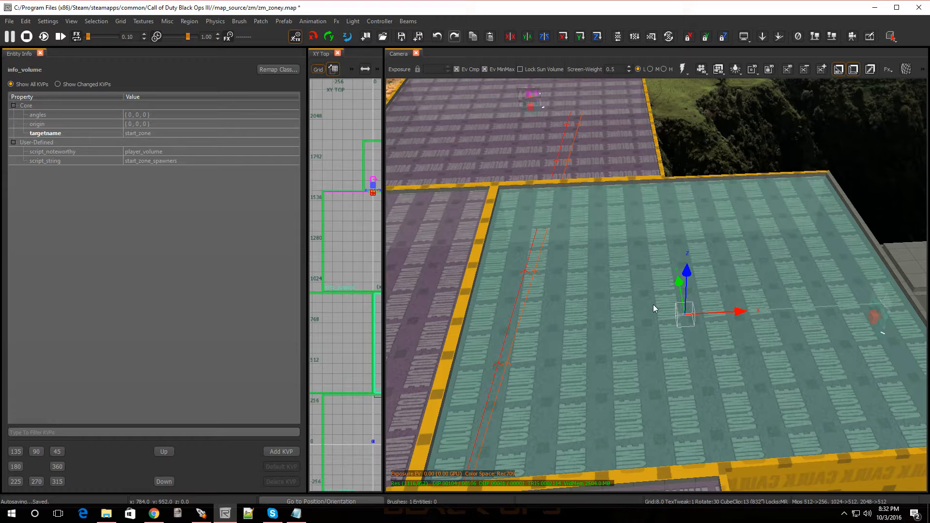
{"action": "key", "text": "n"}
{"action": "key", "text": "n"}
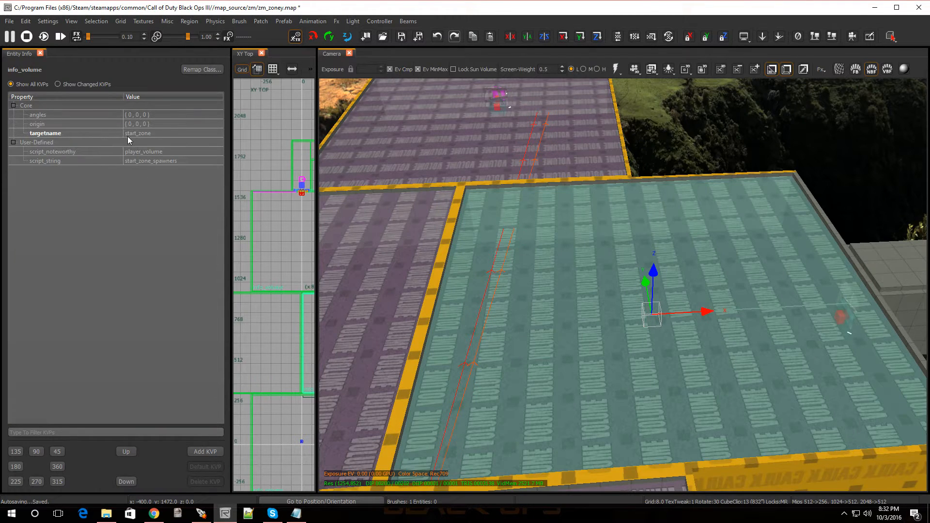
{"action": "left_click", "coordinate": [140, 133]}
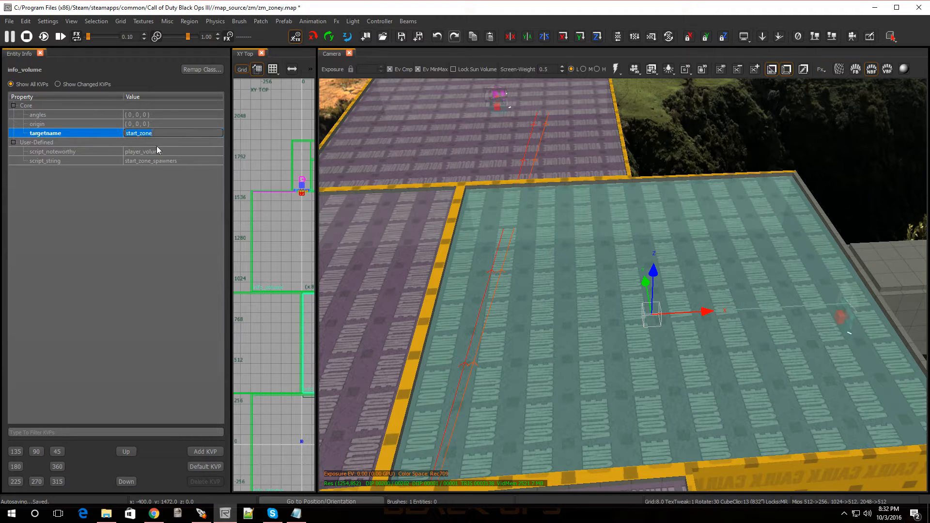
{"action": "type", "text": "zone3"}
{"action": "key", "text": "Return"}
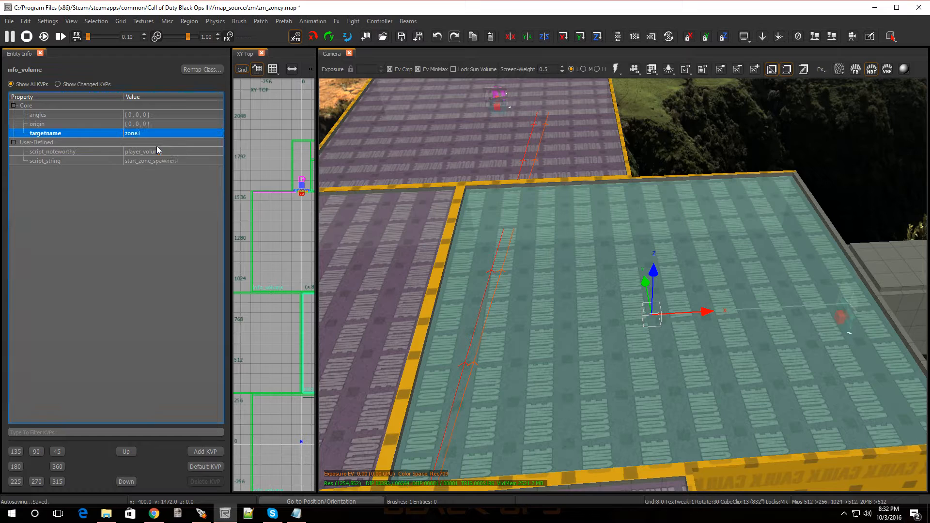
Set the east room volume's script_string to zone3_spawners and deselect it.
{"action": "left_click", "coordinate": [149, 162]}
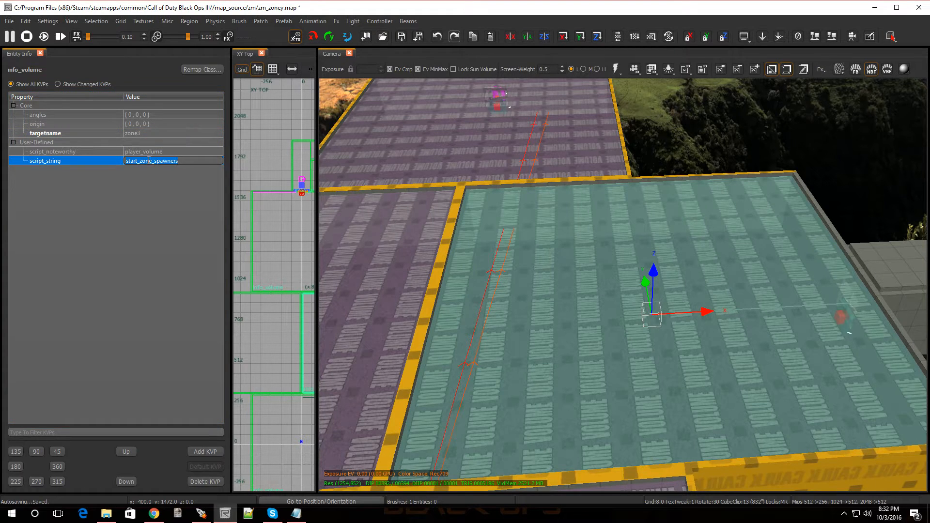
{"action": "left_click", "coordinate": [153, 163]}
{"action": "left_click_drag", "start_coordinate": [153, 162], "coordinate": [124, 169]}
{"action": "type", "text": "zone"}
{"action": "key", "text": "Return"}
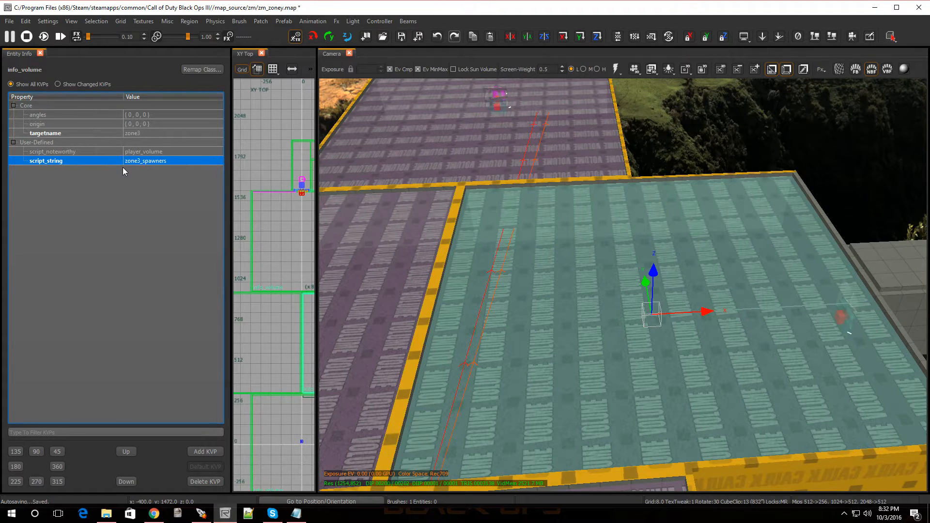
{"action": "key", "text": "Escape"}
Set script_string to zone3_window1 on the wooden barricade prefab in the east room's window.
{"action": "mouse_move", "coordinate": [605, 291]}
{"action": "right_mouse_down"}
{"action": "mouse_move", "coordinate": [478, 281]}
{"action": "mouse_move", "coordinate": [460, 242]}
{"action": "mouse_move", "coordinate": [543, 271]}
{"action": "mouse_move", "coordinate": [547, 412]}
{"action": "mouse_move", "coordinate": [629, 397]}
{"action": "mouse_move", "coordinate": [616, 387]}
{"action": "mouse_move", "coordinate": [625, 378]}
{"action": "mouse_move", "coordinate": [635, 272]}
{"action": "mouse_move", "coordinate": [602, 286]}
{"action": "right_mouse_up"}
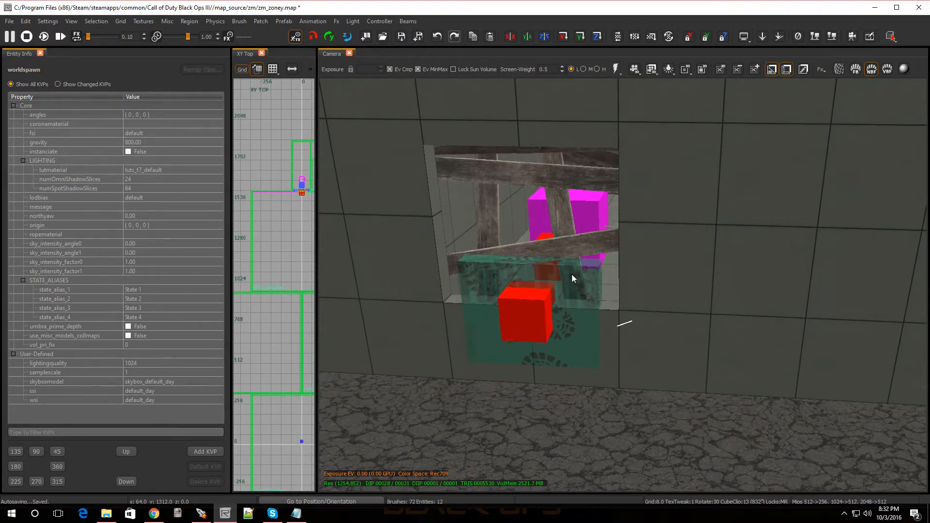
{"action": "left_click", "coordinate": [572, 276]}
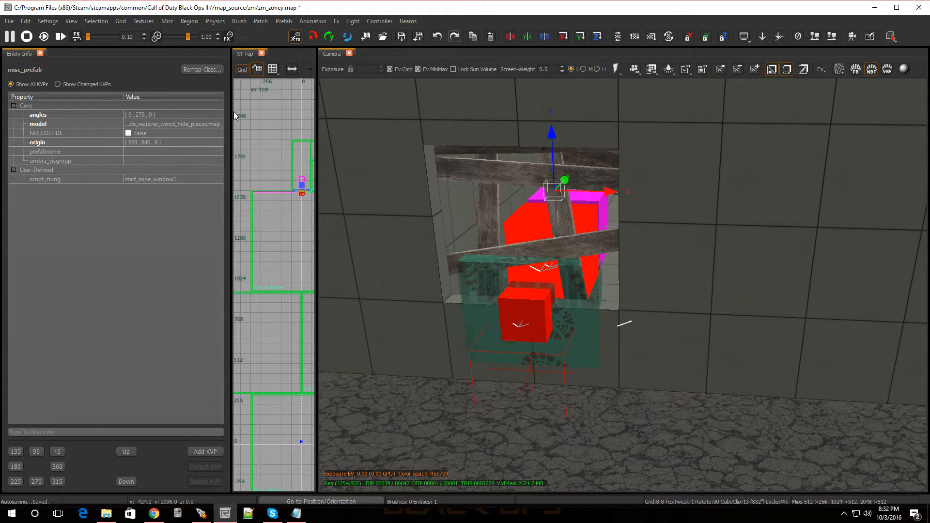
{"action": "left_click_drag", "start_coordinate": [231, 113], "coordinate": [318, 112]}
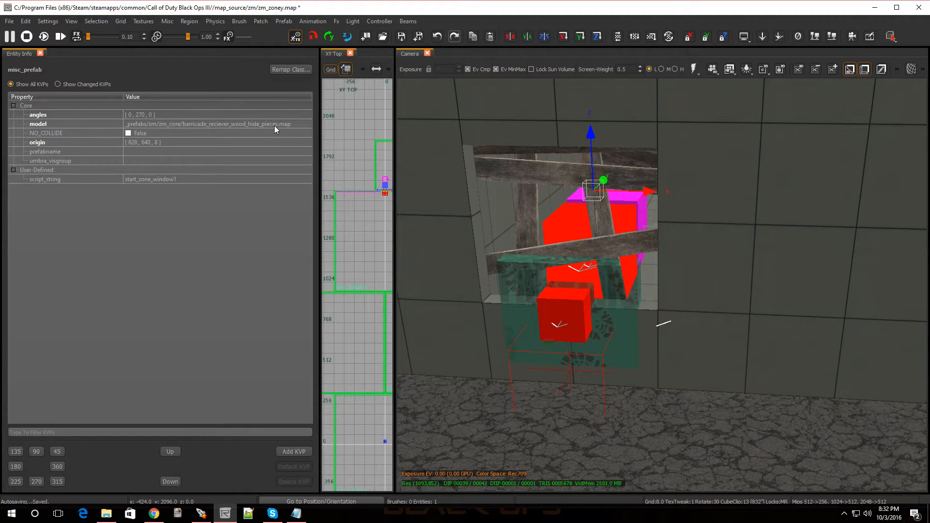
{"action": "left_click", "coordinate": [138, 179]}
{"action": "left_click", "coordinate": [153, 180]}
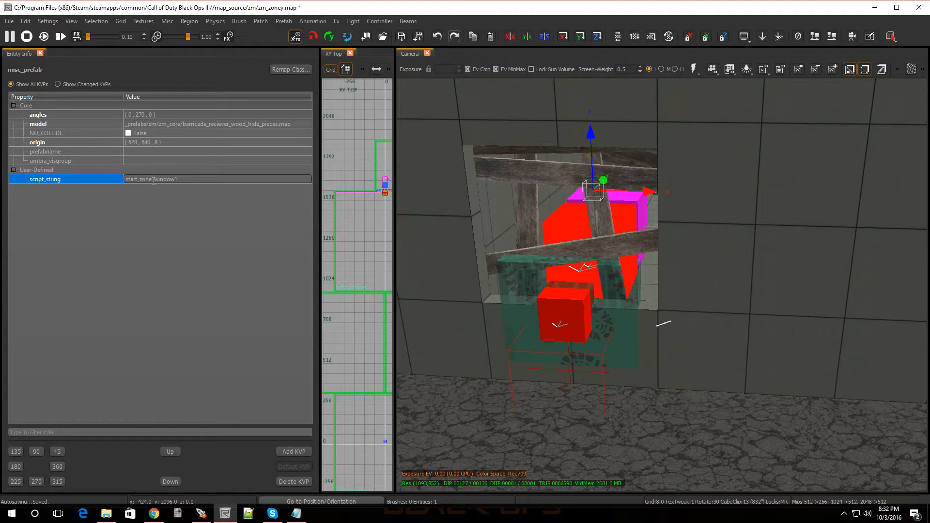
{"action": "left_click_drag", "start_coordinate": [140, 180], "coordinate": [119, 183]}
{"action": "key", "text": "BackSpace"}
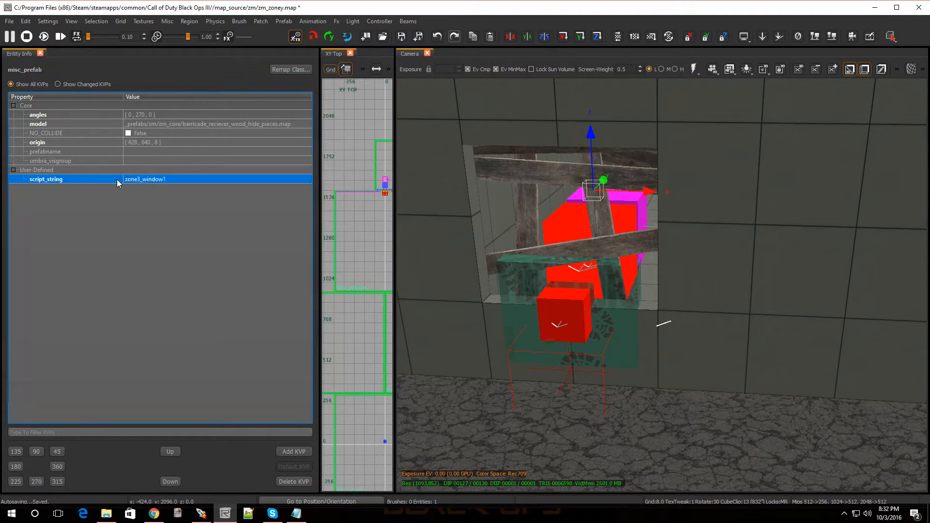
{"action": "key", "text": "Escape"}
Set targetname to zone3_spawners on the red spawn location struct outside the east room's window.
{"action": "key", "text": "w"}
{"action": "right_click_drag", "start_coordinate": [594, 234], "coordinate": [595, 234]}
{"action": "left_click", "coordinate": [601, 249]}
{"action": "left_click", "coordinate": [148, 143]}
{"action": "left_click_drag", "start_coordinate": [152, 143], "coordinate": [119, 143]}
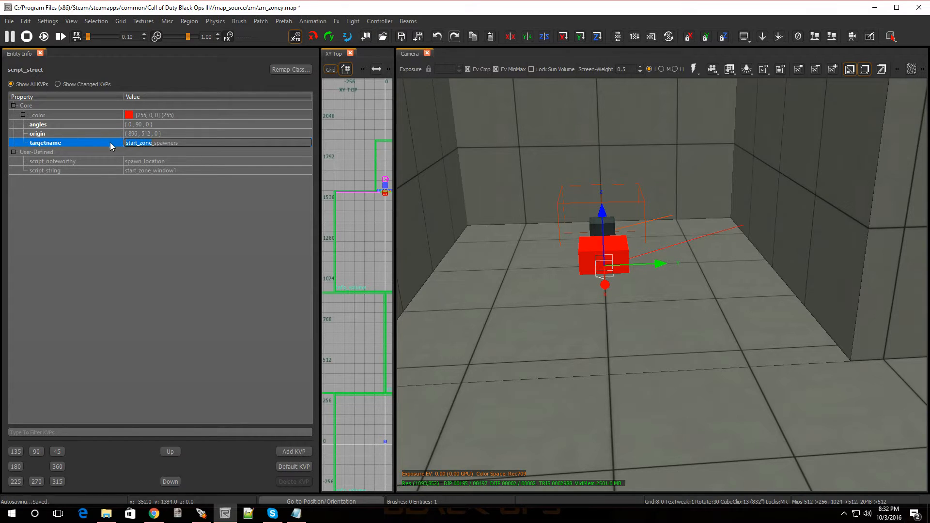
{"action": "type", "text": "zone3"}
{"action": "key", "text": "Return"}
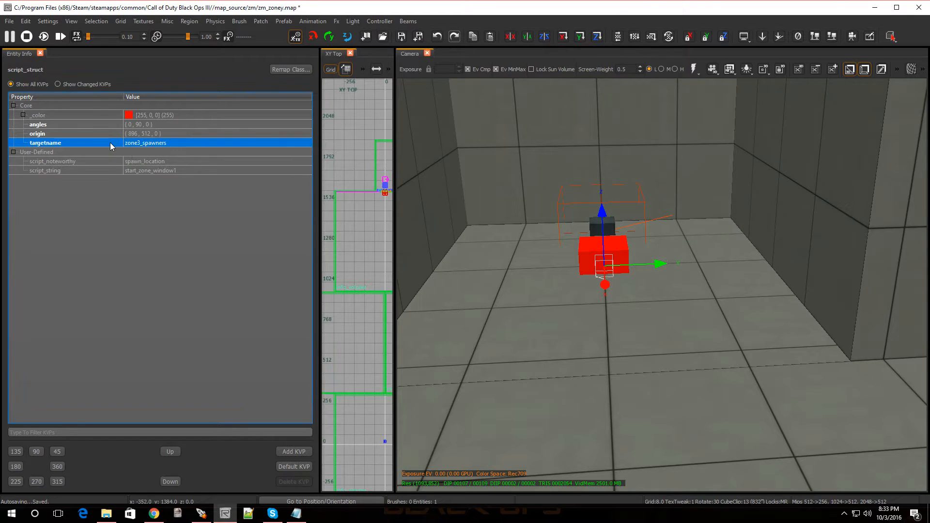
Set the spawn location struct's script_string to zone3_window1 and deselect it.
{"action": "double_click", "coordinate": [125, 171]}
{"action": "left_click_drag", "start_coordinate": [153, 171], "coordinate": [125, 171]}
{"action": "type", "text": "zone"}
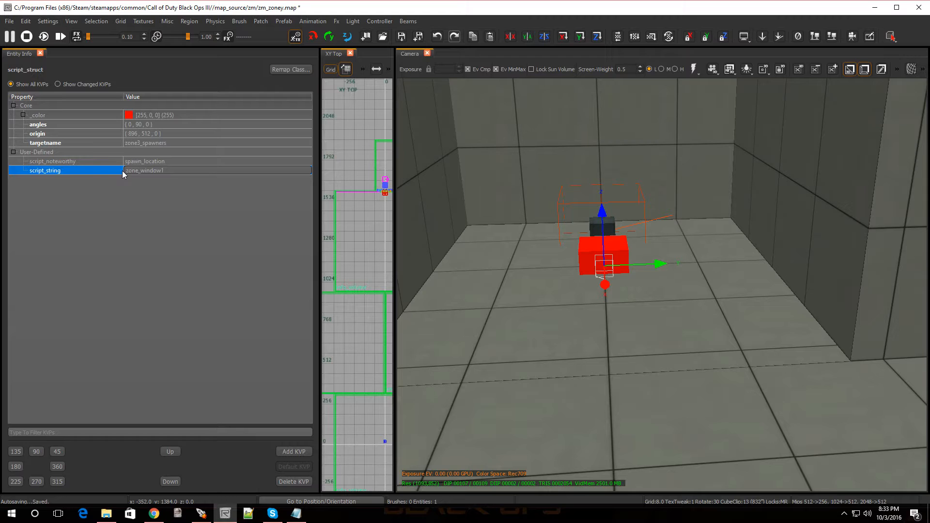
{"action": "type", "text": "3"}
{"action": "key", "text": "Return"}
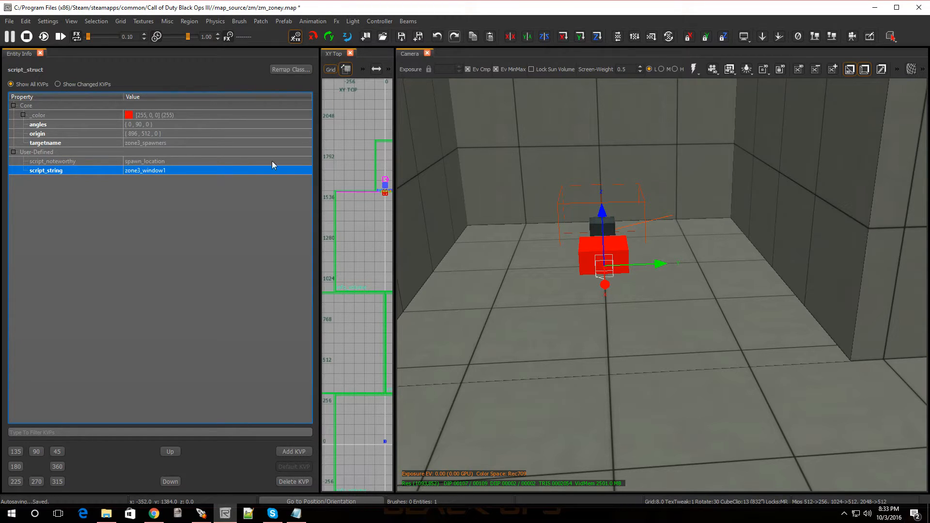
{"action": "key", "text": "Escape"}
Link the zone3 volume to the factory zombie spawner behind the spawn location struct, leaving only the spawner selected.
{"action": "right_click_drag", "start_coordinate": [610, 228], "coordinate": [920, 228]}
{"action": "right_click_drag", "start_coordinate": [662, 285], "coordinate": [609, 314]}
{"action": "key", "text": "w"}
{"action": "key", "text": "e"}
{"action": "left_click", "coordinate": [610, 300]}
{"action": "key", "text": "w"}
{"action": "key", "text": "s"}
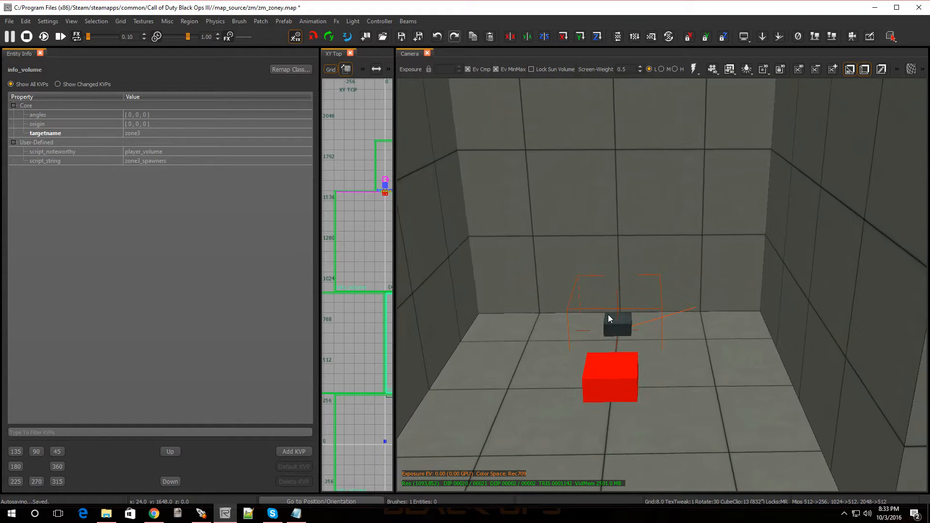
{"action": "left_click", "coordinate": [608, 320]}
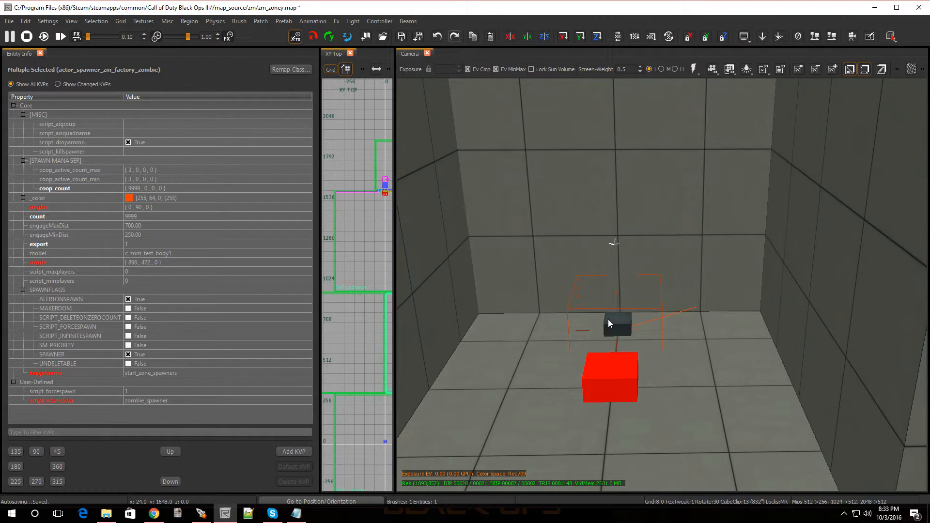
{"action": "left_click", "coordinate": [609, 324]}
{"action": "right_click_drag", "start_coordinate": [609, 342], "coordinate": [605, 368]}
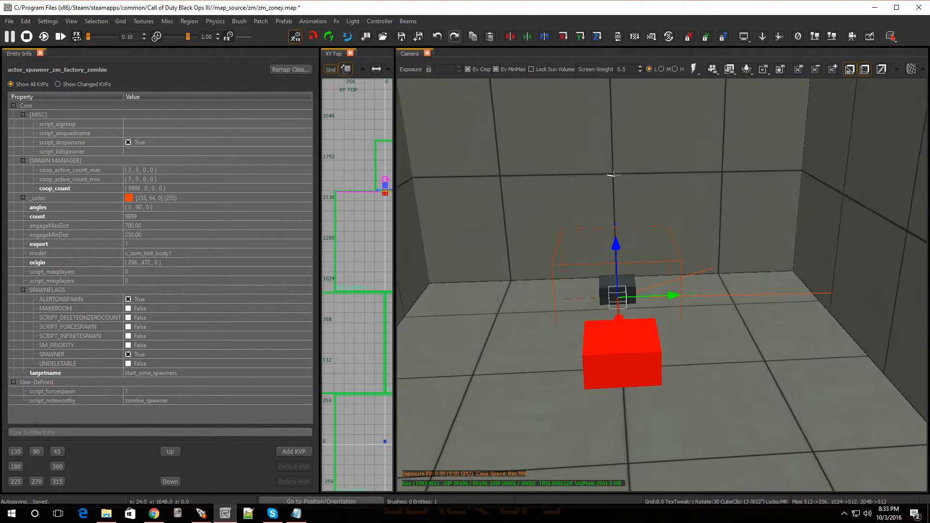
Check the spawn location struct's names and set the factory zombie spawner's targetname to zone3_spawners.
{"action": "left_click", "coordinate": [609, 362]}
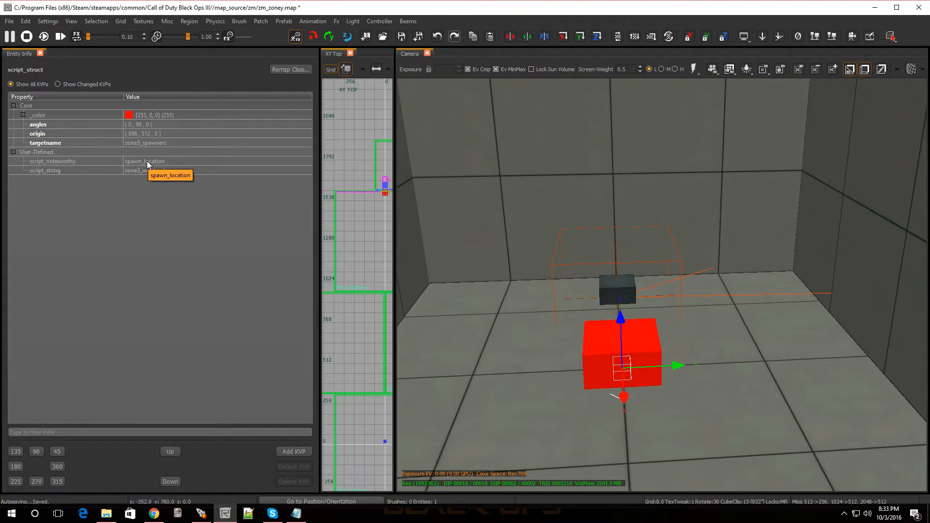
{"action": "key", "text": "Escape"}
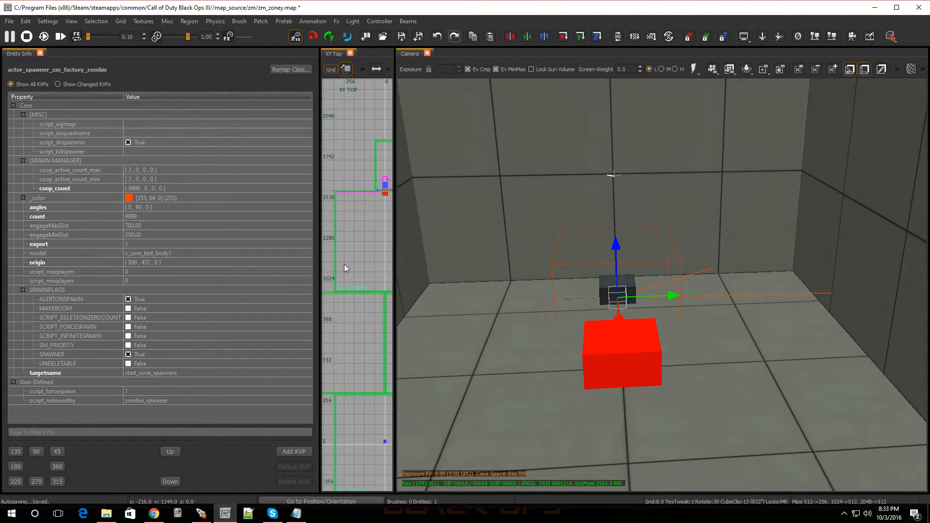
{"action": "left_click", "coordinate": [150, 374]}
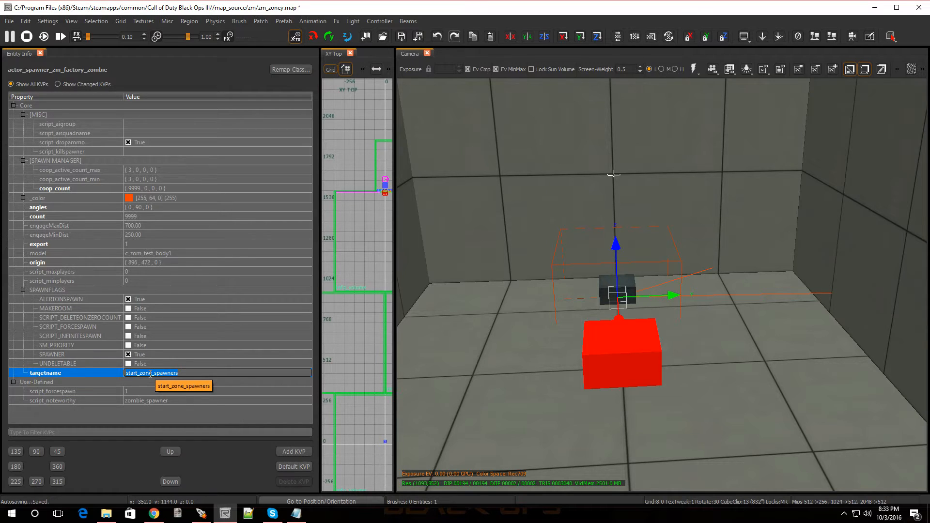
{"action": "left_click_drag", "start_coordinate": [153, 374], "coordinate": [118, 376]}
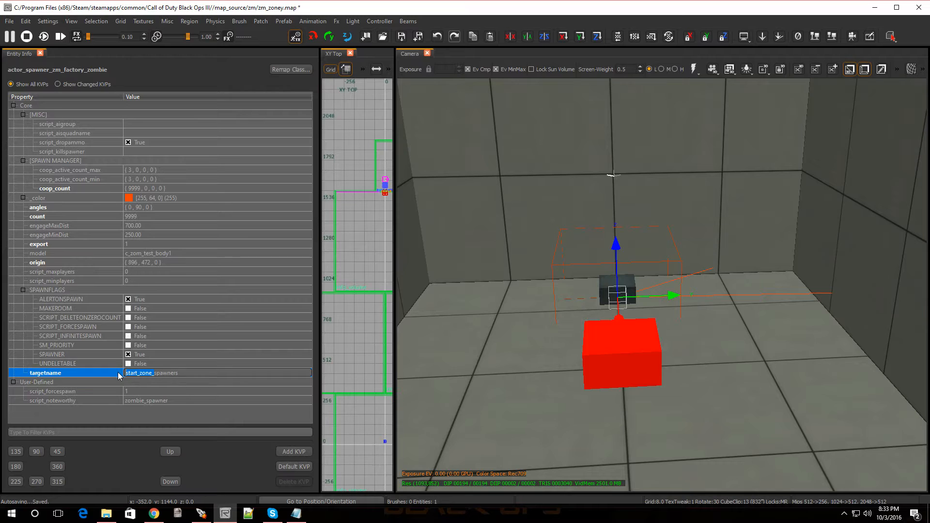
{"action": "type", "text": "zo"}
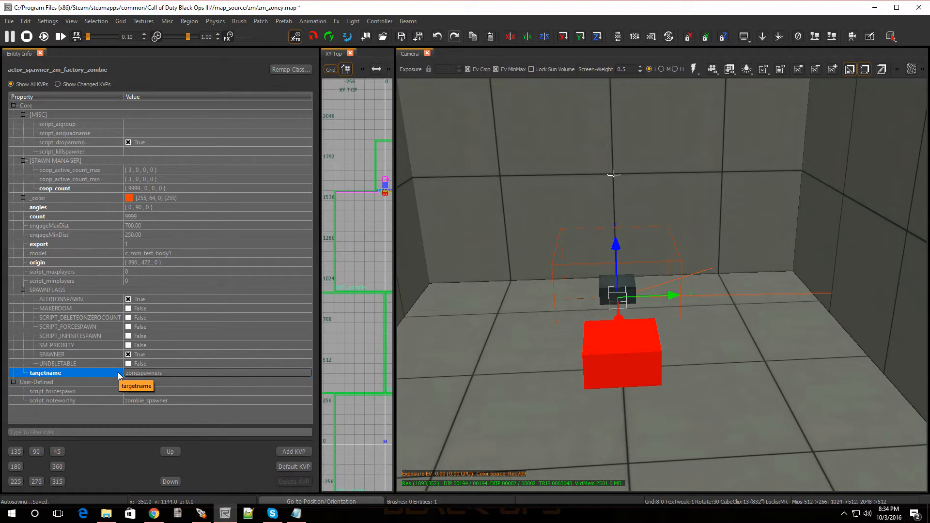
{"action": "type", "text": "ne3_"}
{"action": "key", "text": "Return"}
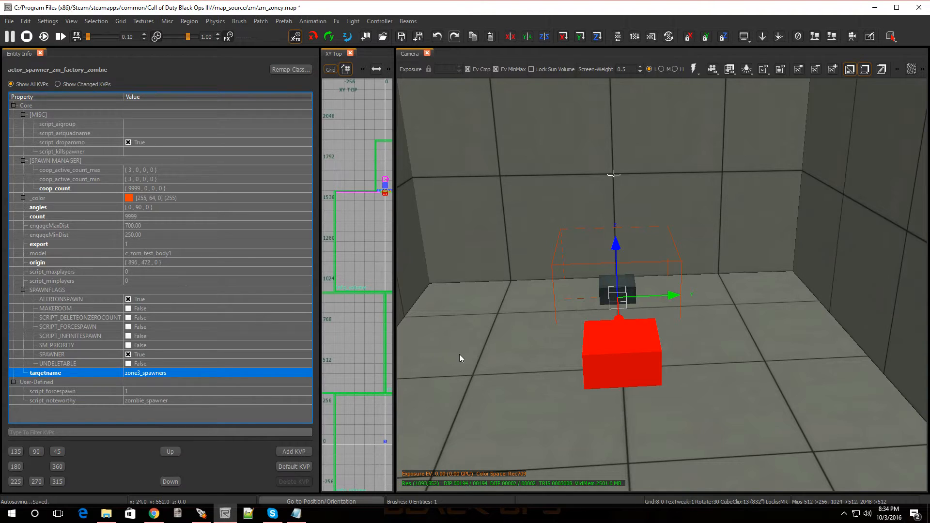
Select the zone3 volume together with the factory zombie spawner and link them again.
{"action": "key", "text": "Escape"}
{"action": "right_click_drag", "start_coordinate": [596, 248], "coordinate": [833, 271]}
{"action": "right_click_drag", "start_coordinate": [594, 312], "coordinate": [623, 324]}
{"action": "left_click", "coordinate": [594, 312], "text": "shift"}
{"action": "left_click", "coordinate": [624, 321], "text": "shift"}
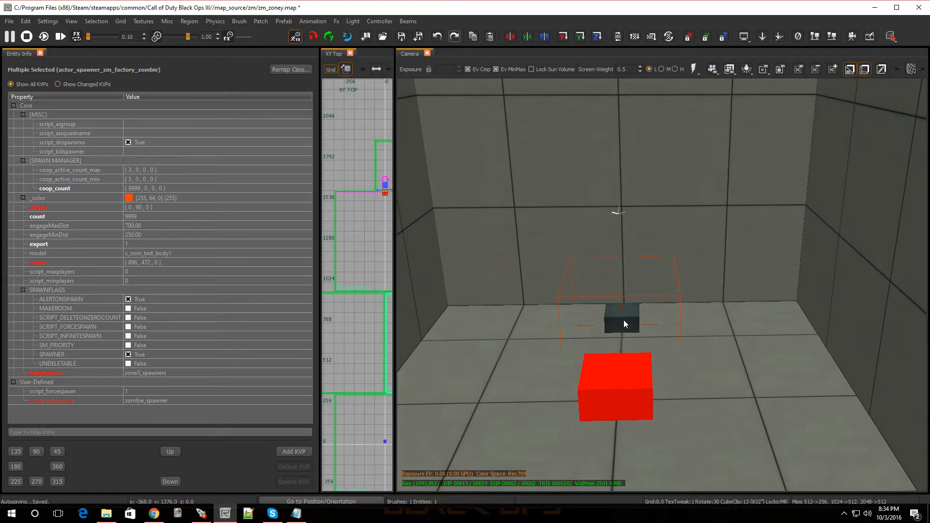
{"action": "left_click", "coordinate": [624, 323]}
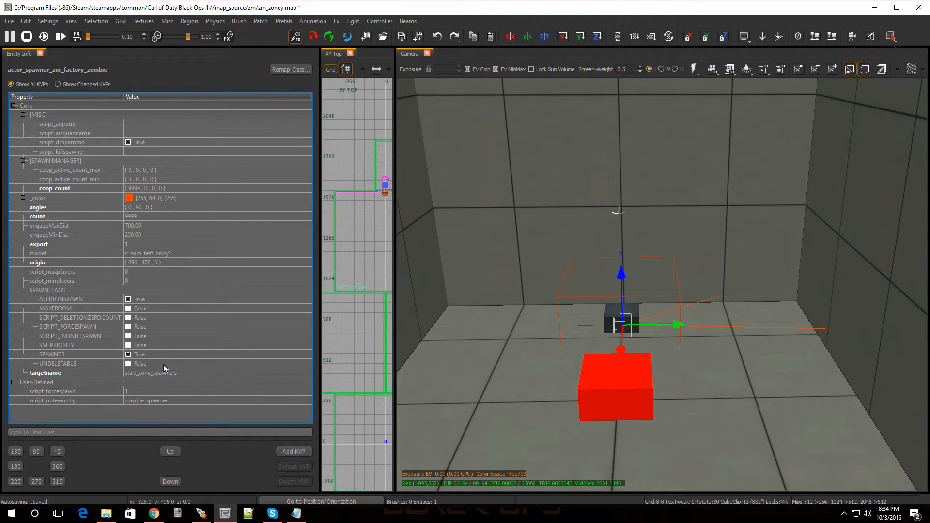
Set the zone3 volume's target to zone3_spawners and deselect it.
{"action": "key", "text": "Escape"}
{"action": "right_click_drag", "start_coordinate": [516, 312], "coordinate": [565, 312]}
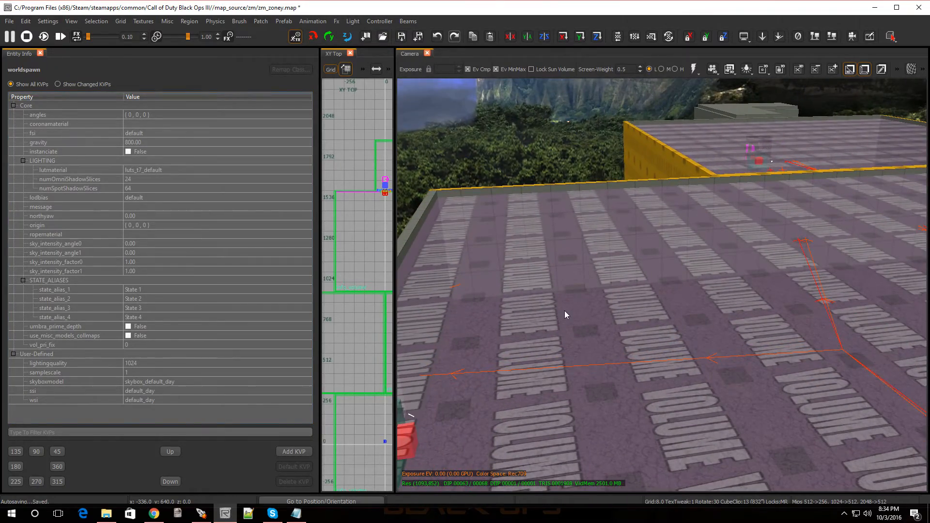
{"action": "left_click", "coordinate": [624, 320]}
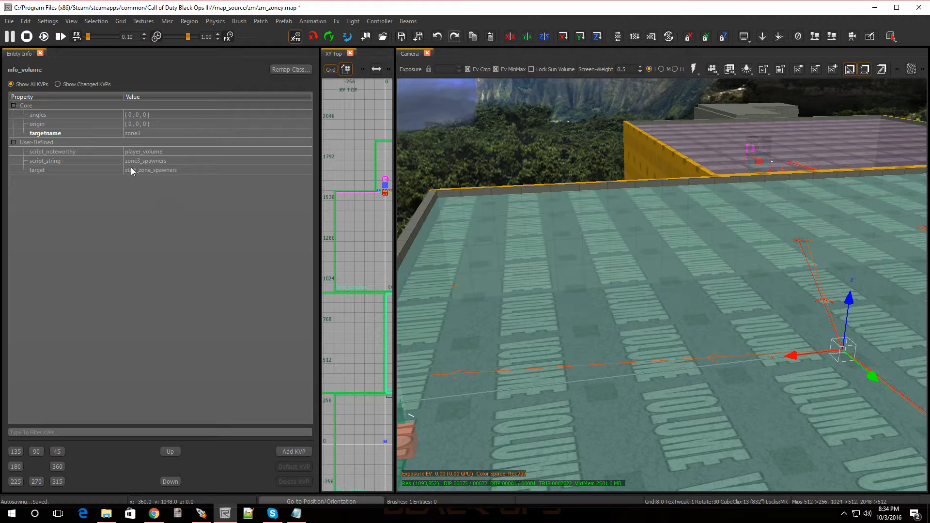
{"action": "key", "text": "Escape"}
{"action": "left_click", "coordinate": [584, 308]}
{"action": "left_click", "coordinate": [149, 170]}
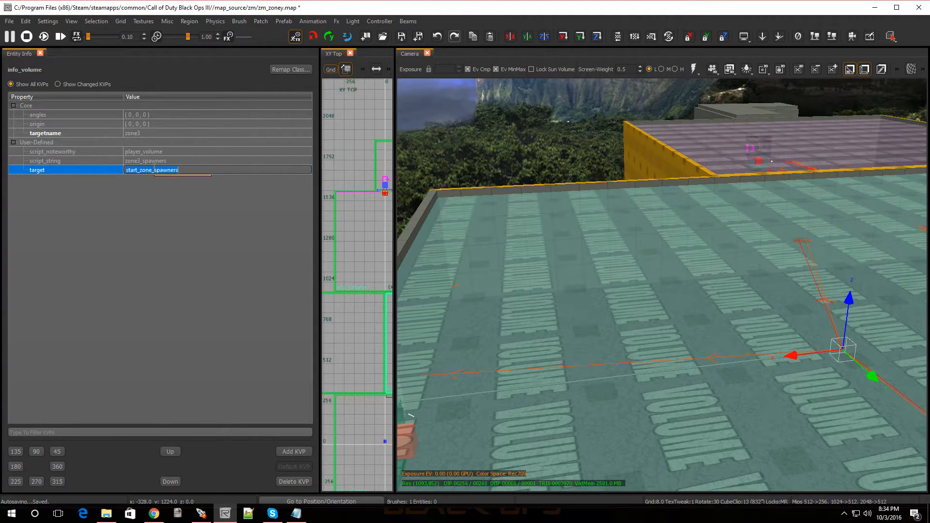
{"action": "left_click_drag", "start_coordinate": [149, 170], "coordinate": [116, 178]}
{"action": "type", "text": "zon"}
{"action": "key", "text": "Return"}
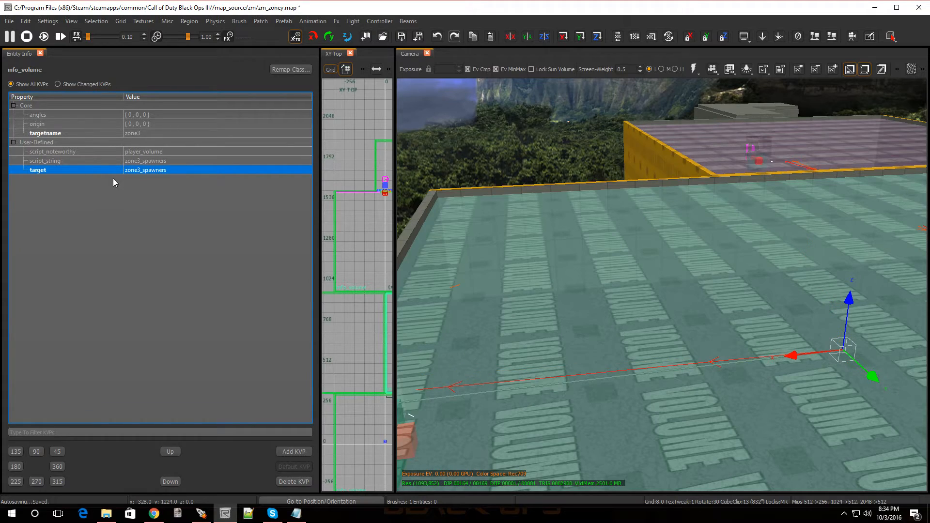
{"action": "key", "text": "Escape"}
Set targetname to zone3_spawners on the factory zombie spawner outside the east room's window.
{"action": "right_click_drag", "start_coordinate": [657, 337], "coordinate": [609, 335]}
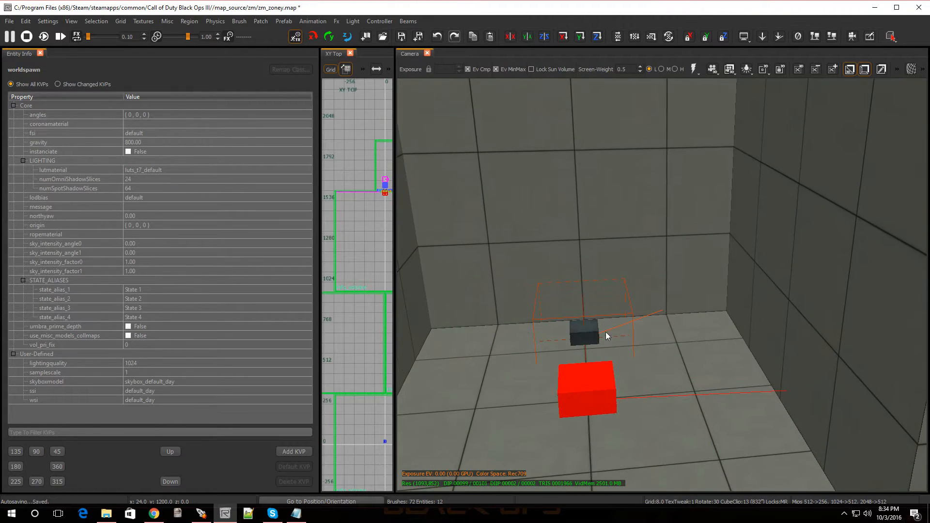
{"action": "left_click", "coordinate": [596, 328]}
{"action": "double_click", "coordinate": [145, 374]}
{"action": "left_click_drag", "start_coordinate": [153, 371], "coordinate": [119, 374]}
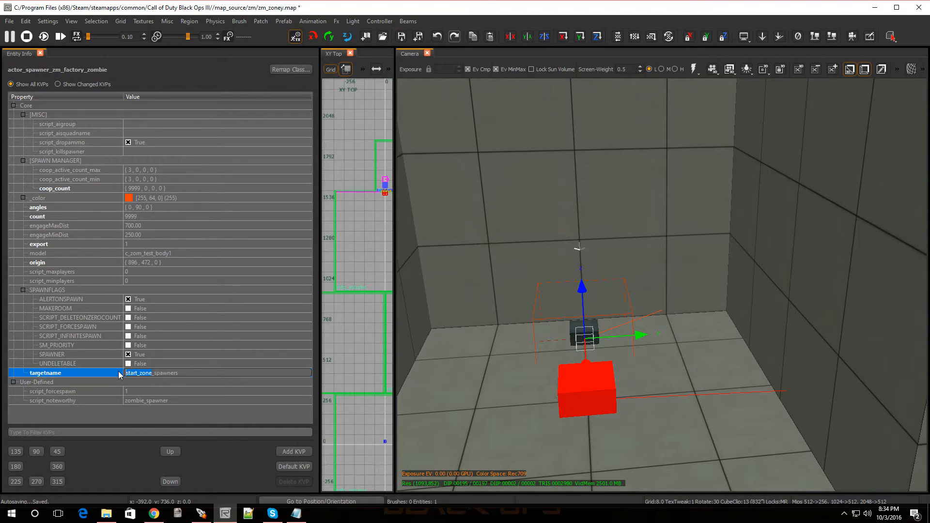
{"action": "type", "text": "zone3"}
{"action": "key", "text": "Return"}
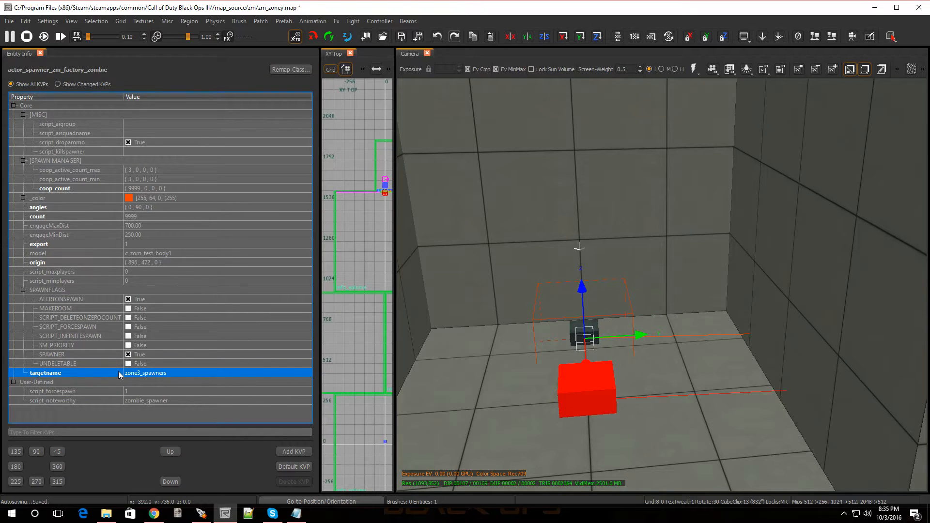
Check the zone3 volume's key values and set script_string to zone4_spawners on the north room's info_volume.
{"action": "right_click_drag", "start_coordinate": [467, 279], "coordinate": [490, 308]}
{"action": "key", "text": "Escape"}
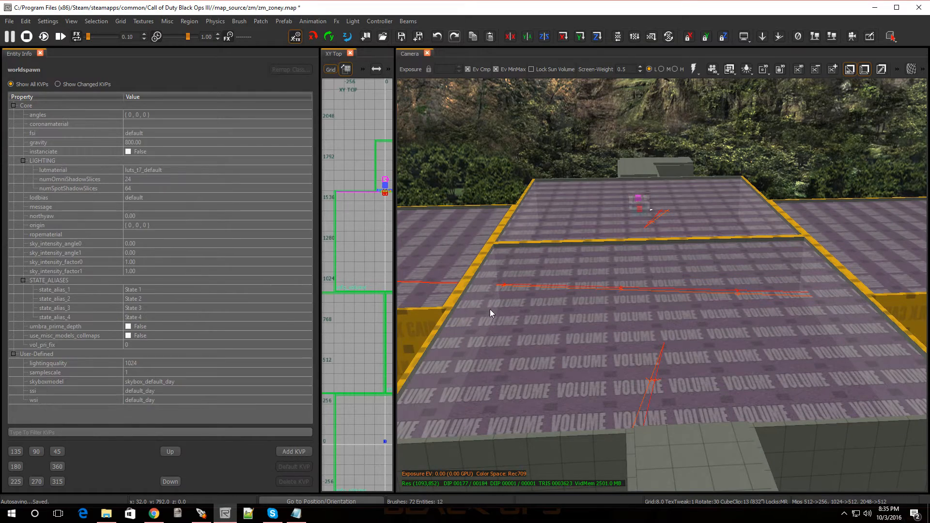
{"action": "left_click", "coordinate": [490, 308]}
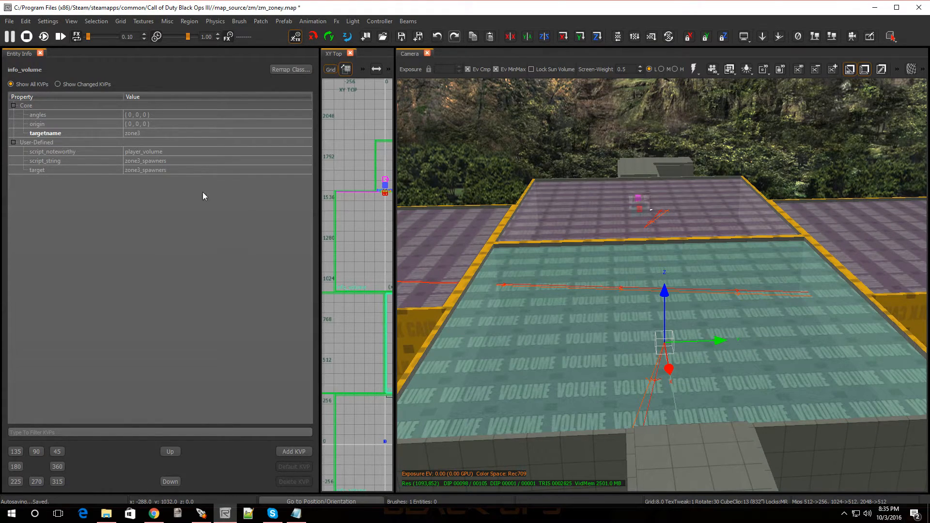
{"action": "key", "text": "Escape"}
{"action": "mouse_move", "coordinate": [559, 337]}
{"action": "right_mouse_down"}
{"action": "mouse_move", "coordinate": [653, 297]}
{"action": "mouse_move", "coordinate": [719, 294]}
{"action": "right_mouse_up"}
{"action": "left_click", "coordinate": [653, 293]}
{"action": "key", "text": "Escape"}
{"action": "left_click", "coordinate": [719, 293]}
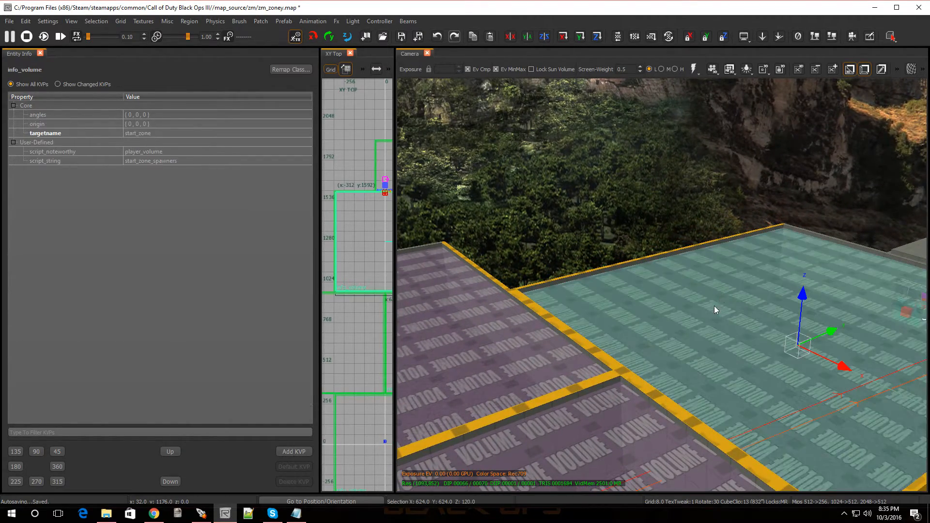
{"action": "left_click", "coordinate": [135, 165]}
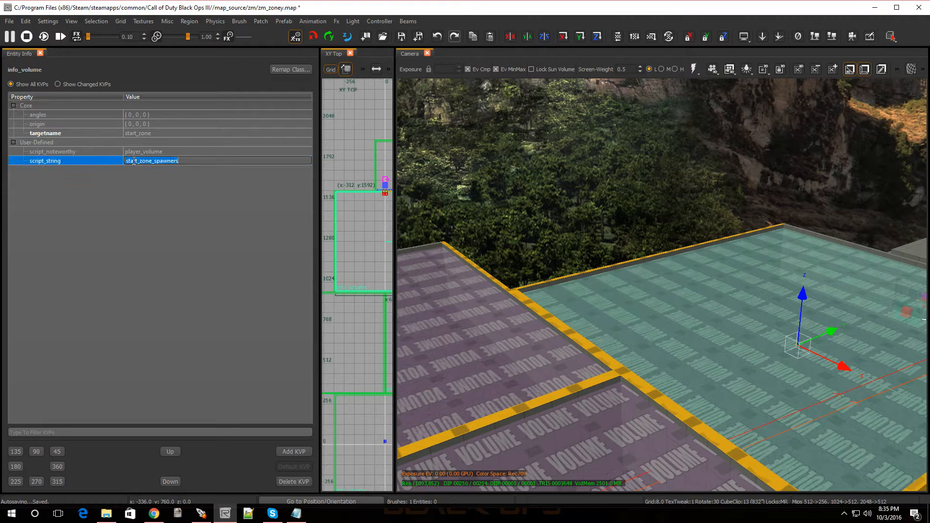
{"action": "left_click_drag", "start_coordinate": [152, 160], "coordinate": [120, 164]}
{"action": "type", "text": "zone4"}
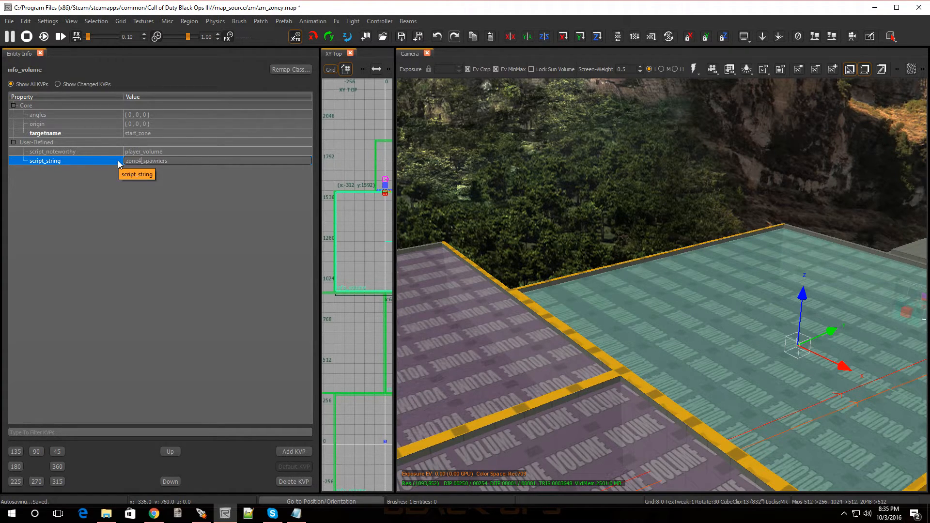
{"action": "key", "text": "Return"}
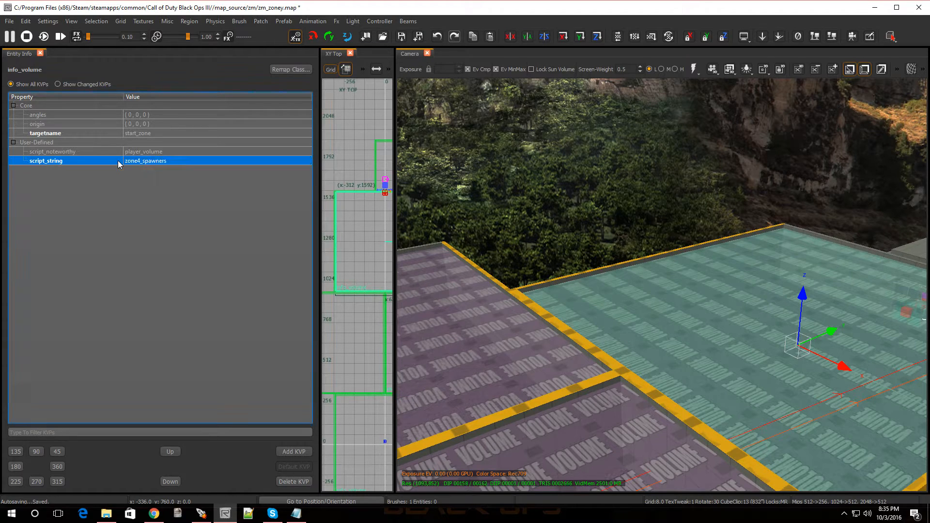
Set the north room volume's targetname to zone4 and deselect it.
{"action": "left_click", "coordinate": [138, 134]}
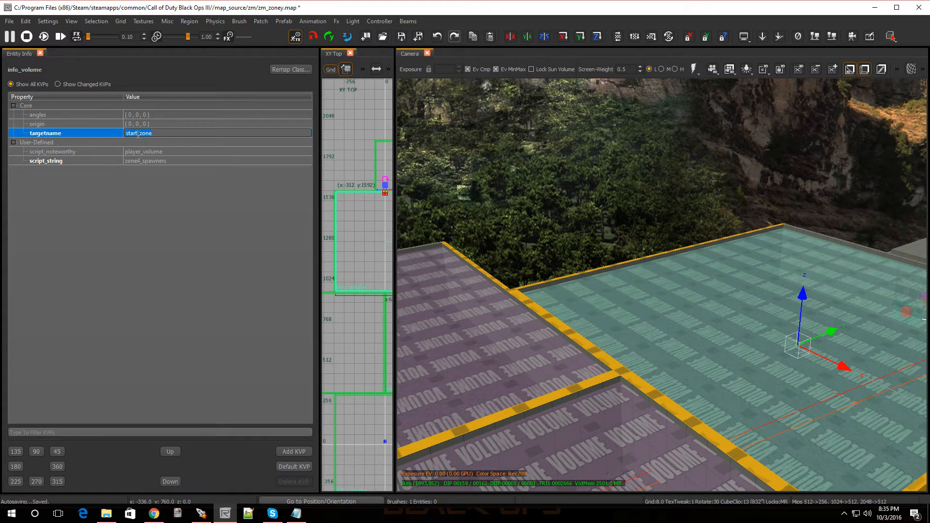
{"action": "key", "text": "BackSpace"}
{"action": "key", "text": "BackSpace"}
{"action": "key", "text": "BackSpace"}
{"action": "key", "text": "BackSpace"}
{"action": "key", "text": "BackSpace"}
{"action": "key", "text": "BackSpace"}
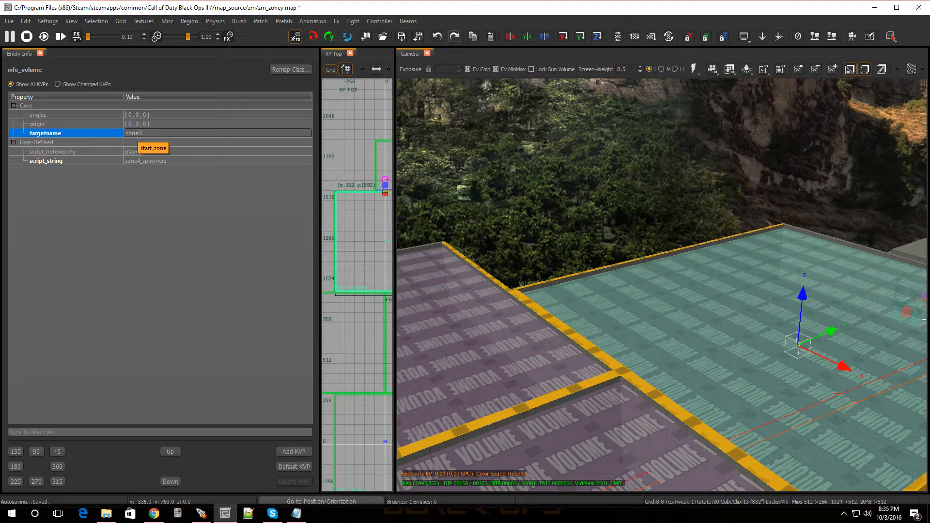
{"action": "type", "text": "4"}
{"action": "key", "text": "Return"}
{"action": "key", "text": "Escape"}
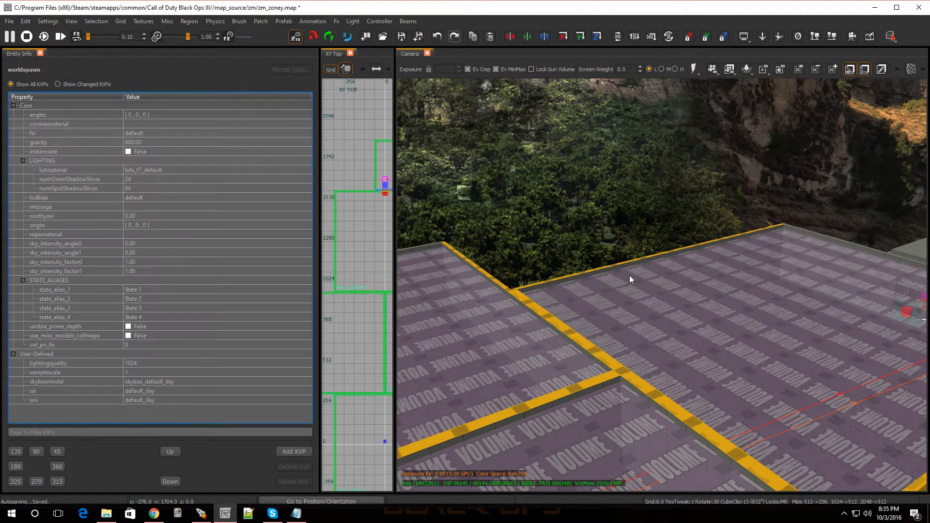
Set script_string to zone4_window1 on the north room's window barricade prefab.
{"action": "right_click_drag", "start_coordinate": [746, 303], "coordinate": [774, 261]}
{"action": "left_click", "coordinate": [773, 203]}
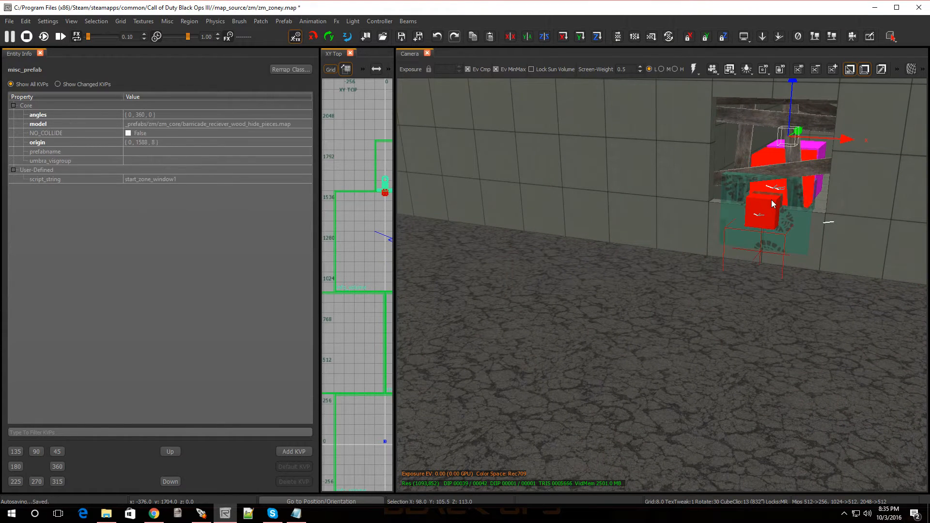
{"action": "left_click", "coordinate": [139, 180]}
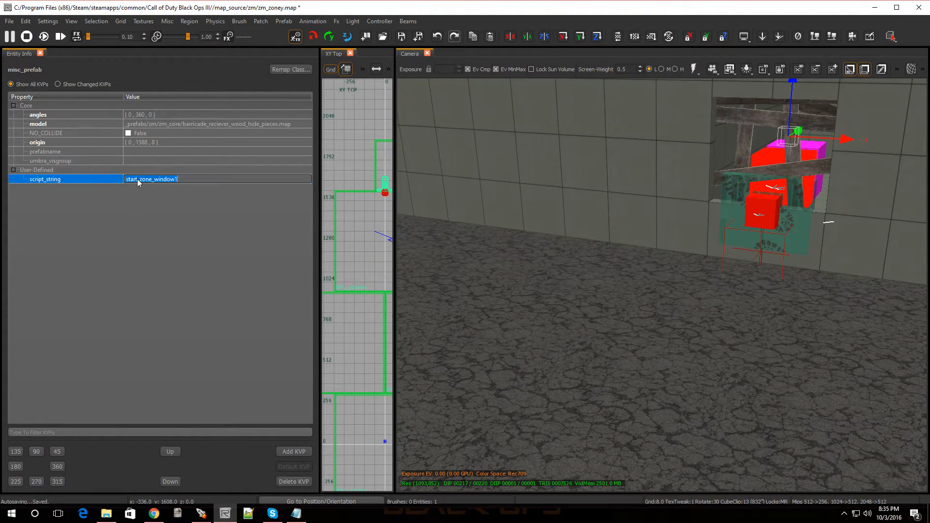
{"action": "left_click_drag", "start_coordinate": [152, 180], "coordinate": [125, 179]}
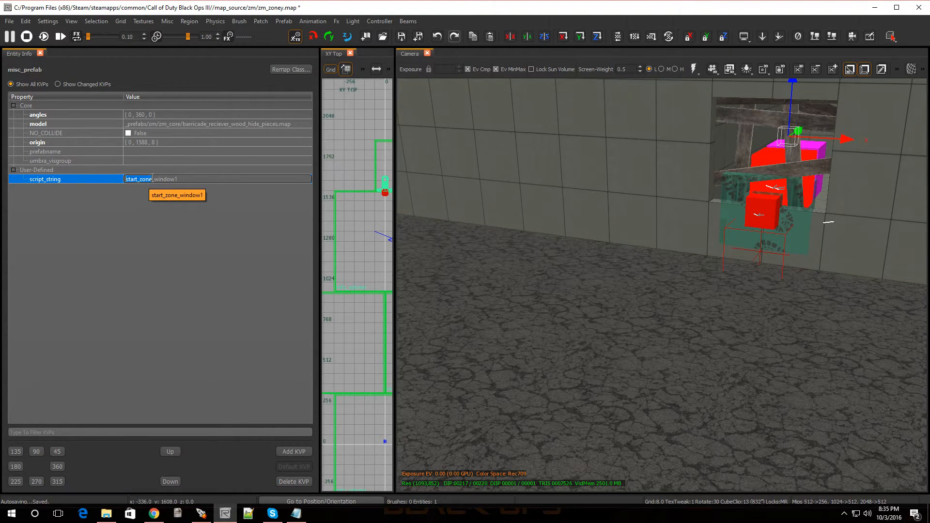
{"action": "type", "text": "zone4"}
{"action": "key", "text": "Return"}
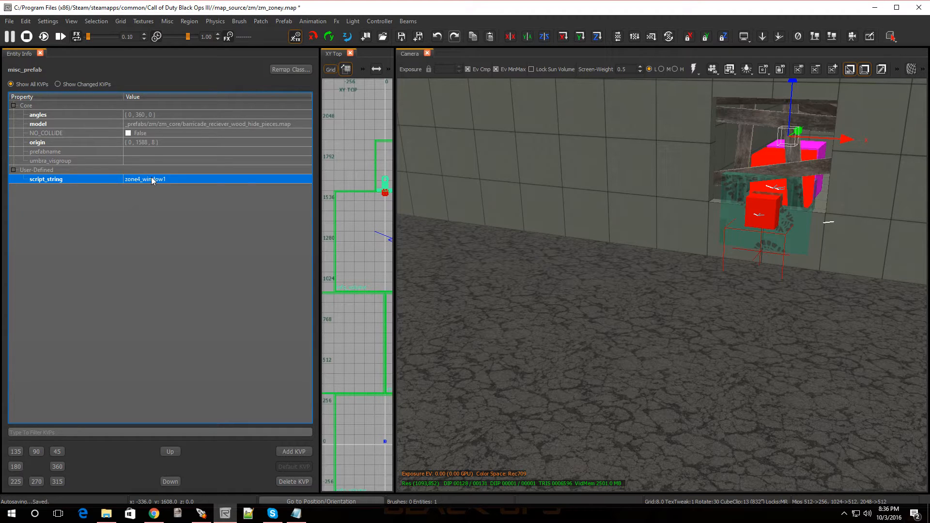
{"action": "key", "text": "Escape"}
Set script_string to zone4_window1 on the spawn location struct outside the north room's window.
{"action": "right_click_drag", "start_coordinate": [726, 210], "coordinate": [766, 203]}
{"action": "right_click_drag", "start_coordinate": [688, 209], "coordinate": [725, 216]}
{"action": "left_click", "coordinate": [658, 399]}
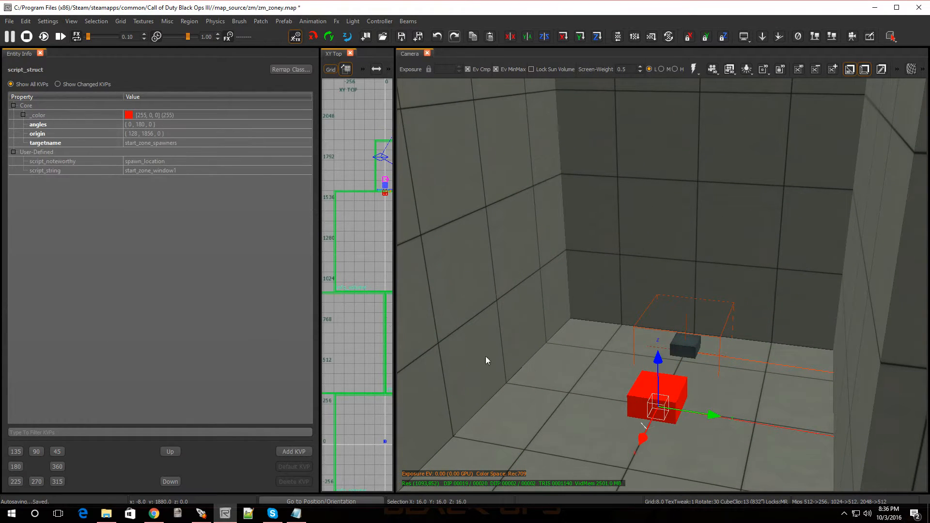
{"action": "left_click", "coordinate": [133, 171]}
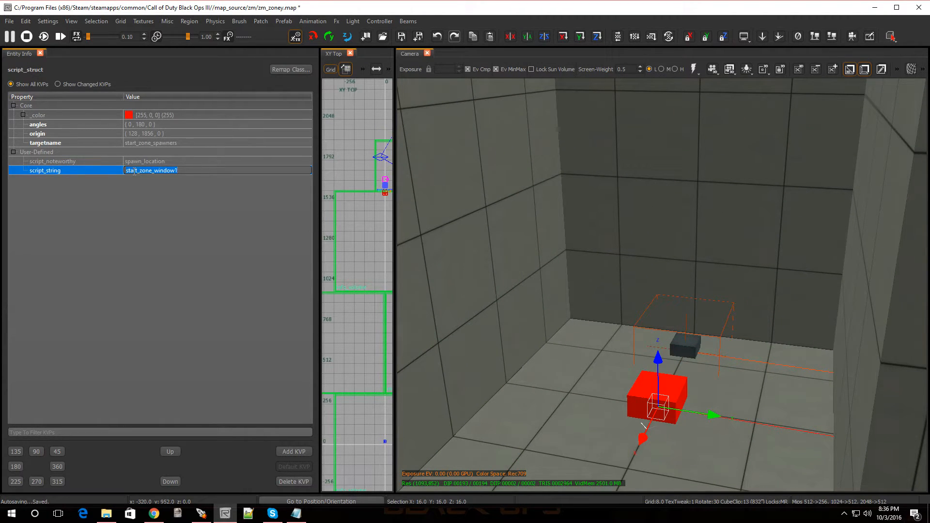
{"action": "left_click_drag", "start_coordinate": [152, 171], "coordinate": [122, 172]}
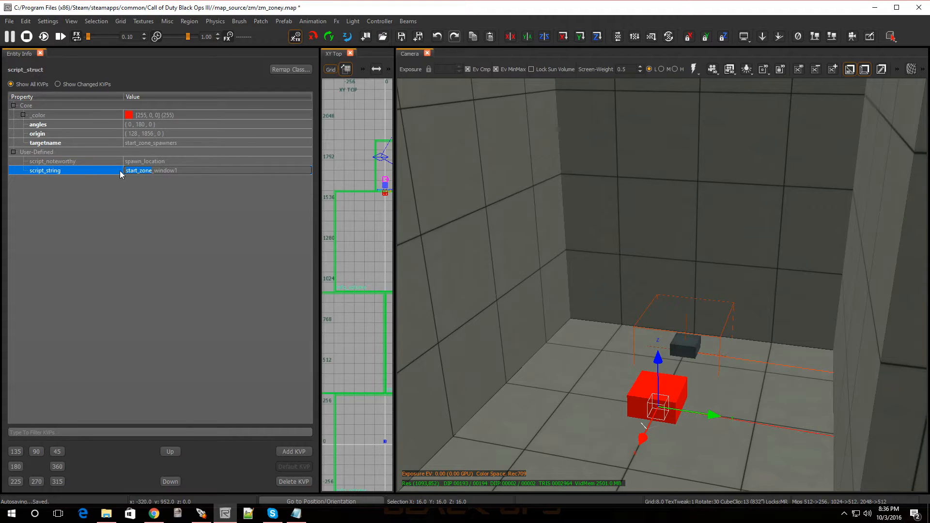
{"action": "type", "text": "zone4"}
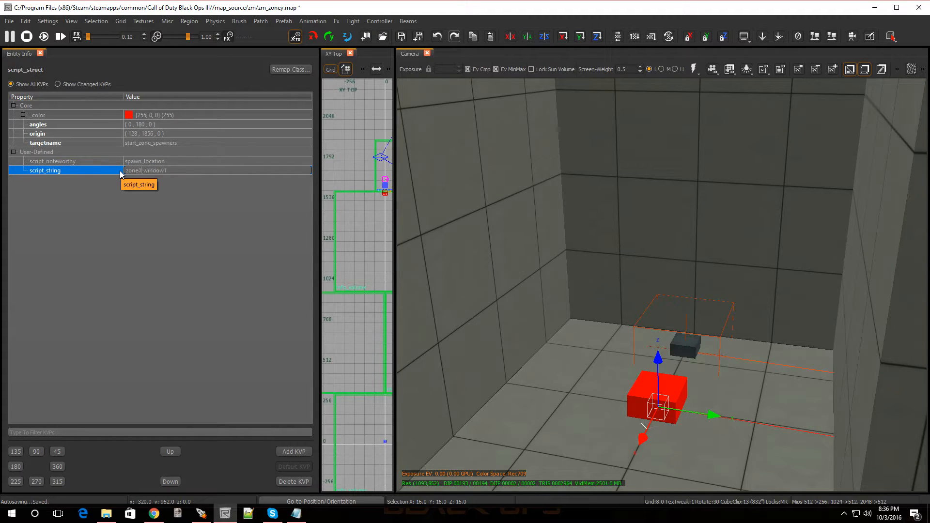
{"action": "key", "text": "Return"}
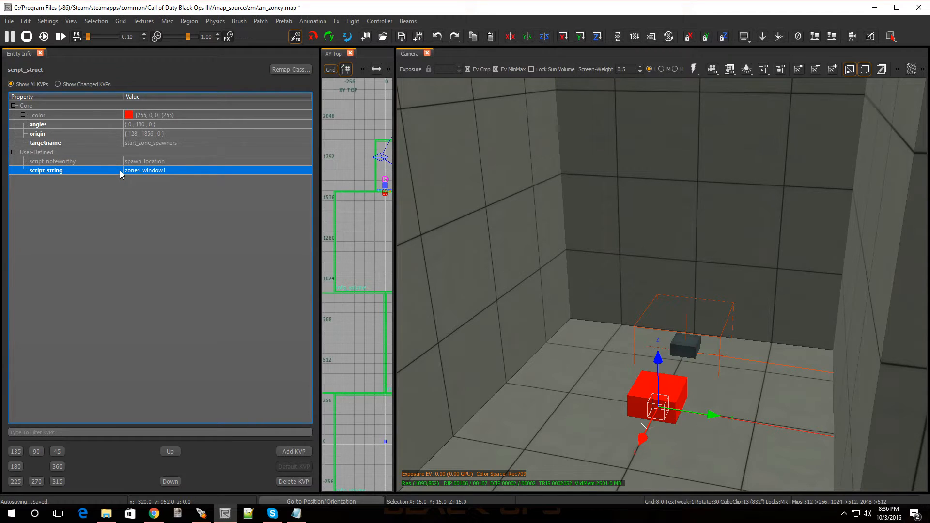
Set the spawn location struct's targetname to zone4_spawners and deselect it.
{"action": "left_click", "coordinate": [154, 142]}
{"action": "left_click_drag", "start_coordinate": [153, 142], "coordinate": [124, 143]}
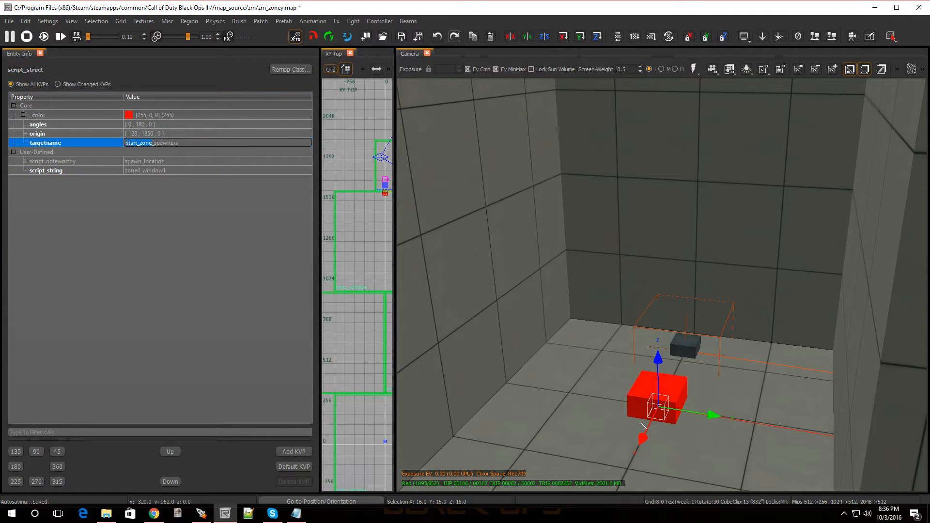
{"action": "type", "text": "zone4"}
{"action": "key", "text": "Return"}
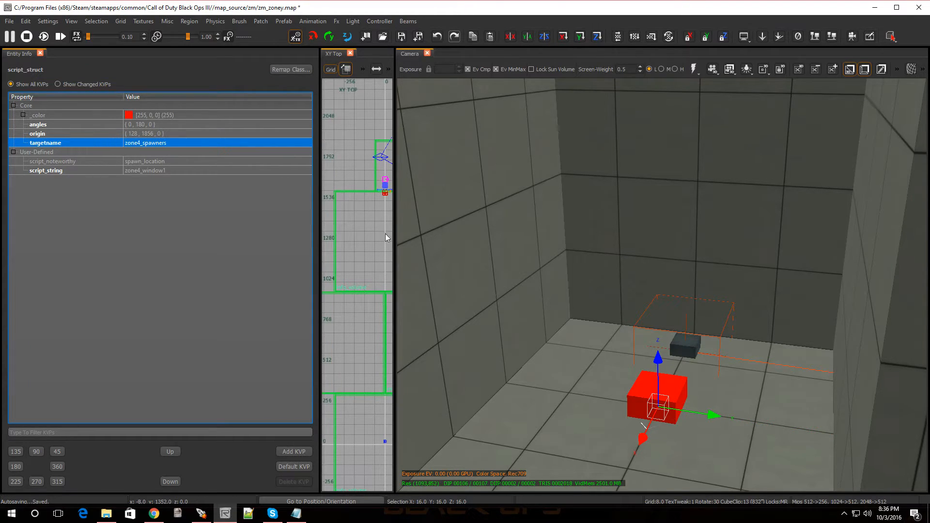
{"action": "key", "text": "Escape"}
Check the names on the zone4 volume and spawn struct, and set the factory zombie spawner's targetname to zone4_spawners.
{"action": "right_click_drag", "start_coordinate": [522, 271], "coordinate": [524, 274]}
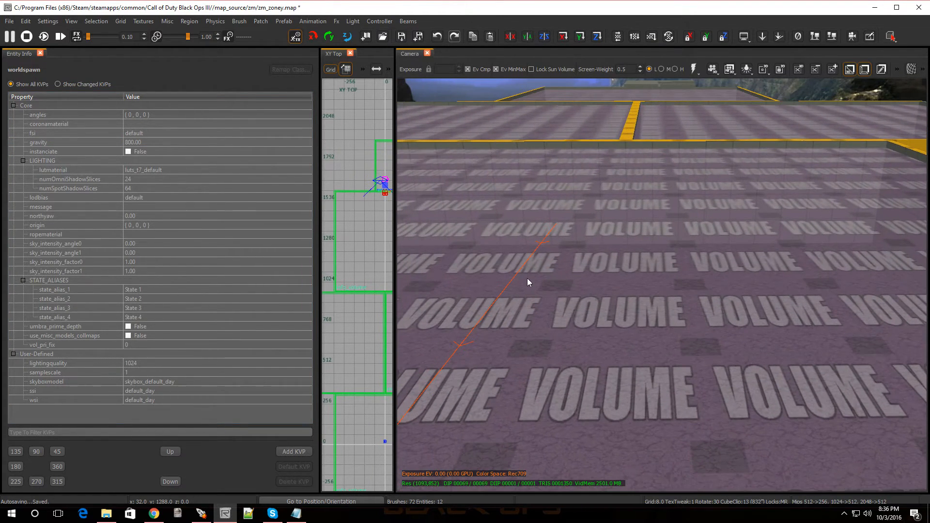
{"action": "left_click", "coordinate": [524, 274]}
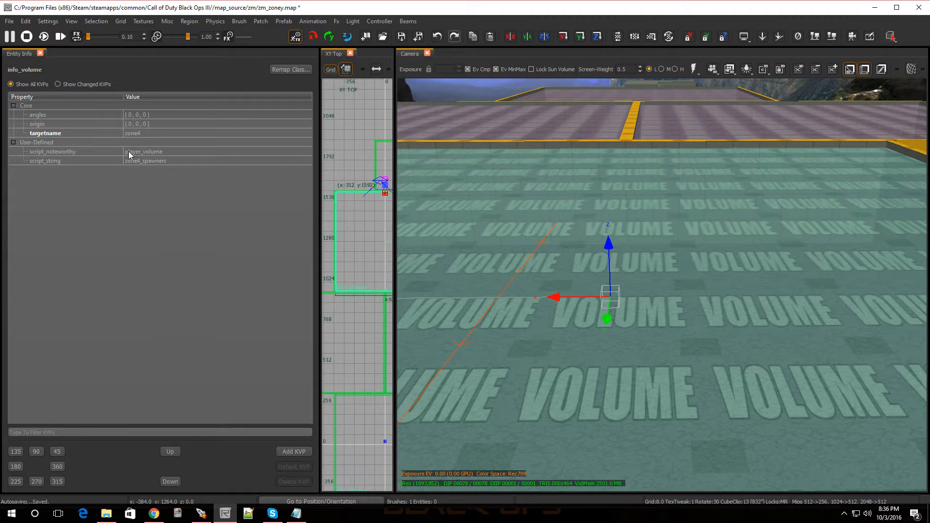
{"action": "key", "text": "Escape"}
{"action": "right_click_drag", "start_coordinate": [493, 272], "coordinate": [493, 269]}
{"action": "left_click", "coordinate": [621, 392]}
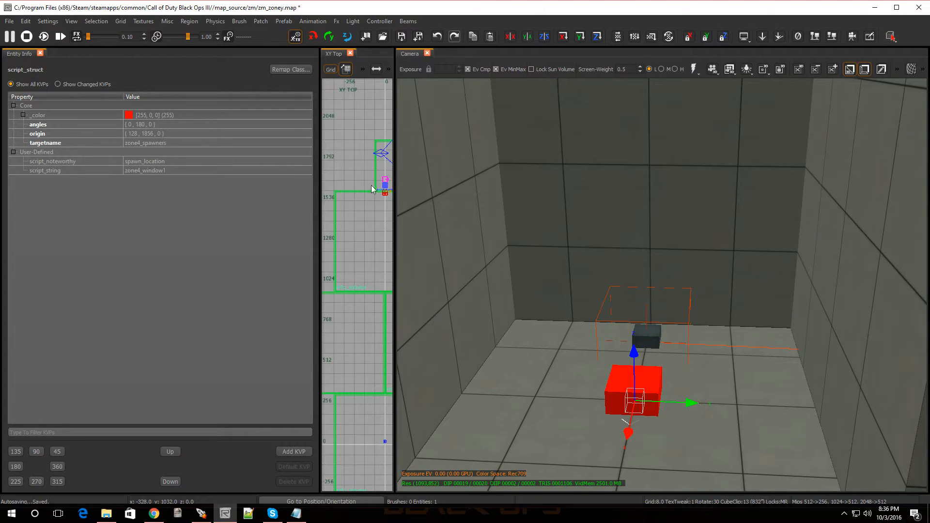
{"action": "left_click", "coordinate": [603, 284]}
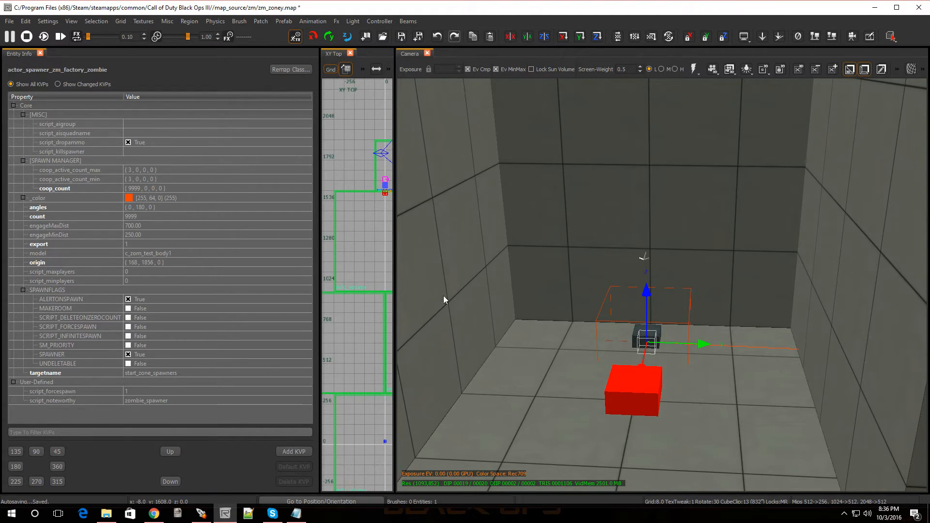
{"action": "left_click", "coordinate": [135, 374]}
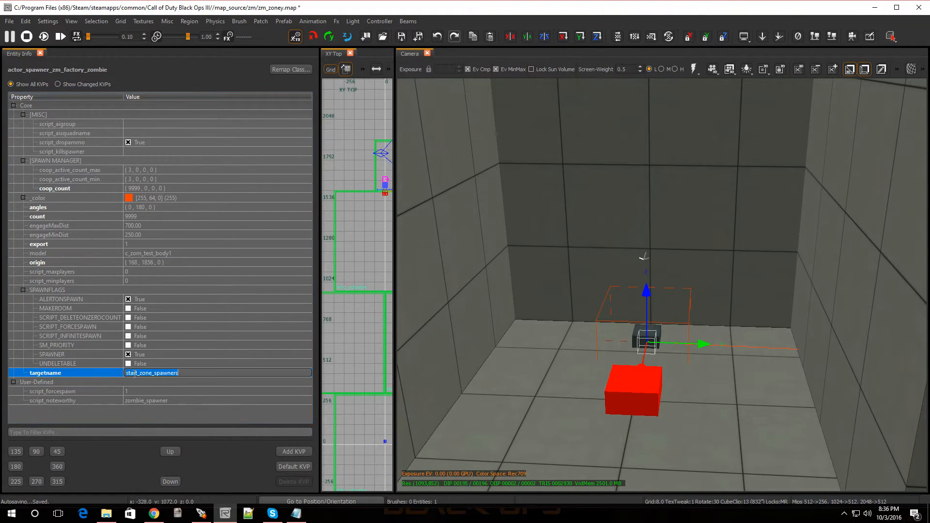
{"action": "left_click", "coordinate": [149, 373]}
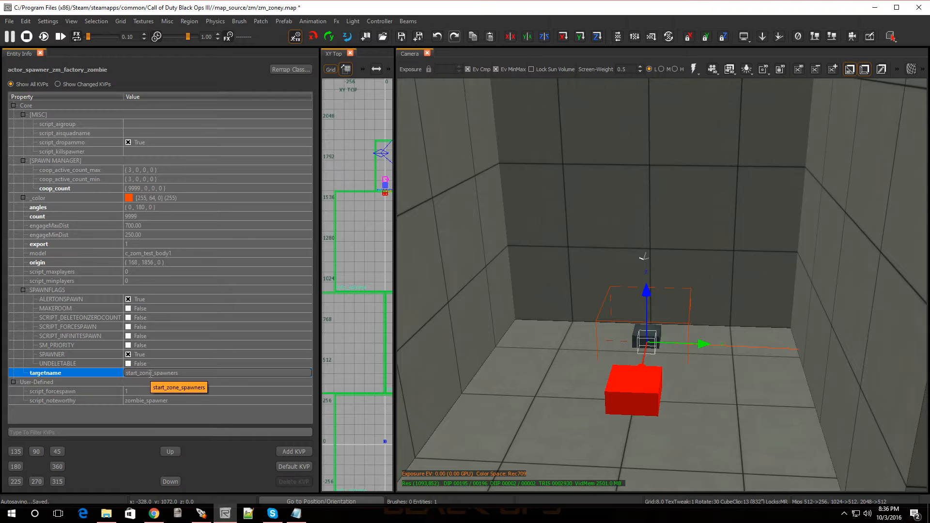
{"action": "left_click_drag", "start_coordinate": [151, 373], "coordinate": [125, 376]}
{"action": "key", "text": "BackSpace"}
{"action": "key", "text": "Delete"}
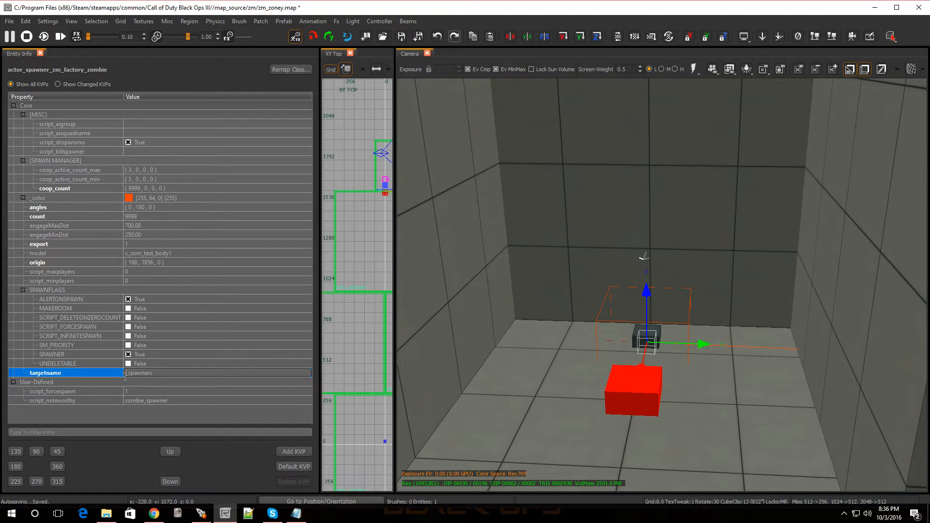
{"action": "type", "text": "zone4"}
{"action": "key", "text": "Return"}
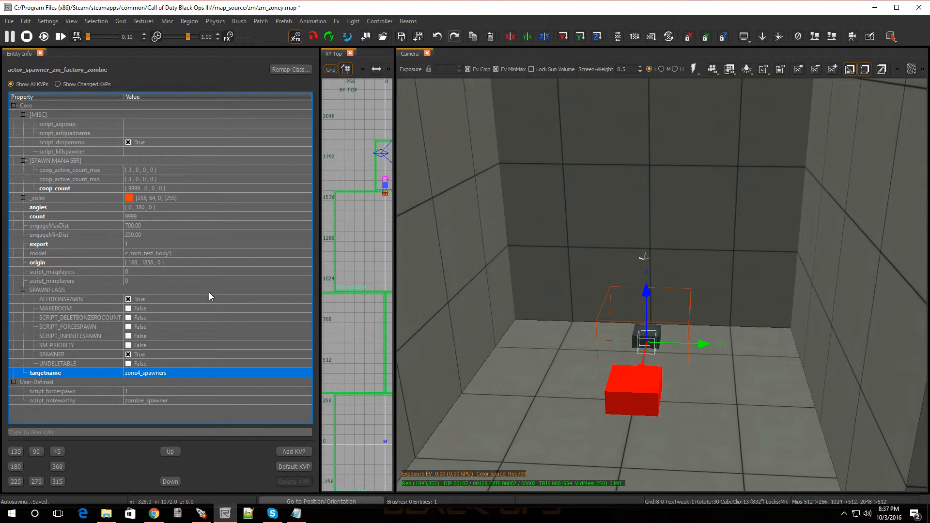
Select the zone4 volume together with the factory zombie spawner, link them and deselect.
{"action": "right_click_drag", "start_coordinate": [505, 294], "coordinate": [534, 342]}
{"action": "left_click", "coordinate": [536, 345], "text": "shift"}
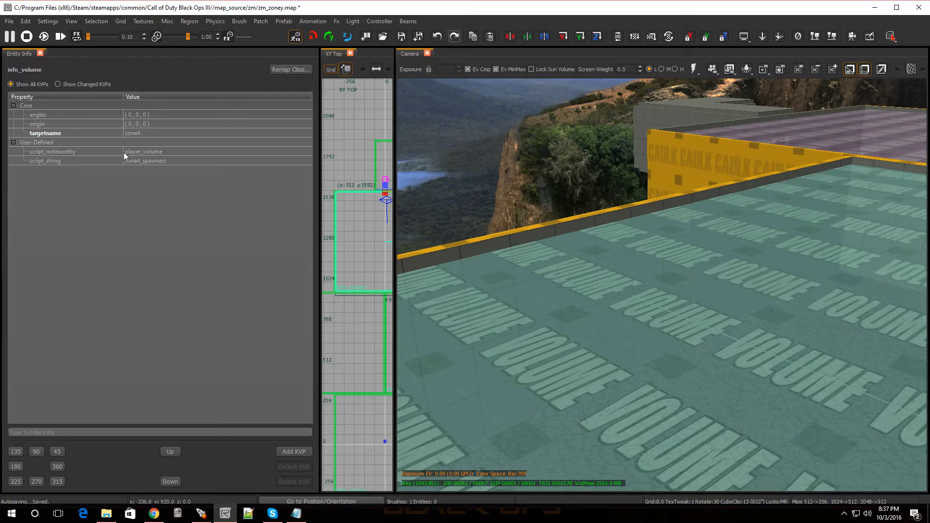
{"action": "key", "text": "Escape"}
{"action": "right_click_drag", "start_coordinate": [597, 350], "coordinate": [684, 365]}
{"action": "left_click", "coordinate": [608, 365], "text": "shift"}
{"action": "left_click", "coordinate": [711, 333], "text": "shift"}
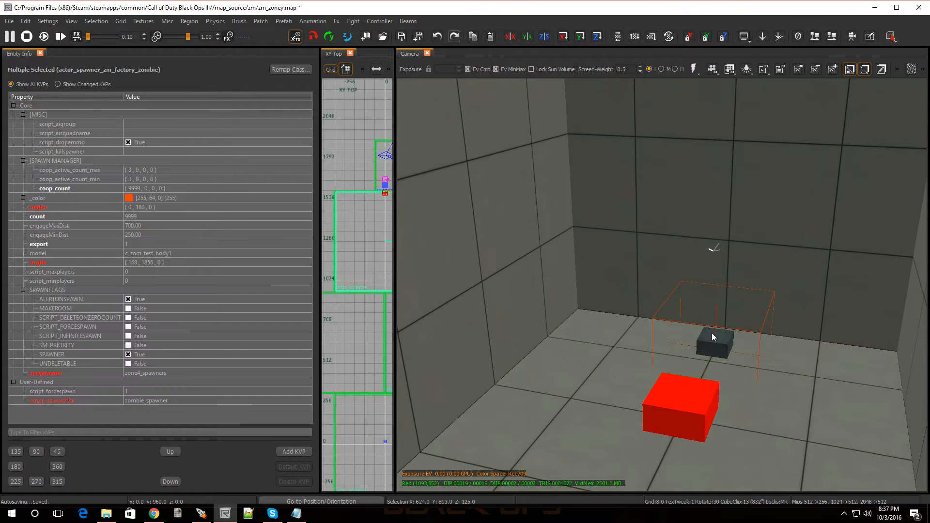
{"action": "left_click", "coordinate": [711, 333]}
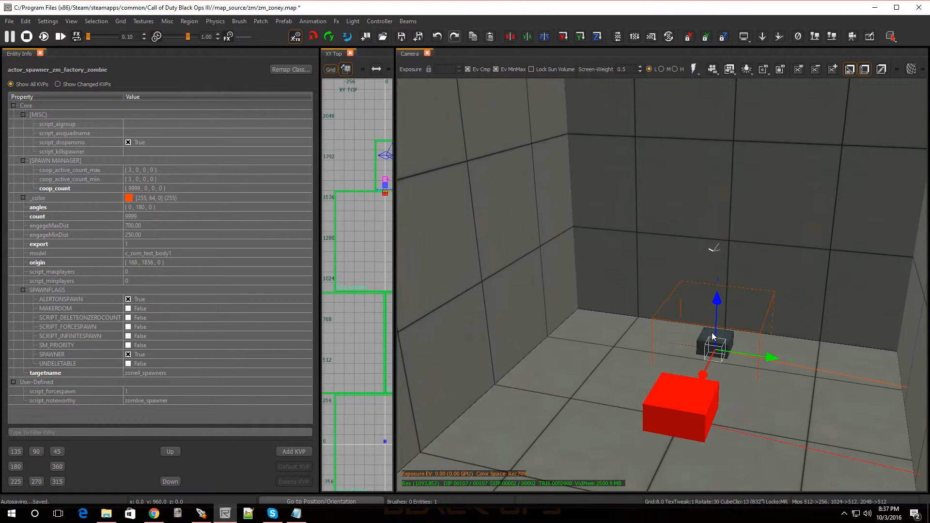
{"action": "key", "text": "Escape"}
Switch to File Explorer, check the free space on the PC's drives and return to the map editor.
{"action": "right_click_drag", "start_coordinate": [738, 391], "coordinate": [528, 397]}
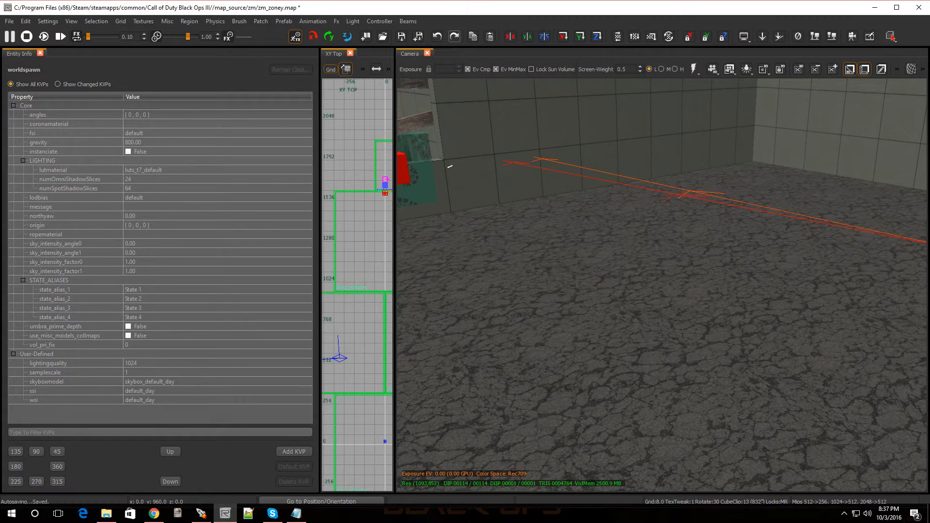
{"action": "mouse_move", "coordinate": [528, 397]}
{"action": "right_mouse_down"}
{"action": "mouse_move", "coordinate": [407, 397]}
{"action": "mouse_move", "coordinate": [446, 397]}
{"action": "mouse_move", "coordinate": [422, 392]}
{"action": "mouse_move", "coordinate": [480, 373]}
{"action": "mouse_move", "coordinate": [490, 388]}
{"action": "mouse_move", "coordinate": [475, 368]}
{"action": "mouse_move", "coordinate": [523, 380]}
{"action": "right_mouse_up"}
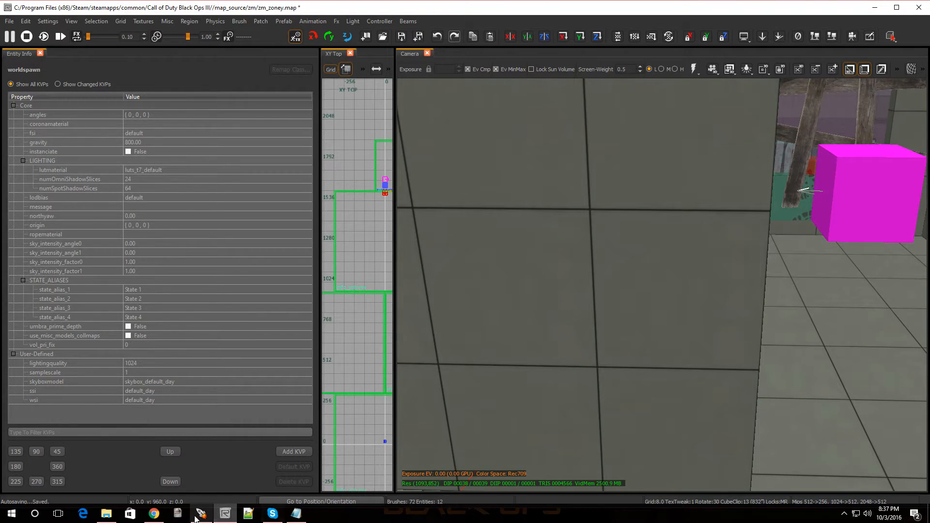
{"action": "left_click", "coordinate": [107, 514]}
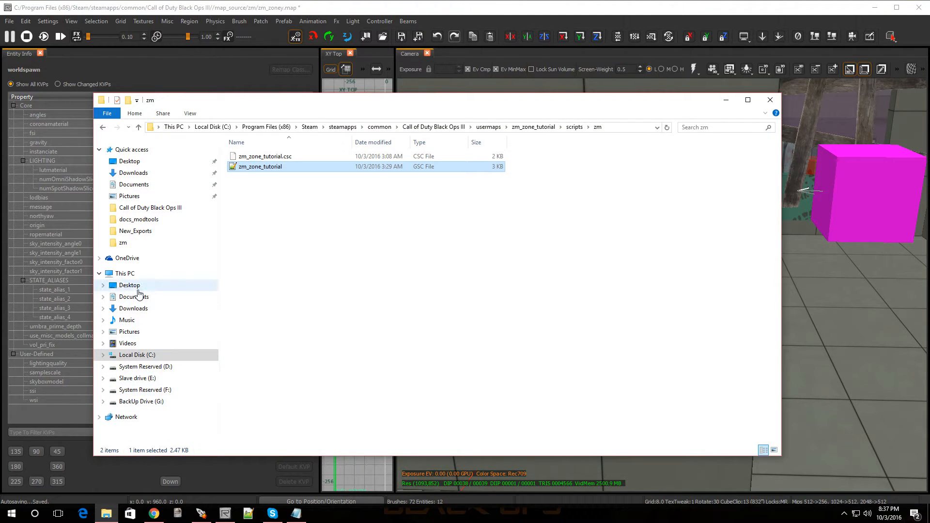
{"action": "left_click", "coordinate": [125, 273]}
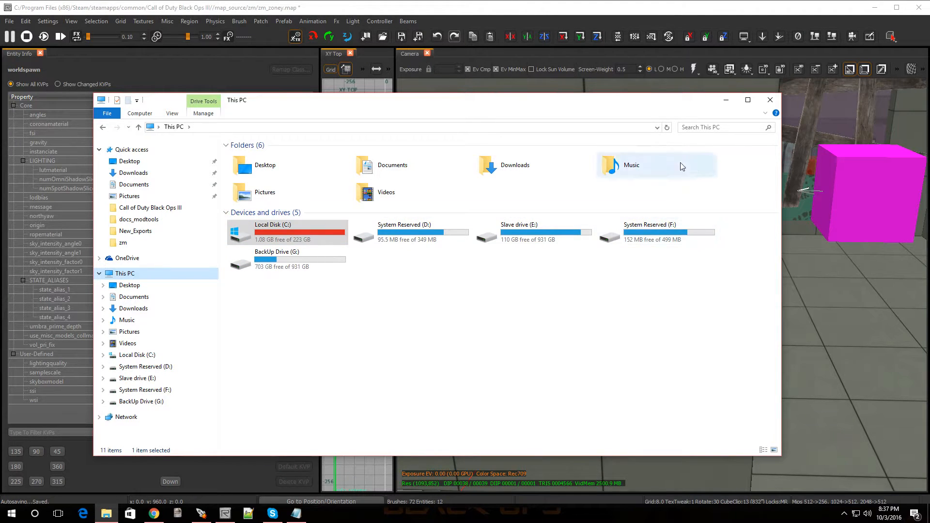
{"action": "left_click", "coordinate": [720, 101]}
Inspect the properties of the zone3 volume and the adjacent middle room's volume, deselecting each one after checking.
{"action": "mouse_move", "coordinate": [710, 128]}
{"action": "right_mouse_down"}
{"action": "mouse_move", "coordinate": [775, 146]}
{"action": "mouse_move", "coordinate": [775, 184]}
{"action": "mouse_move", "coordinate": [747, 160]}
{"action": "mouse_move", "coordinate": [814, 164]}
{"action": "mouse_move", "coordinate": [775, 198]}
{"action": "mouse_move", "coordinate": [747, 160]}
{"action": "mouse_move", "coordinate": [799, 194]}
{"action": "mouse_move", "coordinate": [800, 165]}
{"action": "mouse_move", "coordinate": [775, 145]}
{"action": "mouse_move", "coordinate": [726, 150]}
{"action": "mouse_move", "coordinate": [756, 175]}
{"action": "mouse_move", "coordinate": [606, 190]}
{"action": "right_mouse_up"}
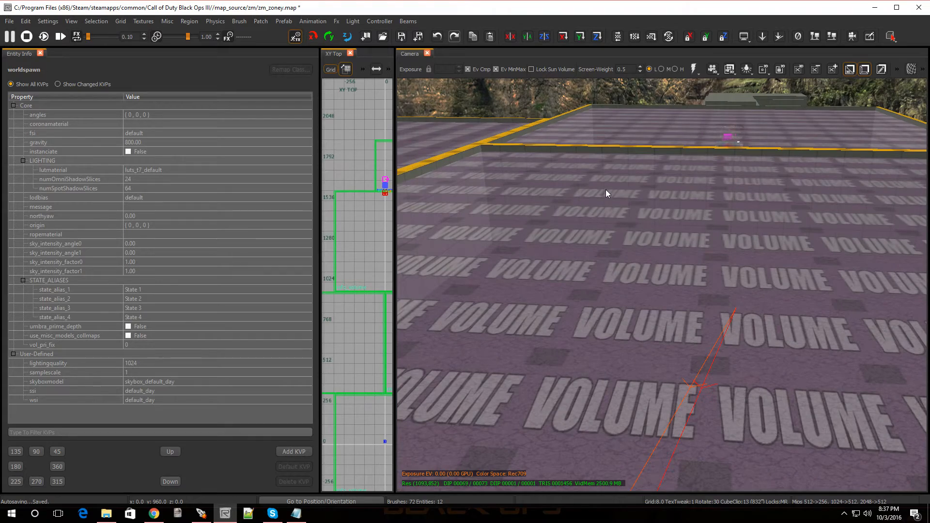
{"action": "left_click", "coordinate": [670, 199], "text": "shift"}
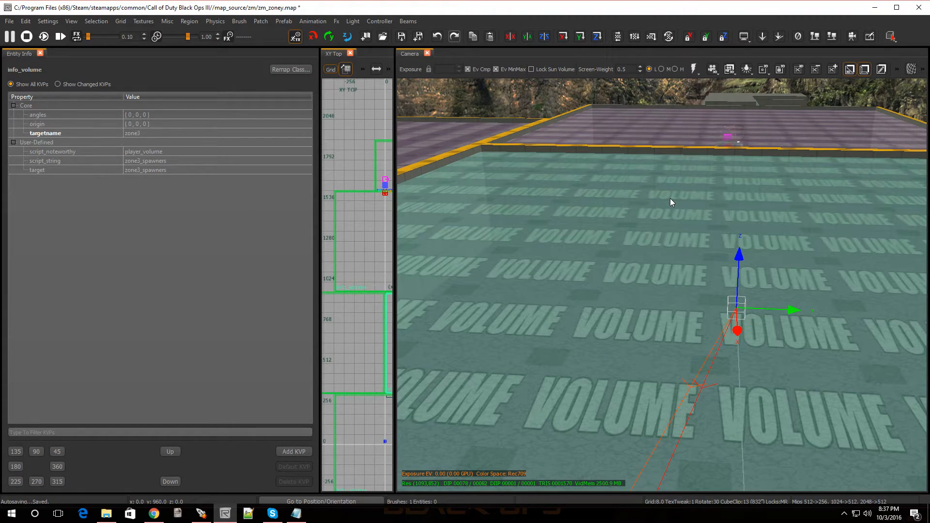
{"action": "key", "text": "Escape"}
{"action": "mouse_move", "coordinate": [671, 210]}
{"action": "right_mouse_down"}
{"action": "mouse_move", "coordinate": [800, 204]}
{"action": "mouse_move", "coordinate": [659, 216]}
{"action": "right_mouse_up"}
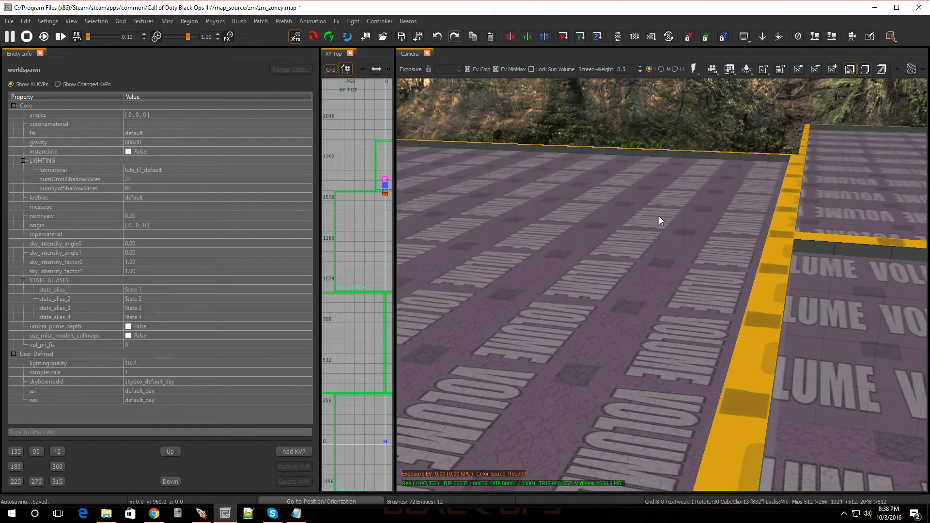
{"action": "left_click", "coordinate": [654, 222], "text": "shift"}
{"action": "key", "text": "Escape"}
{"action": "mouse_move", "coordinate": [573, 294]}
{"action": "right_mouse_down"}
{"action": "mouse_move", "coordinate": [581, 286]}
{"action": "mouse_move", "coordinate": [584, 305]}
{"action": "mouse_move", "coordinate": [570, 294]}
{"action": "right_mouse_up"}
Select the wall brushes between the south room and the two middle rooms and split them at x -192 and x -128.
{"action": "left_click", "coordinate": [577, 256], "text": "shift"}
{"action": "right_click_drag", "start_coordinate": [577, 257], "coordinate": [568, 280]}
{"action": "left_click", "coordinate": [588, 382], "text": "shift"}
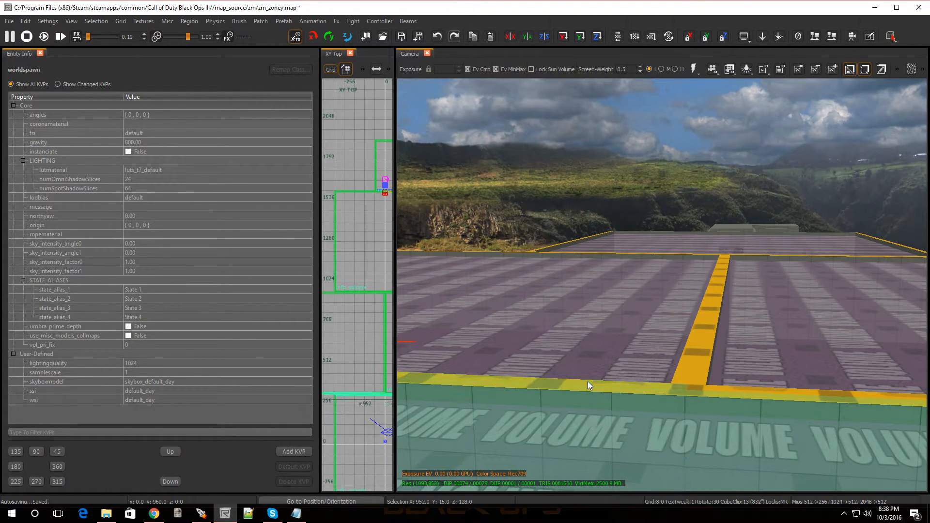
{"action": "left_click", "coordinate": [751, 389], "text": "shift"}
{"action": "right_click_drag", "start_coordinate": [674, 378], "coordinate": [674, 426]}
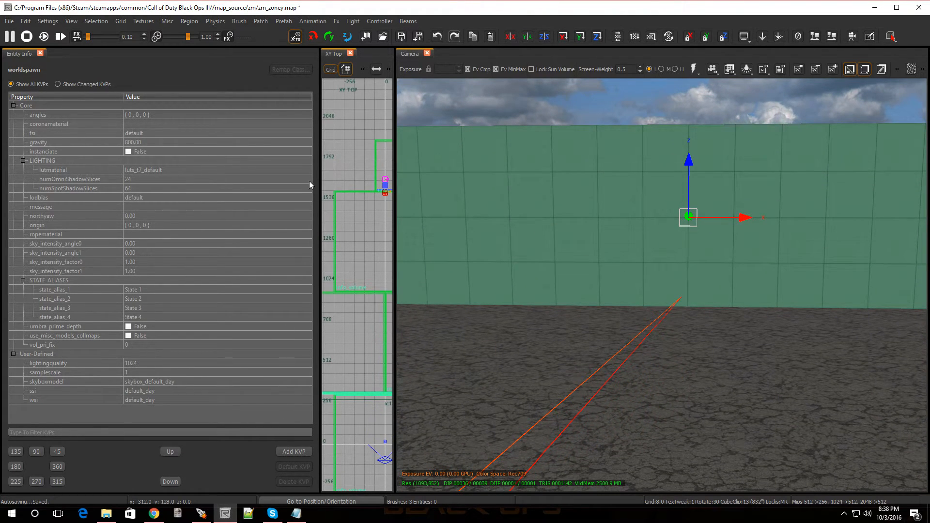
{"action": "left_click_drag", "start_coordinate": [394, 208], "coordinate": [690, 222]}
{"action": "scroll", "coordinate": [532, 418], "scroll_direction": "up", "scroll_amount": 4}
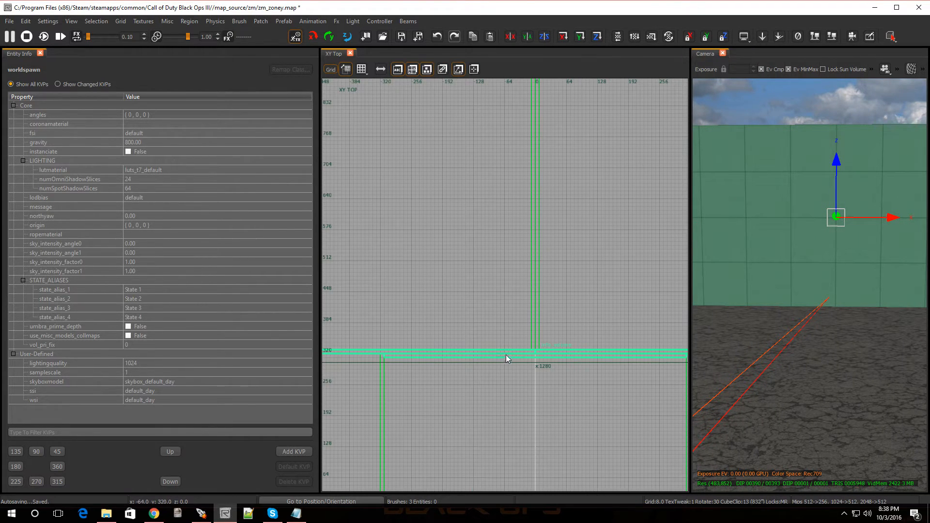
{"action": "scroll", "coordinate": [457, 359], "scroll_direction": "down", "scroll_amount": 4}
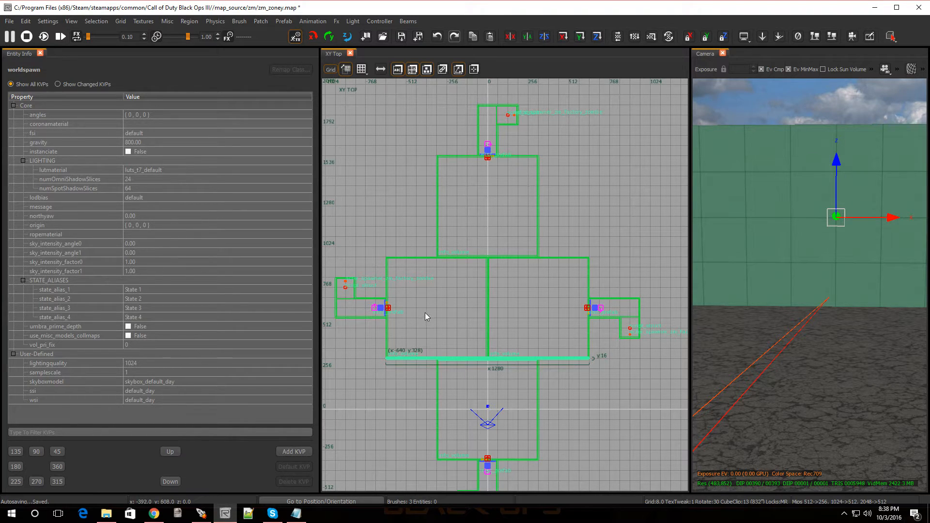
{"action": "scroll", "coordinate": [495, 388], "scroll_direction": "up", "scroll_amount": 4}
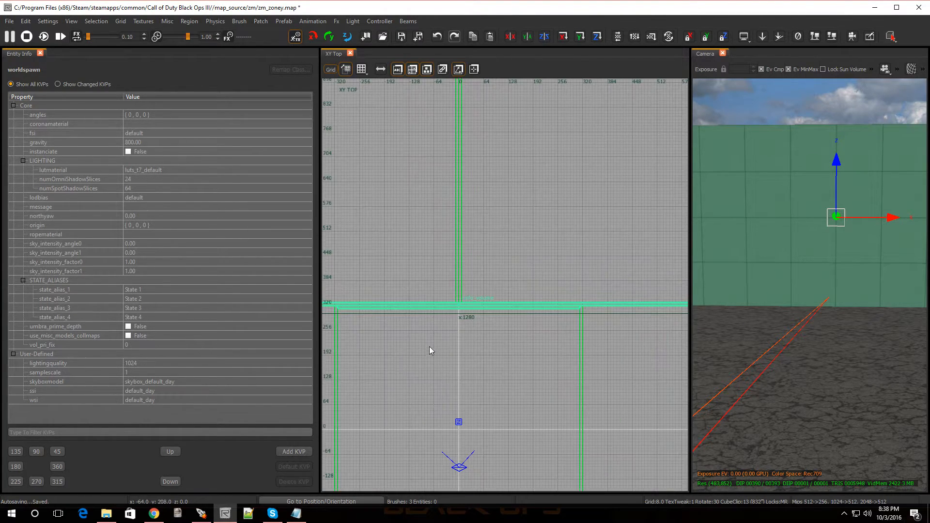
{"action": "scroll", "coordinate": [388, 325], "scroll_direction": "up", "scroll_amount": 1}
{"action": "scroll", "coordinate": [383, 306], "scroll_direction": "up", "scroll_amount": 1}
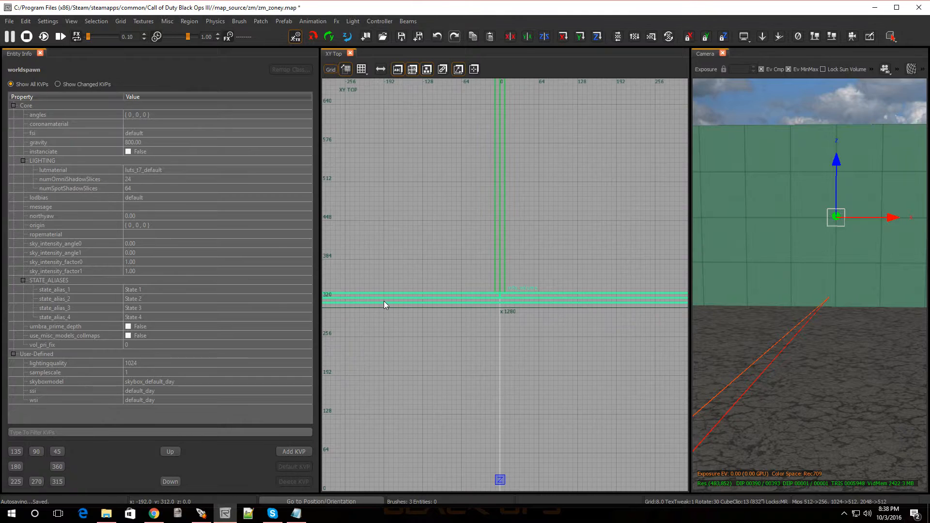
{"action": "scroll", "coordinate": [385, 304], "scroll_direction": "down", "scroll_amount": 3}
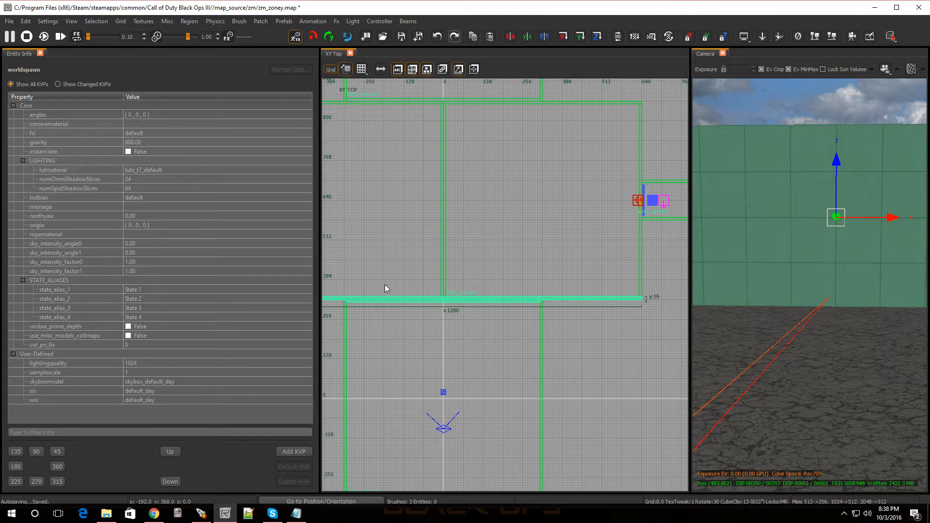
{"action": "left_click", "coordinate": [385, 312]}
{"action": "key", "text": "shift+Return"}
{"action": "scroll", "coordinate": [401, 294], "scroll_direction": "up", "scroll_amount": 2}
{"action": "scroll", "coordinate": [409, 285], "scroll_direction": "up", "scroll_amount": 1}
{"action": "left_click", "coordinate": [406, 321]}
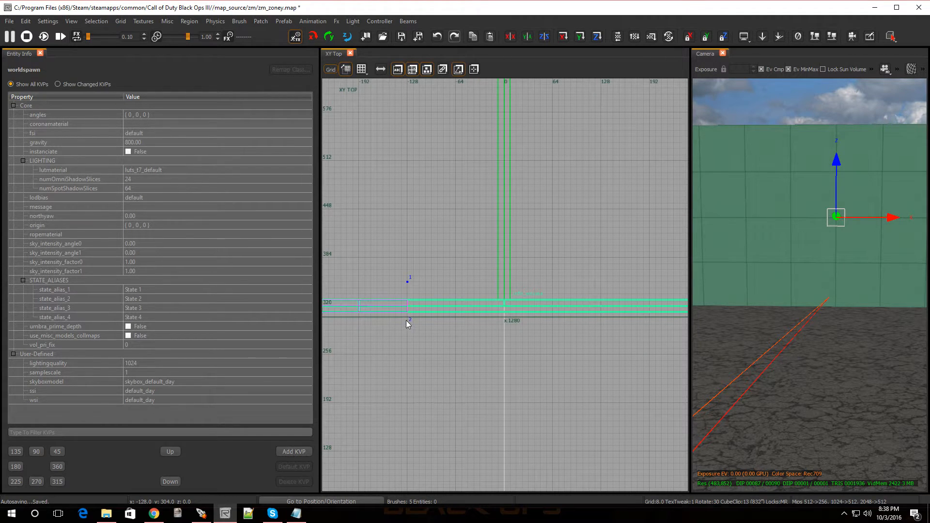
{"action": "key", "text": "shift+Return"}
Split the same walls at x 128 and x 192 to mark off the second doorway segment, then deselect them.
{"action": "scroll", "coordinate": [407, 322], "scroll_direction": "down", "scroll_amount": 4}
{"action": "scroll", "coordinate": [506, 364], "scroll_direction": "up", "scroll_amount": 3}
{"action": "left_click", "coordinate": [464, 257]}
{"action": "left_click", "coordinate": [463, 296]}
{"action": "key", "text": "shift+Return"}
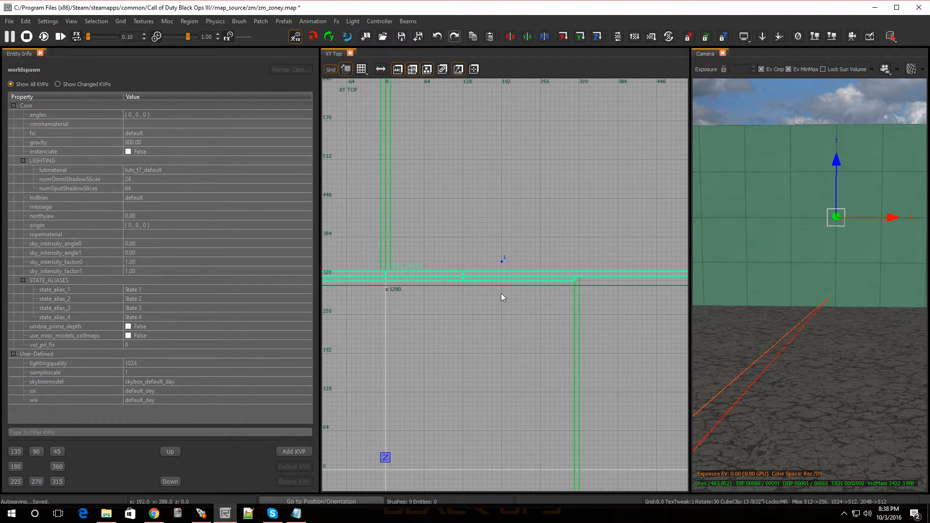
{"action": "left_click", "coordinate": [502, 291]}
{"action": "key", "text": "shift+Return"}
{"action": "key", "text": "Escape"}
Select the two doorway segments facing the south room and raise their bottoms so they become 40-unit-high lintels.
{"action": "mouse_move", "coordinate": [767, 286]}
{"action": "right_mouse_down"}
{"action": "mouse_move", "coordinate": [819, 291]}
{"action": "mouse_move", "coordinate": [683, 291]}
{"action": "right_mouse_up"}
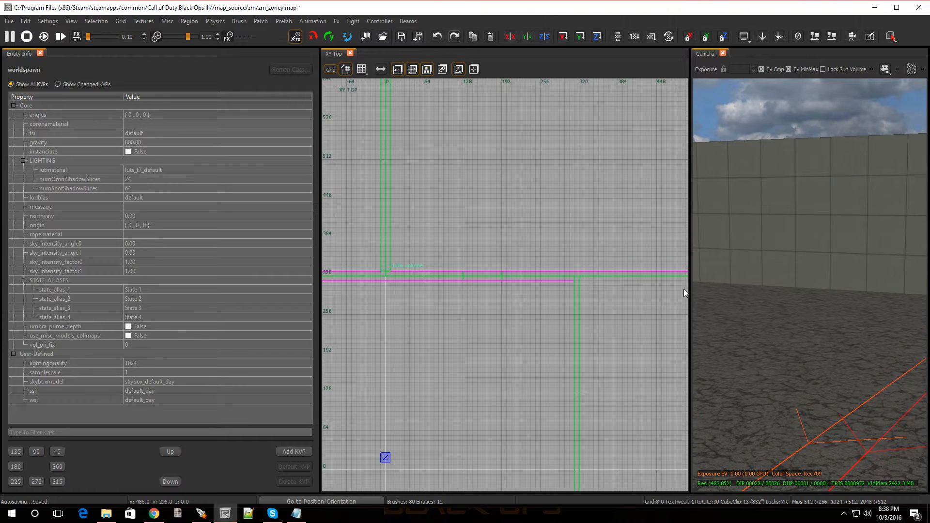
{"action": "left_click_drag", "start_coordinate": [690, 287], "coordinate": [477, 287]}
{"action": "left_click", "coordinate": [677, 226], "text": "shift"}
{"action": "left_click", "coordinate": [677, 225], "text": "shift"}
{"action": "left_click", "coordinate": [704, 234], "text": "shift"}
{"action": "right_click_drag", "start_coordinate": [705, 234], "coordinate": [920, 234]}
{"action": "left_click", "coordinate": [724, 238], "text": "shift"}
{"action": "right_click_drag", "start_coordinate": [724, 238], "coordinate": [679, 238]}
{"action": "key", "text": "ctrl+Tab"}
{"action": "scroll", "coordinate": [377, 301], "scroll_direction": "down", "scroll_amount": 6}
{"action": "scroll", "coordinate": [338, 307], "scroll_direction": "up", "scroll_amount": 1}
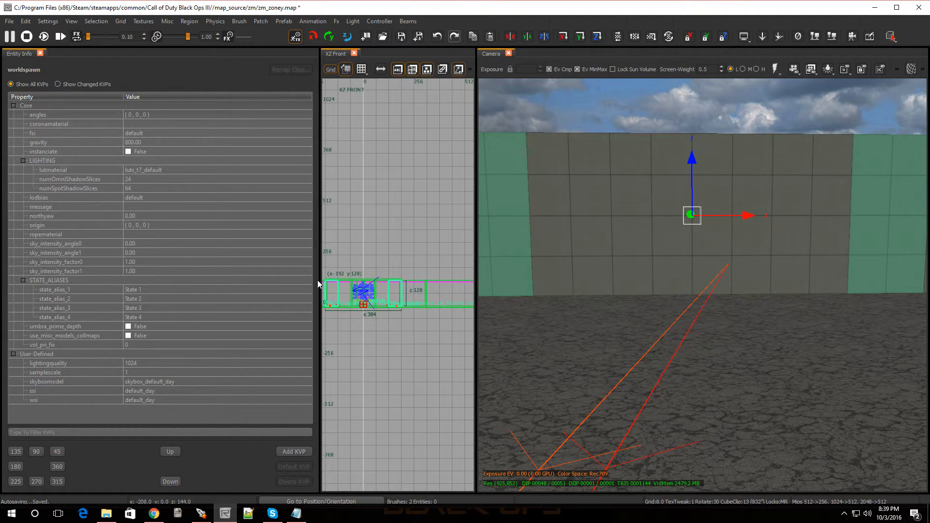
{"action": "left_click_drag", "start_coordinate": [318, 277], "coordinate": [168, 276]}
{"action": "scroll", "coordinate": [202, 307], "scroll_direction": "up", "scroll_amount": 2}
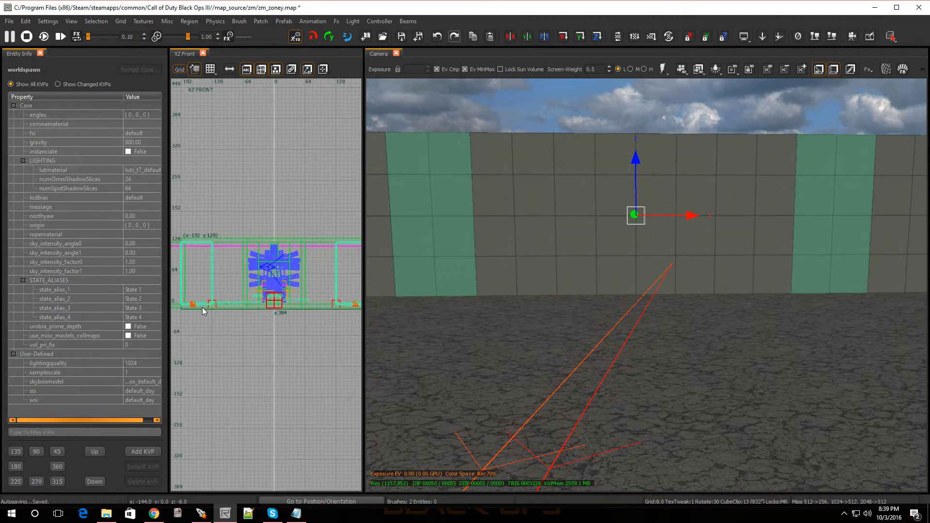
{"action": "left_click_drag", "start_coordinate": [270, 325], "coordinate": [274, 287]}
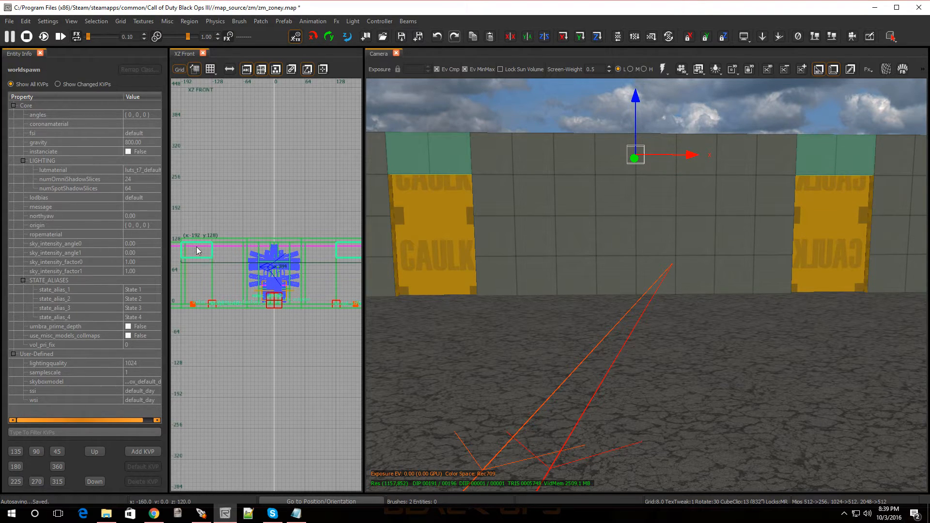
{"action": "scroll", "coordinate": [197, 248], "scroll_direction": "up", "scroll_amount": 3}
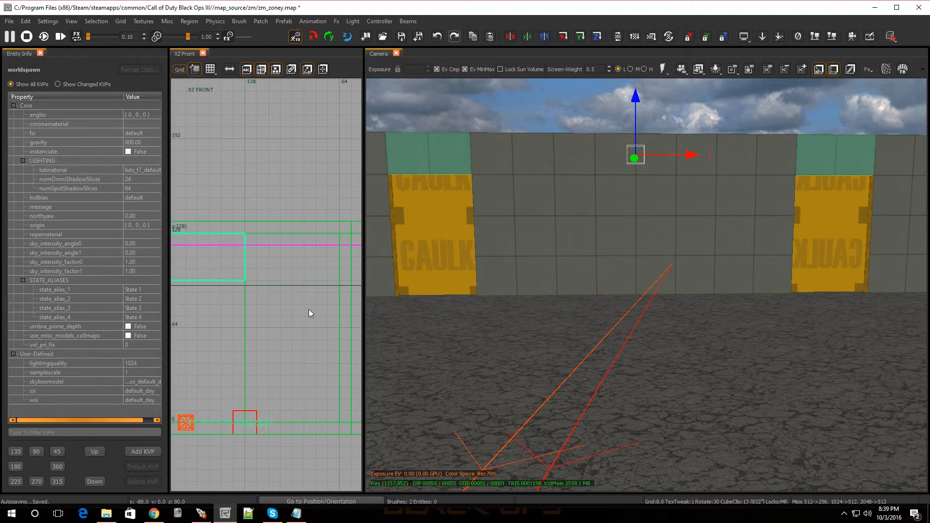
{"action": "left_click_drag", "start_coordinate": [311, 315], "coordinate": [314, 317]}
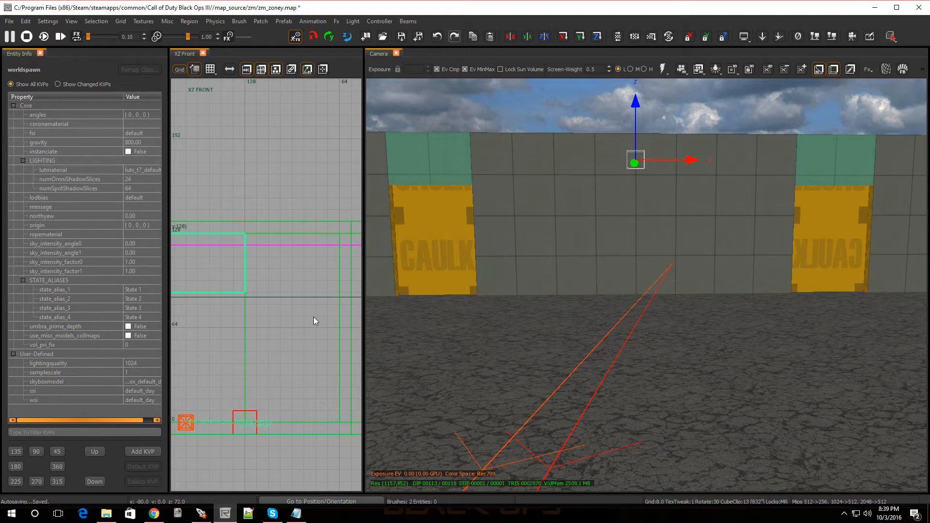
{"action": "key", "text": "Escape"}
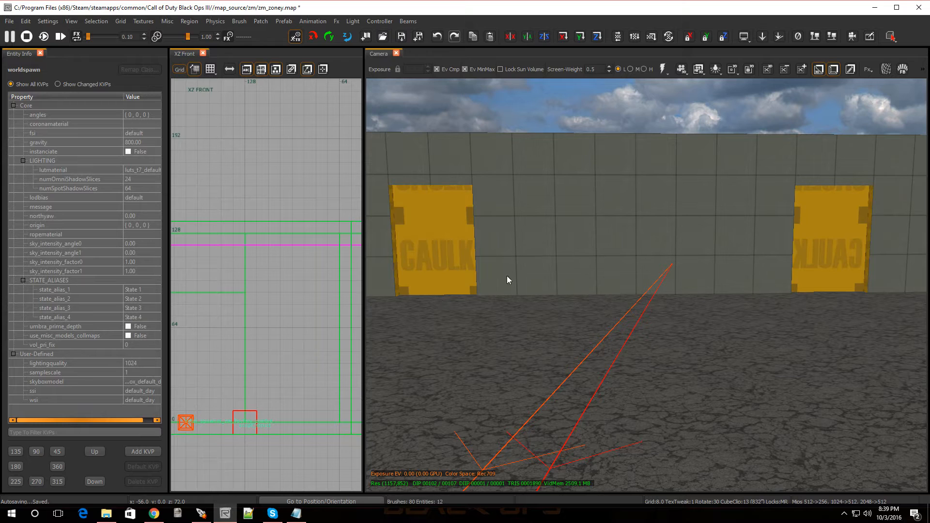
Raise the bottoms of the two caulked segments behind the doorways to match the height of the front lintels.
{"action": "left_click", "coordinate": [443, 237]}
{"action": "left_click", "coordinate": [862, 250], "text": "shift"}
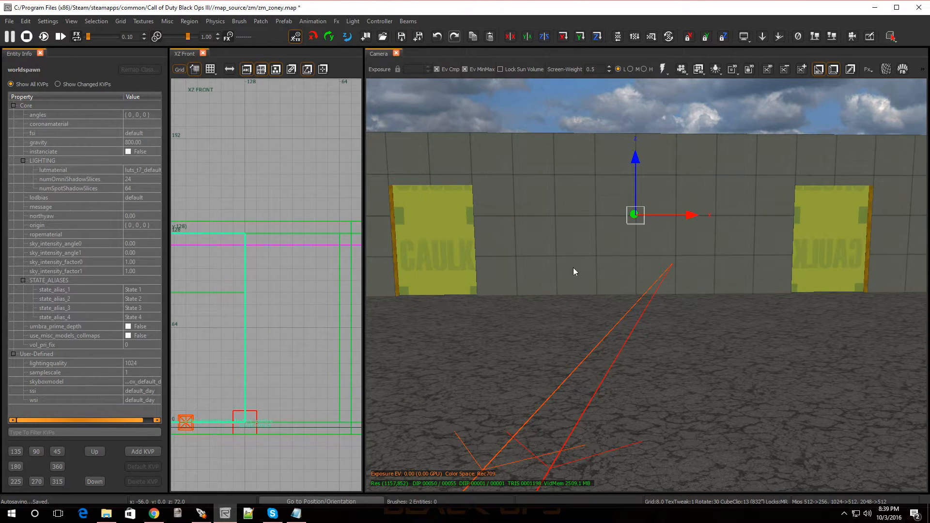
{"action": "scroll", "coordinate": [274, 440], "scroll_direction": "down", "scroll_amount": 5}
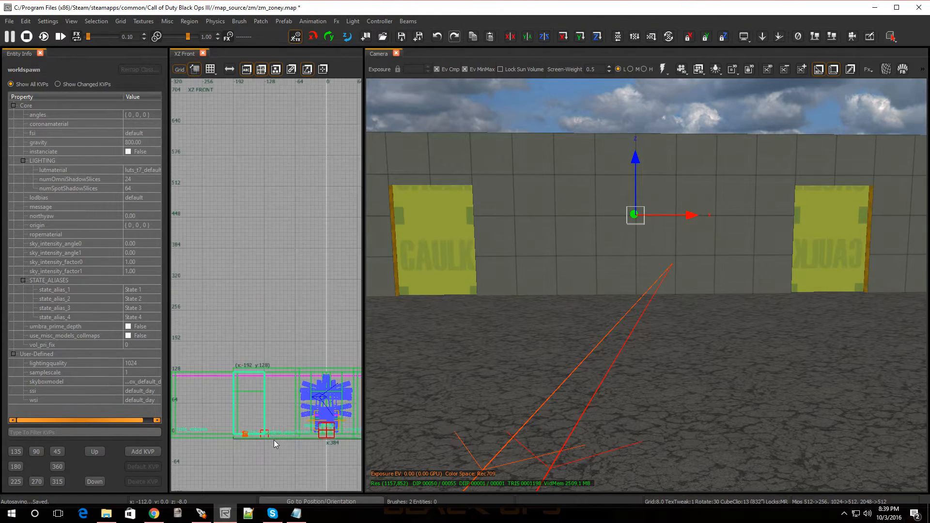
{"action": "scroll", "coordinate": [275, 458], "scroll_direction": "up", "scroll_amount": 2}
{"action": "left_click_drag", "start_coordinate": [278, 448], "coordinate": [279, 411]}
{"action": "key", "text": "Escape"}
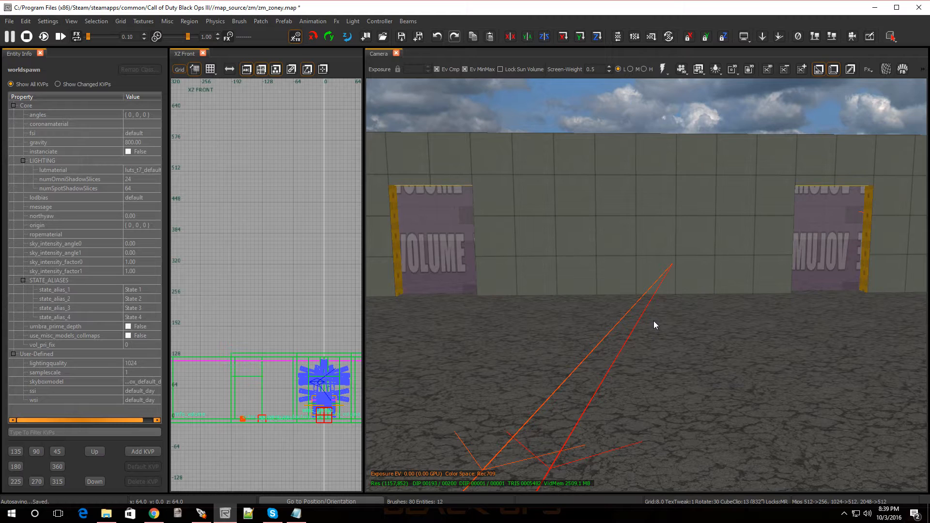
Select the wall brushes beside the two doorways and apply the t7_metal_wall_panels texture to cover their caulked edges.
{"action": "right_click_drag", "start_coordinate": [655, 322], "coordinate": [606, 321]}
{"action": "left_click", "coordinate": [505, 251], "text": "shift"}
{"action": "left_click", "coordinate": [535, 244], "text": "shift"}
{"action": "left_click", "coordinate": [533, 246], "text": "shift"}
{"action": "left_click", "coordinate": [544, 243], "text": "shift"}
{"action": "mouse_move", "coordinate": [540, 295]}
{"action": "right_mouse_down"}
{"action": "mouse_move", "coordinate": [601, 257]}
{"action": "mouse_move", "coordinate": [577, 284]}
{"action": "mouse_move", "coordinate": [583, 275]}
{"action": "mouse_move", "coordinate": [503, 315]}
{"action": "right_mouse_up"}
{"action": "left_click", "coordinate": [582, 275], "text": "shift"}
{"action": "left_click", "coordinate": [502, 317], "text": "shift"}
{"action": "right_click_drag", "start_coordinate": [588, 357], "coordinate": [568, 366]}
{"action": "left_click", "coordinate": [568, 367], "text": "shift"}
{"action": "mouse_move", "coordinate": [545, 333]}
{"action": "right_mouse_down"}
{"action": "mouse_move", "coordinate": [526, 343]}
{"action": "mouse_move", "coordinate": [612, 361]}
{"action": "right_mouse_up"}
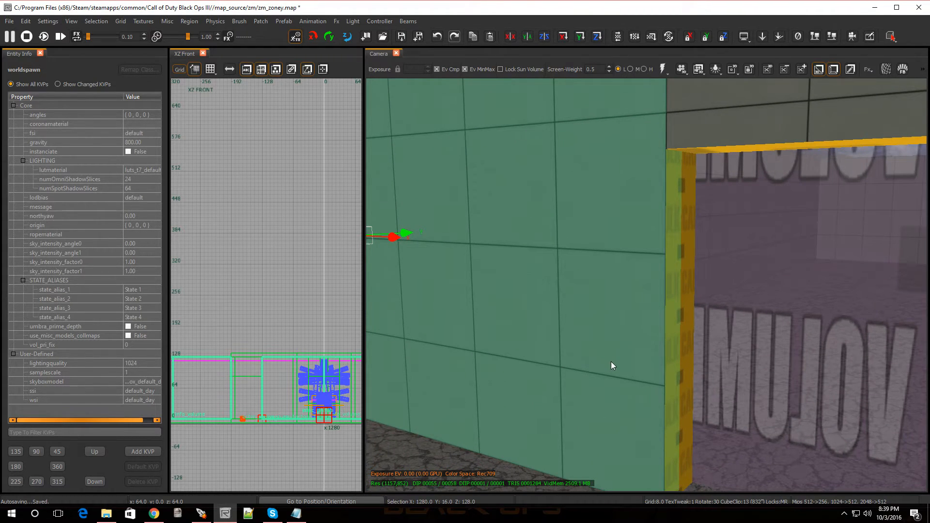
{"action": "left_click", "coordinate": [684, 338], "text": "shift"}
{"action": "key", "text": "t"}
{"action": "left_click", "coordinate": [55, 141]}
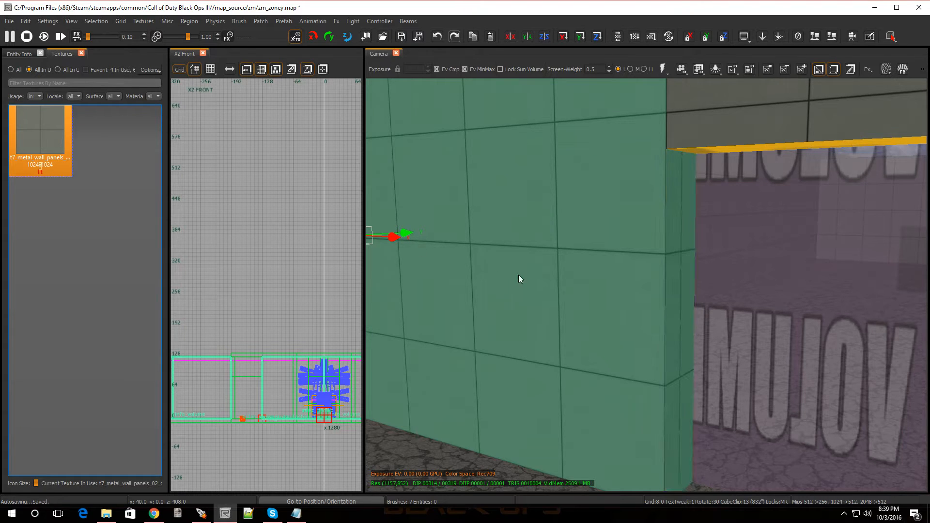
{"action": "key", "text": "Escape"}
Select the lintel brushes above both doorways and apply the t7_metal_wall_panels texture to them.
{"action": "left_click", "coordinate": [713, 141], "text": "shift"}
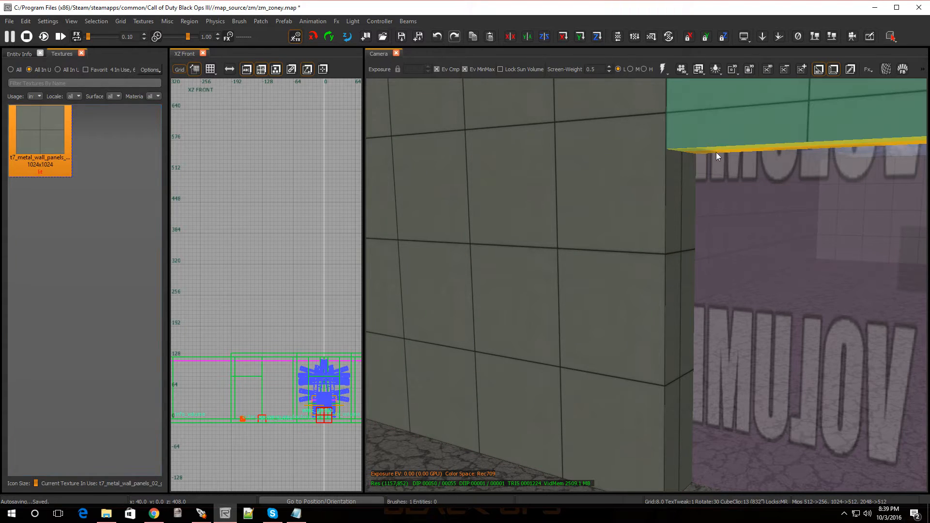
{"action": "right_click_drag", "start_coordinate": [682, 210], "coordinate": [369, 211]}
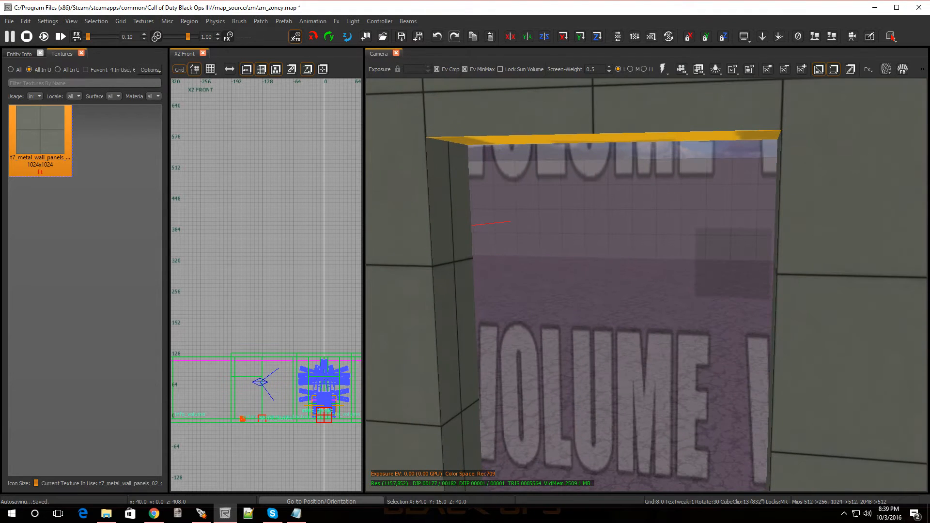
{"action": "left_click", "coordinate": [656, 132], "text": "shift"}
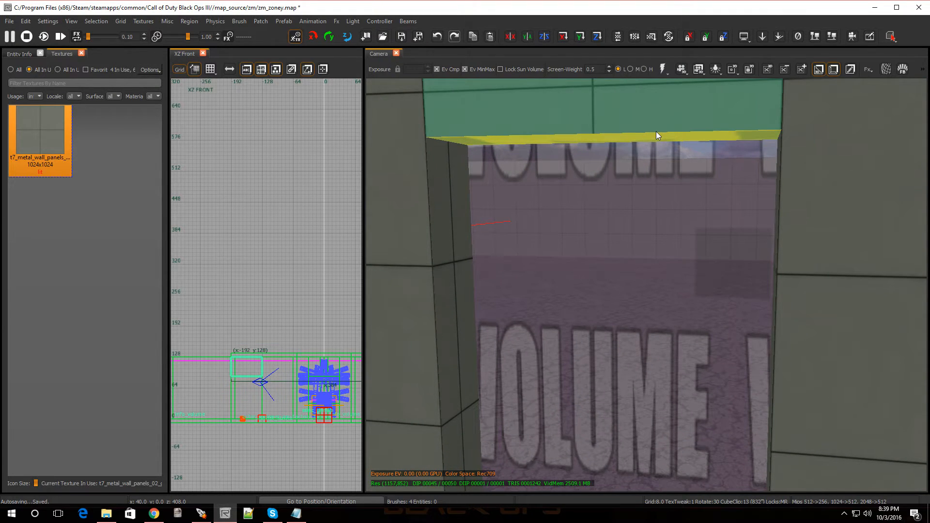
{"action": "left_click", "coordinate": [41, 136]}
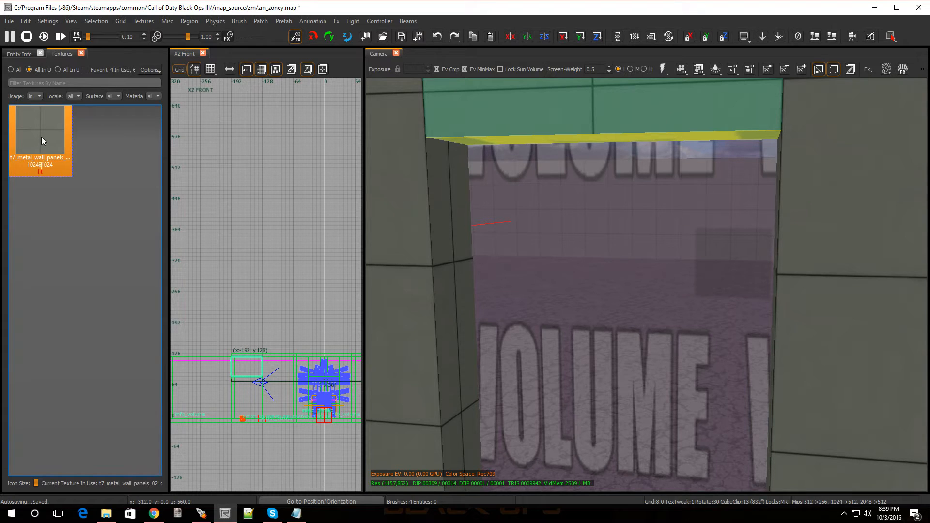
Check the free space on the C drive again in File Explorer and return to the map.
{"action": "left_click", "coordinate": [106, 513]}
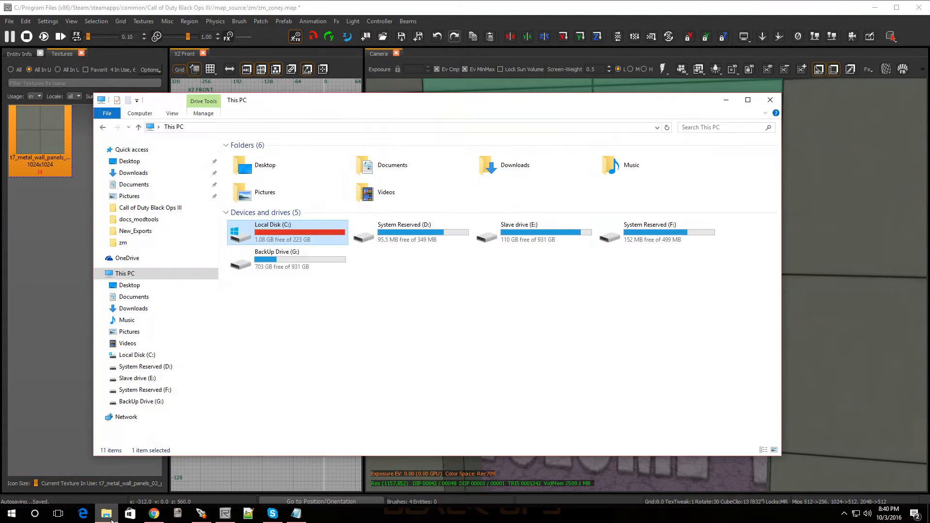
{"action": "left_click", "coordinate": [154, 289]}
{"action": "left_click", "coordinate": [150, 274]}
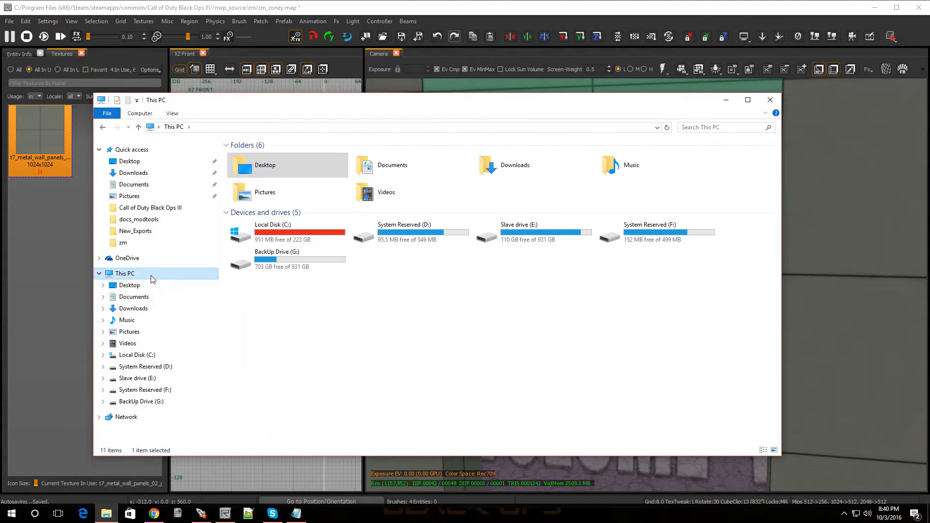
{"action": "left_click", "coordinate": [726, 100]}
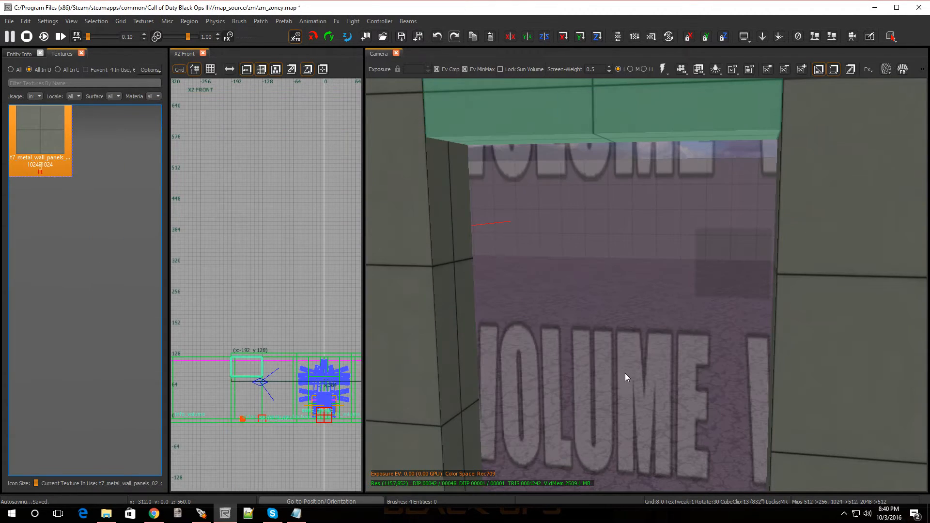
Deselect the lintels and draw a brush 64 by 24 units across the opening of the doorway at x -192 in the top view.
{"action": "scroll", "coordinate": [626, 377], "scroll_direction": "down", "scroll_amount": 5}
{"action": "right_click_drag", "start_coordinate": [492, 315], "coordinate": [603, 315]}
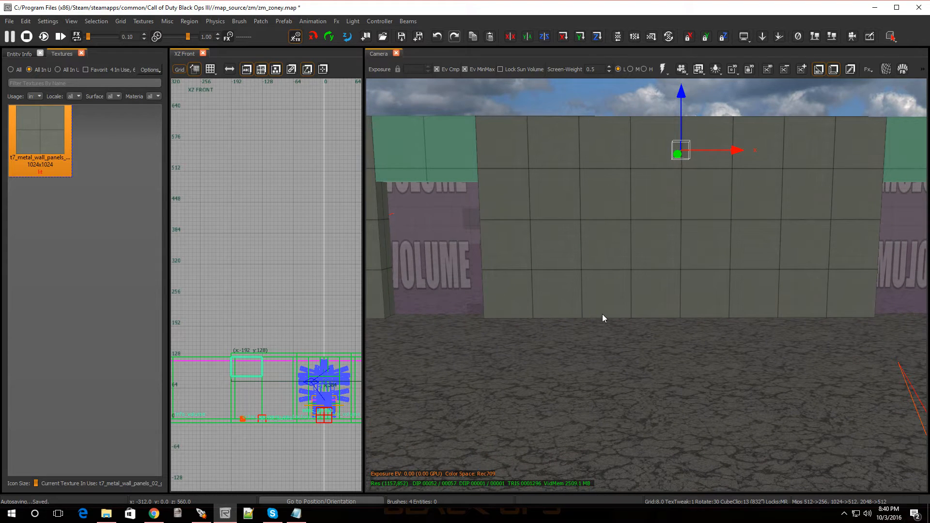
{"action": "key", "text": "Escape"}
{"action": "scroll", "coordinate": [279, 383], "scroll_direction": "down", "scroll_amount": 4}
{"action": "key", "text": "ctrl+Tab"}
{"action": "key", "text": "ctrl+Tab"}
{"action": "scroll", "coordinate": [221, 373], "scroll_direction": "up", "scroll_amount": 2}
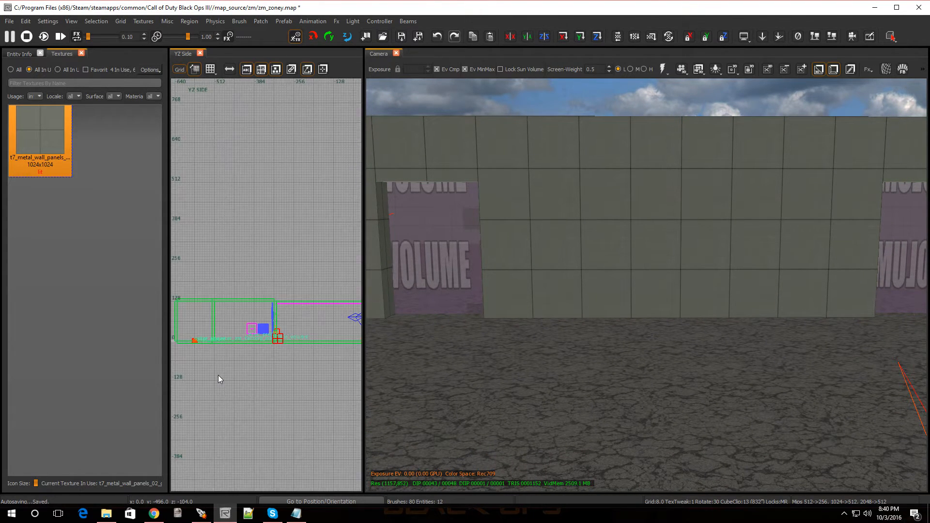
{"action": "key", "text": "ctrl+Tab"}
{"action": "scroll", "coordinate": [231, 167], "scroll_direction": "up", "scroll_amount": 5}
{"action": "scroll", "coordinate": [212, 188], "scroll_direction": "down", "scroll_amount": 4}
{"action": "scroll", "coordinate": [177, 176], "scroll_direction": "up", "scroll_amount": 5}
{"action": "mouse_move", "coordinate": [254, 212]}
{"action": "left_mouse_down"}
{"action": "mouse_move", "coordinate": [270, 223]}
{"action": "mouse_move", "coordinate": [331, 229]}
{"action": "left_mouse_up"}
Resize and position the new brush to 64 by 8 by 96 units so it fills the doorway beneath the lintel, centred in the wall.
{"action": "left_click_drag", "start_coordinate": [293, 188], "coordinate": [294, 179]}
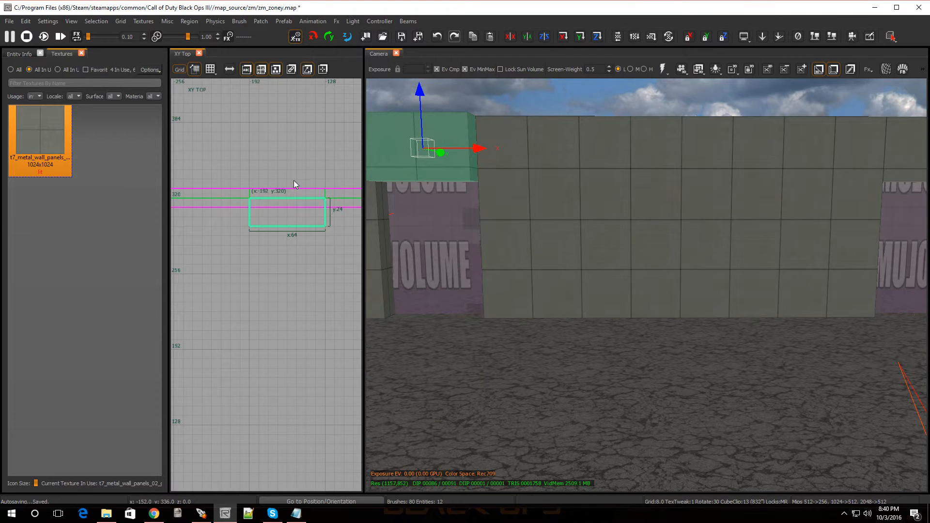
{"action": "left_click_drag", "start_coordinate": [295, 228], "coordinate": [296, 209]}
{"action": "left_click_drag", "start_coordinate": [434, 209], "coordinate": [446, 254]}
{"action": "mouse_move", "coordinate": [425, 112]}
{"action": "left_mouse_down"}
{"action": "mouse_move", "coordinate": [427, 137]}
{"action": "mouse_move", "coordinate": [423, 124]}
{"action": "left_mouse_up"}
{"action": "scroll", "coordinate": [287, 214], "scroll_direction": "up", "scroll_amount": 1}
{"action": "left_click_drag", "start_coordinate": [277, 195], "coordinate": [279, 187]}
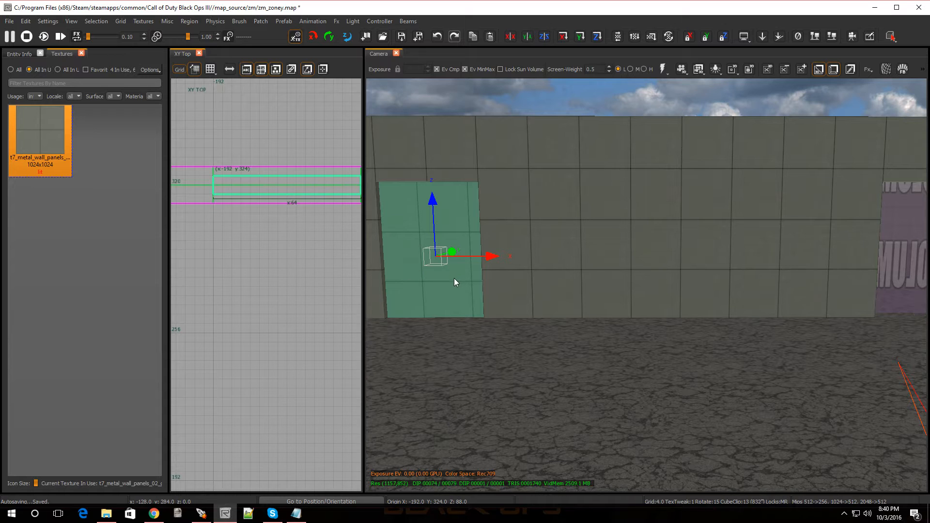
{"action": "scroll", "coordinate": [259, 215], "scroll_direction": "down", "scroll_amount": 5}
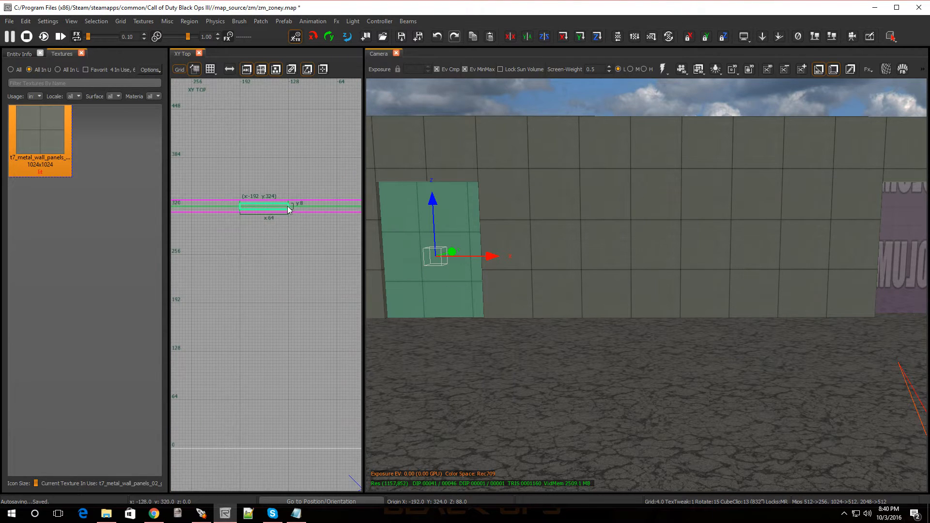
Widen the texture browser and filter the full texture library by door usage.
{"action": "mouse_move", "coordinate": [431, 269]}
{"action": "right_mouse_down"}
{"action": "mouse_move", "coordinate": [387, 256]}
{"action": "mouse_move", "coordinate": [432, 269]}
{"action": "right_mouse_up"}
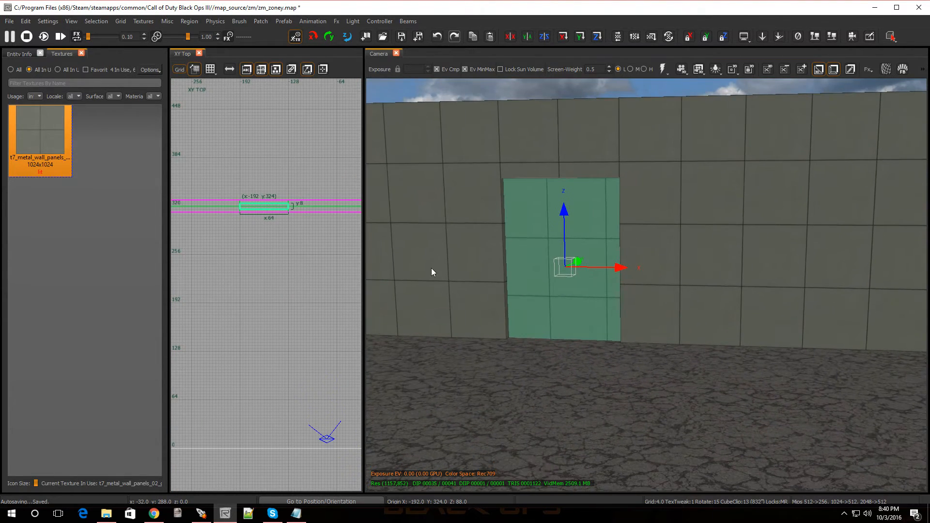
{"action": "left_click", "coordinate": [533, 221], "text": "shift"}
{"action": "left_click", "coordinate": [533, 221], "text": "shift"}
{"action": "scroll", "coordinate": [263, 211], "scroll_direction": "up", "scroll_amount": 3}
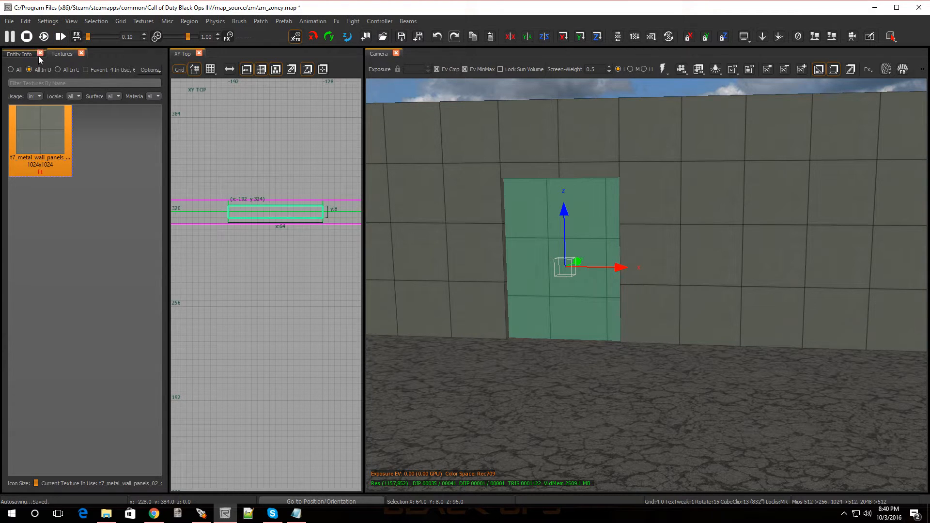
{"action": "left_click", "coordinate": [28, 83]}
{"action": "left_click", "coordinate": [39, 97]}
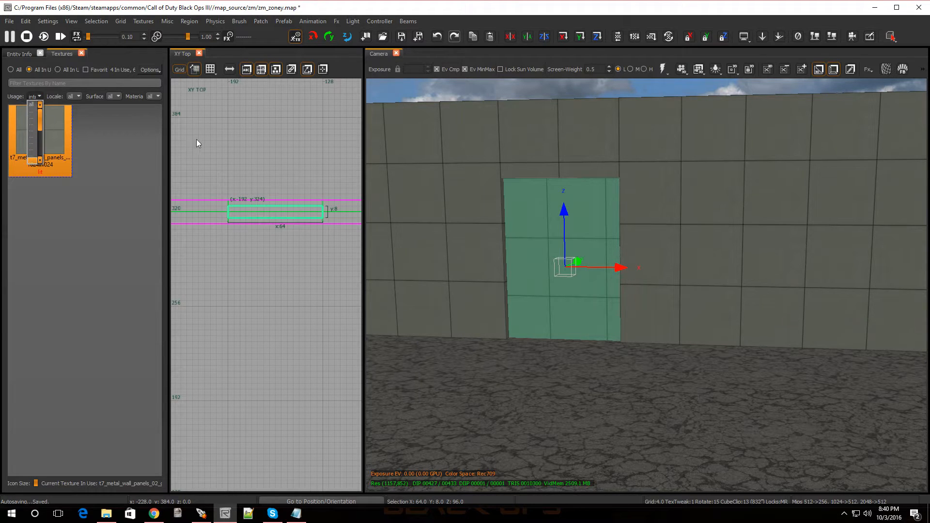
{"action": "left_click_drag", "start_coordinate": [167, 132], "coordinate": [367, 141]}
{"action": "left_click", "coordinate": [77, 93]}
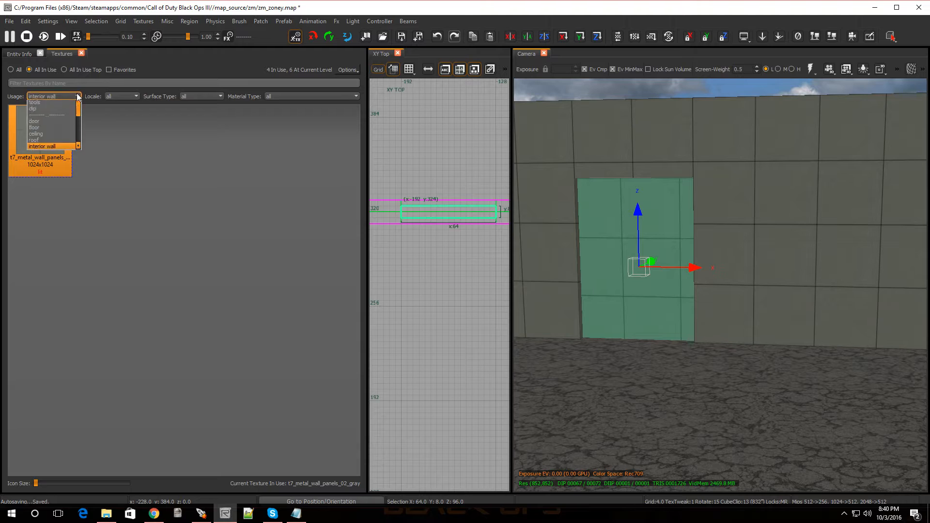
{"action": "left_click", "coordinate": [57, 133]}
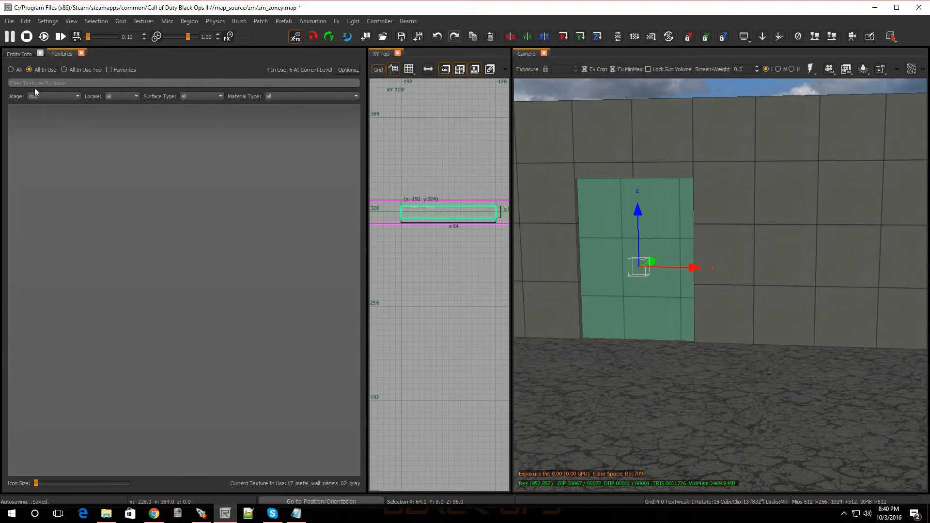
{"action": "left_click", "coordinate": [11, 70]}
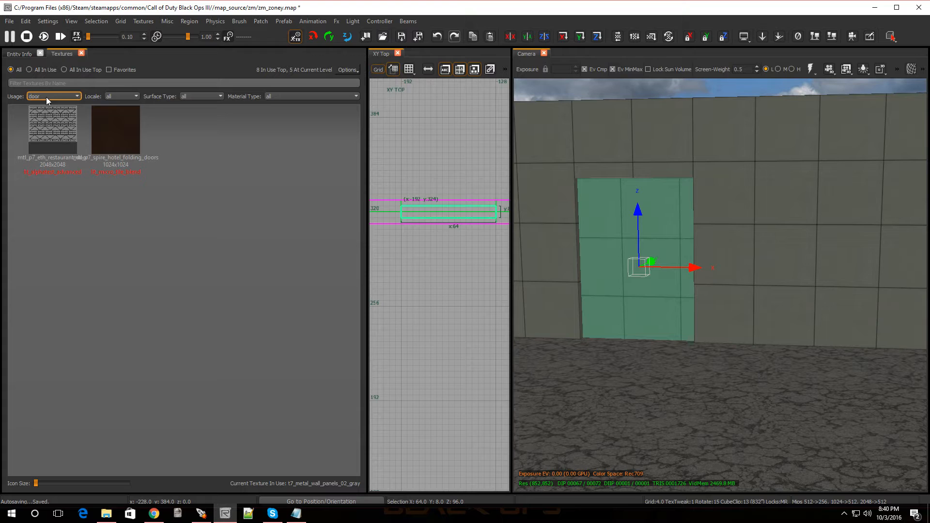
{"action": "left_click", "coordinate": [46, 99]}
{"action": "left_click", "coordinate": [46, 99]}
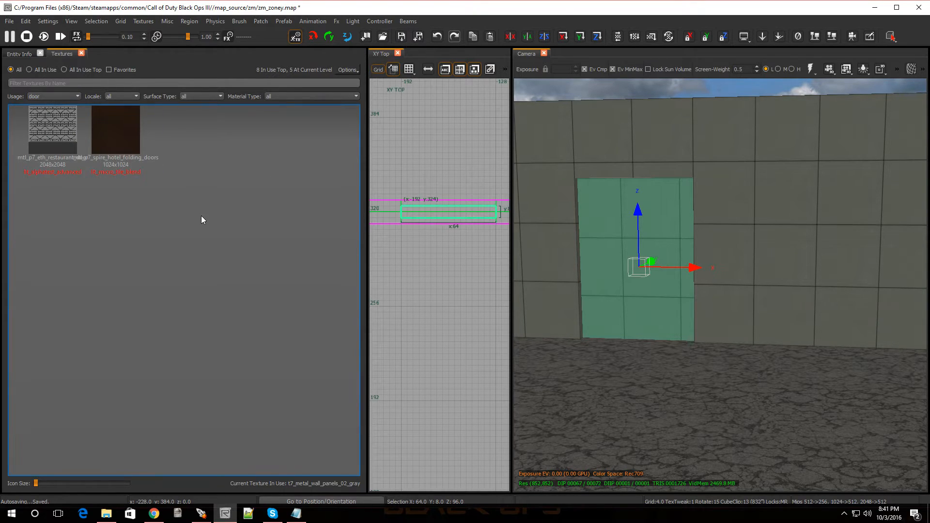
Reset the usage filter to all and search the texture library for "door".
{"action": "left_click", "coordinate": [49, 95]}
{"action": "left_click", "coordinate": [58, 102]}
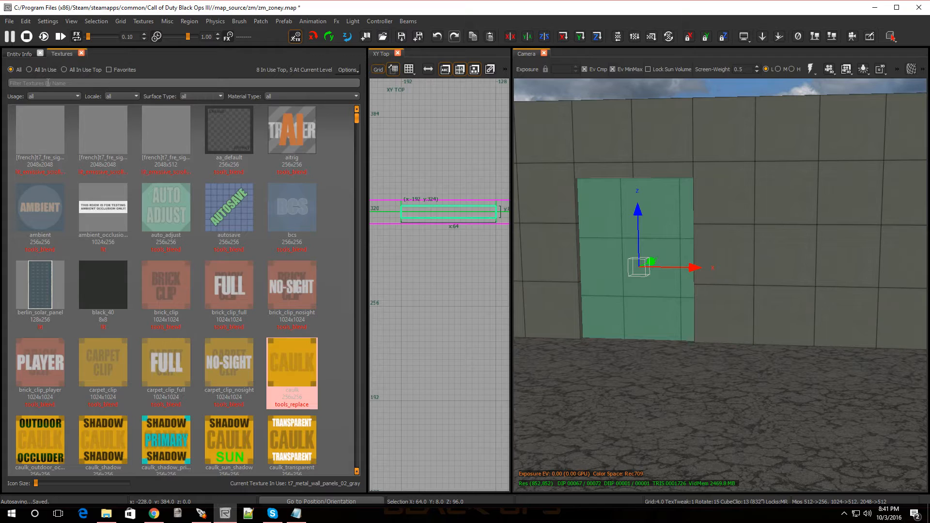
{"action": "left_click", "coordinate": [48, 83]}
{"action": "type", "text": "door"}
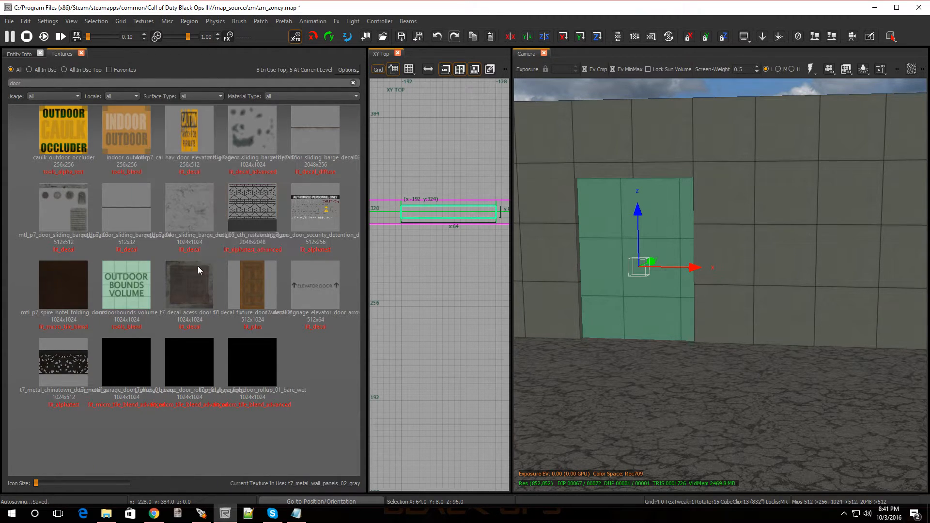
Apply the t7_decal_fixture_door_wood_02 texture to the door brush and set it to repeat 1.00 by 1.00, then deselect it.
{"action": "left_click", "coordinate": [248, 281]}
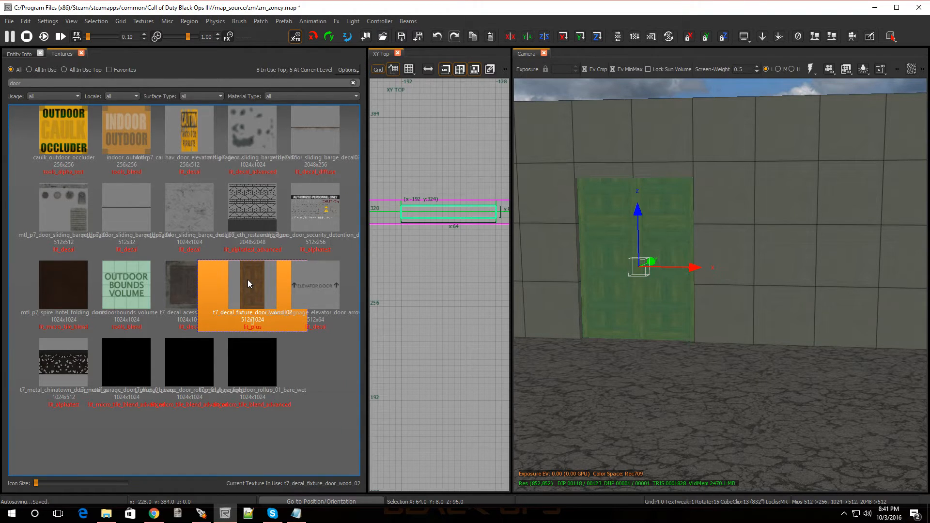
{"action": "key", "text": "s"}
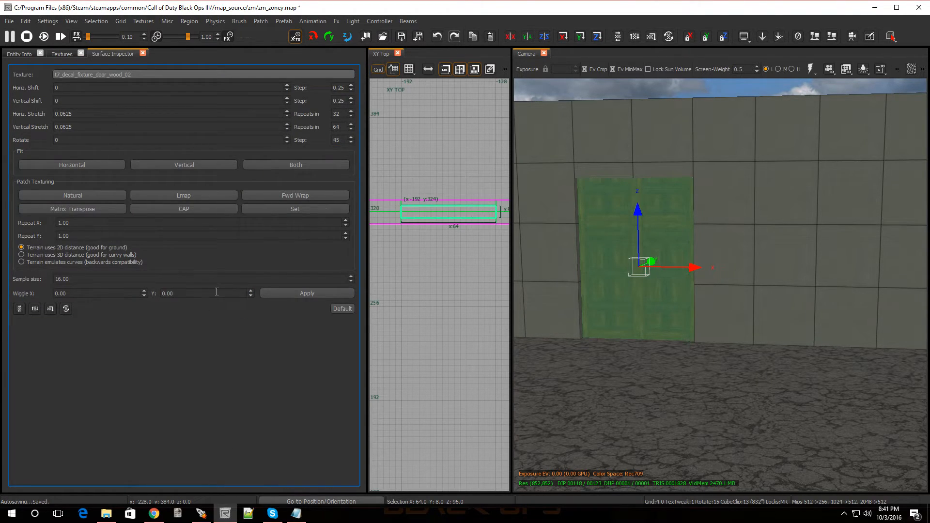
{"action": "left_click", "coordinate": [298, 209]}
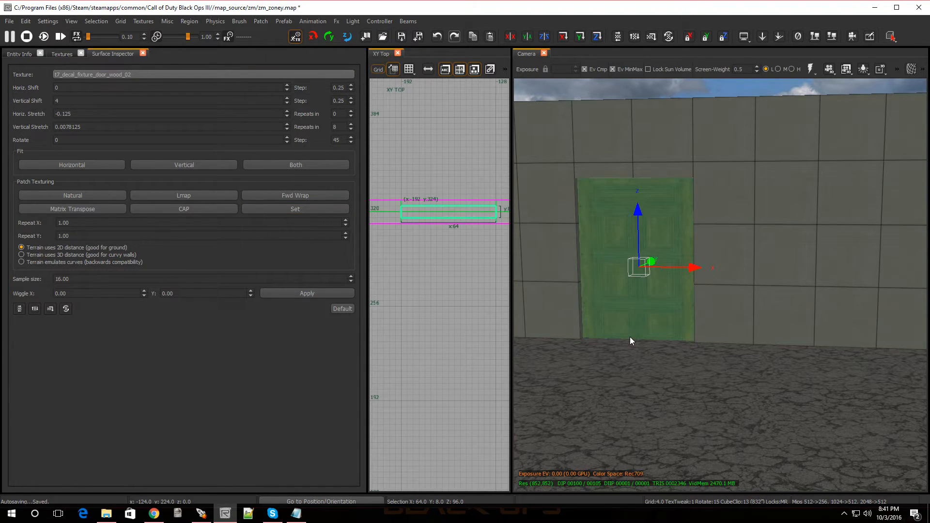
{"action": "key", "text": "Escape"}
{"action": "mouse_move", "coordinate": [631, 337]}
{"action": "right_mouse_down"}
{"action": "mouse_move", "coordinate": [630, 291]}
{"action": "mouse_move", "coordinate": [631, 338]}
{"action": "mouse_move", "coordinate": [645, 368]}
{"action": "mouse_move", "coordinate": [630, 338]}
{"action": "right_mouse_up"}
Select the wooden door brush and turn it into a script brushmodel entity.
{"action": "left_click", "coordinate": [627, 258], "text": "shift"}
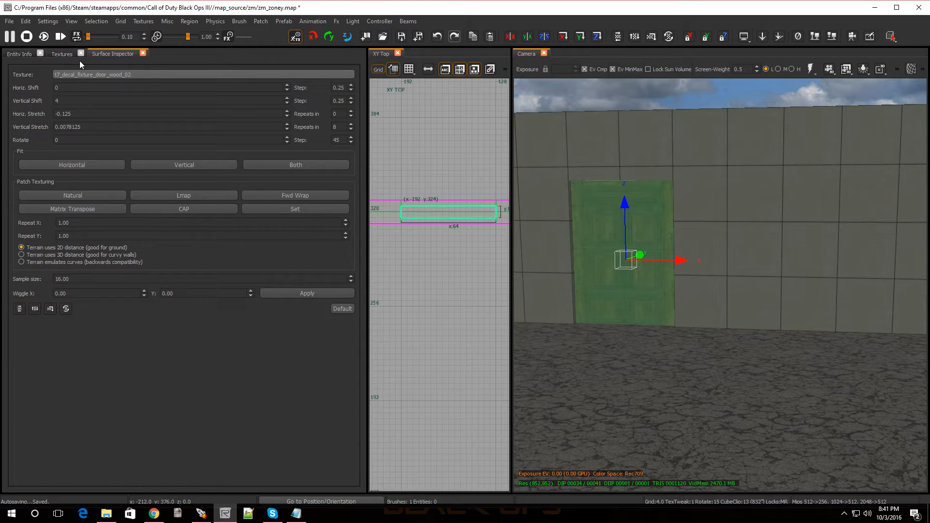
{"action": "key", "text": "b"}
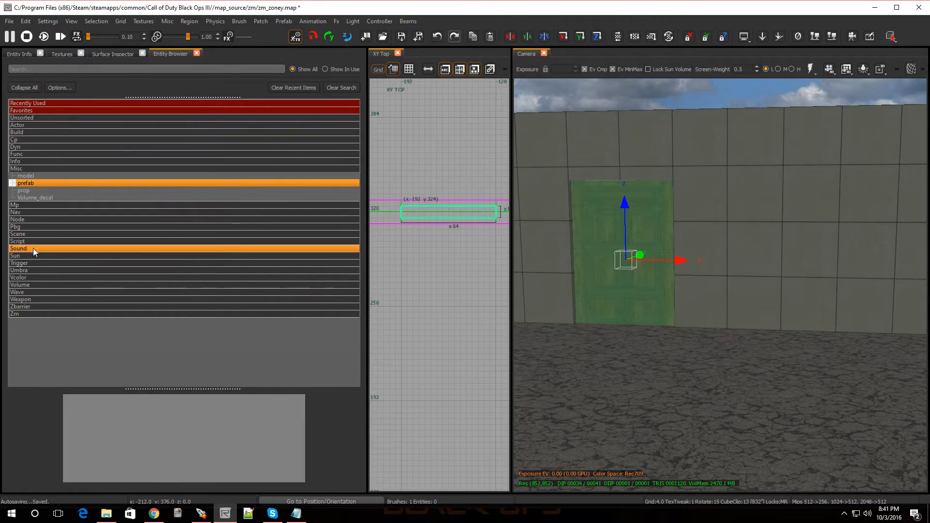
{"action": "double_click", "coordinate": [47, 243]}
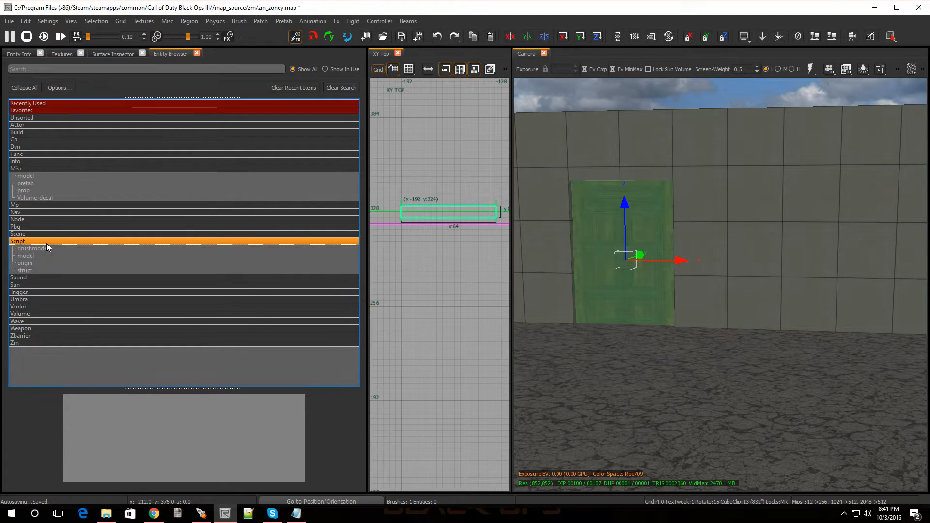
{"action": "left_click", "coordinate": [45, 248]}
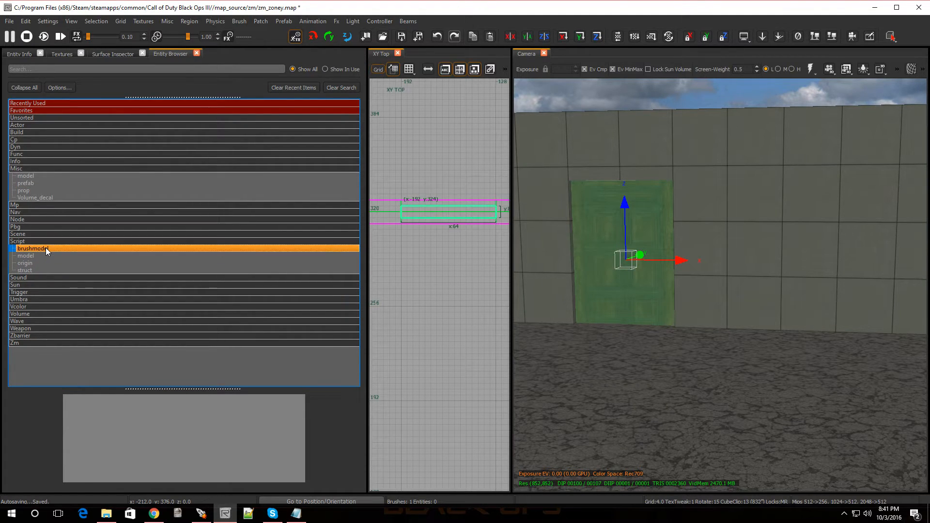
{"action": "mouse_move", "coordinate": [46, 248]}
{"action": "left_mouse_down"}
{"action": "mouse_move", "coordinate": [363, 257]}
{"action": "mouse_move", "coordinate": [600, 281]}
{"action": "left_mouse_up"}
{"action": "scroll", "coordinate": [428, 206], "scroll_direction": "up", "scroll_amount": 2}
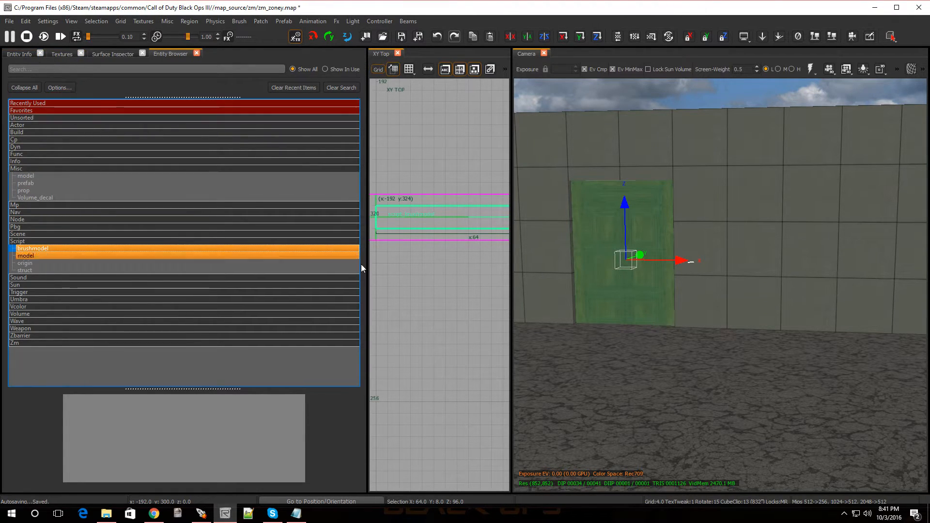
Add a script_vector property with the value 0 0 0 to the door's brushmodel.
{"action": "key", "text": "n"}
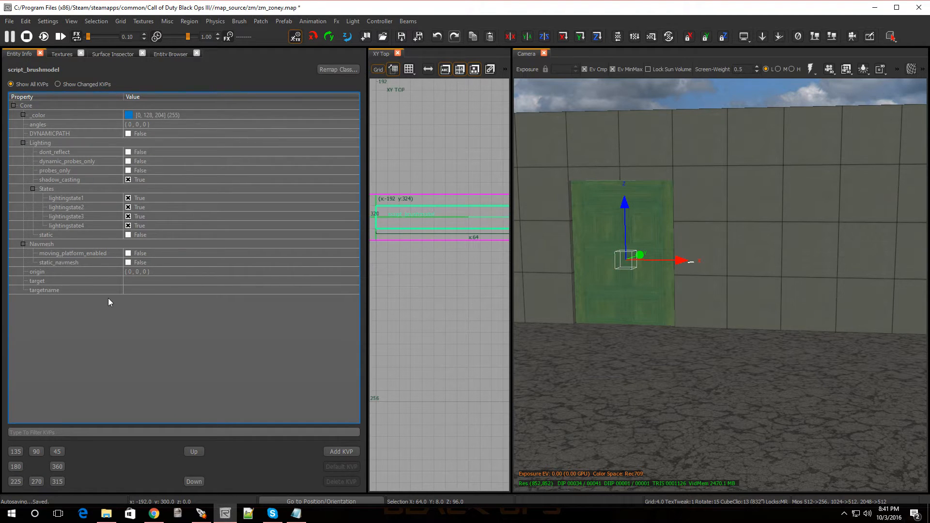
{"action": "key", "text": "alt+Tab"}
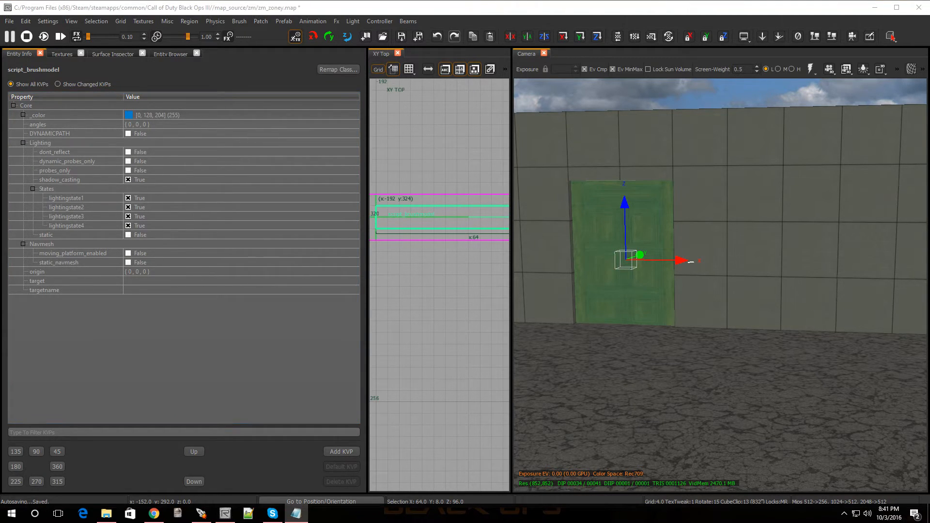
{"action": "left_click", "coordinate": [197, 329]}
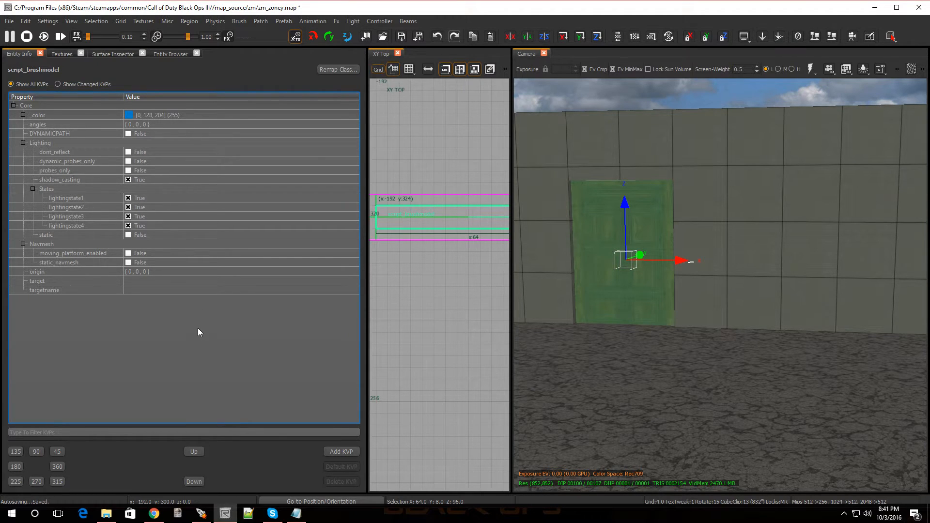
{"action": "left_click", "coordinate": [332, 452]}
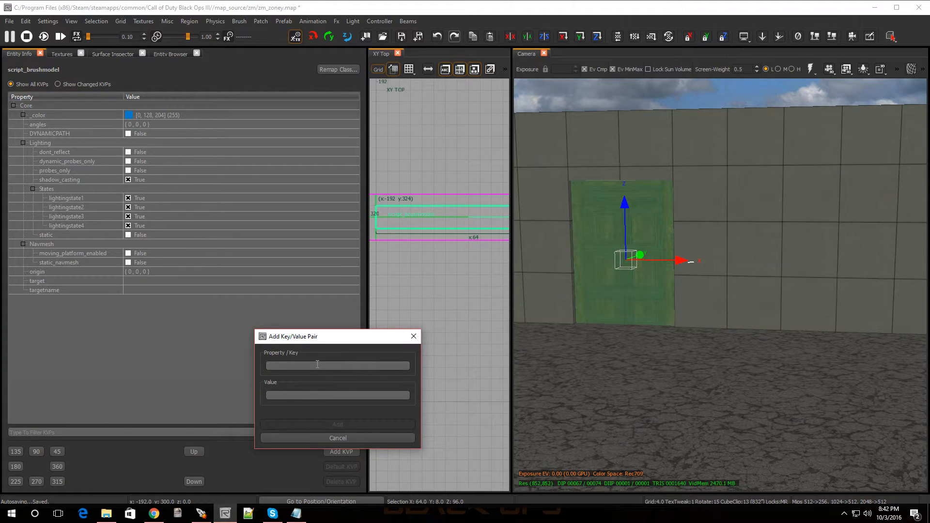
{"action": "type", "text": "script_vector"}
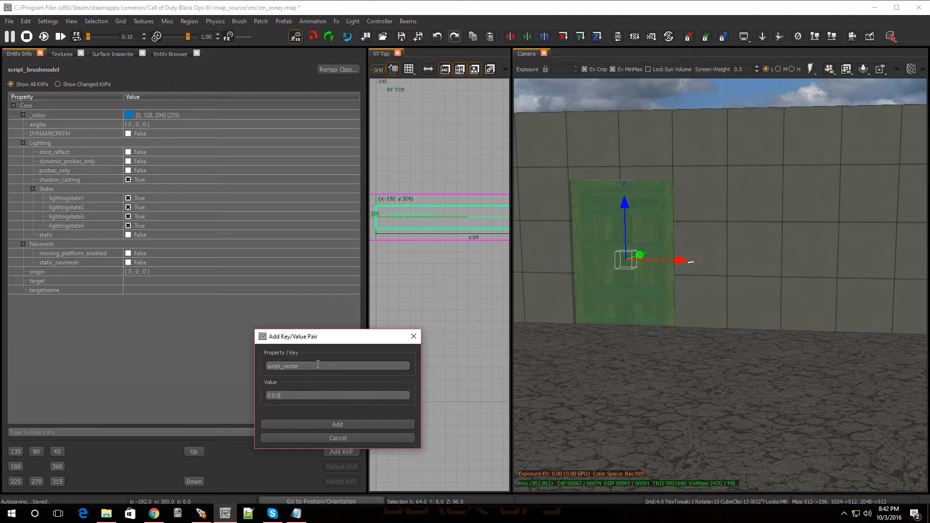
{"action": "key", "text": "Return"}
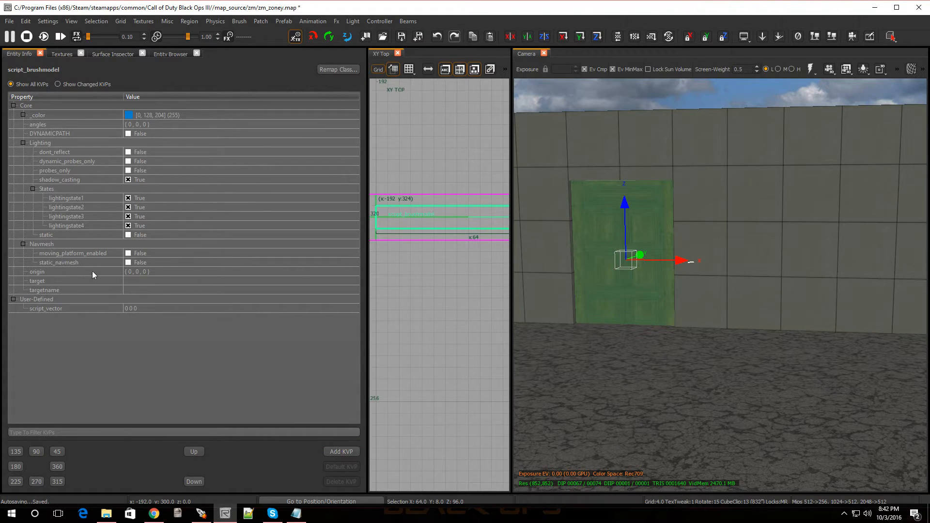
Set the door brushmodel's targetname to auto100, then reselect the door to check its properties and deselect it.
{"action": "left_click", "coordinate": [69, 290]}
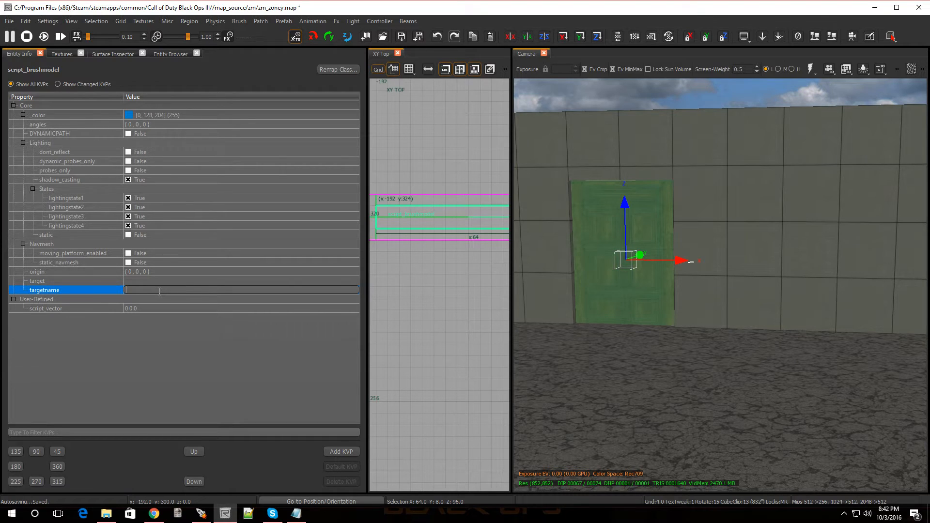
{"action": "type", "text": "auto100"}
{"action": "key", "text": "Return"}
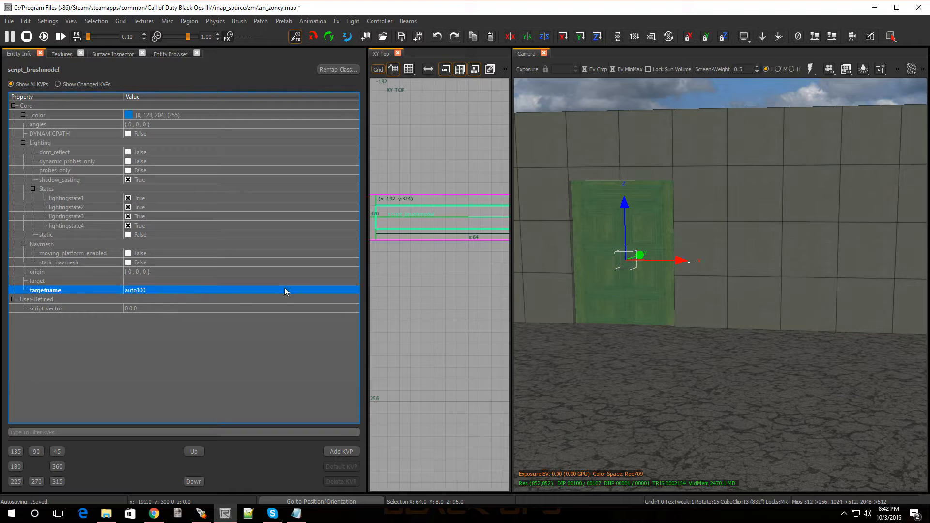
{"action": "key", "text": "Escape"}
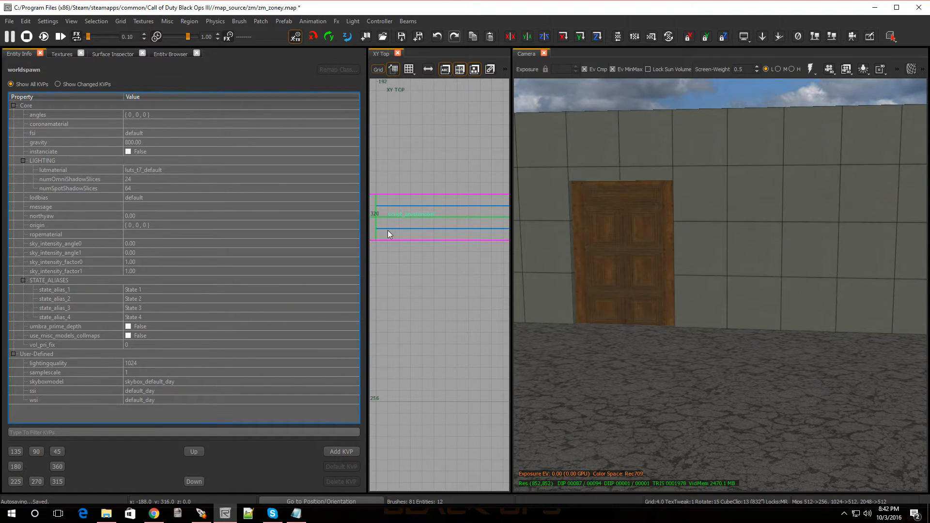
{"action": "left_click", "coordinate": [641, 235]}
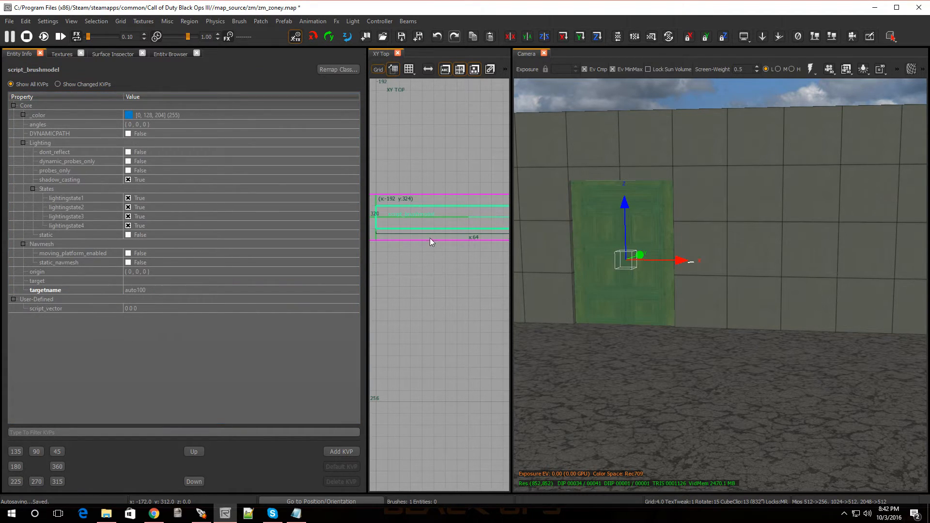
{"action": "key", "text": "Escape"}
Draw a thin brush 56 by 4 units along the front face of the wooden door in the top view.
{"action": "scroll", "coordinate": [374, 290], "scroll_direction": "down", "scroll_amount": 4}
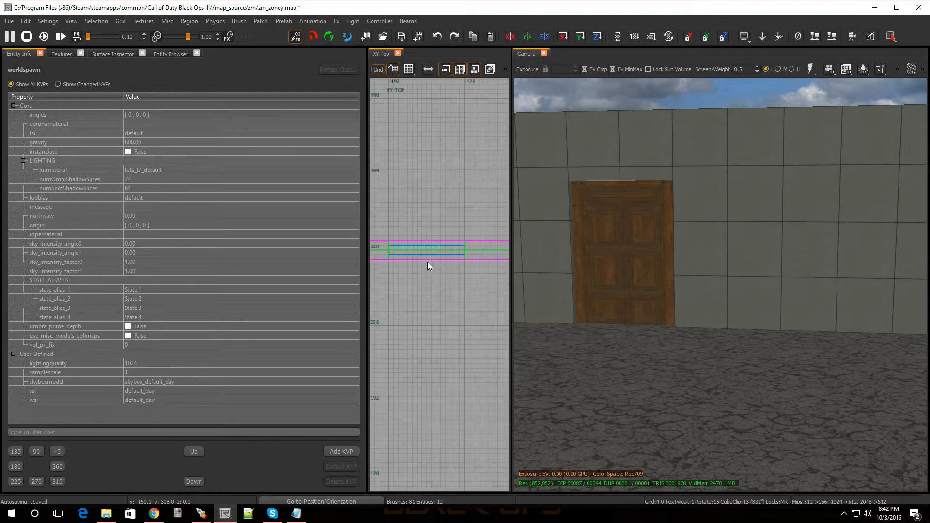
{"action": "mouse_move", "coordinate": [404, 262]}
{"action": "left_mouse_down"}
{"action": "mouse_move", "coordinate": [465, 267]}
{"action": "mouse_move", "coordinate": [438, 243]}
{"action": "left_mouse_up"}
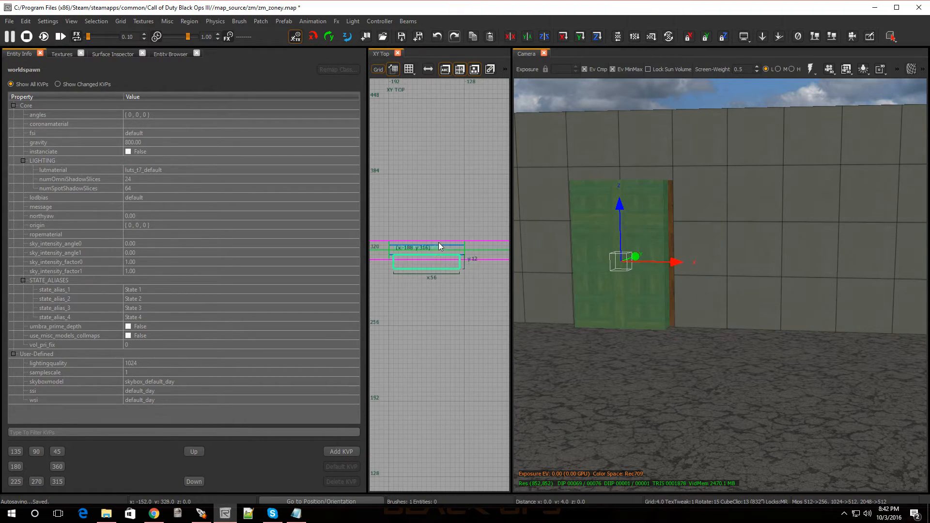
{"action": "left_click_drag", "start_coordinate": [432, 282], "coordinate": [438, 270]}
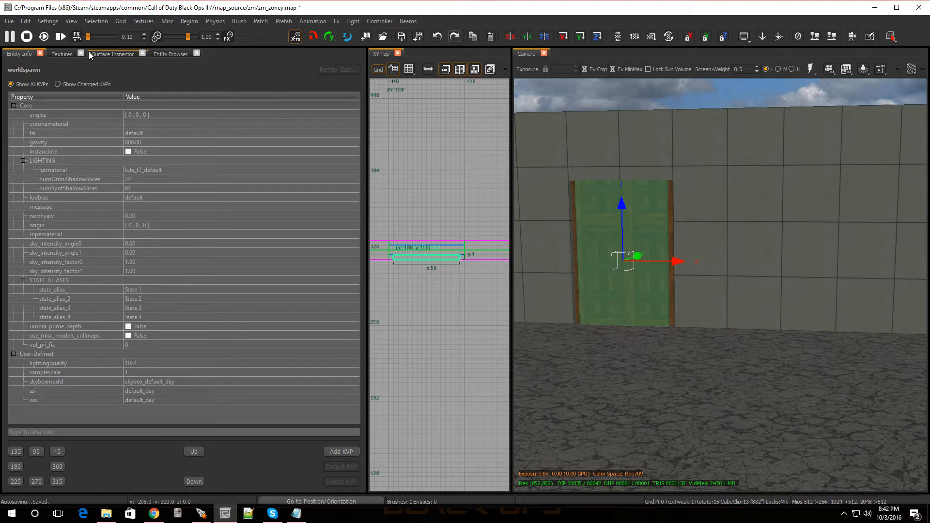
Turn the thin brush in front of the wooden door into a trigger use entity.
{"action": "key", "text": "b"}
{"action": "key", "text": "s"}
{"action": "key", "text": "b"}
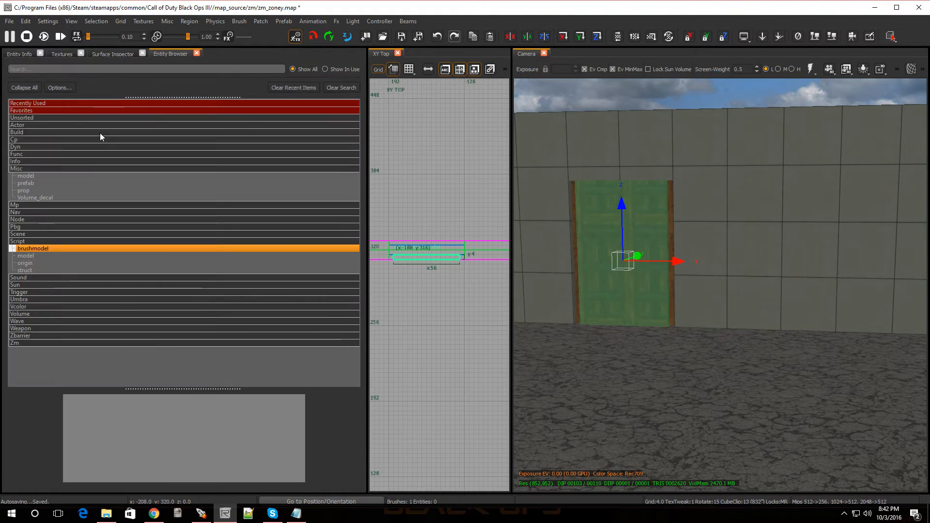
{"action": "left_click", "coordinate": [34, 293]}
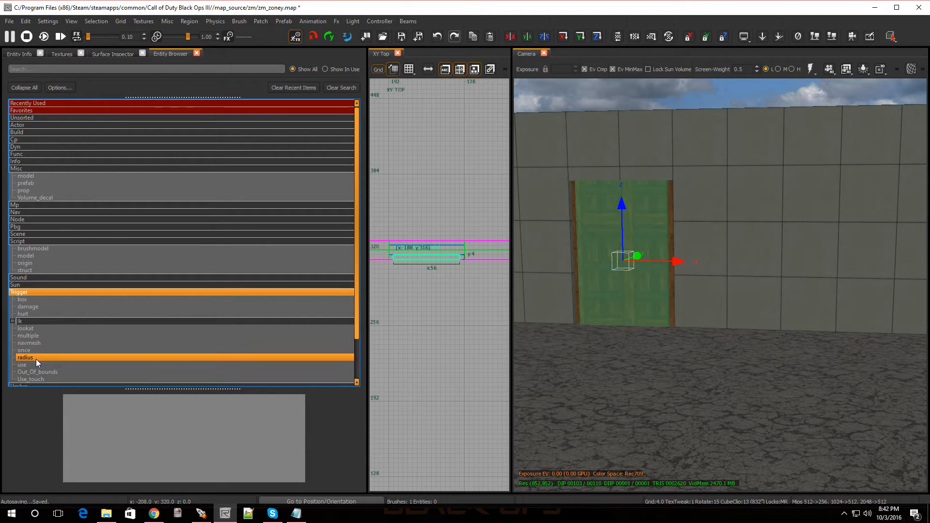
{"action": "double_click", "coordinate": [36, 364]}
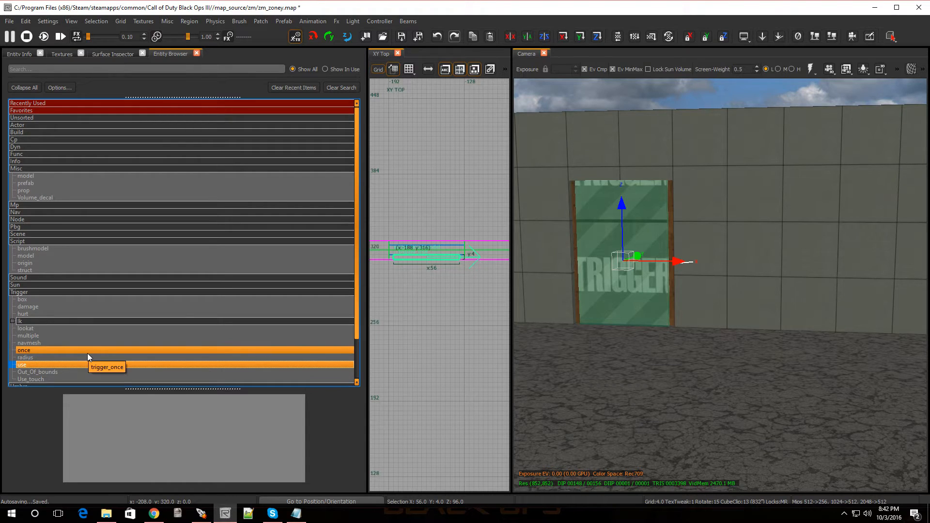
Set the trigger brush's texture to repeat once in X and Y, then deselect the brush.
{"action": "key", "text": "s"}
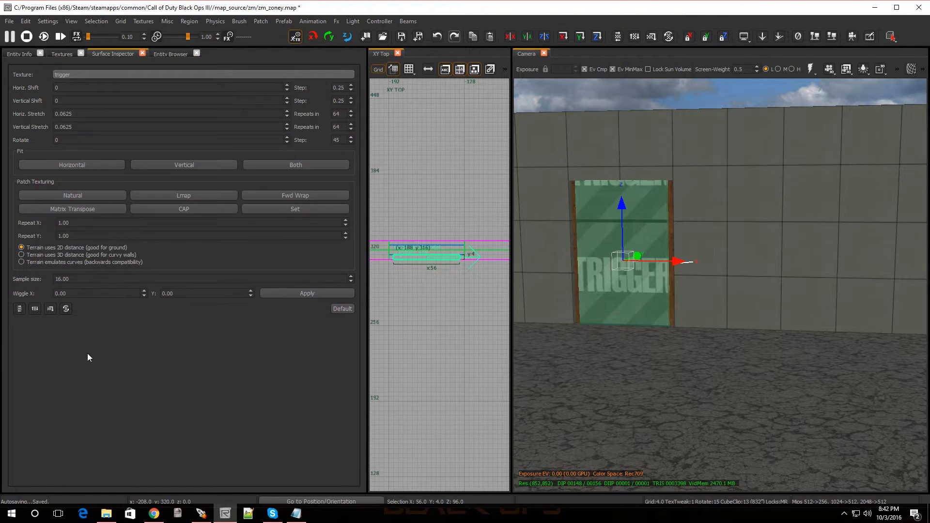
{"action": "left_click", "coordinate": [280, 210]}
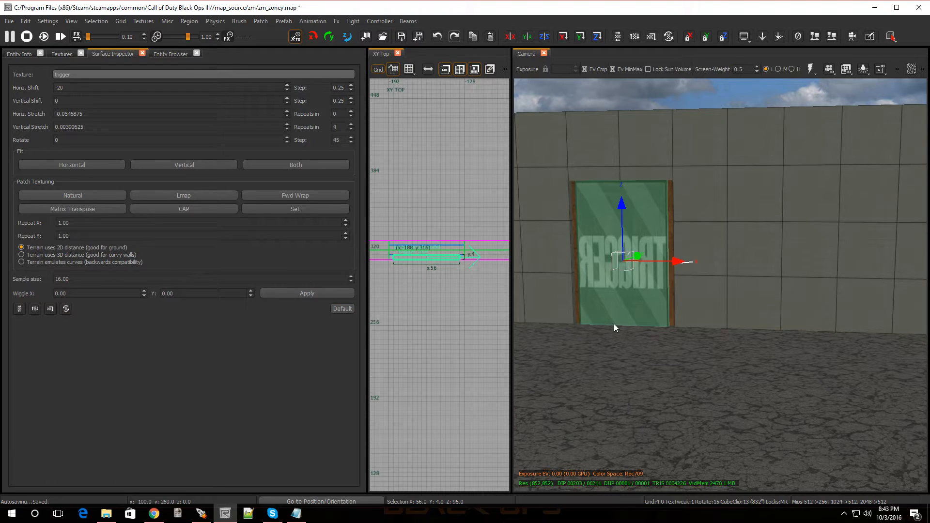
{"action": "key", "text": "Escape"}
{"action": "right_click_drag", "start_coordinate": [613, 336], "coordinate": [614, 336]}
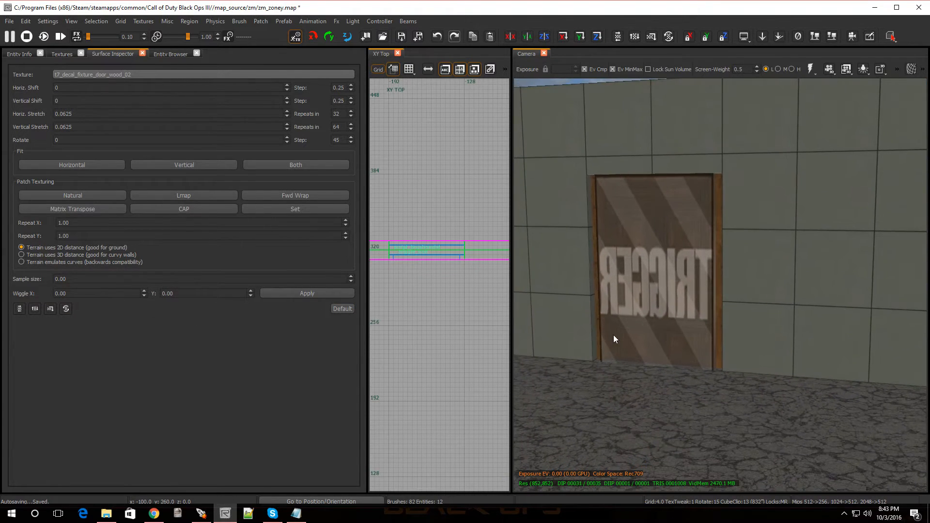
Move the trigger brush 4 units forward, away from the door face, and deselect it.
{"action": "left_click", "coordinate": [638, 278]}
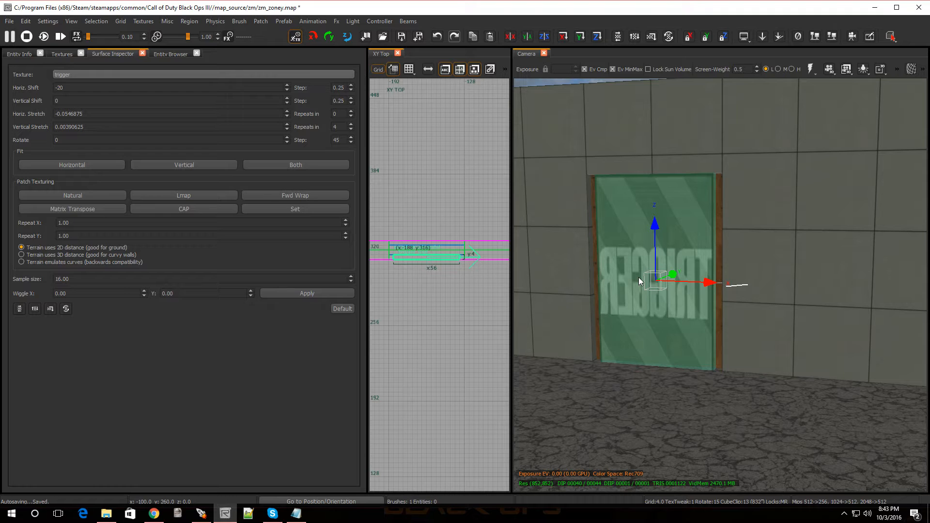
{"action": "key", "text": "alt+Down"}
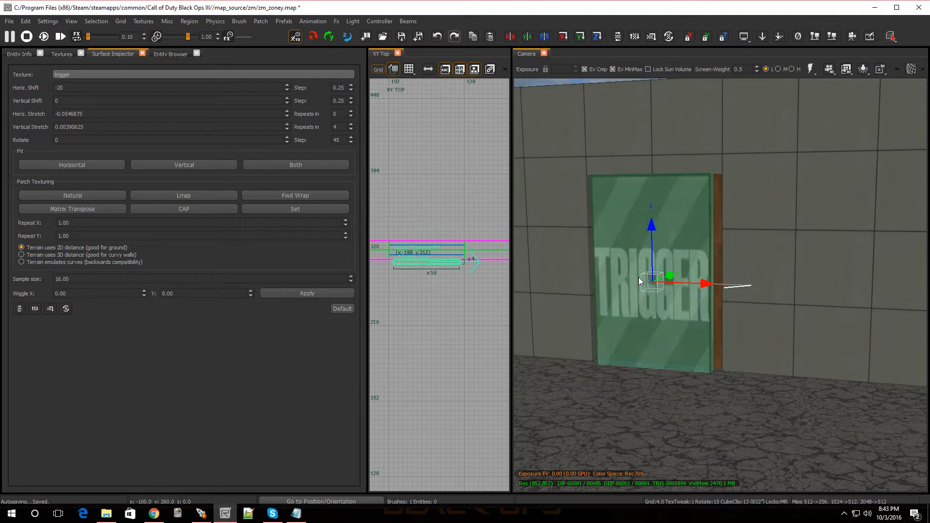
{"action": "key", "text": "Escape"}
{"action": "mouse_move", "coordinate": [653, 321]}
{"action": "right_mouse_down"}
{"action": "mouse_move", "coordinate": [605, 319]}
{"action": "mouse_move", "coordinate": [630, 291]}
{"action": "mouse_move", "coordinate": [635, 263]}
{"action": "right_mouse_up"}
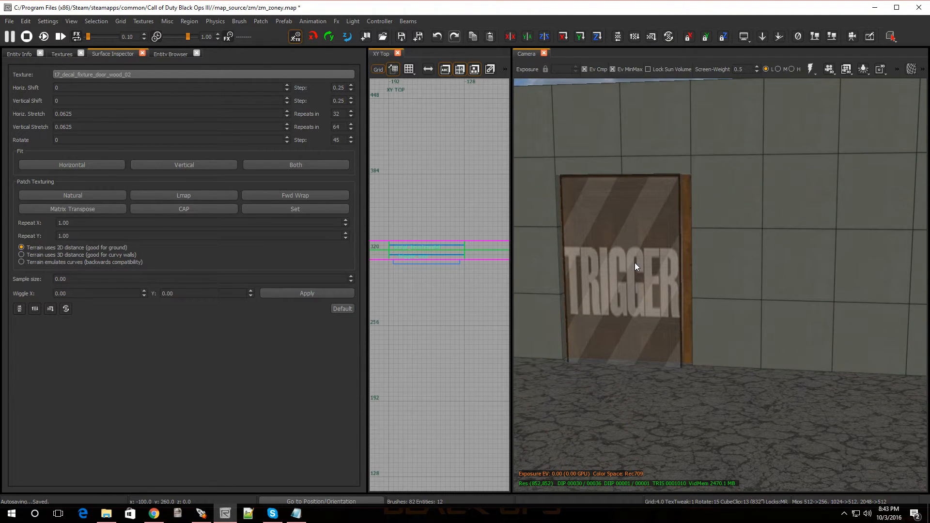
Reselect the trigger and set its targetname to zombie_door.
{"action": "left_click", "coordinate": [635, 264], "text": "shift"}
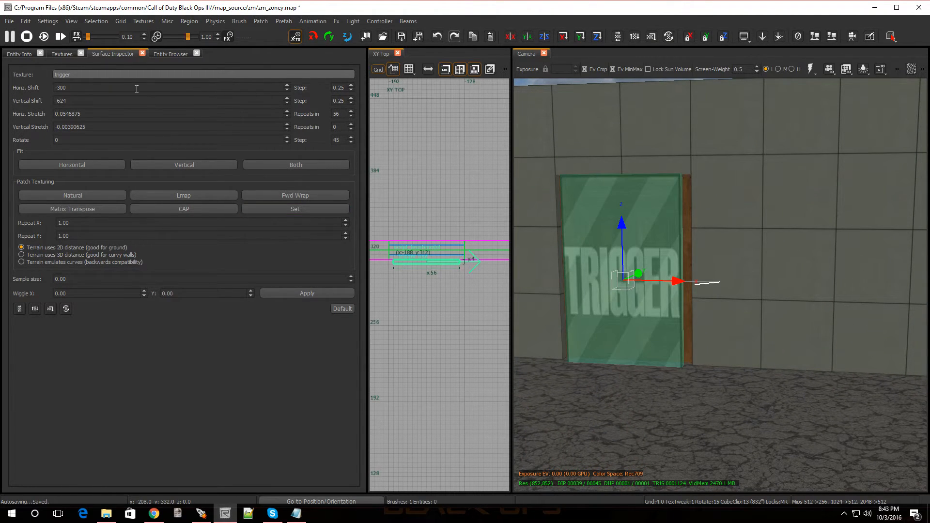
{"action": "key", "text": "n"}
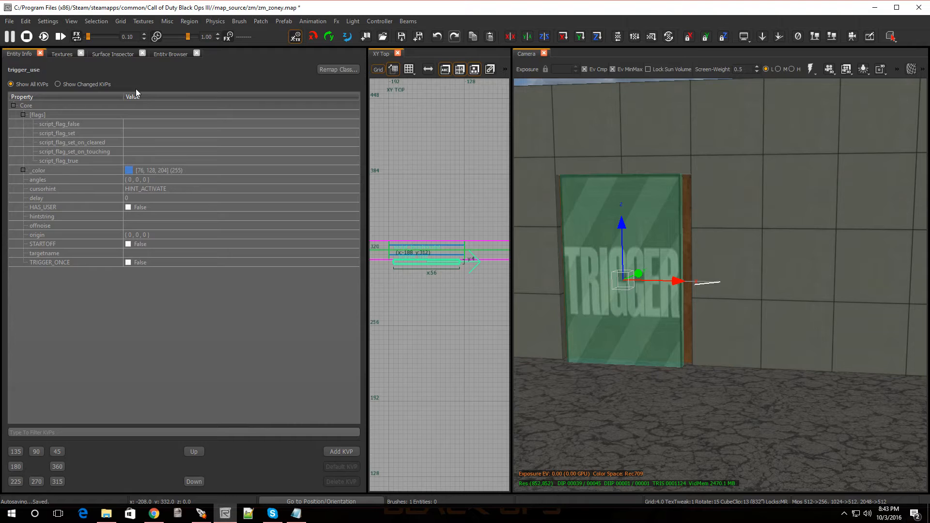
{"action": "left_click", "coordinate": [138, 254]}
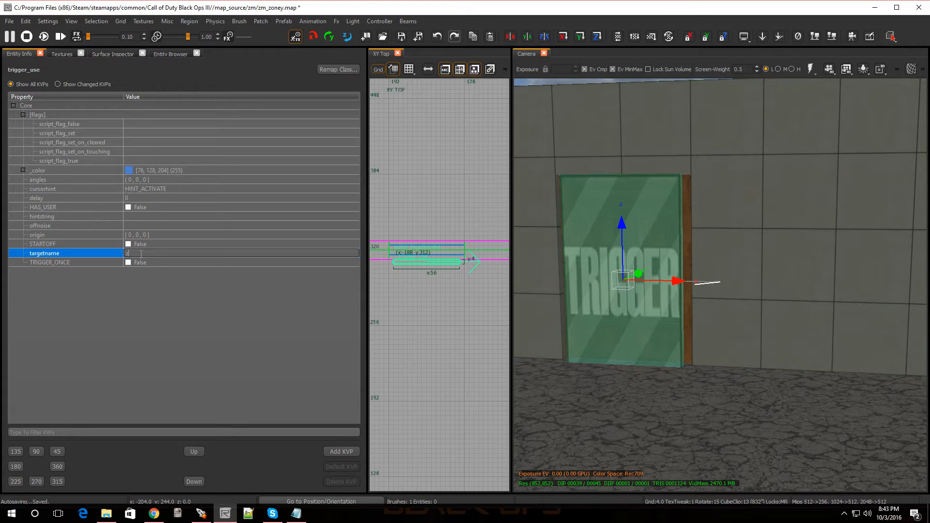
{"action": "type", "text": "mbie_door"}
{"action": "key", "text": "Return"}
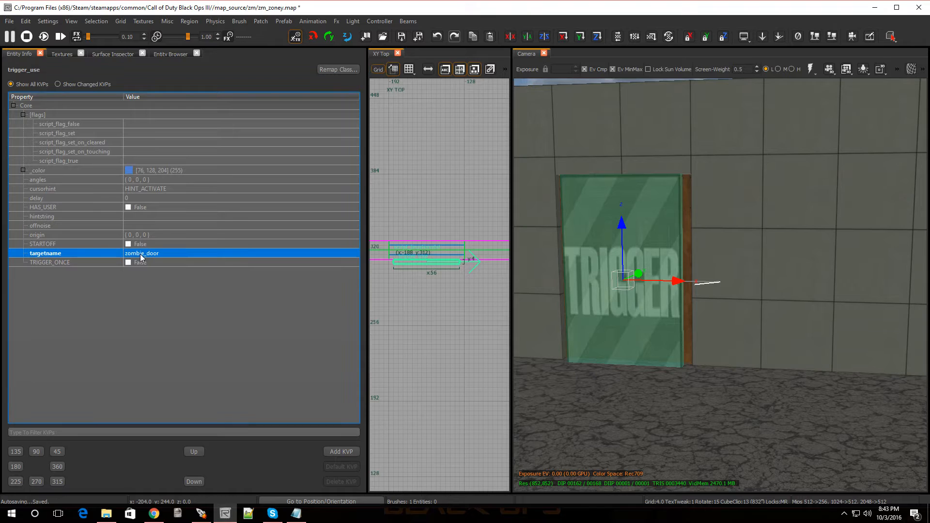
Add a zombie_cost property with the value 100 to the trigger.
{"action": "left_click", "coordinate": [328, 455]}
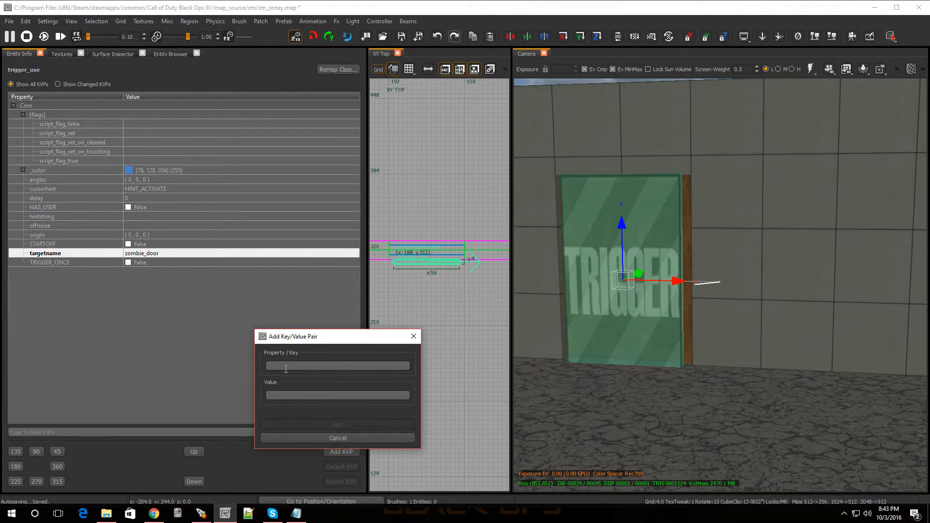
{"action": "type", "text": "zombie_cost"}
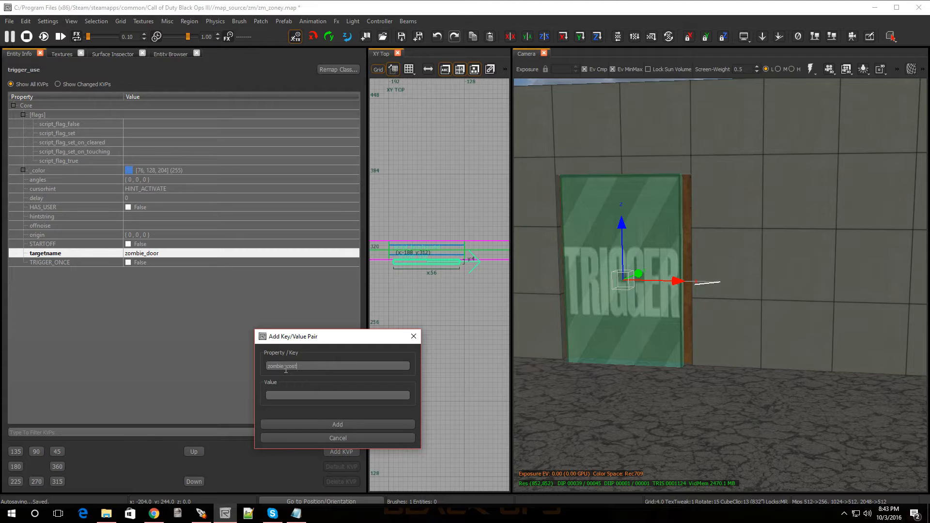
{"action": "left_click", "coordinate": [297, 397]}
{"action": "type", "text": "100"}
{"action": "key", "text": "Return"}
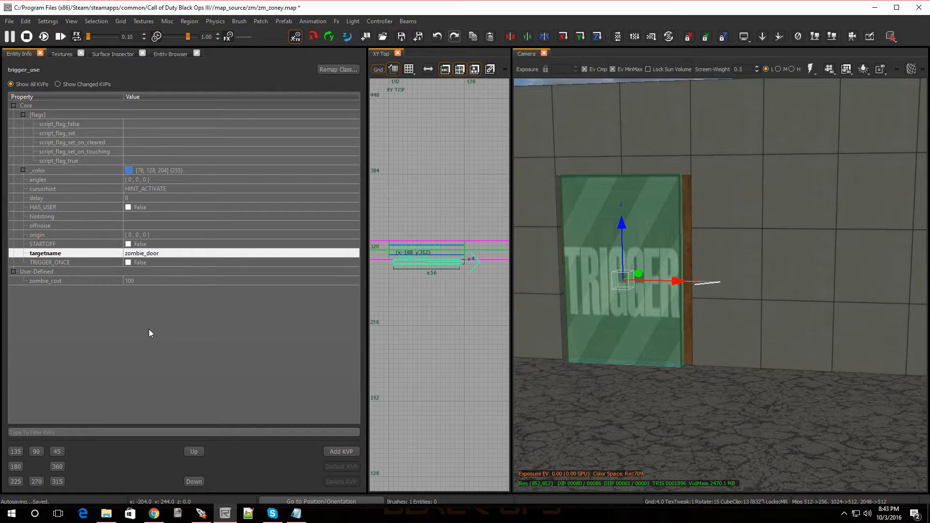
Add a script_noteworhty property with the value magic_door to the trigger.
{"action": "left_click", "coordinate": [338, 451]}
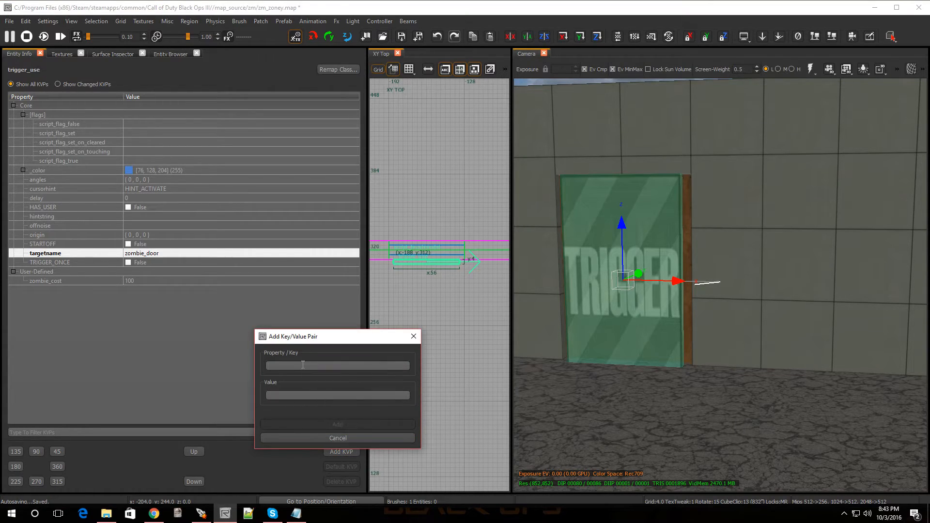
{"action": "type", "text": "script"}
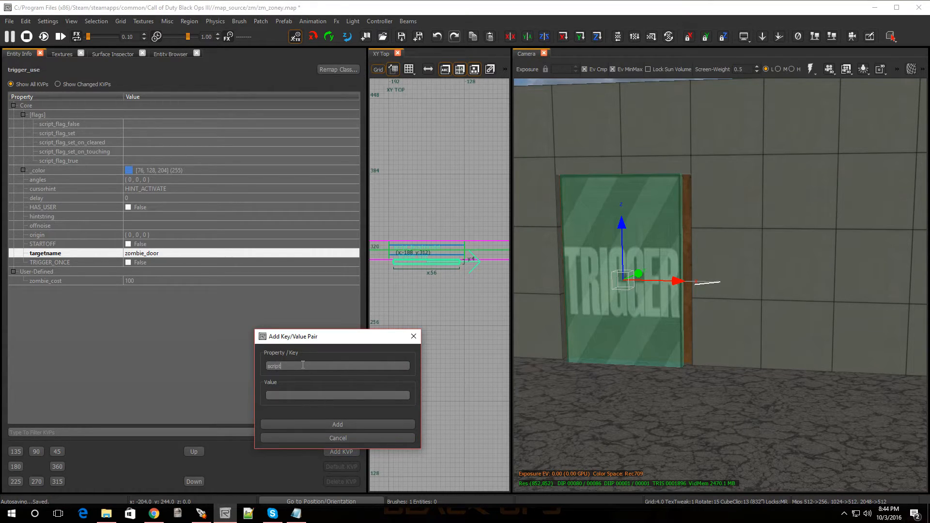
{"action": "type", "text": "_notew"}
{"action": "type", "text": "magic_door"}
{"action": "key", "text": "Return"}
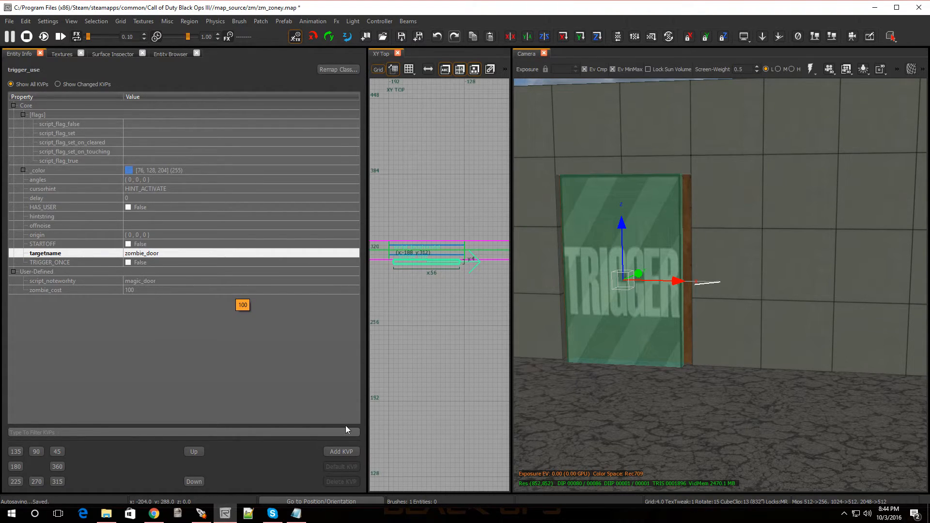
Add a script_flag property with the value enter_zone1 to the trigger, then deselect it.
{"action": "left_click", "coordinate": [334, 453]}
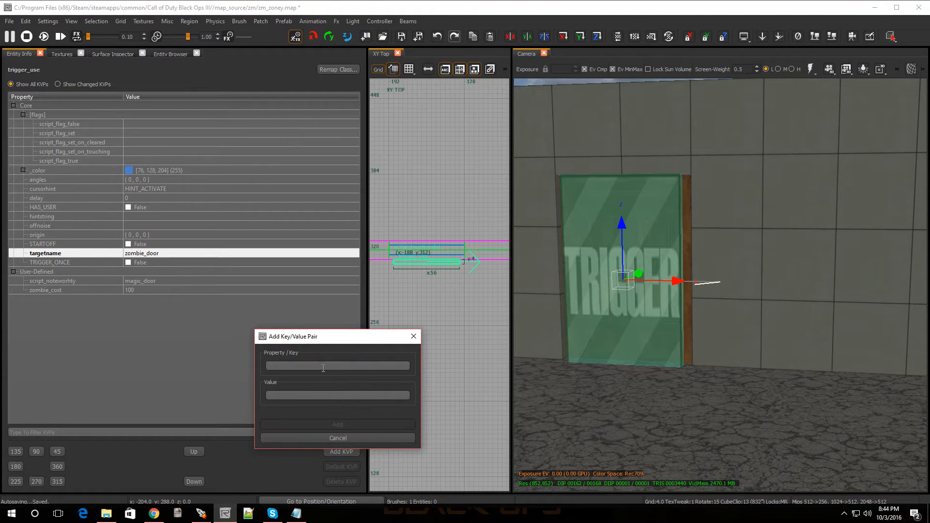
{"action": "type", "text": "script_flag"}
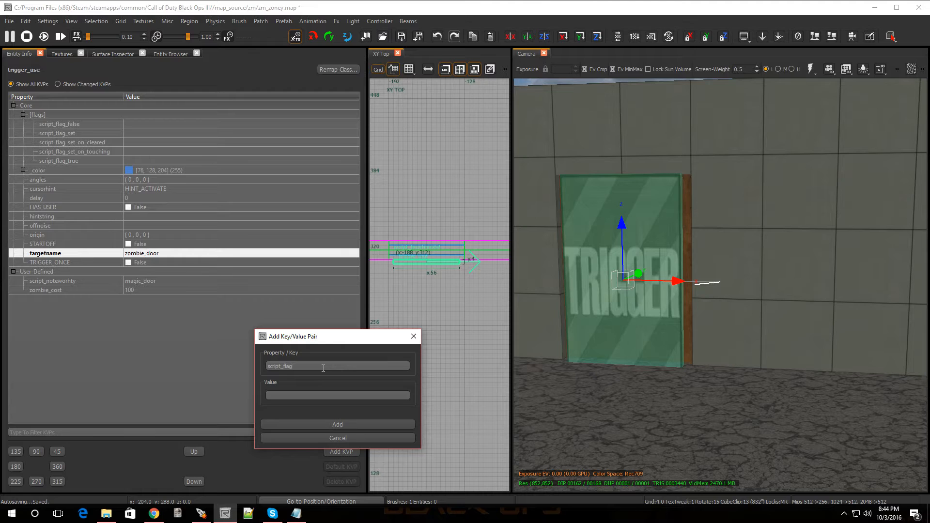
{"action": "type", "text": "enter_zone1"}
{"action": "key", "text": "Return"}
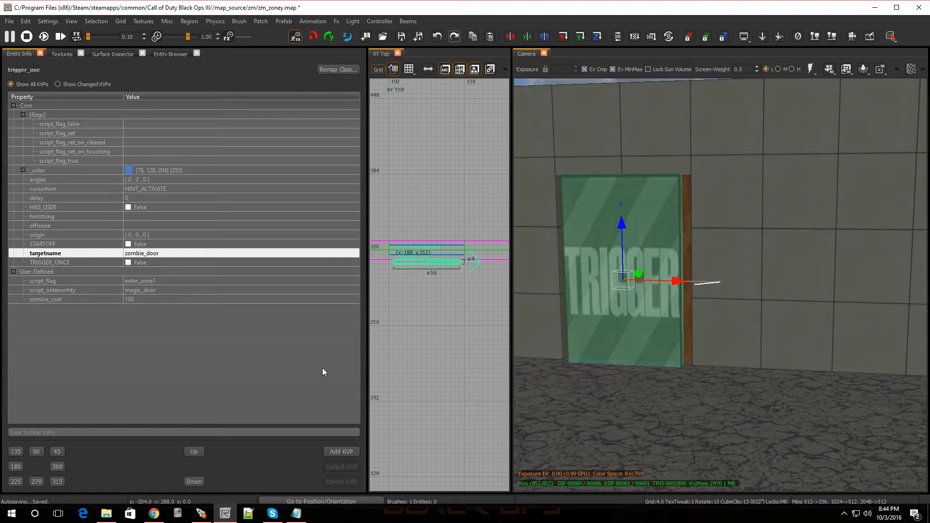
{"action": "key", "text": "Escape"}
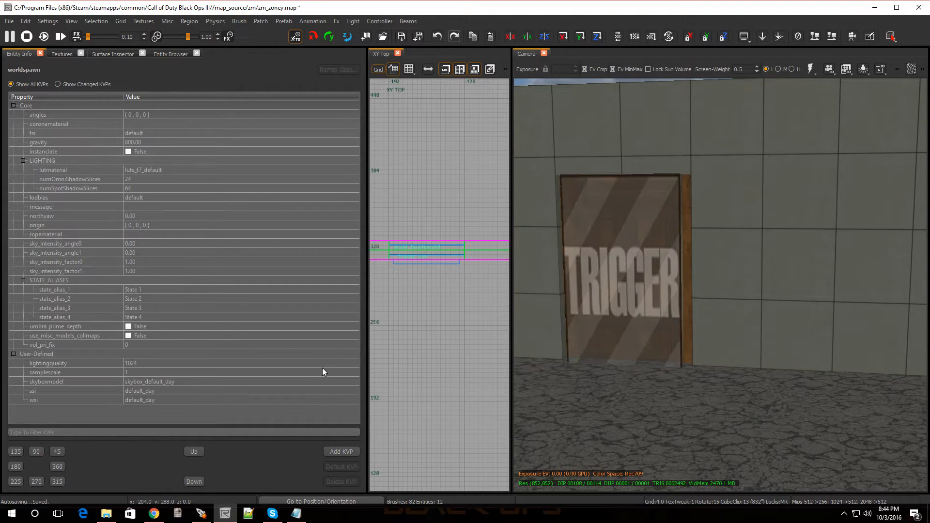
Connect the trigger to the door brushmodel so that it targets auto100, then reselect both to check the link and deselect them.
{"action": "left_click", "coordinate": [586, 275]}
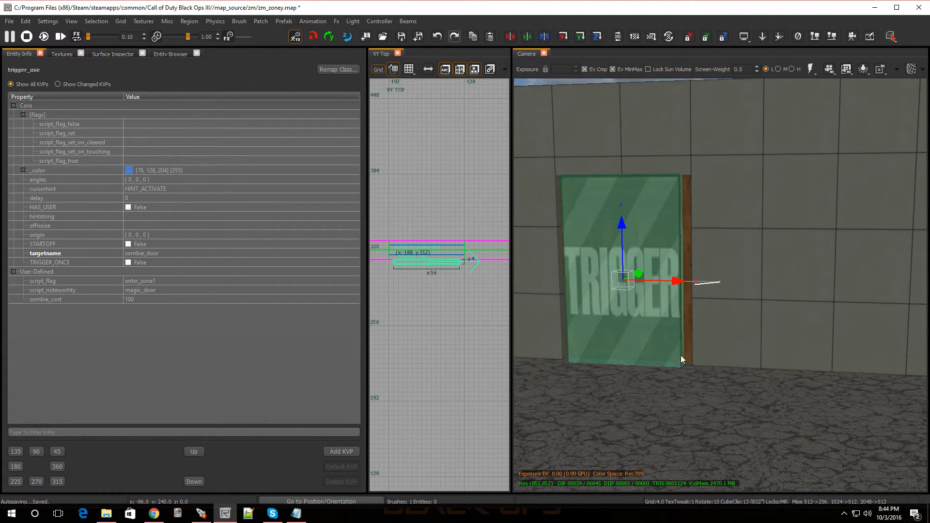
{"action": "left_click", "coordinate": [689, 332]}
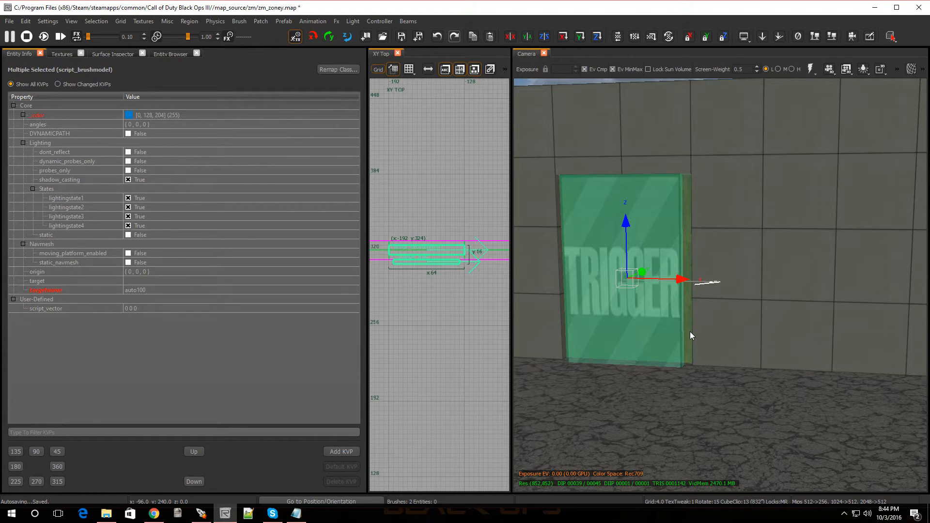
{"action": "key", "text": "w"}
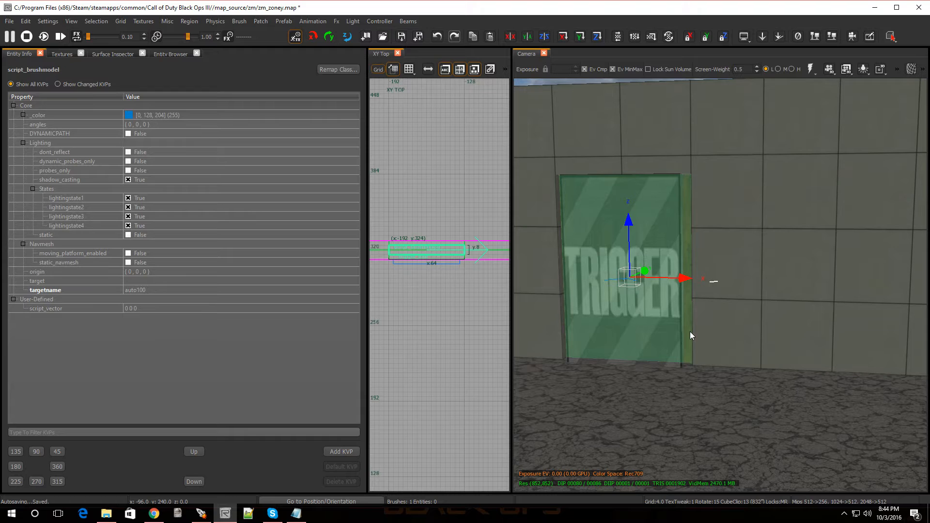
{"action": "key", "text": "Escape"}
{"action": "left_click", "coordinate": [660, 297]}
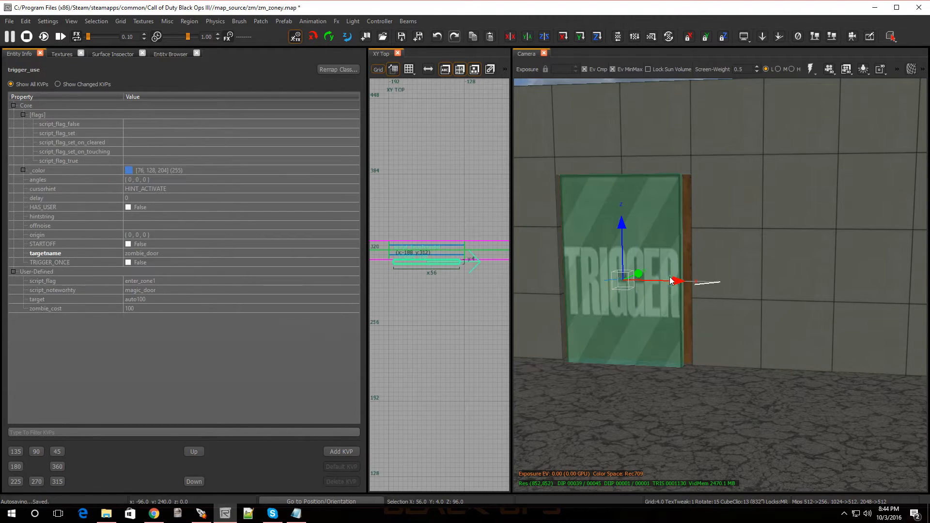
{"action": "left_click", "coordinate": [684, 243], "text": "shift"}
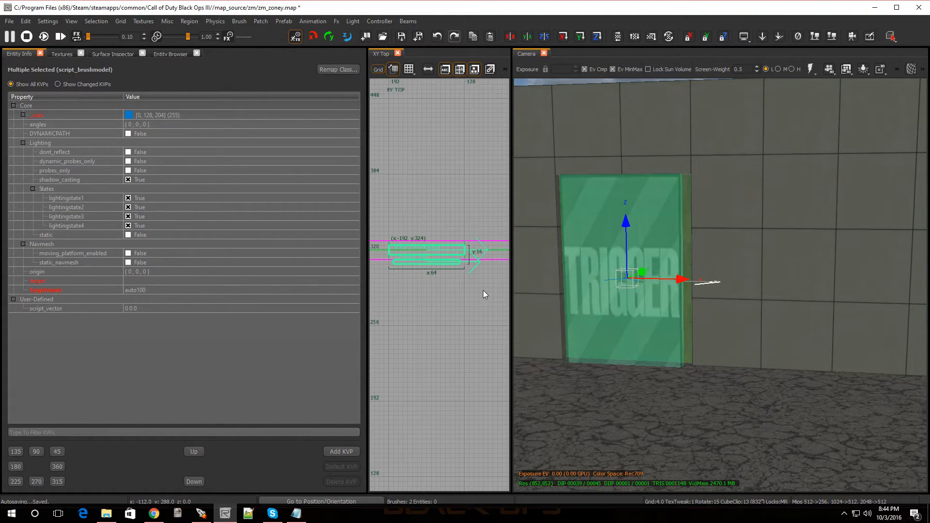
{"action": "key", "text": "Escape"}
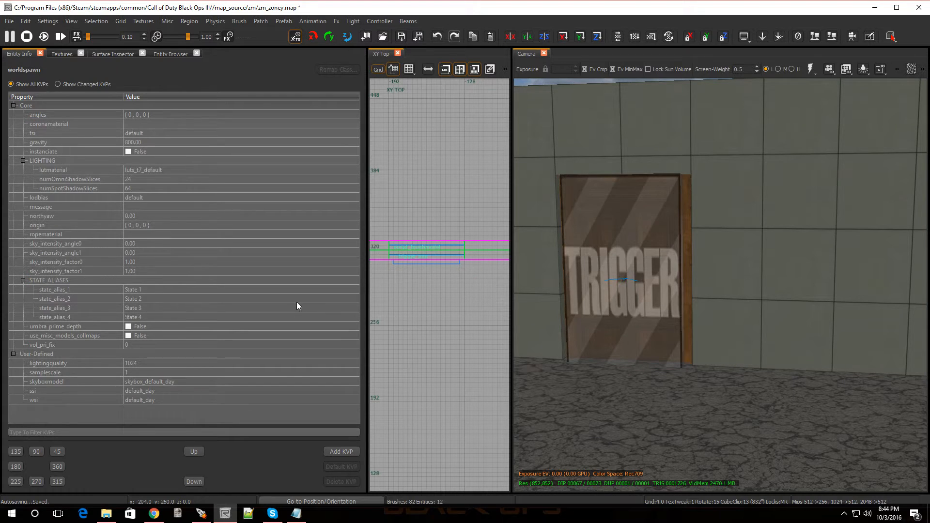
Set the door brushmodel's script_vector to 0 0 120 and deselect the door.
{"action": "left_click", "coordinate": [687, 229]}
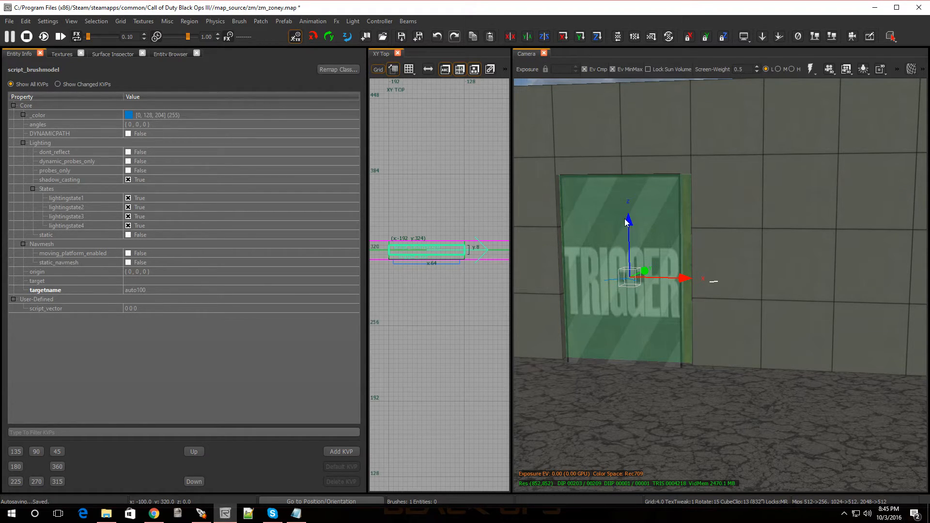
{"action": "left_click", "coordinate": [136, 309]}
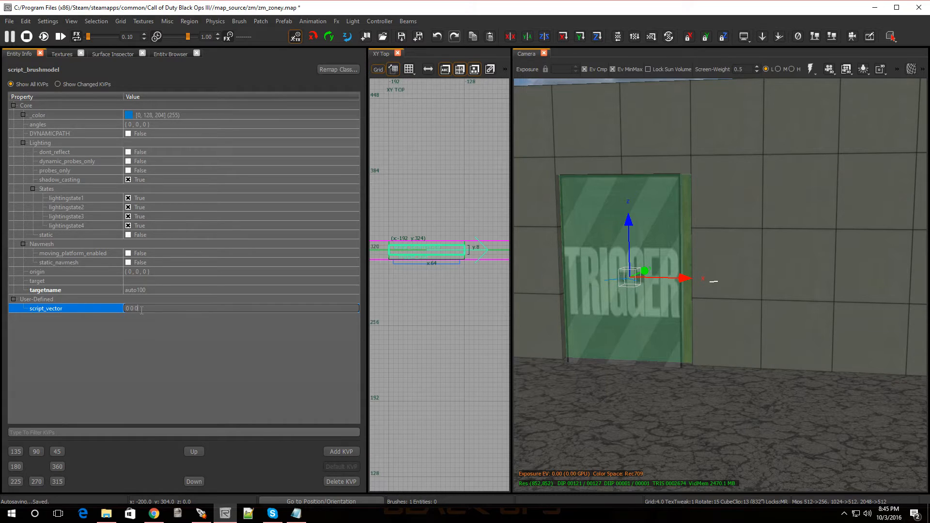
{"action": "key", "text": "BackSpace"}
{"action": "type", "text": "120"}
{"action": "key", "text": "Return"}
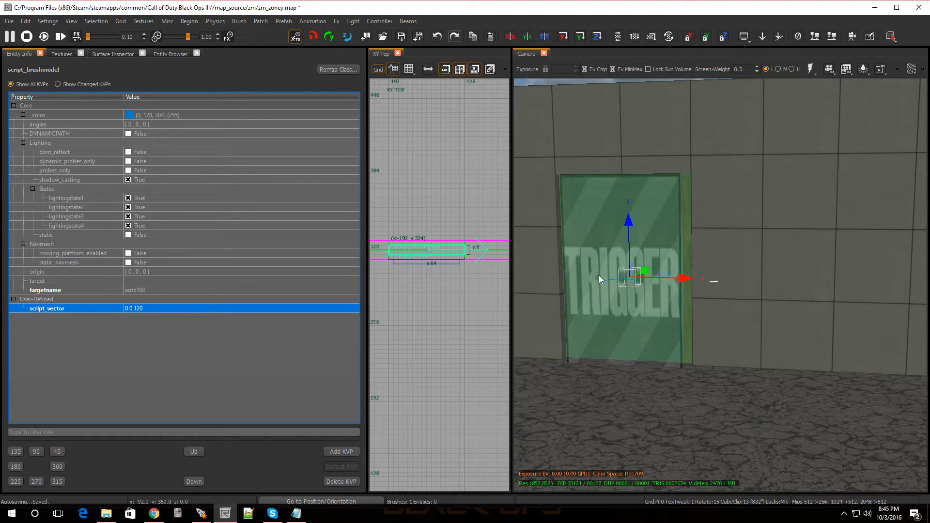
{"action": "key", "text": "Escape"}
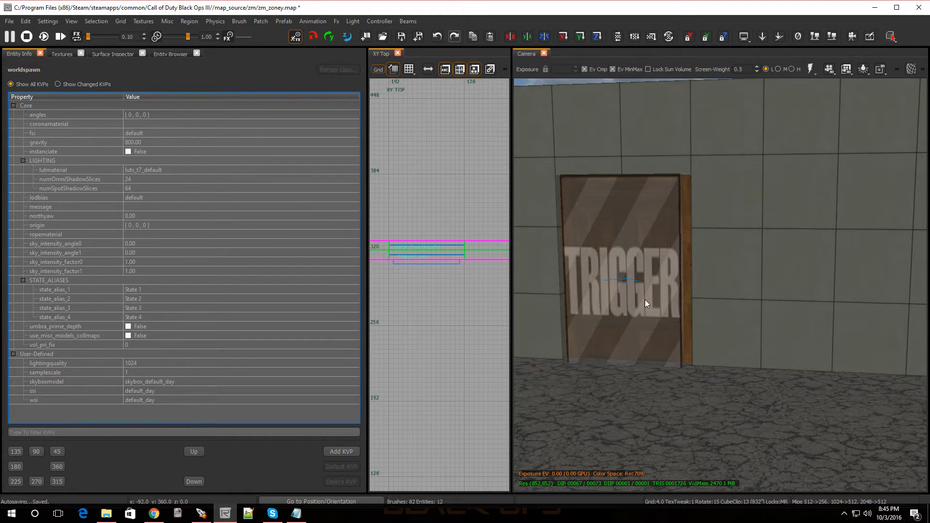
Duplicate the door and its trigger, fit the copies into the second doorway at X 128, Y 324, and deselect them.
{"action": "left_click", "coordinate": [644, 299], "text": "shift"}
{"action": "scroll", "coordinate": [396, 261], "scroll_direction": "down", "scroll_amount": 7}
{"action": "scroll", "coordinate": [441, 276], "scroll_direction": "up", "scroll_amount": 3}
{"action": "left_click", "coordinate": [379, 252], "text": "shift"}
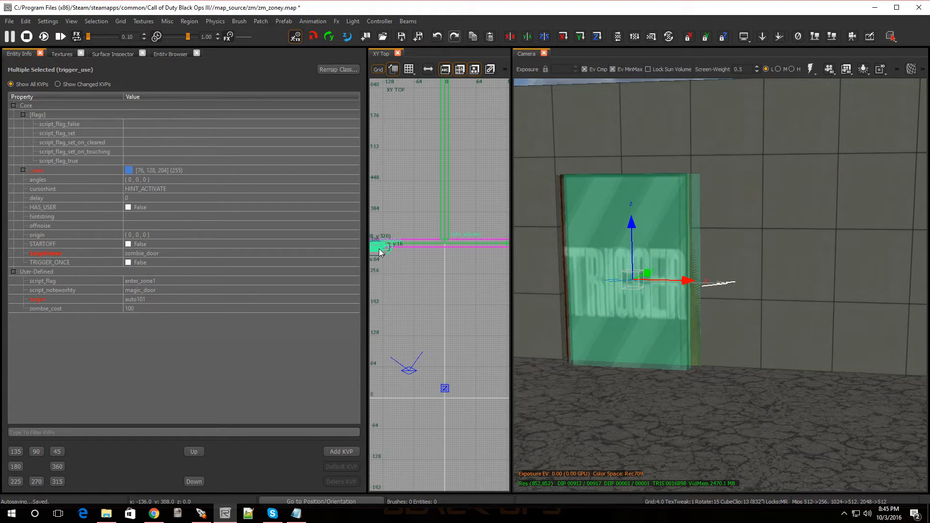
{"action": "mouse_move", "coordinate": [380, 249]}
{"action": "left_mouse_down"}
{"action": "mouse_move", "coordinate": [431, 247]}
{"action": "mouse_move", "coordinate": [510, 261]}
{"action": "left_mouse_up"}
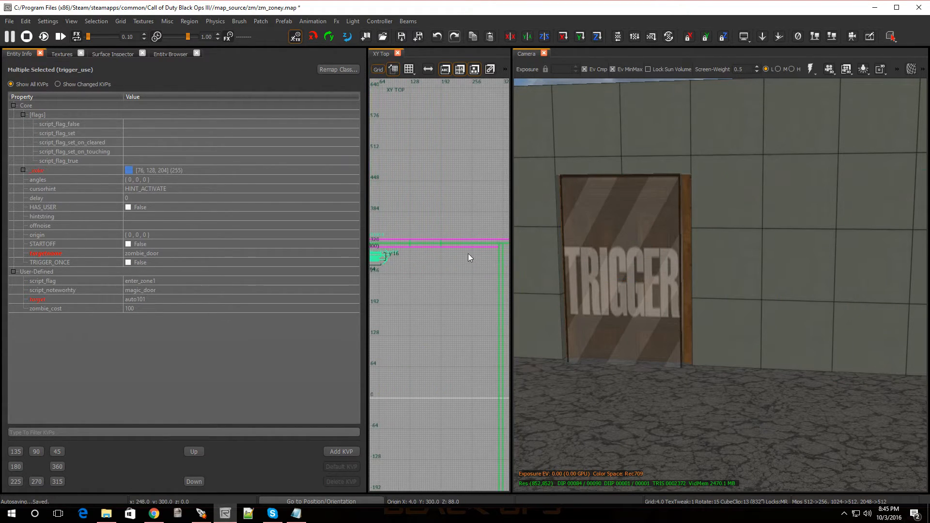
{"action": "left_click_drag", "start_coordinate": [374, 254], "coordinate": [431, 246]}
{"action": "scroll", "coordinate": [434, 244], "scroll_direction": "up", "scroll_amount": 3}
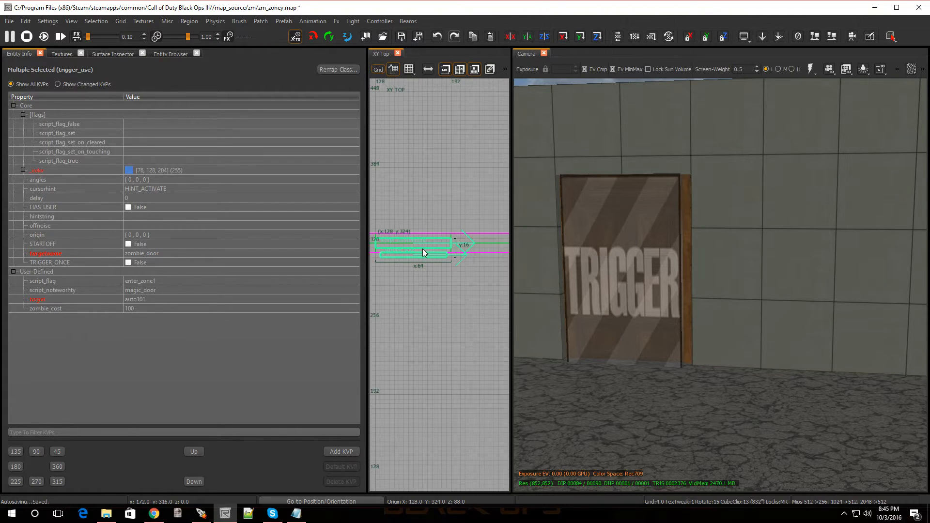
{"action": "scroll", "coordinate": [413, 249], "scroll_direction": "down", "scroll_amount": 1}
{"action": "mouse_move", "coordinate": [635, 294]}
{"action": "right_mouse_down"}
{"action": "mouse_move", "coordinate": [726, 291]}
{"action": "mouse_move", "coordinate": [635, 293]}
{"action": "mouse_move", "coordinate": [646, 295]}
{"action": "right_mouse_up"}
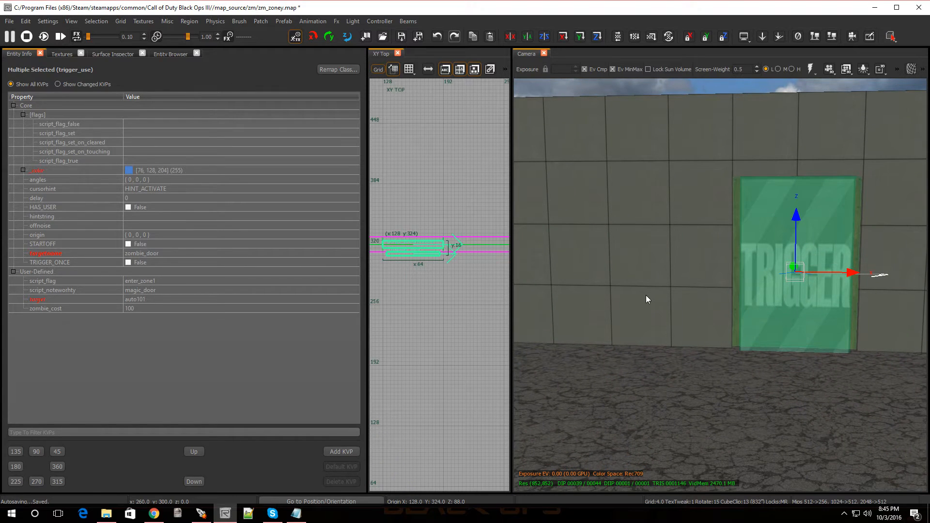
{"action": "left_click", "coordinate": [748, 280], "text": "shift"}
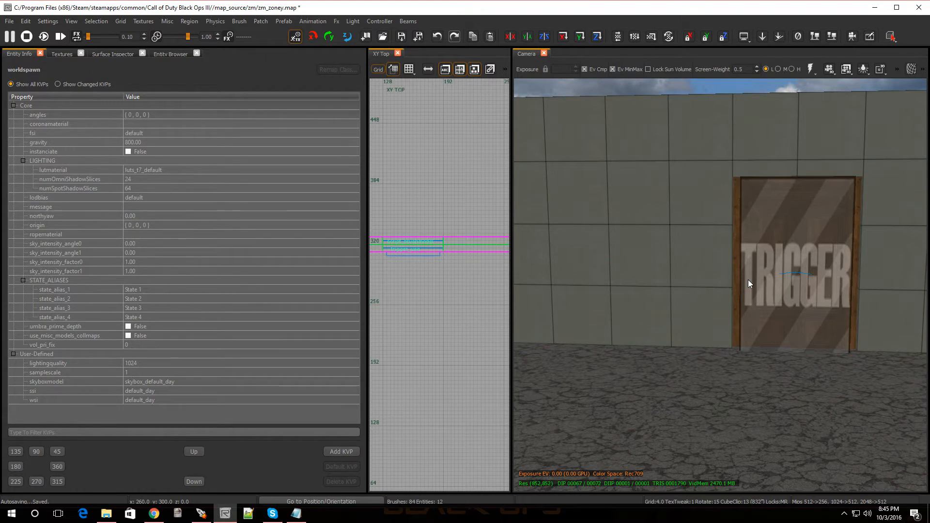
Set the script_flag of the second doorway's trigger to enter_zone2, then deselect the trigger.
{"action": "left_click", "coordinate": [774, 276], "text": "shift"}
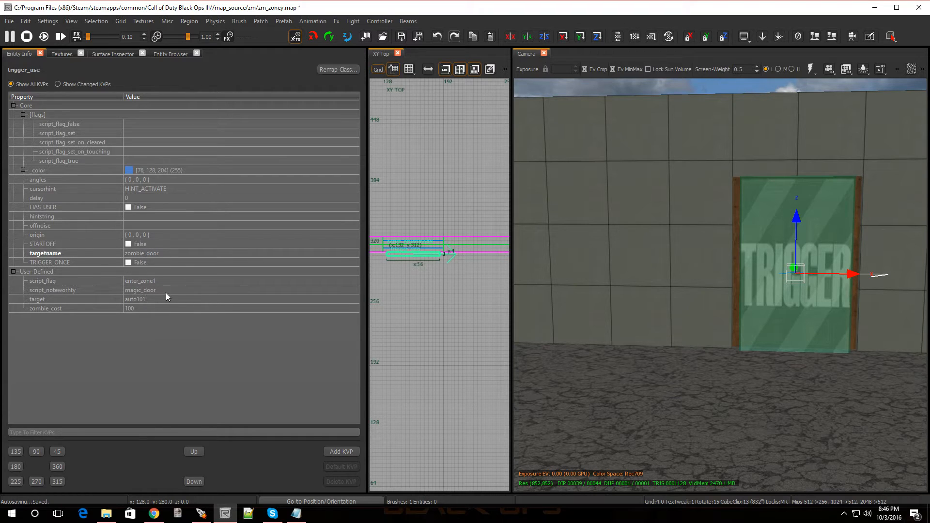
{"action": "double_click", "coordinate": [161, 281]}
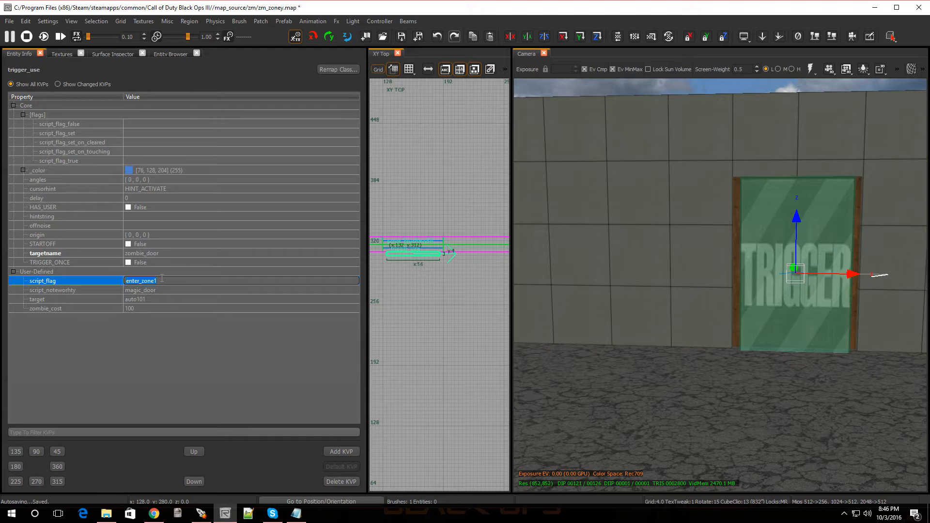
{"action": "left_click", "coordinate": [162, 279]}
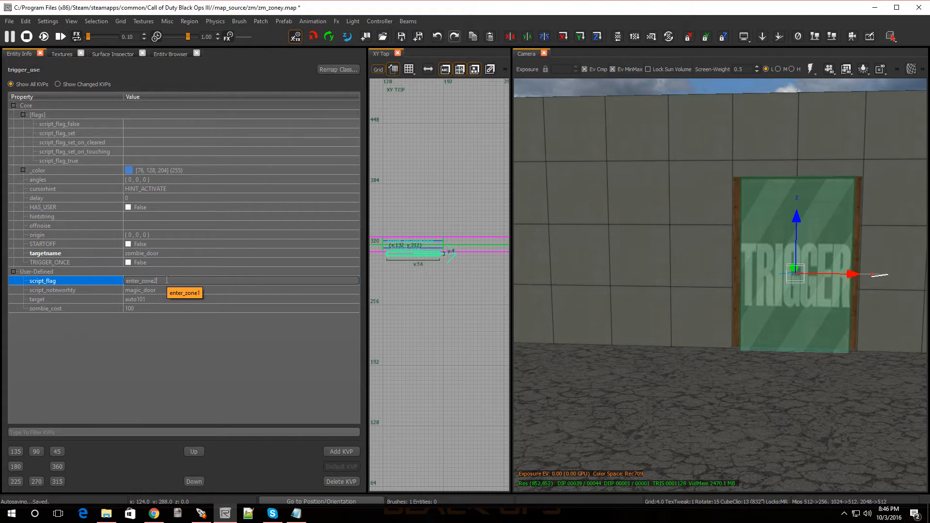
{"action": "key", "text": "Return"}
{"action": "key", "text": "Escape"}
Narrow the entity information area to give the top and camera views more room.
{"action": "mouse_move", "coordinate": [659, 292]}
{"action": "right_mouse_down"}
{"action": "mouse_move", "coordinate": [649, 310]}
{"action": "mouse_move", "coordinate": [679, 290]}
{"action": "mouse_move", "coordinate": [664, 257]}
{"action": "mouse_move", "coordinate": [673, 243]}
{"action": "mouse_move", "coordinate": [707, 245]}
{"action": "mouse_move", "coordinate": [676, 247]}
{"action": "mouse_move", "coordinate": [673, 271]}
{"action": "mouse_move", "coordinate": [551, 281]}
{"action": "right_mouse_up"}
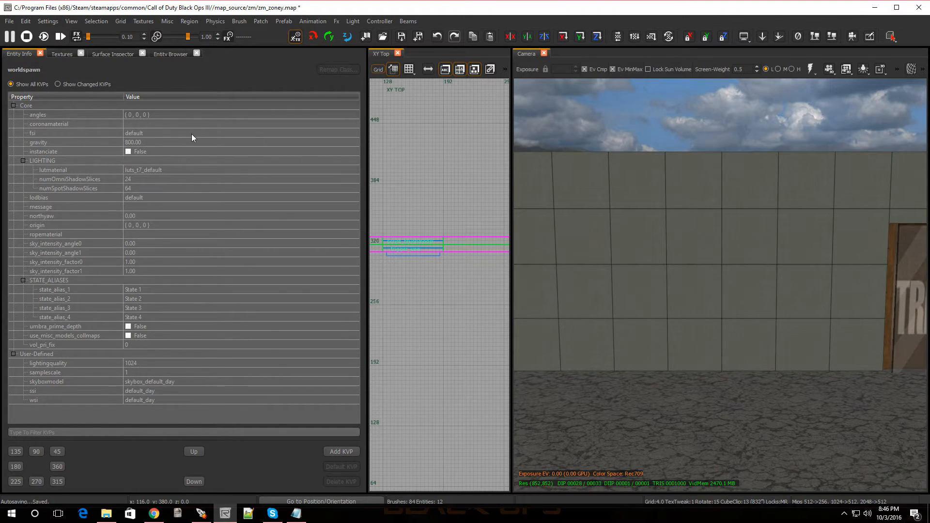
{"action": "scroll", "coordinate": [437, 284], "scroll_direction": "down", "scroll_amount": 5}
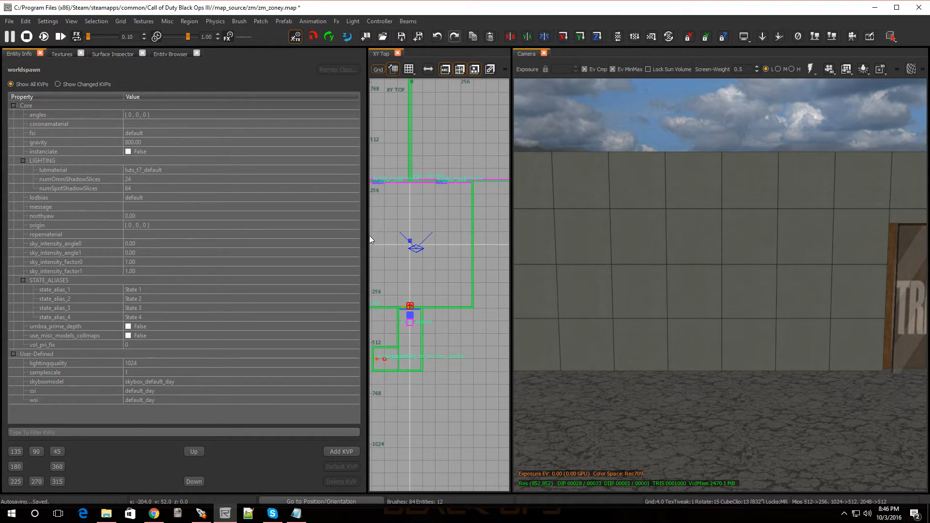
{"action": "left_click_drag", "start_coordinate": [369, 235], "coordinate": [123, 262]}
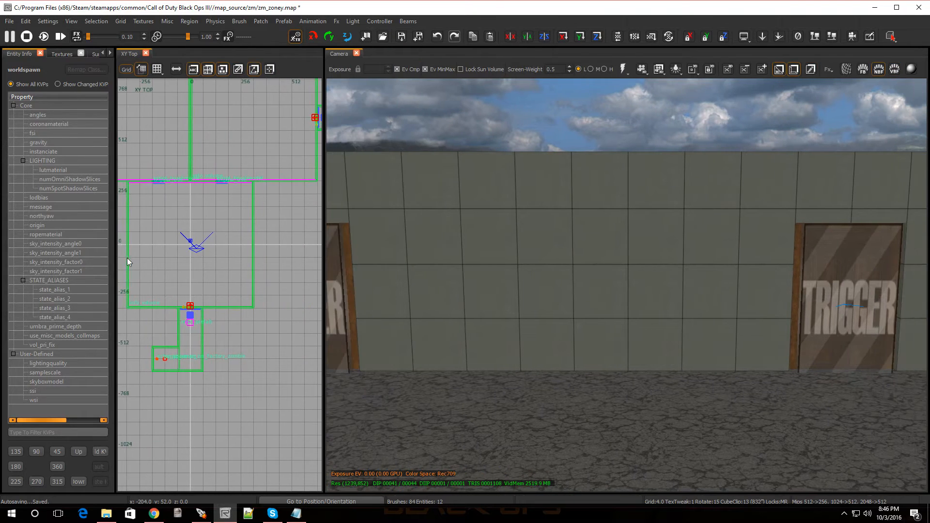
{"action": "scroll", "coordinate": [164, 249], "scroll_direction": "down", "scroll_amount": 2}
{"action": "scroll", "coordinate": [176, 247], "scroll_direction": "up", "scroll_amount": 5}
{"action": "scroll", "coordinate": [232, 262], "scroll_direction": "down", "scroll_amount": 2}
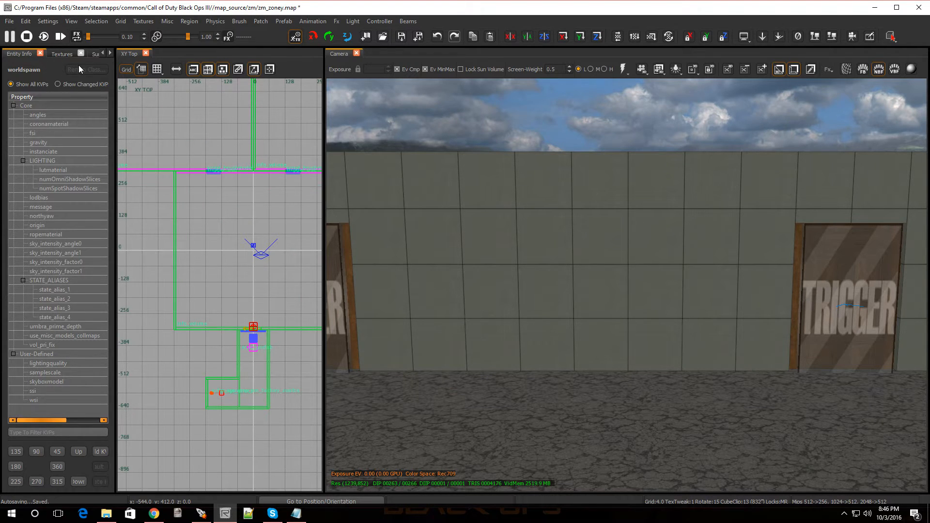
Insert the spawn_points.map prefab from the zm/zm_core prefab folder and position it in the middle of the starting room.
{"action": "key", "text": "b"}
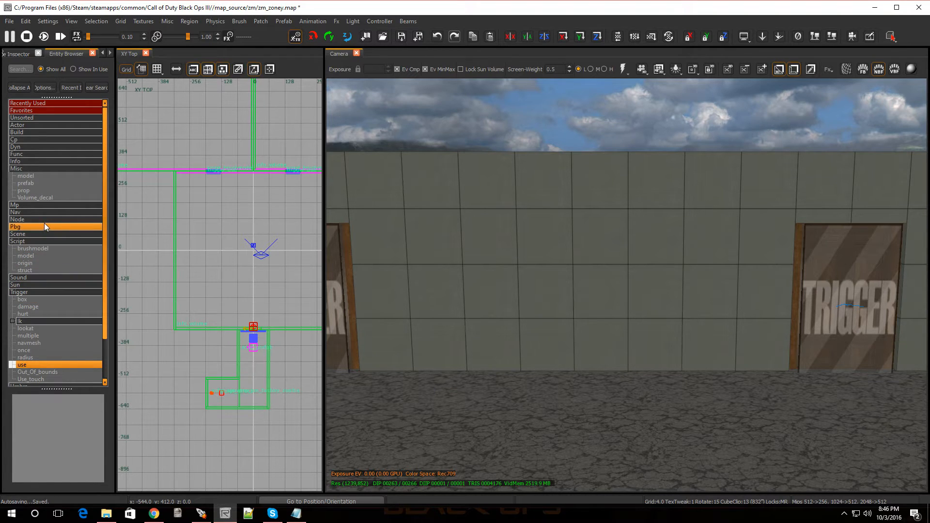
{"action": "left_click_drag", "start_coordinate": [28, 183], "coordinate": [253, 253]}
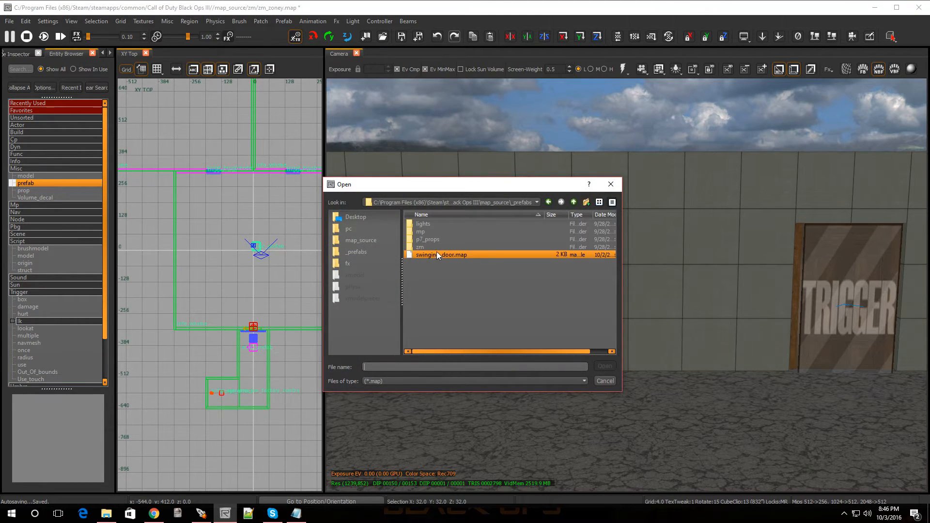
{"action": "double_click", "coordinate": [427, 248]}
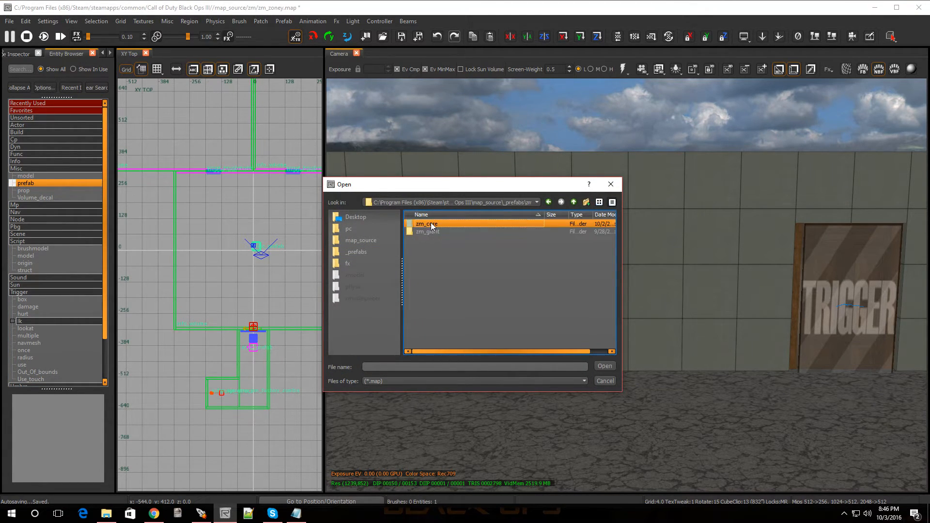
{"action": "double_click", "coordinate": [431, 226]}
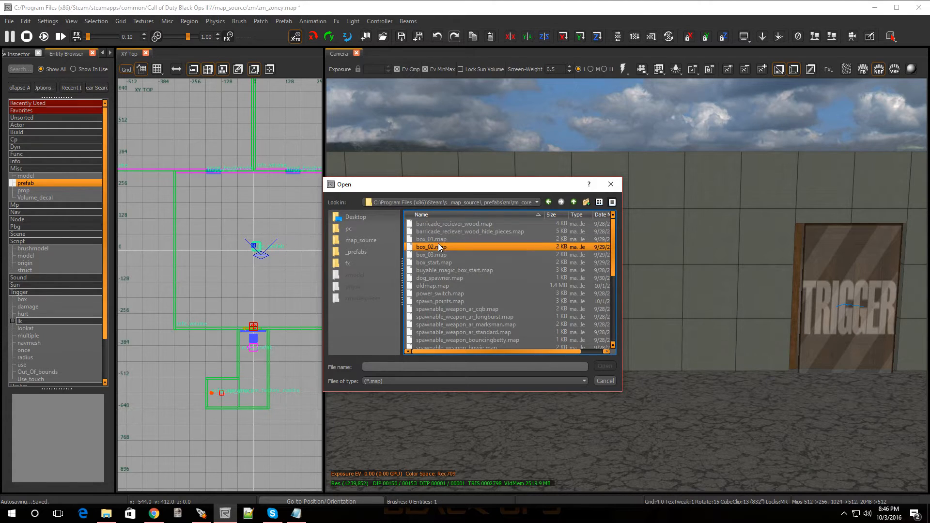
{"action": "double_click", "coordinate": [434, 301]}
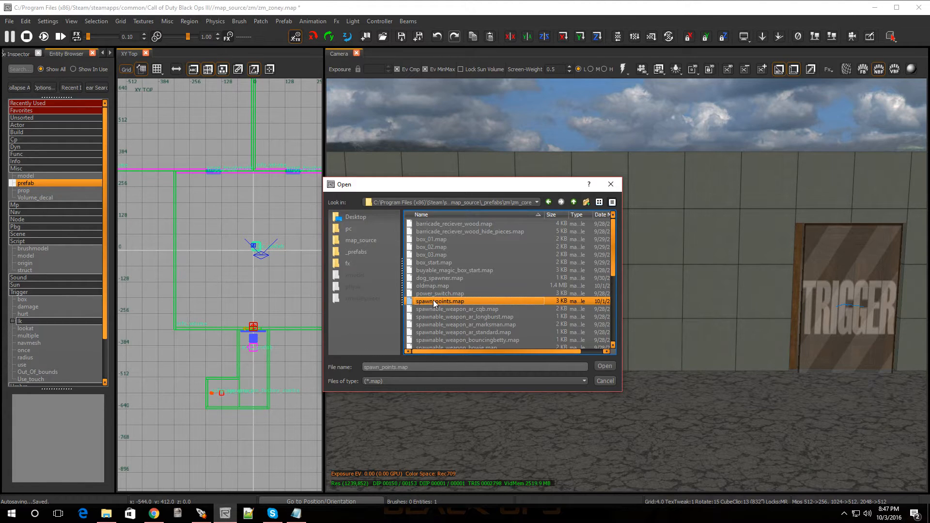
{"action": "left_click_drag", "start_coordinate": [238, 314], "coordinate": [236, 245]}
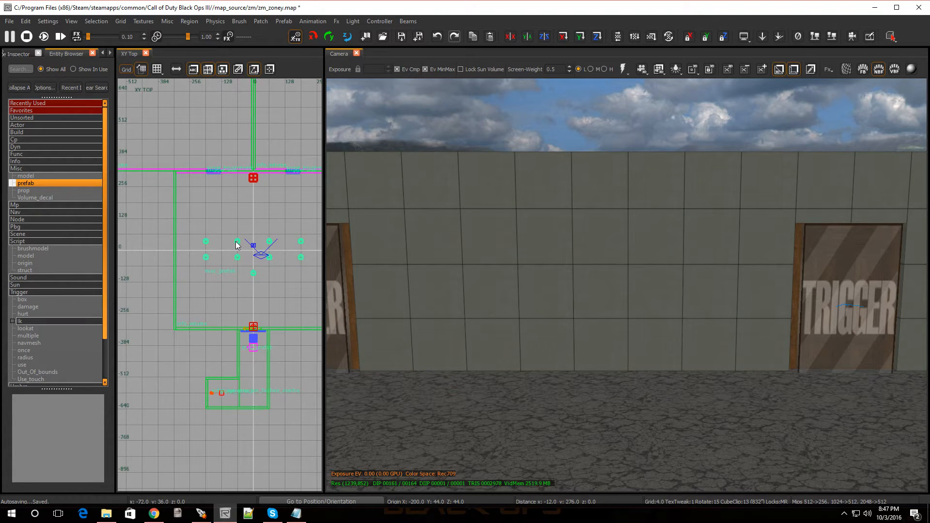
Lower the spawn points prefab by 24 units in the front view so it rests on the floor, then deselect it.
{"action": "key", "text": "ctrl+Tab"}
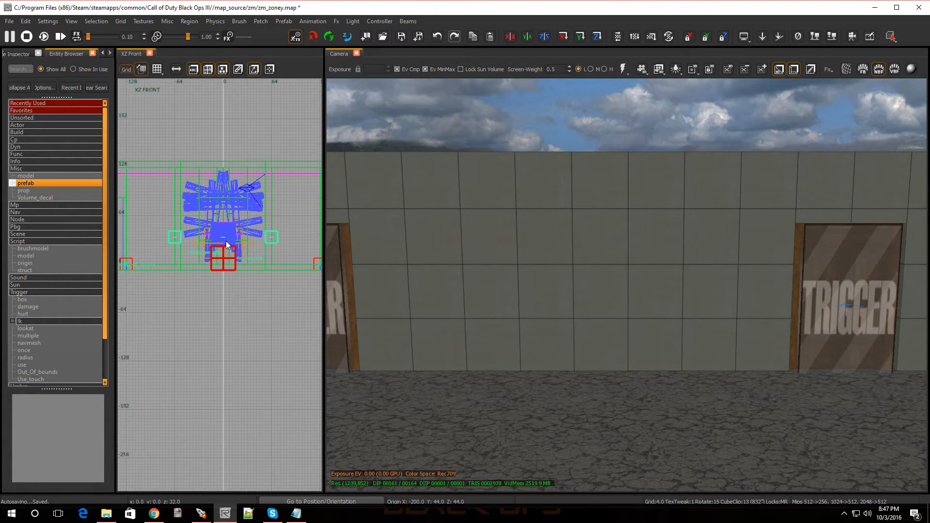
{"action": "left_click_drag", "start_coordinate": [270, 243], "coordinate": [270, 263]}
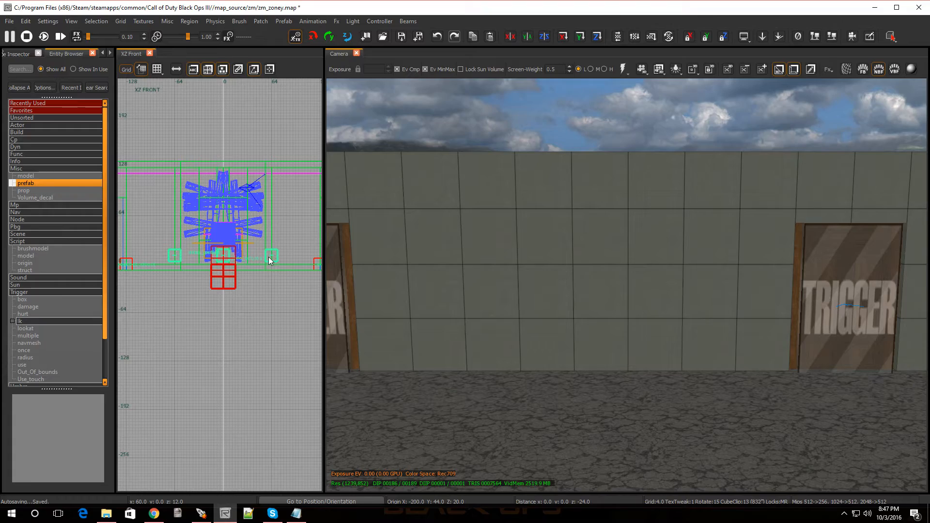
{"action": "right_click_drag", "start_coordinate": [536, 289], "coordinate": [291, 269]}
{"action": "key", "text": "Escape"}
{"action": "mouse_move", "coordinate": [536, 289]}
{"action": "right_mouse_down"}
{"action": "mouse_move", "coordinate": [814, 291]}
{"action": "mouse_move", "coordinate": [536, 294]}
{"action": "right_mouse_up"}
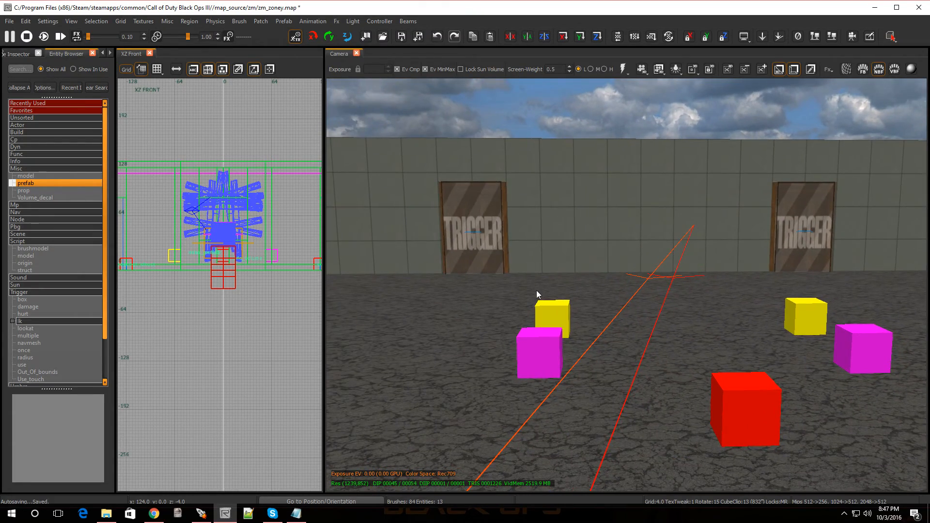
{"action": "left_click", "coordinate": [107, 513]}
{"action": "left_click", "coordinate": [130, 299]}
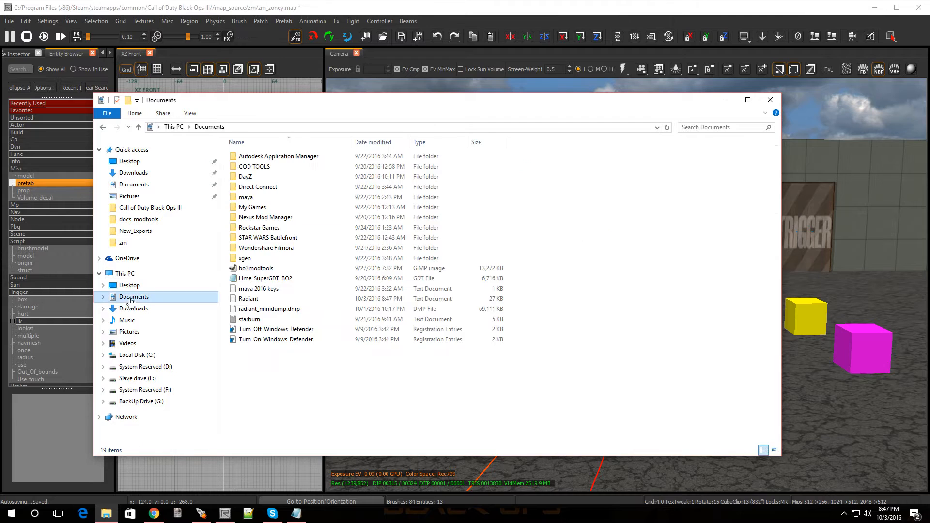
{"action": "left_click", "coordinate": [135, 275]}
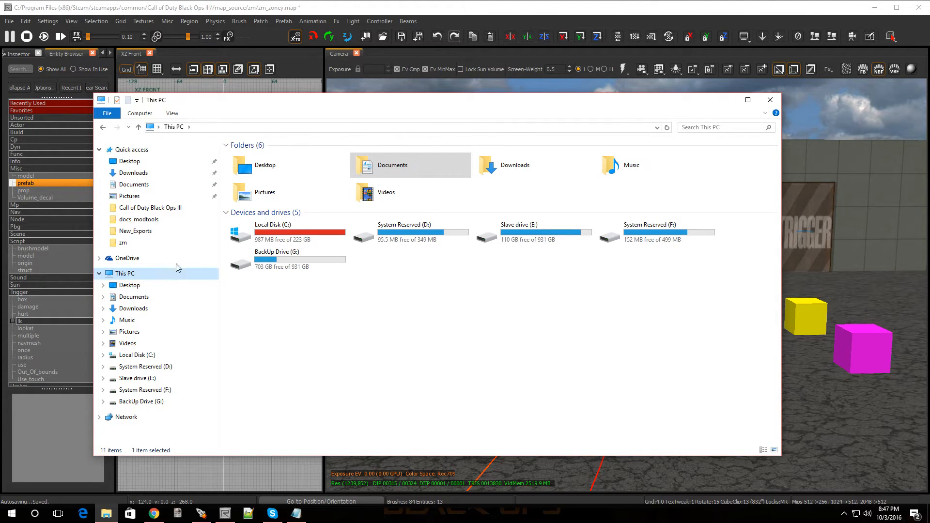
{"action": "left_click", "coordinate": [726, 101]}
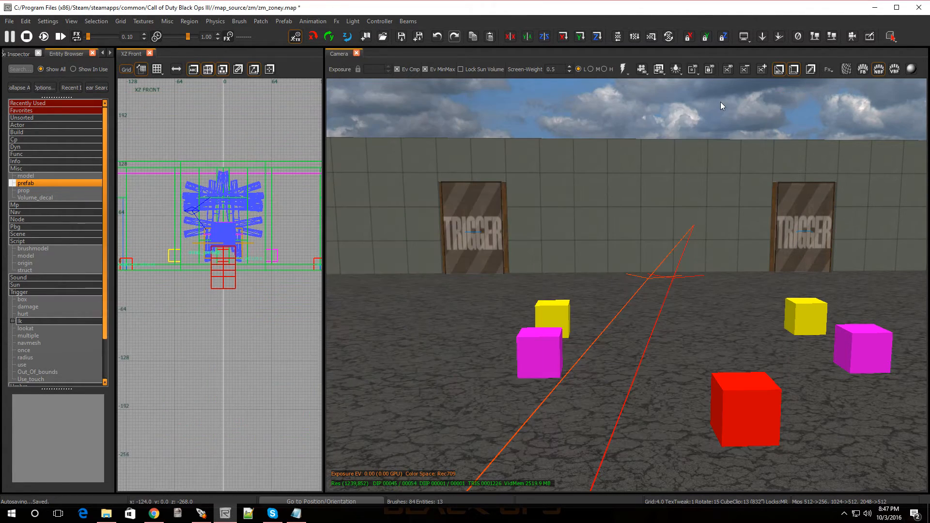
Place an info player start entity in the starting room beside the red spawn point cube.
{"action": "mouse_move", "coordinate": [662, 284]}
{"action": "right_mouse_down"}
{"action": "mouse_move", "coordinate": [756, 285]}
{"action": "mouse_move", "coordinate": [649, 284]}
{"action": "mouse_move", "coordinate": [678, 285]}
{"action": "right_mouse_up"}
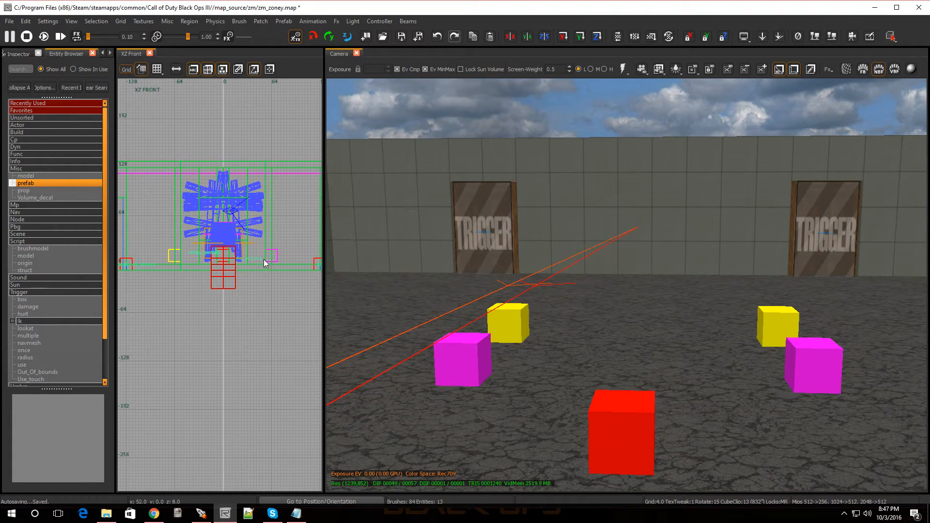
{"action": "key", "text": "ctrl+Tab"}
{"action": "key", "text": "ctrl+Tab"}
{"action": "scroll", "coordinate": [237, 316], "scroll_direction": "down", "scroll_amount": 5}
{"action": "scroll", "coordinate": [214, 286], "scroll_direction": "up", "scroll_amount": 5}
{"action": "scroll", "coordinate": [219, 284], "scroll_direction": "down", "scroll_amount": 3}
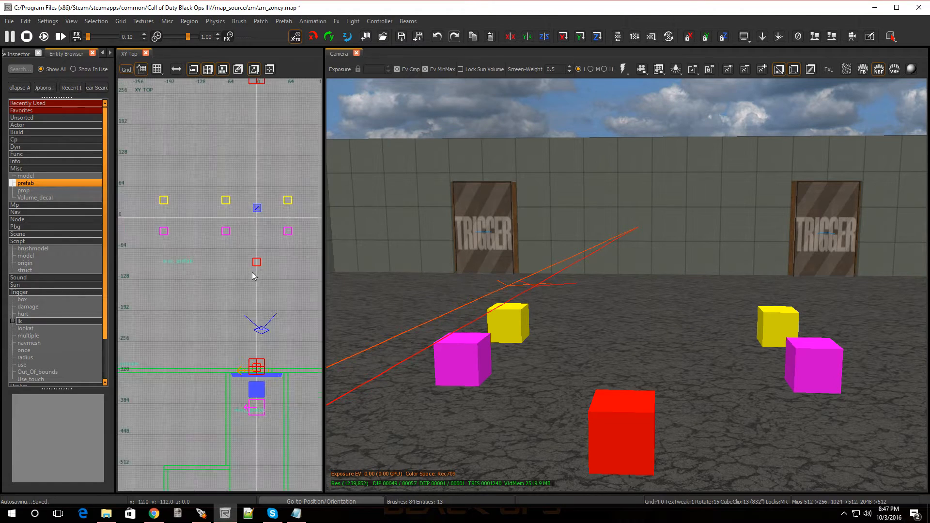
{"action": "left_click", "coordinate": [27, 163]}
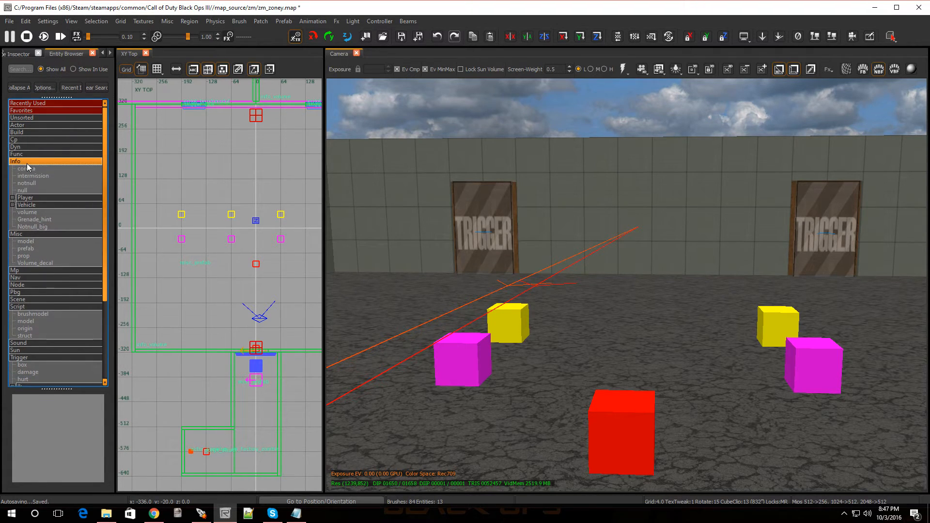
{"action": "left_click", "coordinate": [12, 198]}
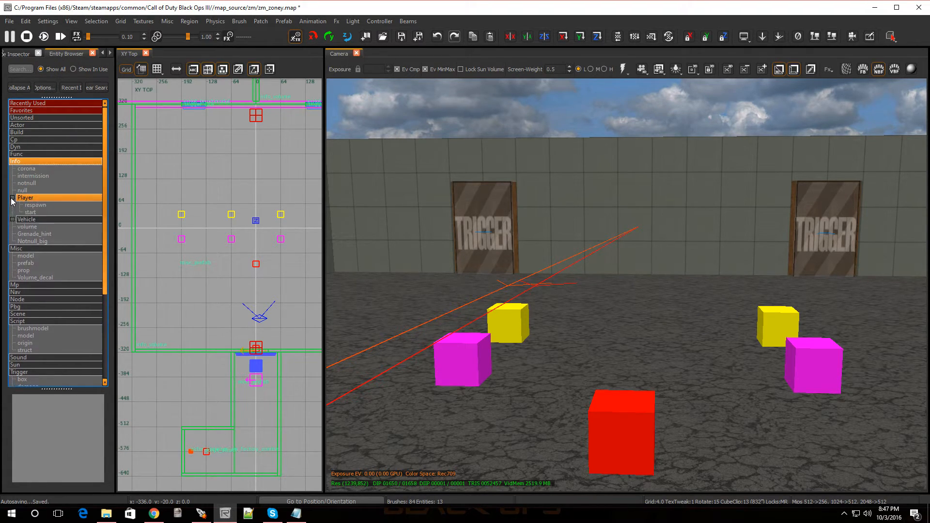
{"action": "left_click", "coordinate": [30, 214]}
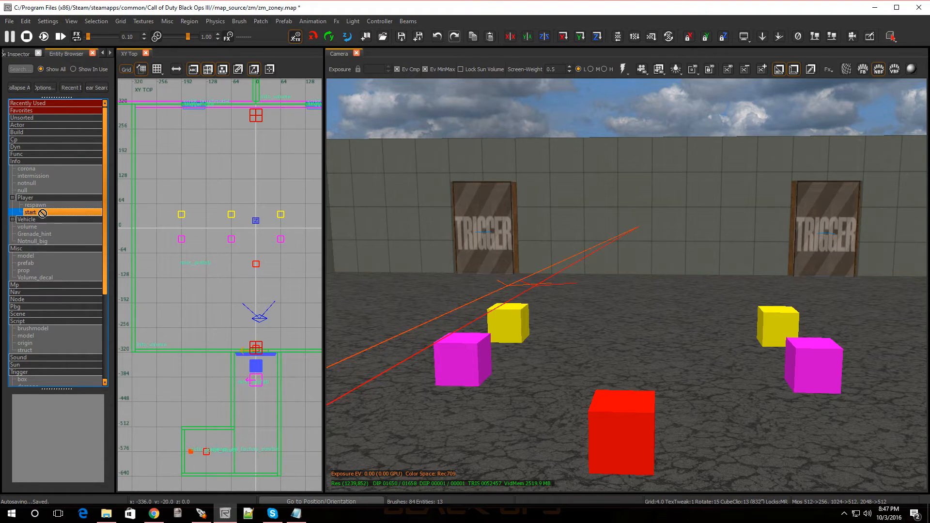
{"action": "left_click", "coordinate": [256, 287]}
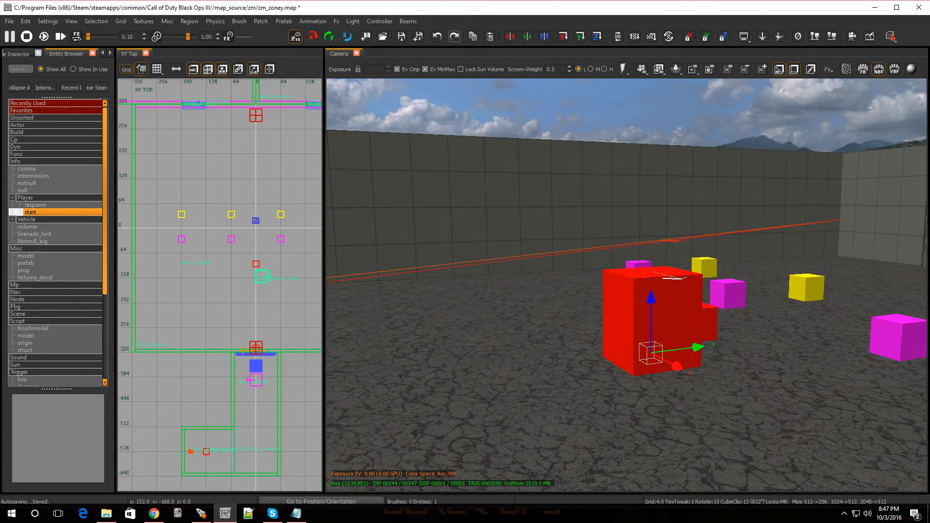
Raise the player start entity to Z 76 above the floor and rotate it to face the doors.
{"action": "left_click_drag", "start_coordinate": [651, 296], "coordinate": [657, 214]}
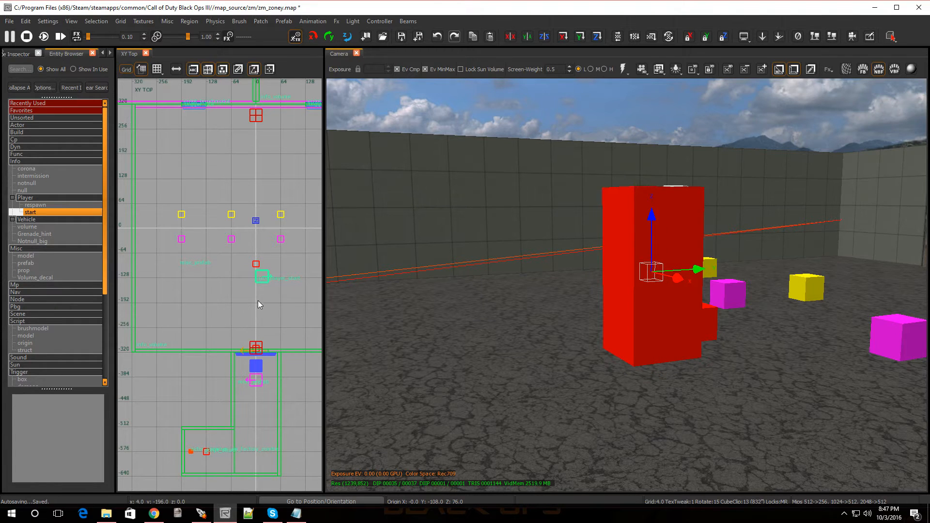
{"action": "mouse_move", "coordinate": [658, 262]}
{"action": "right_mouse_down"}
{"action": "mouse_move", "coordinate": [647, 305]}
{"action": "mouse_move", "coordinate": [654, 286]}
{"action": "mouse_move", "coordinate": [650, 298]}
{"action": "mouse_move", "coordinate": [660, 286]}
{"action": "mouse_move", "coordinate": [702, 288]}
{"action": "mouse_move", "coordinate": [665, 263]}
{"action": "right_mouse_up"}
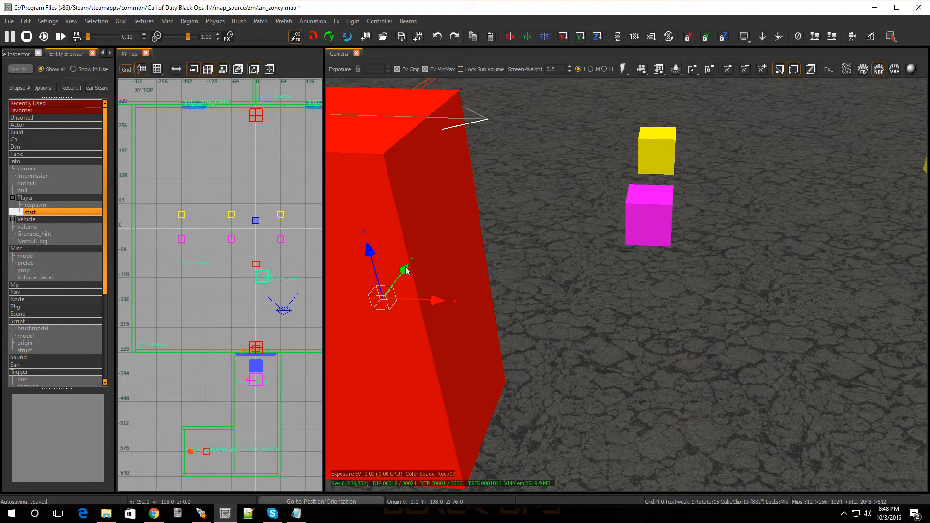
{"action": "key", "text": "z"}
{"action": "key", "text": "z"}
{"action": "key", "text": "z"}
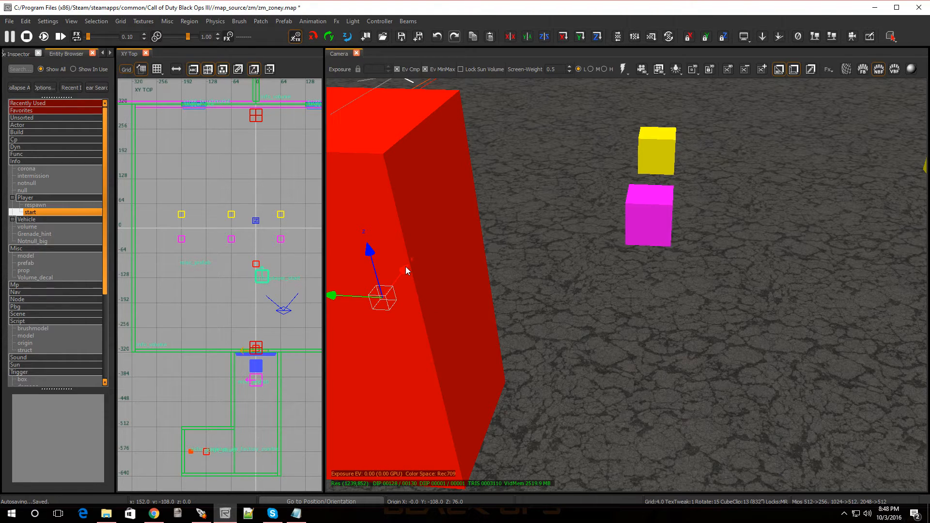
Move the player start entity behind the spawn points, centred on the room's axis at X -16, Y -176.
{"action": "left_click_drag", "start_coordinate": [264, 283], "coordinate": [255, 307]}
{"action": "scroll", "coordinate": [258, 308], "scroll_direction": "up", "scroll_amount": 5}
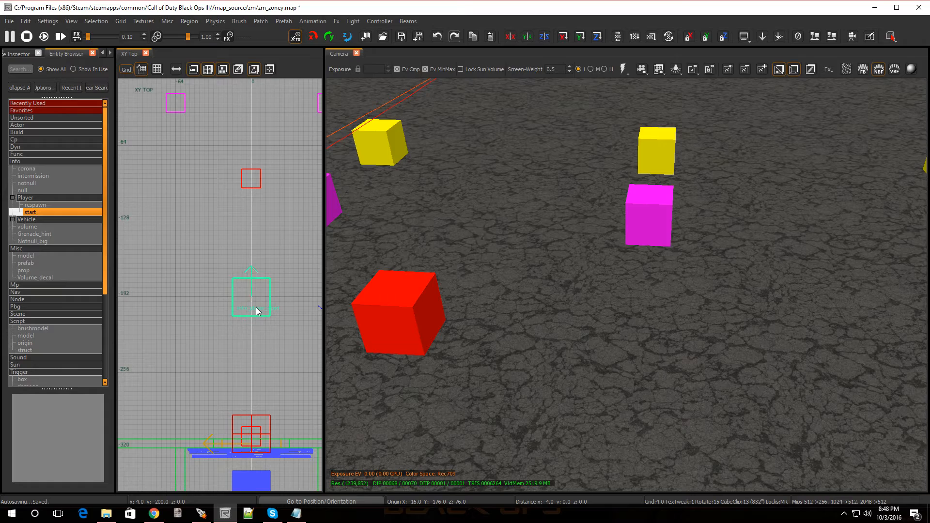
{"action": "scroll", "coordinate": [256, 307], "scroll_direction": "down", "scroll_amount": 5}
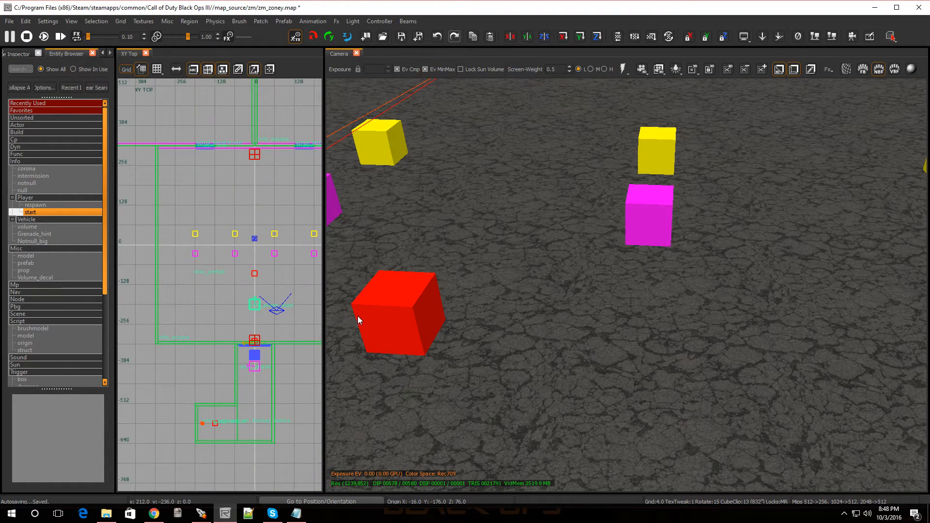
Deselect the player start entity and examine the starting room, its trigger doors and the zone volumes from inside and above.
{"action": "mouse_move", "coordinate": [465, 290]}
{"action": "right_mouse_down"}
{"action": "mouse_move", "coordinate": [368, 290]}
{"action": "mouse_move", "coordinate": [678, 291]}
{"action": "mouse_move", "coordinate": [656, 184]}
{"action": "mouse_move", "coordinate": [558, 191]}
{"action": "mouse_move", "coordinate": [591, 203]}
{"action": "mouse_move", "coordinate": [766, 194]}
{"action": "mouse_move", "coordinate": [737, 198]}
{"action": "right_mouse_up"}
{"action": "key", "text": "Escape"}
{"action": "key", "text": "w"}
{"action": "key", "text": "s"}
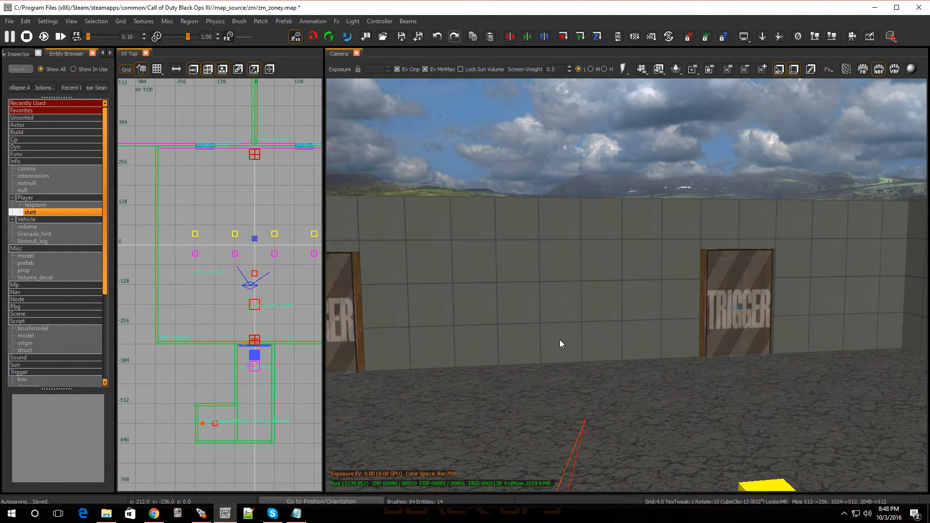
{"action": "mouse_move", "coordinate": [560, 339]}
{"action": "right_mouse_down"}
{"action": "mouse_move", "coordinate": [439, 339]}
{"action": "mouse_move", "coordinate": [589, 344]}
{"action": "mouse_move", "coordinate": [536, 344]}
{"action": "mouse_move", "coordinate": [550, 344]}
{"action": "right_mouse_up"}
{"action": "key", "text": "s"}
{"action": "key", "text": "e"}
{"action": "key", "text": "q"}
{"action": "key", "text": "s"}
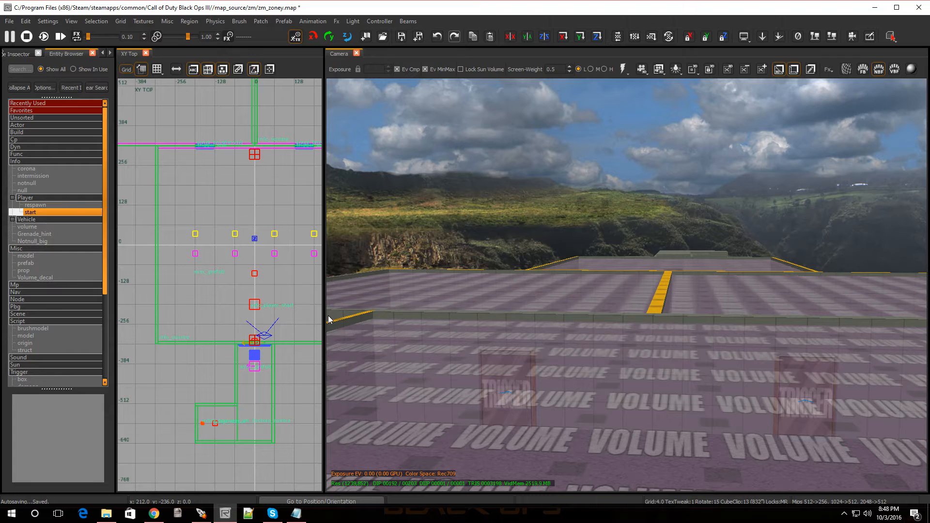
Save the zm_zoney map and close the map editor.
{"action": "left_click", "coordinate": [9, 22]}
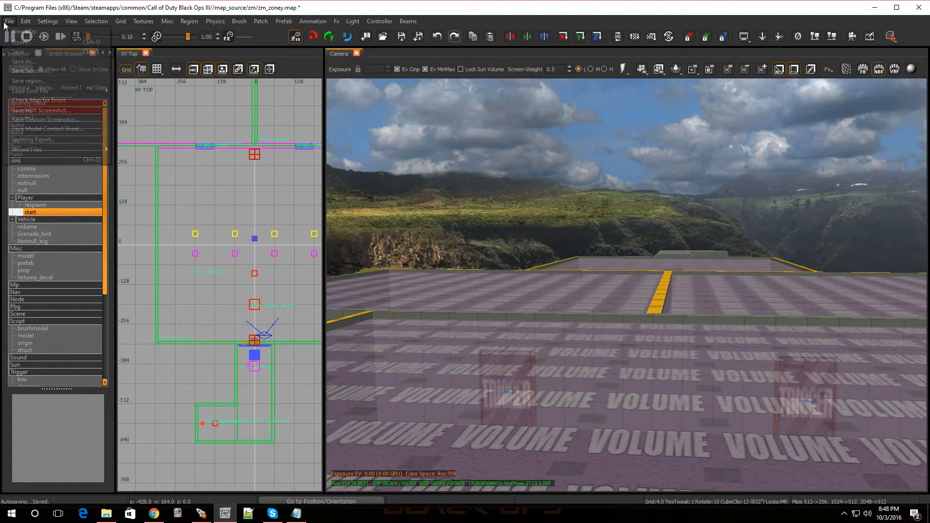
{"action": "left_click", "coordinate": [19, 52]}
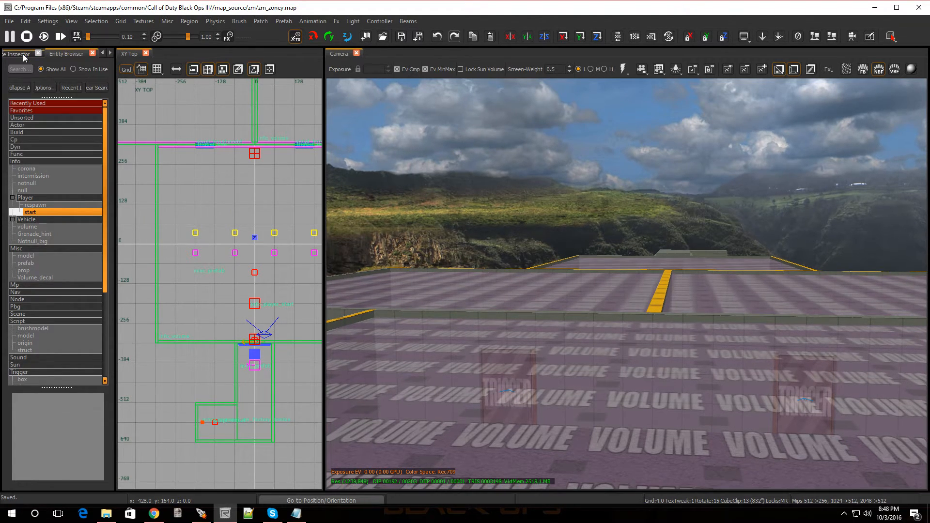
{"action": "left_click", "coordinate": [920, 9]}
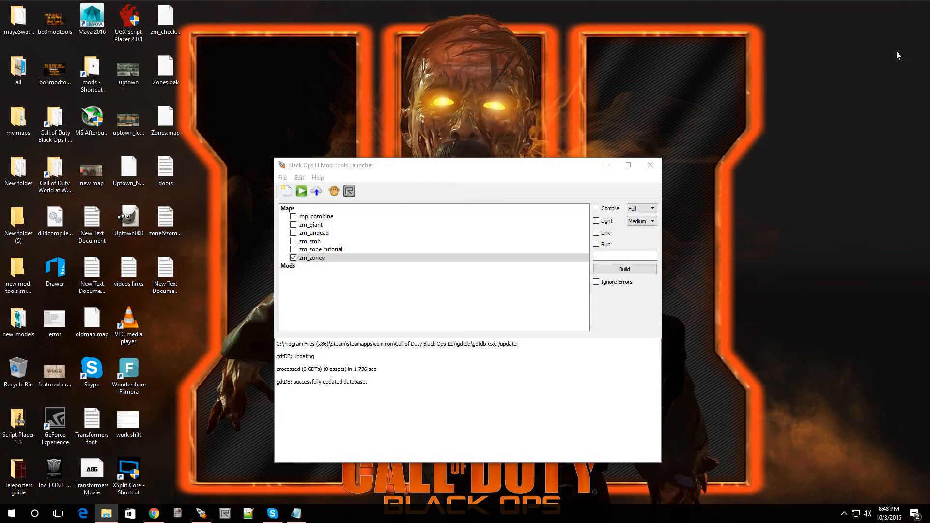
Show the zm_zoney zone folder from the Mod Tools Launcher, browse to the map's scripts\zm folder and open zm_zoney.gsc.
{"action": "left_click", "coordinate": [324, 258]}
{"action": "right_click", "coordinate": [335, 257]}
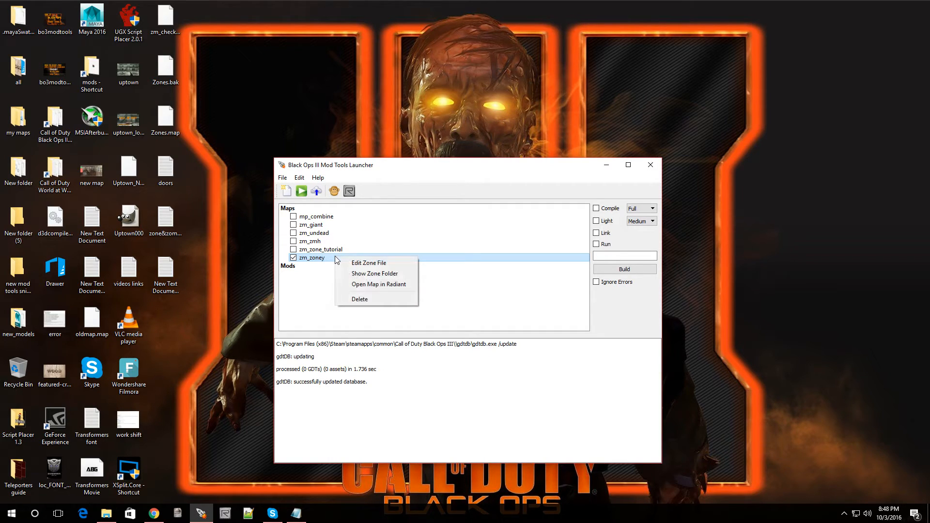
{"action": "left_click", "coordinate": [365, 275]}
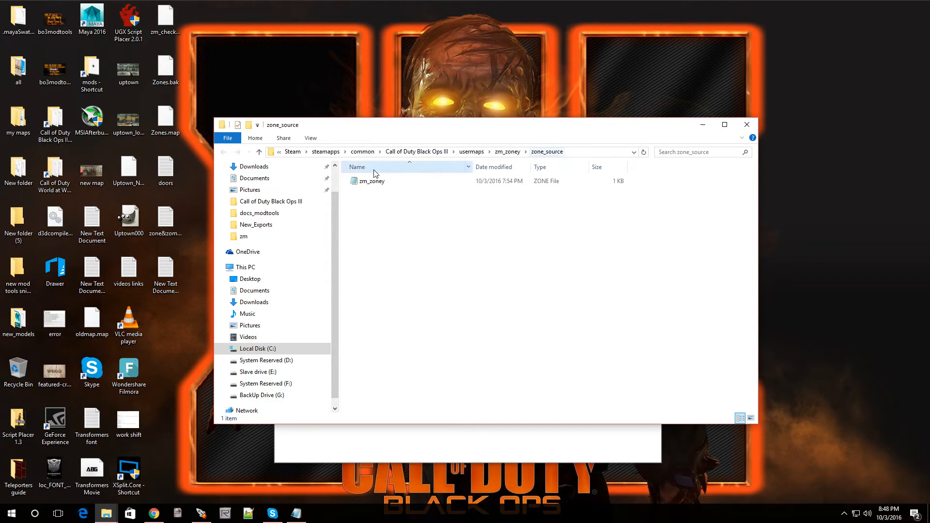
{"action": "left_click", "coordinate": [495, 152]}
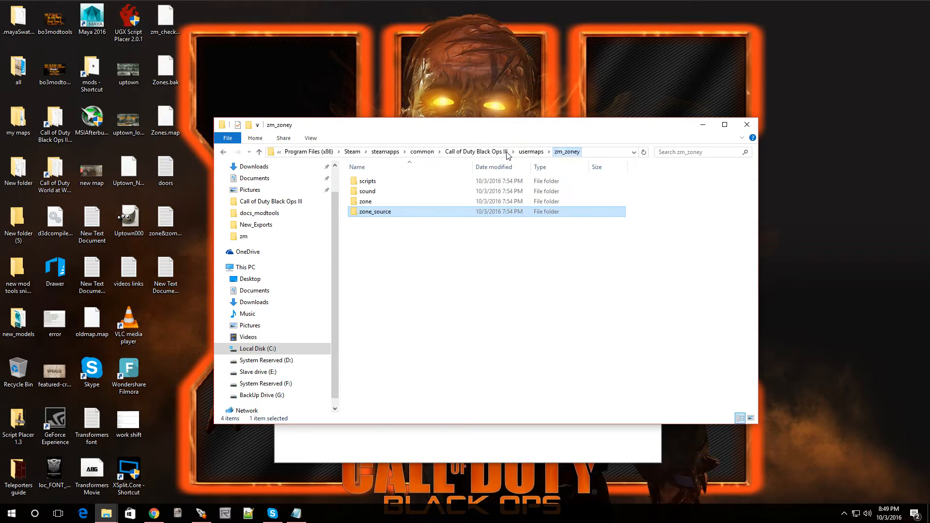
{"action": "double_click", "coordinate": [374, 184]}
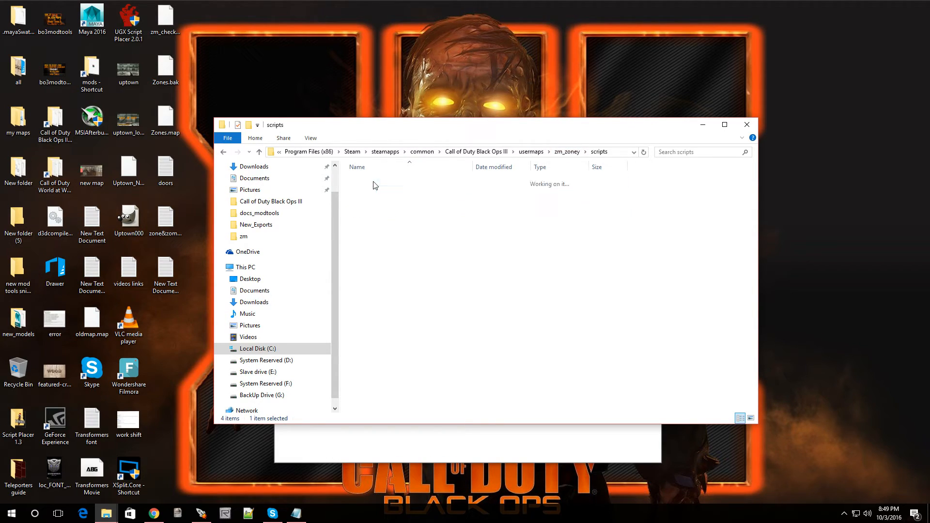
{"action": "double_click", "coordinate": [374, 184]}
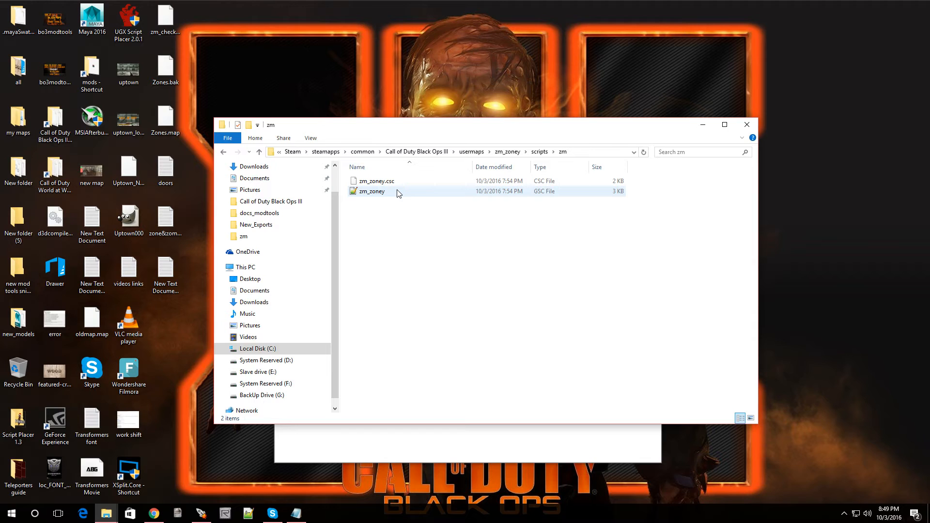
{"action": "double_click", "coordinate": [372, 191]}
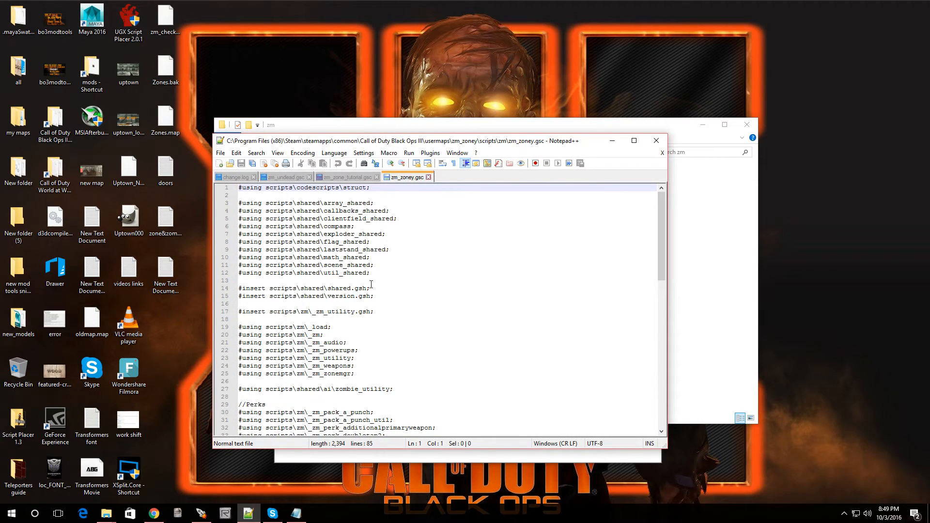
Insert two blank lines after the opening brace of the usermap_test_zone_init function.
{"action": "scroll", "coordinate": [372, 285], "scroll_direction": "down", "scroll_amount": 11}
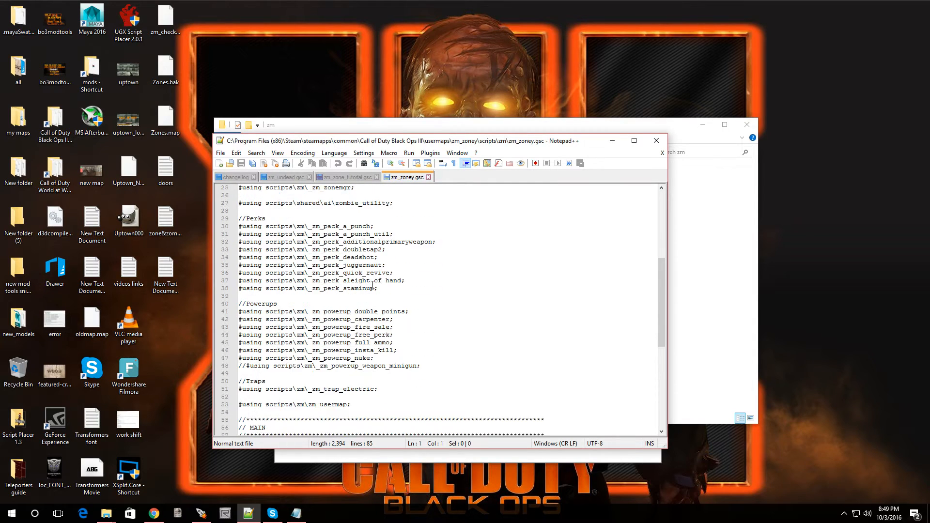
{"action": "scroll", "coordinate": [372, 284], "scroll_direction": "down", "scroll_amount": 5}
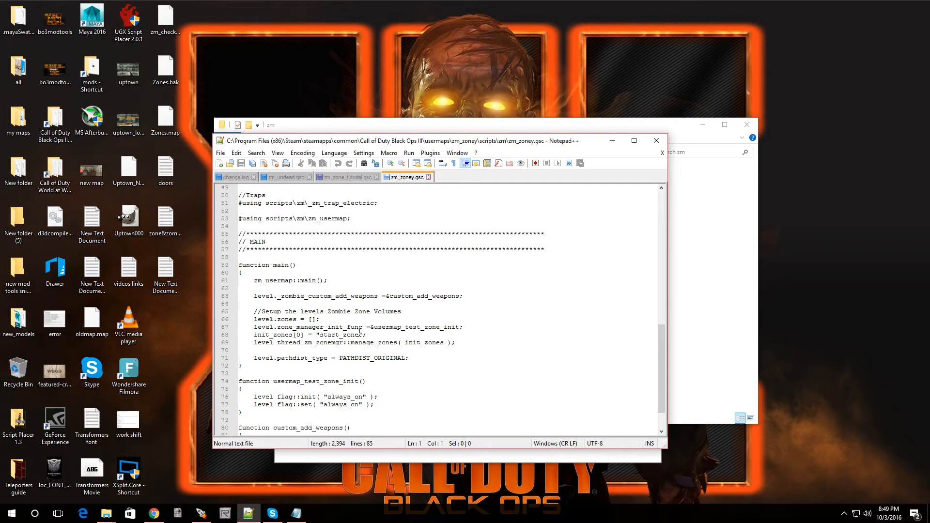
{"action": "scroll", "coordinate": [359, 332], "scroll_direction": "down", "scroll_amount": 2}
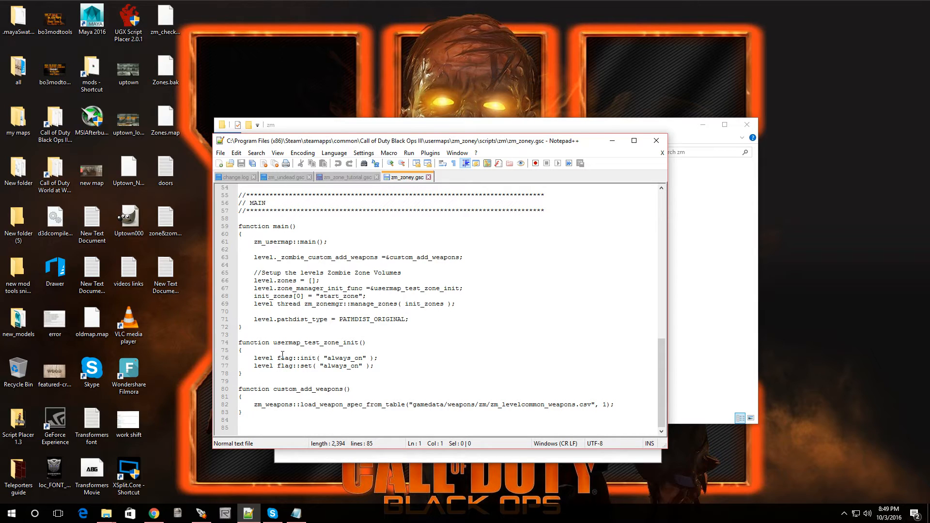
{"action": "left_click", "coordinate": [246, 350]}
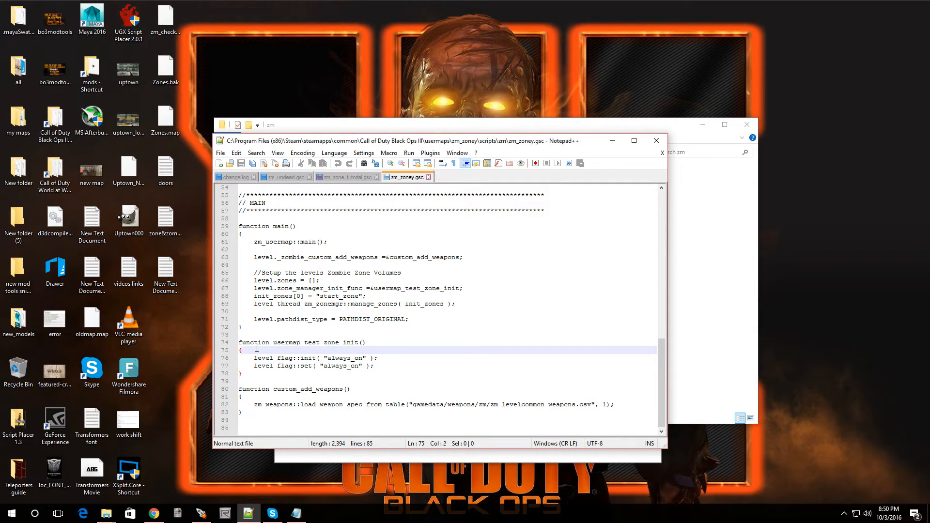
{"action": "key", "text": "Return"}
{"action": "key", "text": "Return"}
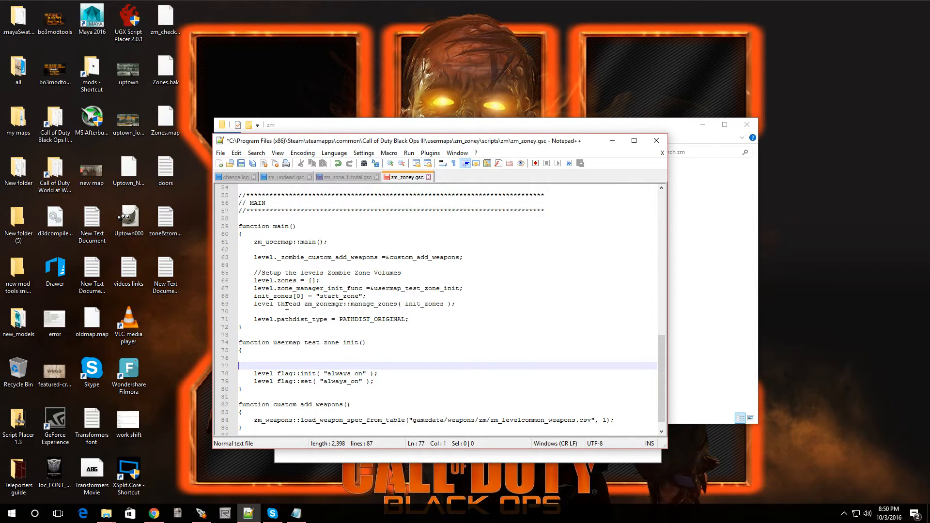
Paste zm_zonemgr::add_adjacent_zone("start_zone", "zone1", "enter_zone1"); above the always_on flag lines in usermap_test_zone_init.
{"action": "left_click_drag", "start_coordinate": [305, 304], "coordinate": [350, 303]}
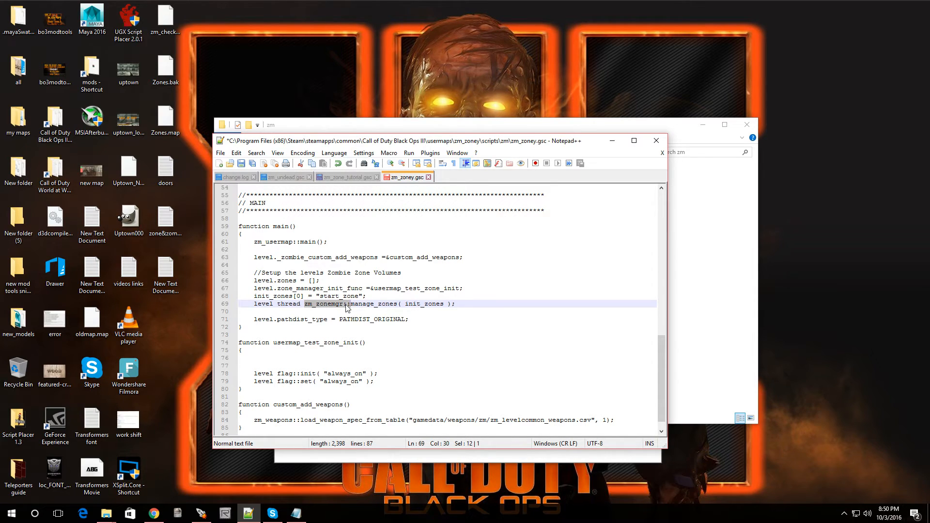
{"action": "left_click", "coordinate": [318, 330]}
{"action": "left_click", "coordinate": [262, 365]}
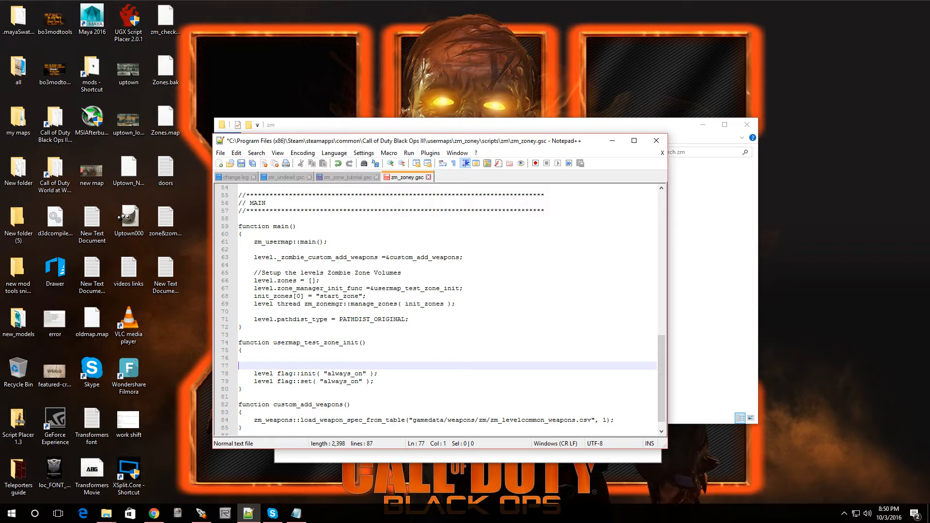
{"action": "key", "text": "alt+Tab"}
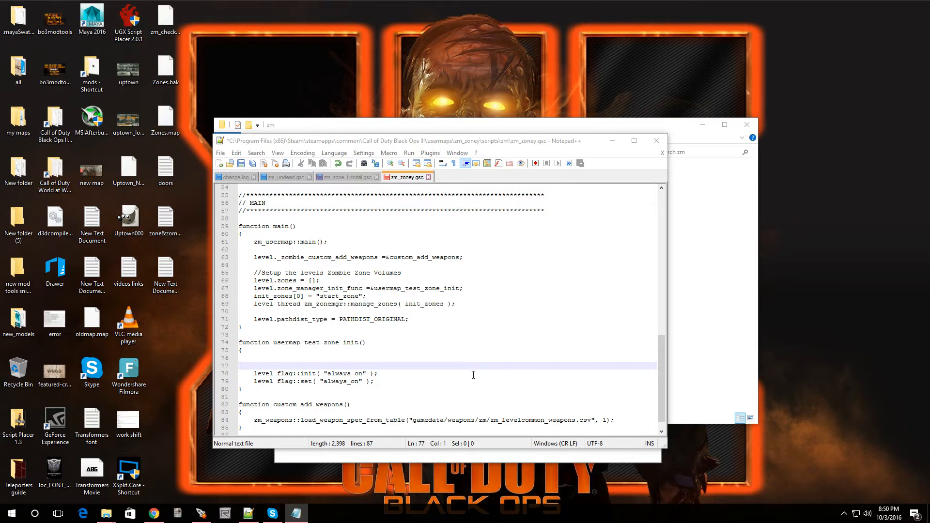
{"action": "left_click", "coordinate": [268, 365]}
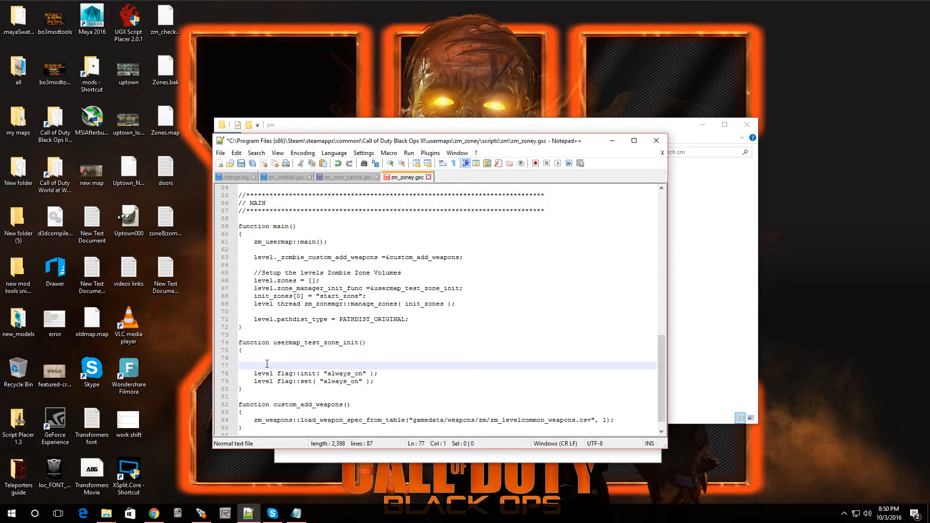
{"action": "right_click", "coordinate": [261, 365]}
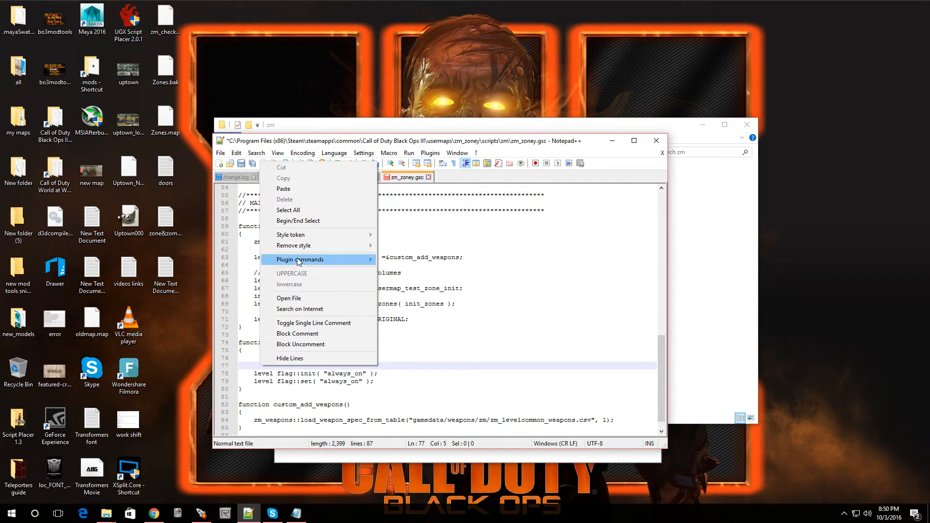
{"action": "left_click", "coordinate": [291, 189]}
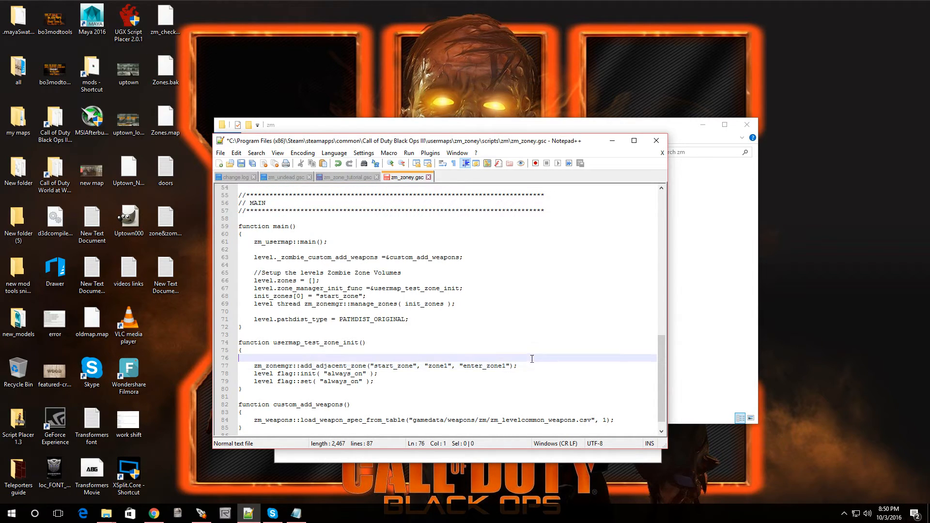
Add several blank lines between the add_adjacent_zone call and the always_on flag lines.
{"action": "key", "text": "Return"}
{"action": "key", "text": "Return"}
{"action": "key", "text": "Return"}
{"action": "key", "text": "Return"}
{"action": "key", "text": "Return"}
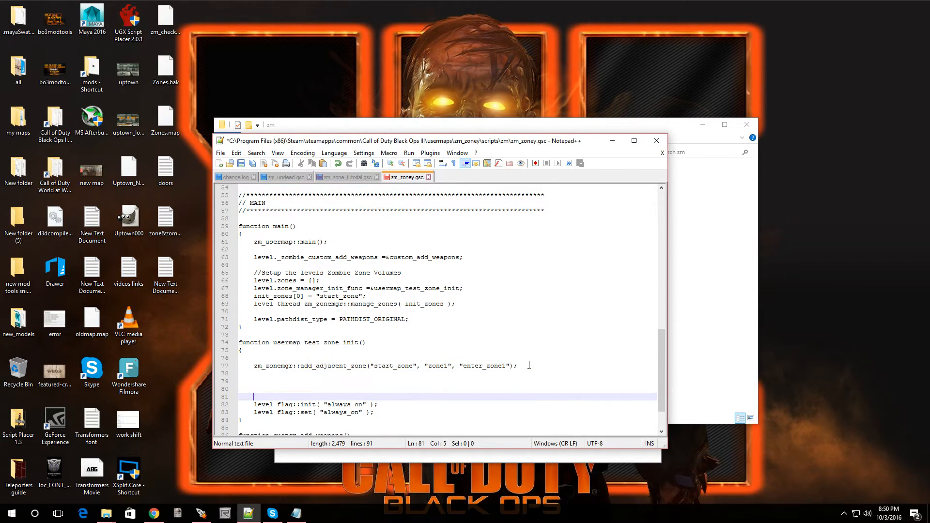
Examine the three arguments of the add_adjacent_zone call: start_zone, zone1 and the enter_zone1 flag.
{"action": "left_click", "coordinate": [431, 345]}
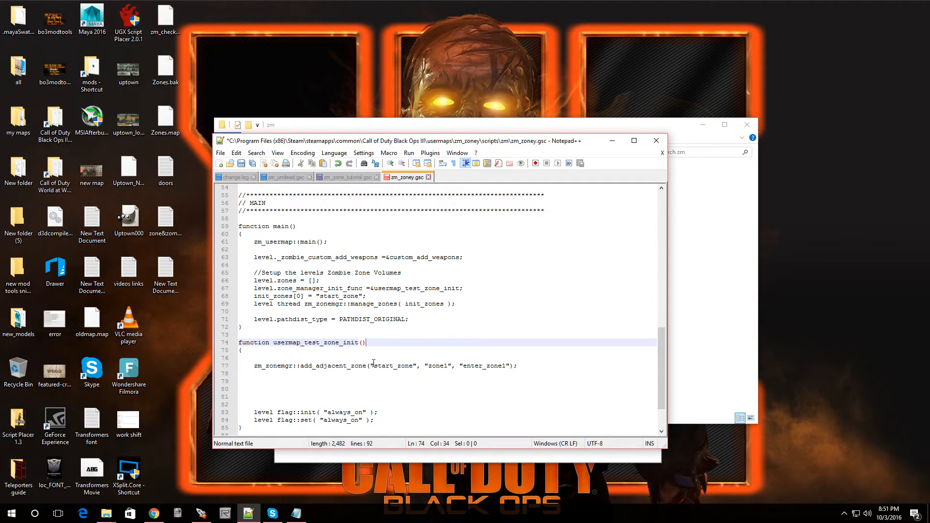
{"action": "left_click_drag", "start_coordinate": [373, 366], "coordinate": [414, 367]}
{"action": "left_click", "coordinate": [404, 389]}
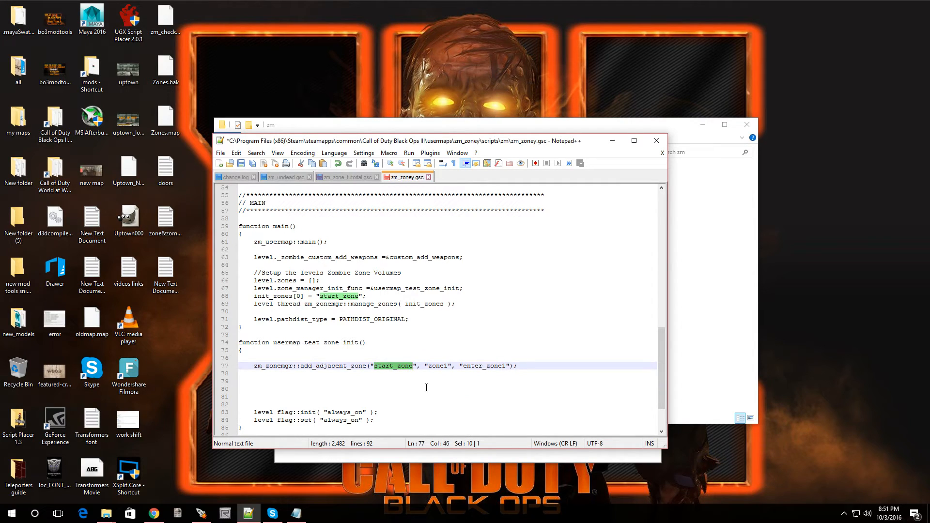
{"action": "left_click", "coordinate": [426, 342]}
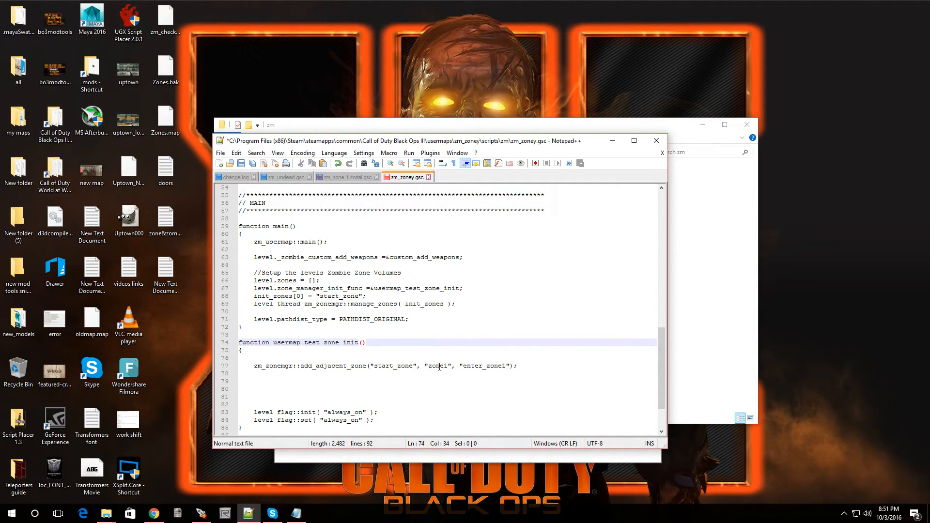
{"action": "left_click_drag", "start_coordinate": [428, 366], "coordinate": [447, 367]}
{"action": "left_click", "coordinate": [386, 366]}
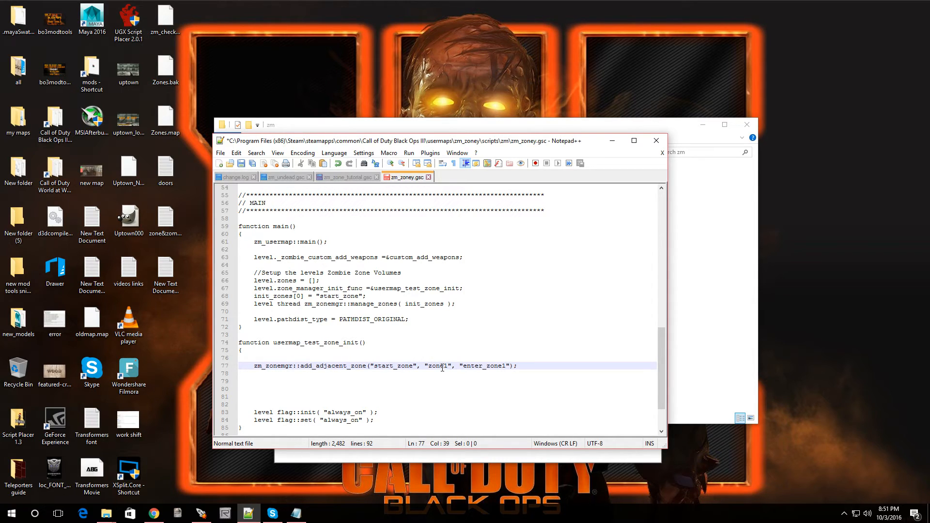
{"action": "left_click", "coordinate": [487, 366]}
{"action": "left_click_drag", "start_coordinate": [463, 366], "coordinate": [505, 366]}
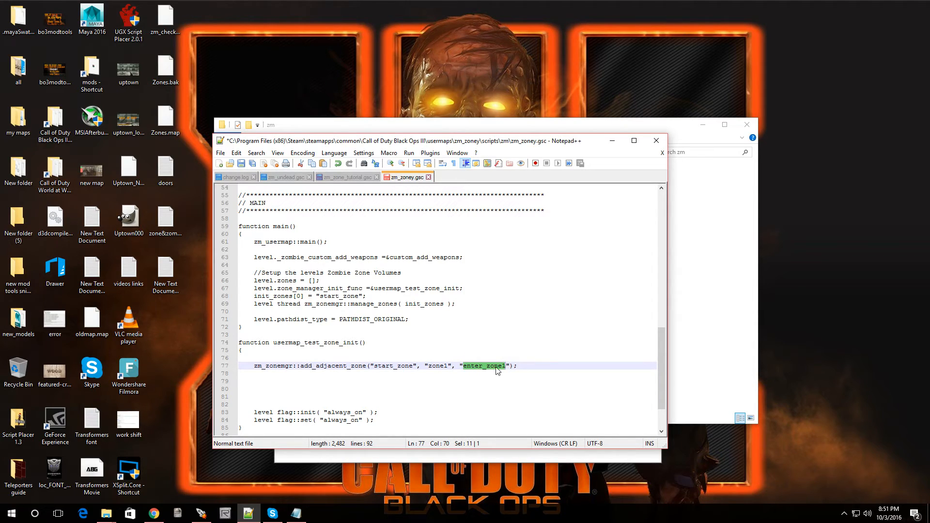
{"action": "left_click", "coordinate": [484, 389]}
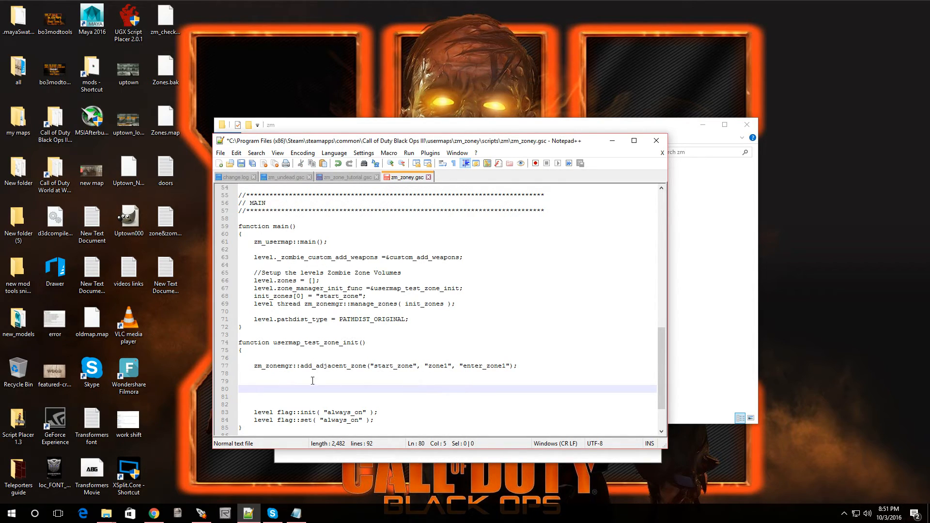
Duplicate the add_adjacent_zone call onto the line directly below it.
{"action": "left_click_drag", "start_coordinate": [251, 366], "coordinate": [525, 364]}
{"action": "right_click", "coordinate": [512, 366]}
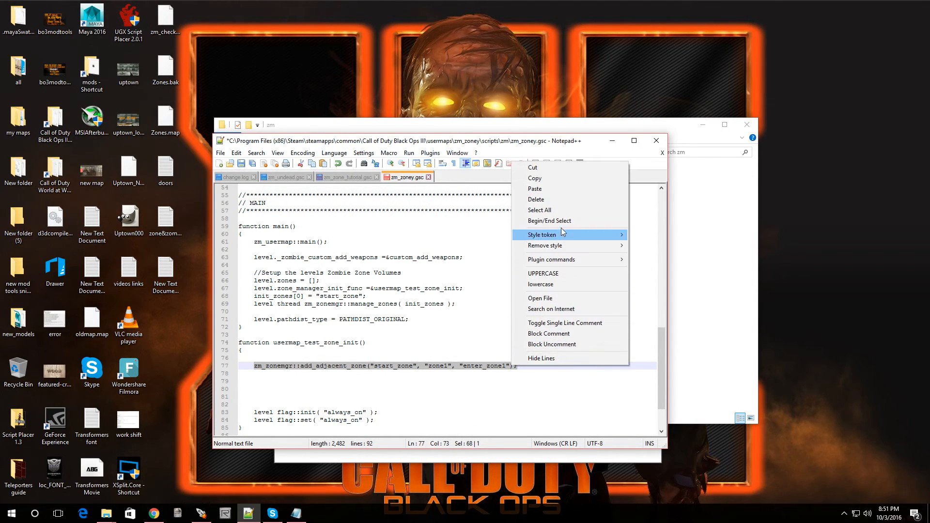
{"action": "left_click", "coordinate": [548, 177]}
{"action": "left_click", "coordinate": [259, 380]}
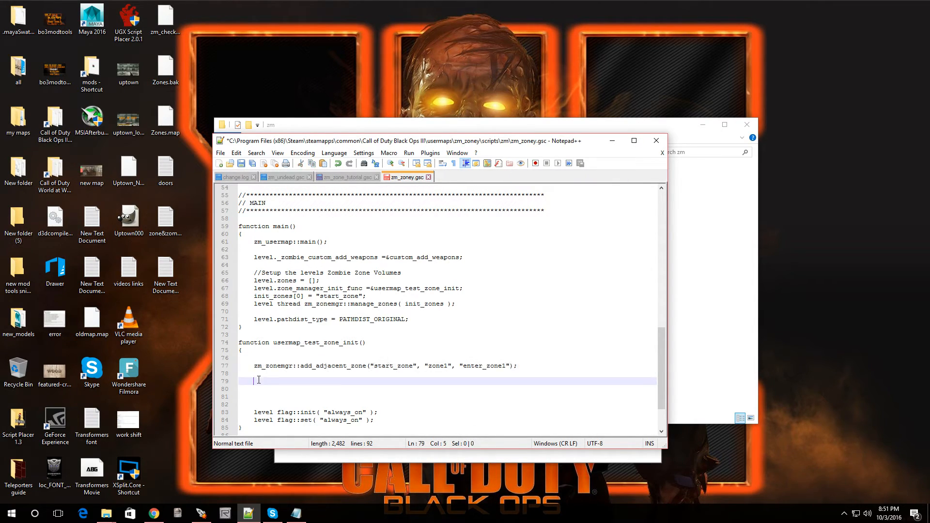
{"action": "left_click", "coordinate": [258, 374]}
{"action": "right_click", "coordinate": [257, 374]}
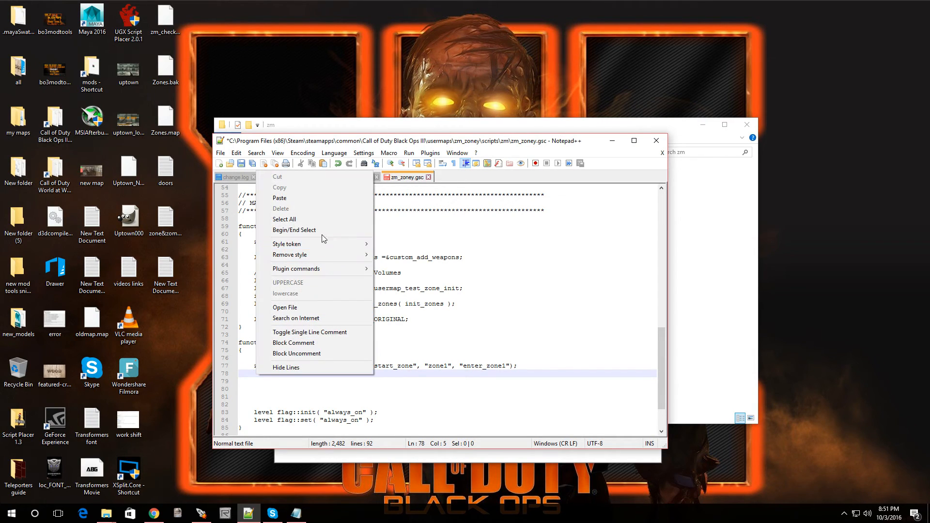
{"action": "left_click", "coordinate": [318, 198]}
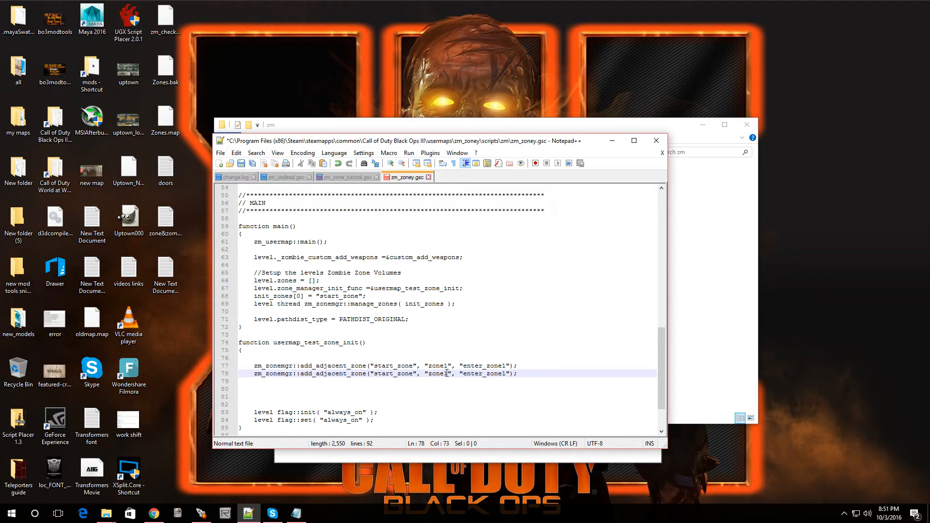
Change the duplicated call's arguments to "zone2" and "enter_zone2", keeping start_zone as its first zone.
{"action": "key", "text": "BackSpace"}
{"action": "type", "text": "2"}
{"action": "key", "text": "End"}
{"action": "key", "text": "Left"}
{"action": "key", "text": "Left"}
{"action": "key", "text": "Left"}
{"action": "key", "text": "BackSpace"}
{"action": "type", "text": "2"}
Switch to the Radiant level editor and open zm_zoney.map from the map_source zm folder.
{"action": "left_click", "coordinate": [225, 513]}
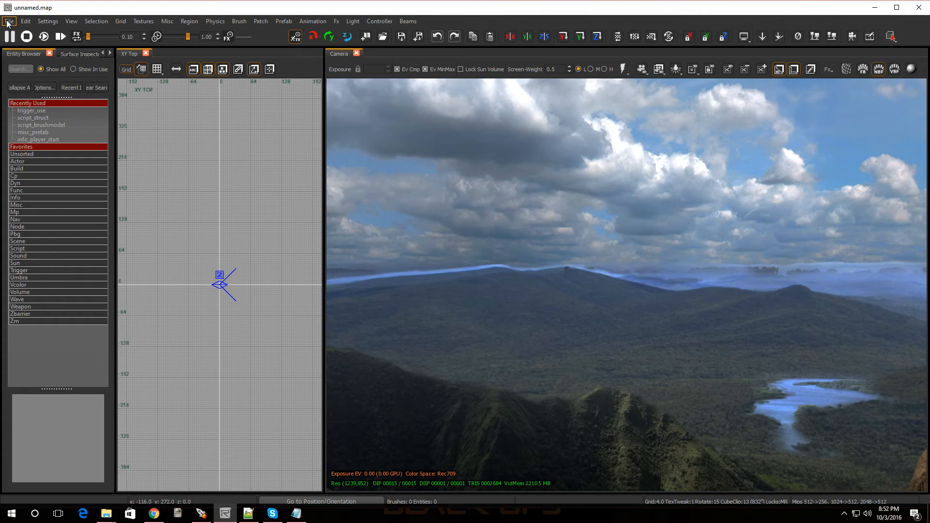
{"action": "left_click", "coordinate": [9, 21]}
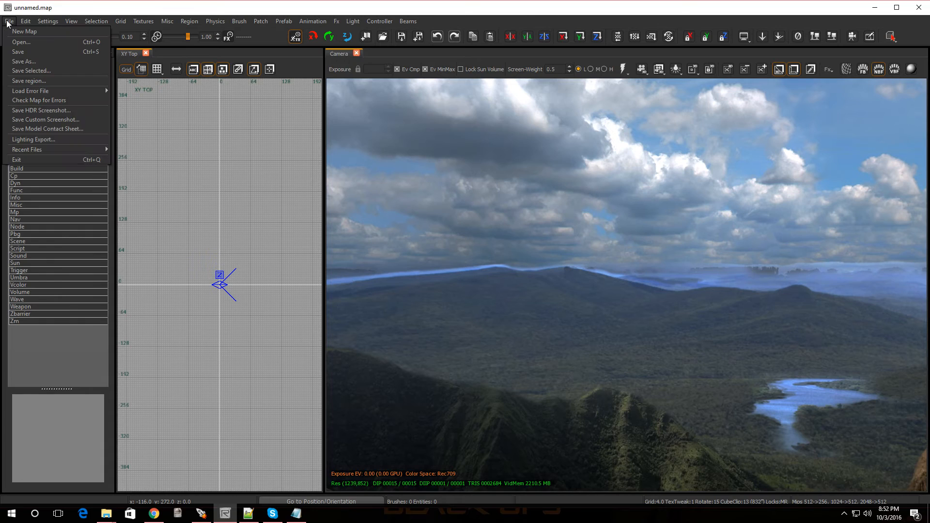
{"action": "left_click", "coordinate": [18, 45]}
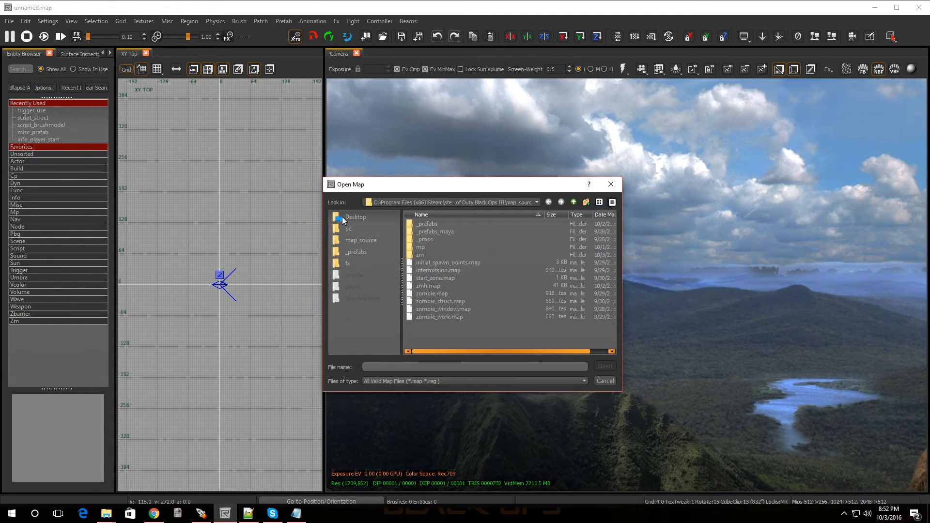
{"action": "double_click", "coordinate": [420, 255]}
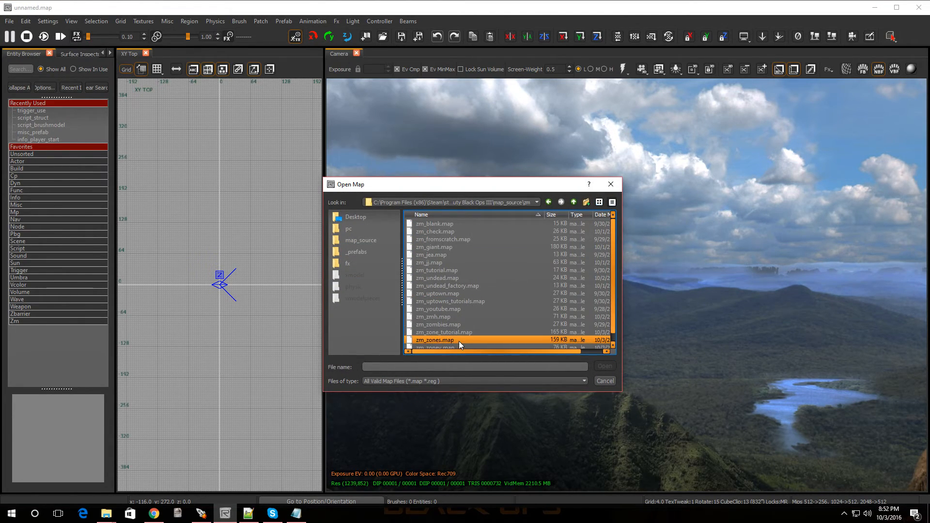
{"action": "scroll", "coordinate": [455, 342], "scroll_direction": "down", "scroll_amount": 1}
{"action": "double_click", "coordinate": [446, 340]}
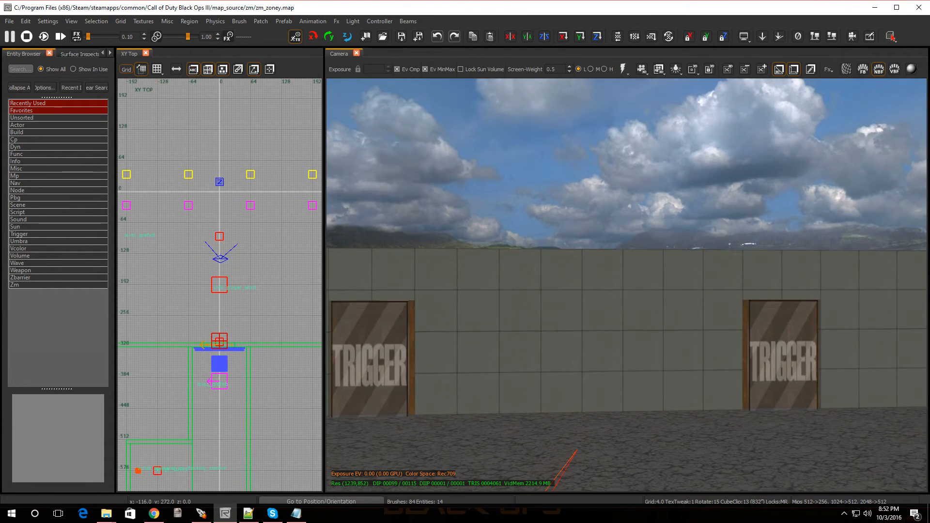
Inspect the entity properties of both door triggers, widening the property area to read each script_flag value.
{"action": "right_click_drag", "start_coordinate": [560, 348], "coordinate": [519, 324]}
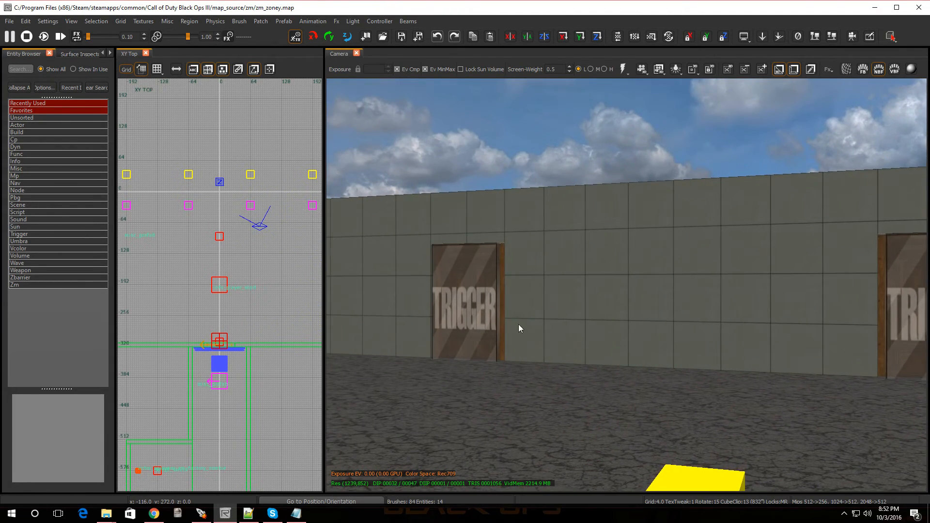
{"action": "left_click", "coordinate": [478, 287]}
{"action": "key", "text": "n"}
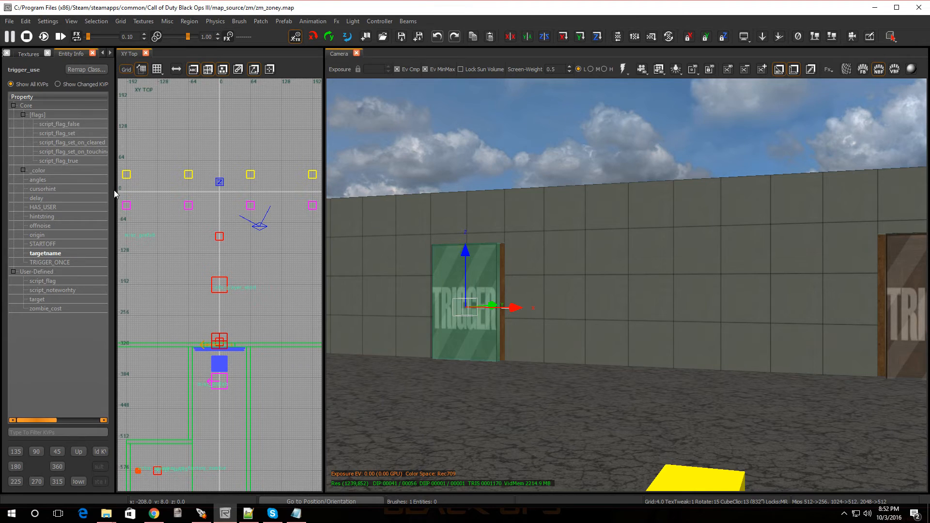
{"action": "left_click_drag", "start_coordinate": [115, 194], "coordinate": [266, 209]}
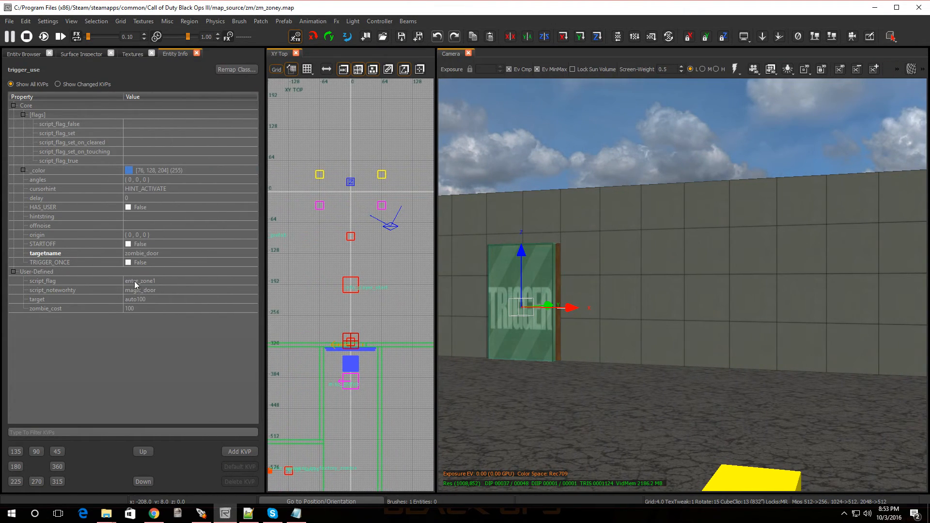
{"action": "key", "text": "Escape"}
{"action": "right_click_drag", "start_coordinate": [573, 315], "coordinate": [618, 310]}
{"action": "left_click", "coordinate": [638, 309], "text": "shift"}
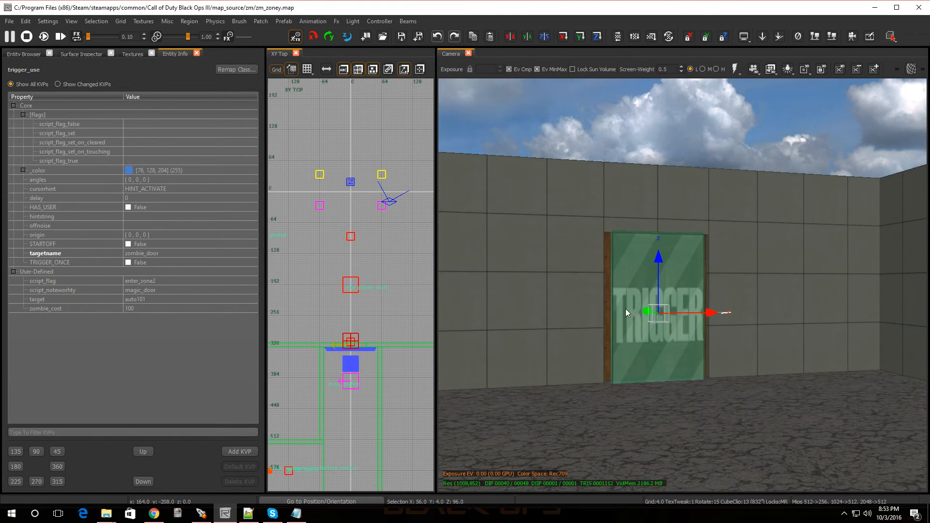
Check the targetname of the two neighbouring info_volume zones to see which zone each door leads into.
{"action": "key", "text": "Escape"}
{"action": "right_click_drag", "start_coordinate": [594, 343], "coordinate": [570, 423]}
{"action": "left_click", "coordinate": [565, 404], "text": "shift"}
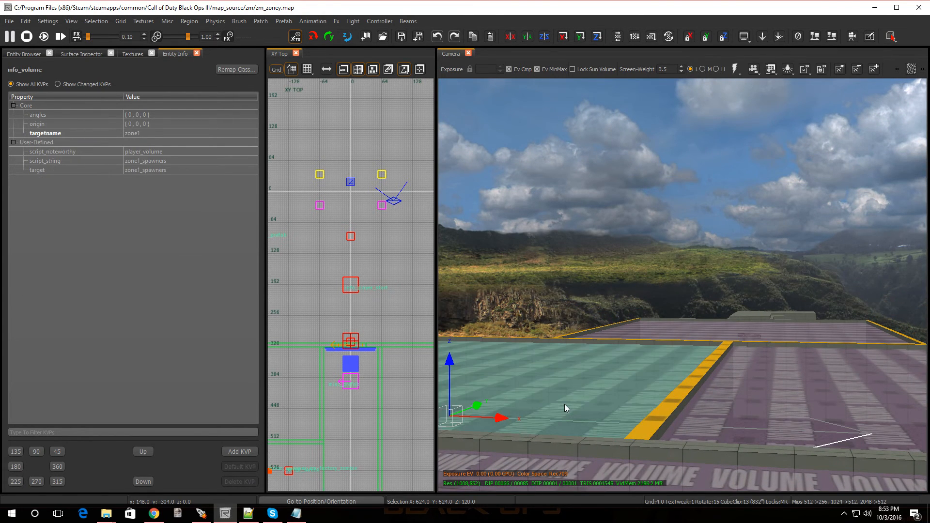
{"action": "key", "text": "Escape"}
{"action": "left_click", "coordinate": [765, 385], "text": "shift"}
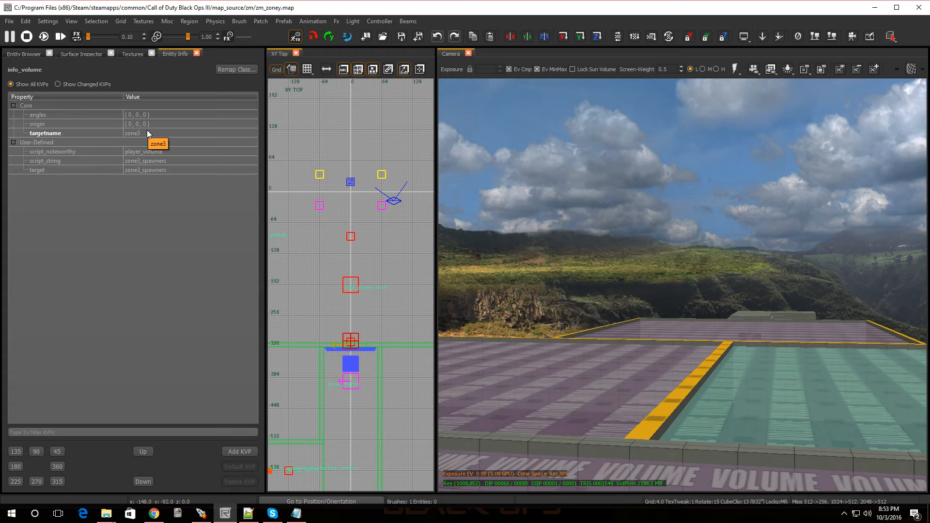
{"action": "key", "text": "Escape"}
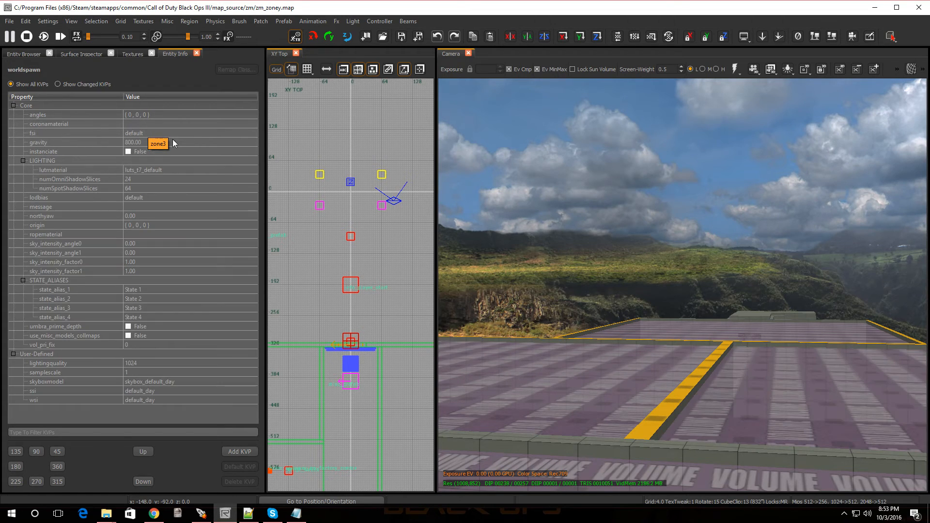
{"action": "left_click", "coordinate": [561, 351], "text": "shift"}
{"action": "key", "text": "Escape"}
{"action": "left_click", "coordinate": [804, 414], "text": "shift"}
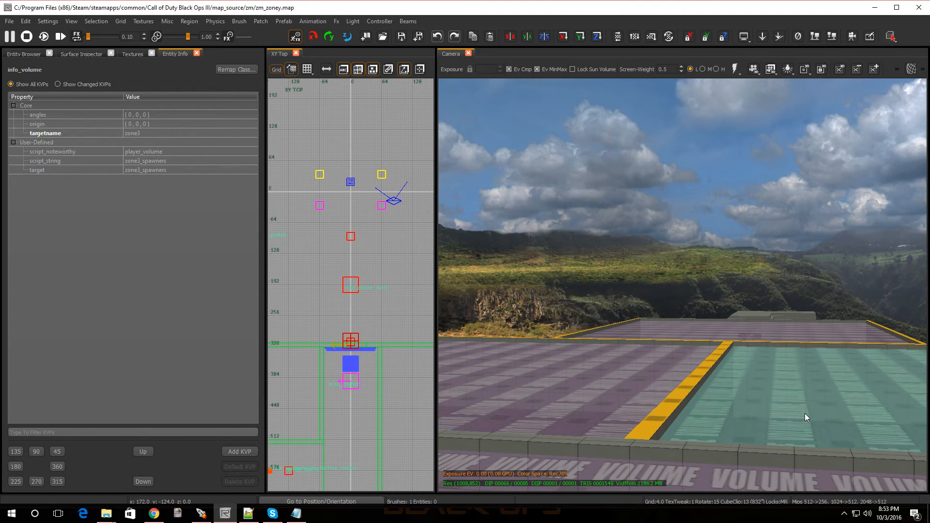
Set the script_flag of the door trigger carrying enter_zone2 to enter_zone3.
{"action": "key", "text": "Escape"}
{"action": "right_click_drag", "start_coordinate": [749, 388], "coordinate": [763, 393]}
{"action": "left_click", "coordinate": [760, 352], "text": "shift"}
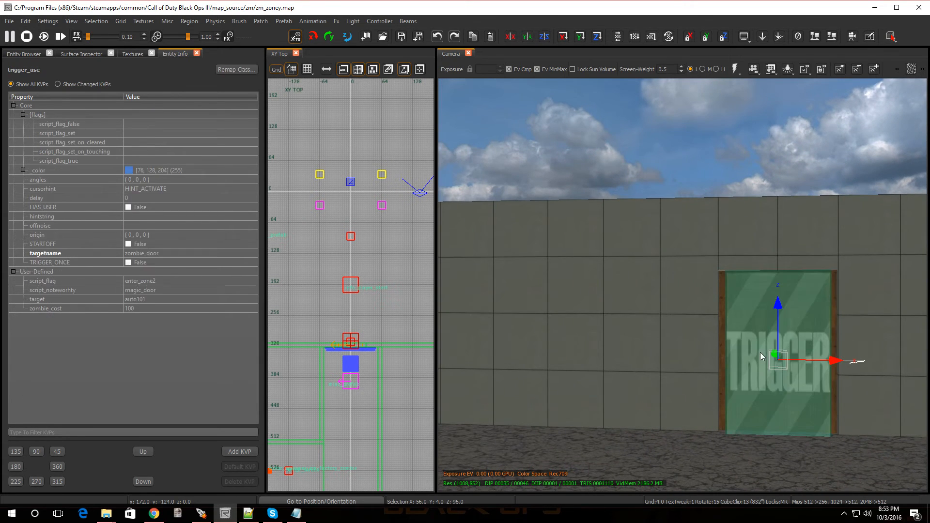
{"action": "left_click", "coordinate": [161, 282]}
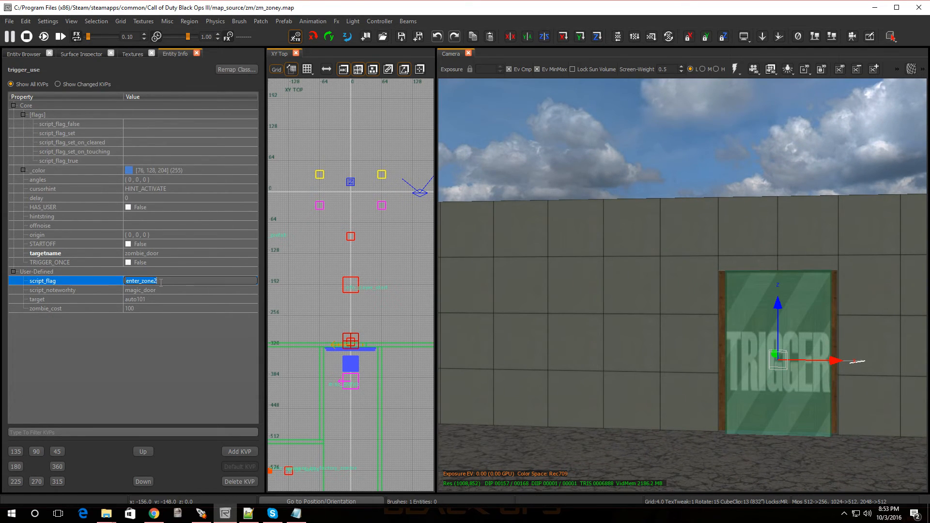
{"action": "left_click", "coordinate": [161, 282]}
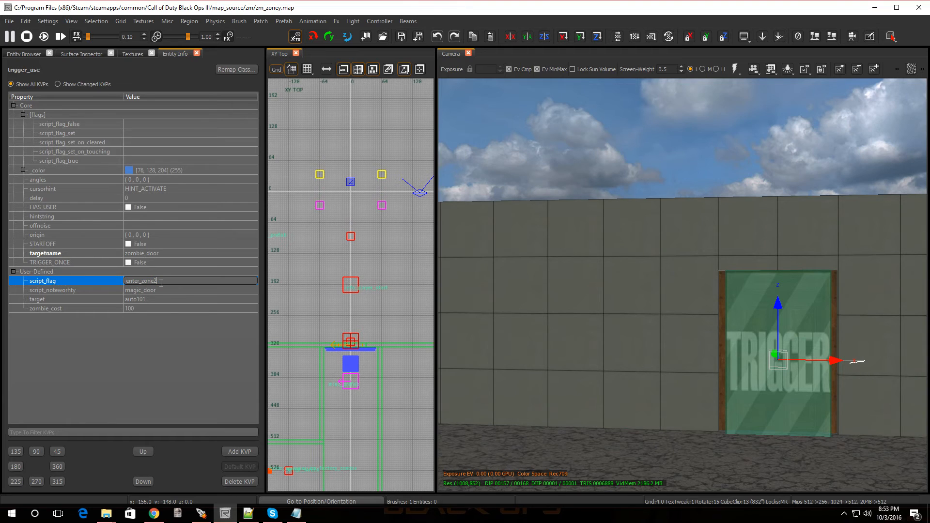
{"action": "type", "text": "3"}
{"action": "key", "text": "Return"}
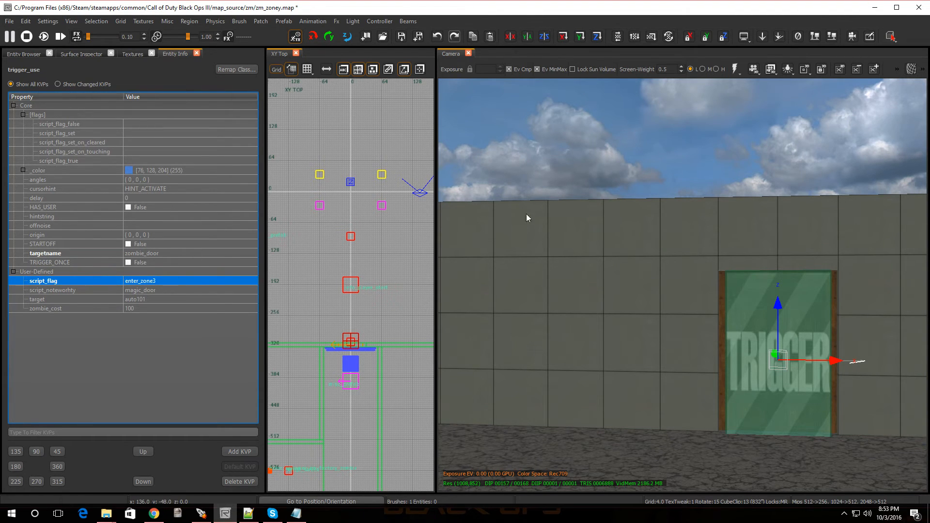
{"action": "key", "text": "Escape"}
{"action": "right_click_drag", "start_coordinate": [634, 284], "coordinate": [633, 287]}
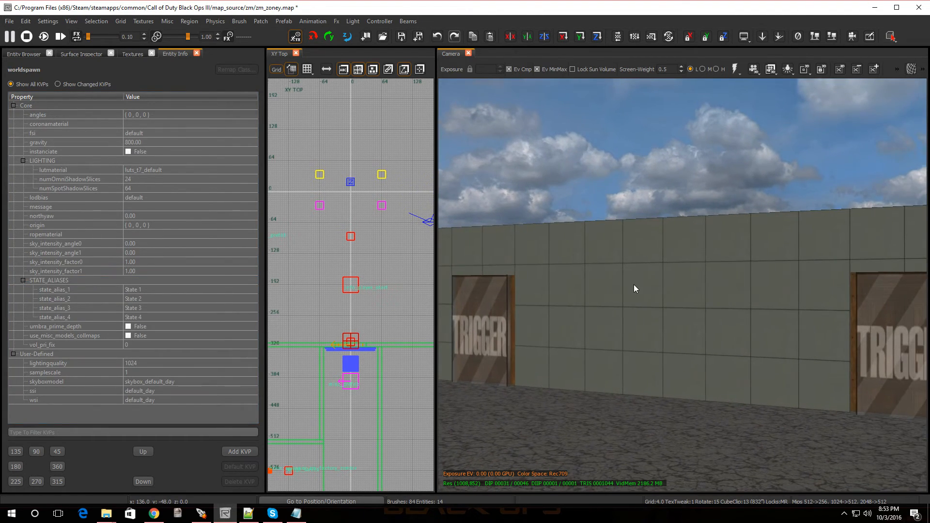
Switch to Notepad++ and change the second add_adjacent_zone call's arguments to "zone3" and "enter_zone3".
{"action": "left_click", "coordinate": [248, 513]}
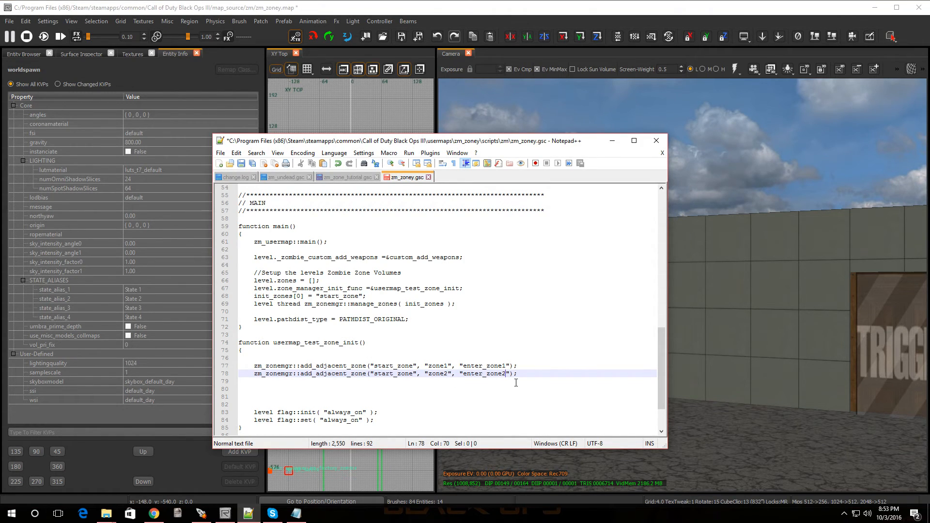
{"action": "key", "text": "BackSpace"}
{"action": "type", "text": "3"}
{"action": "left_click_drag", "start_coordinate": [444, 375], "coordinate": [449, 374]}
{"action": "type", "text": "3"}
Compare the add_adjacent_zone calls with the first door trigger's script_flag in Radiant.
{"action": "left_click_drag", "start_coordinate": [487, 144], "coordinate": [227, 151]}
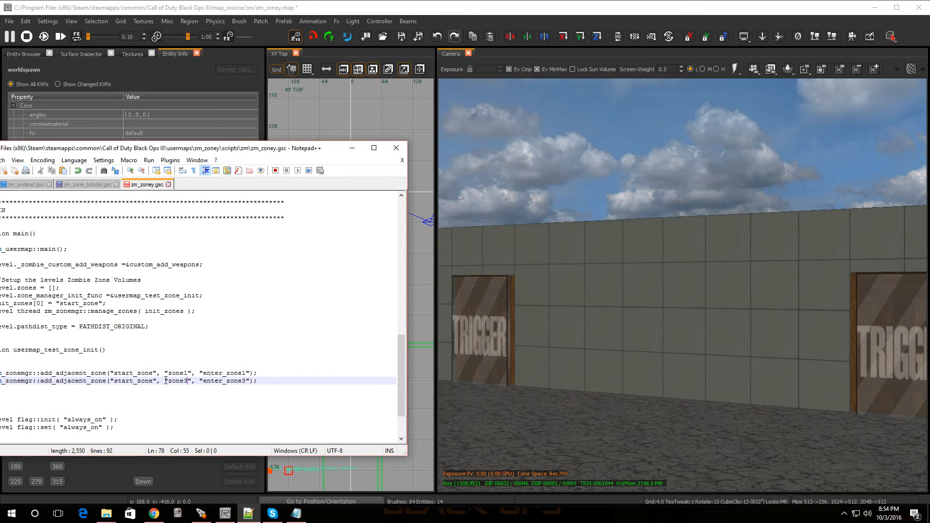
{"action": "left_click", "coordinate": [477, 301]}
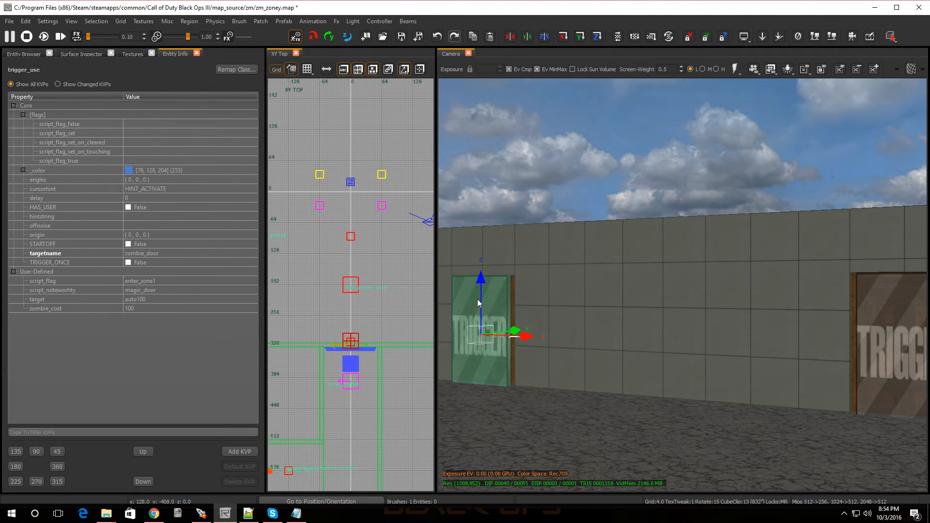
{"action": "key", "text": "Escape"}
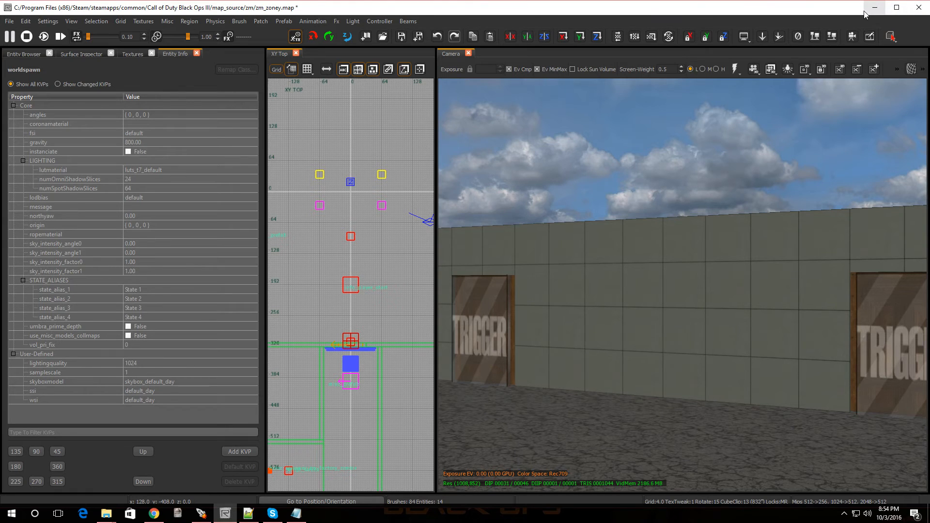
Save zm_zoney.gsc, close Notepad++ and close the scripts folder window.
{"action": "left_click", "coordinate": [875, 7]}
{"action": "left_click_drag", "start_coordinate": [291, 152], "coordinate": [572, 106]}
{"action": "left_click", "coordinate": [242, 119]}
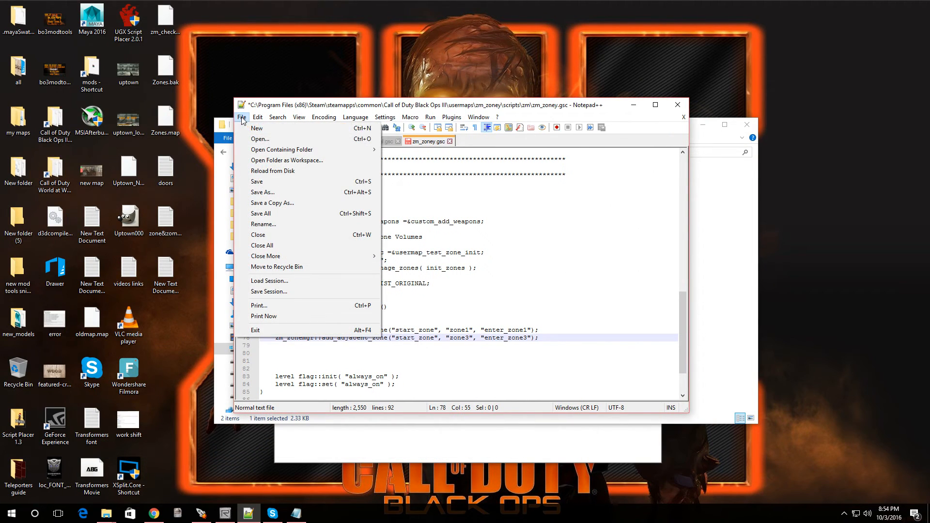
{"action": "left_click", "coordinate": [261, 181]}
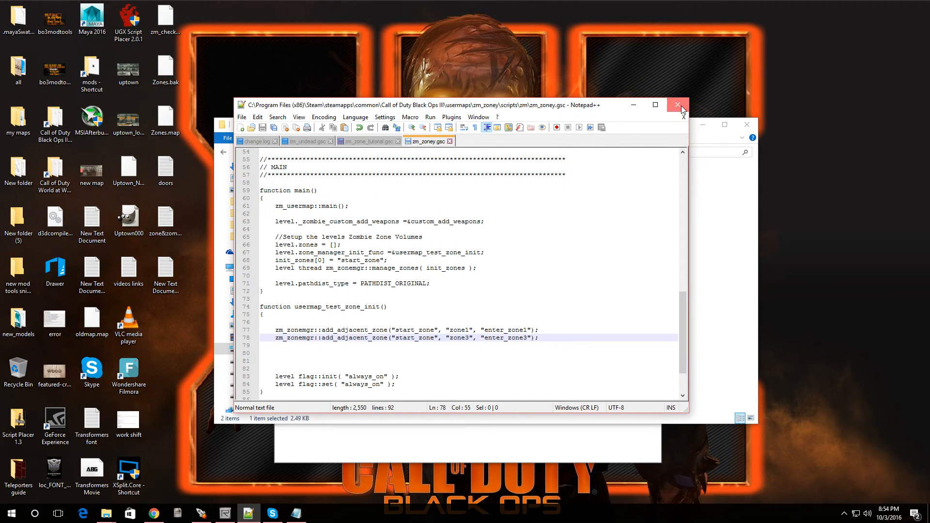
{"action": "left_click", "coordinate": [677, 104]}
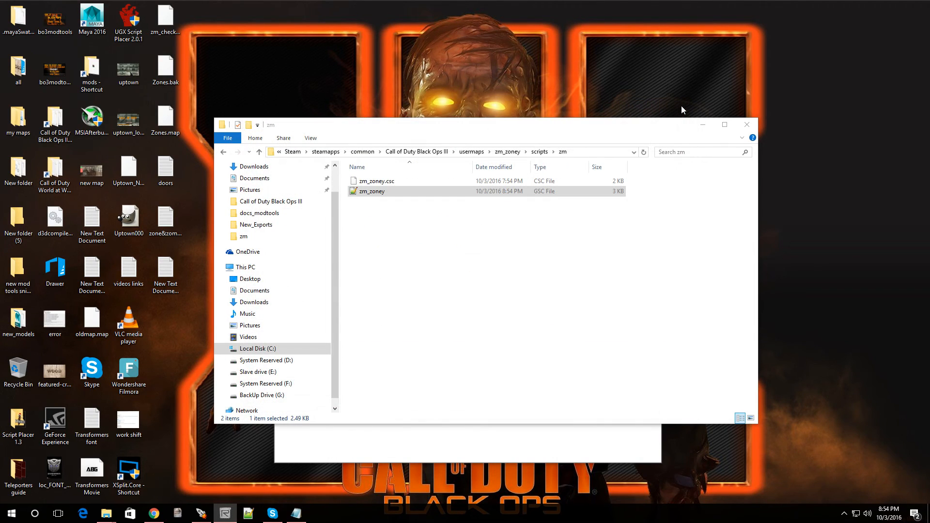
{"action": "left_click", "coordinate": [744, 126]}
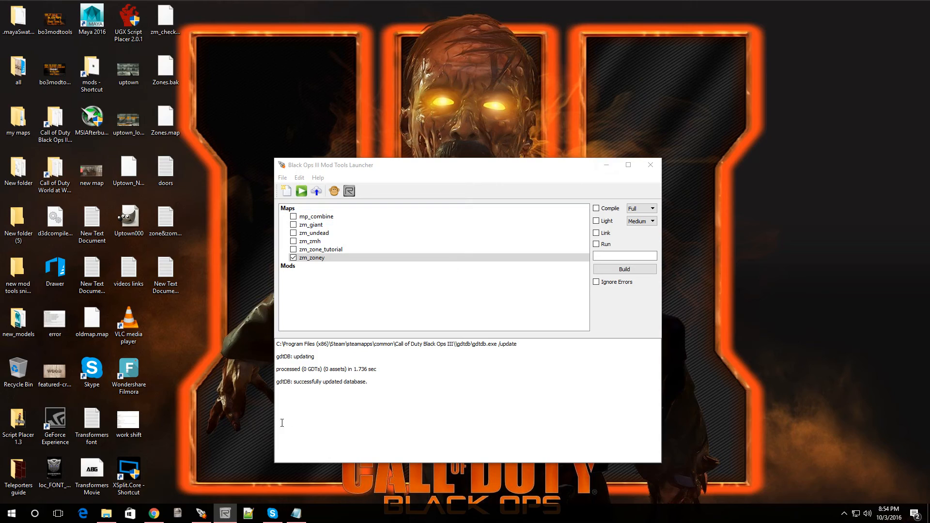
Switch back to Radiant and place a sun volume about 3488 by 3196 units over the map in the top view.
{"action": "left_click", "coordinate": [225, 513]}
{"action": "mouse_move", "coordinate": [520, 312]}
{"action": "right_mouse_down"}
{"action": "mouse_move", "coordinate": [605, 310]}
{"action": "mouse_move", "coordinate": [538, 339]}
{"action": "mouse_move", "coordinate": [519, 312]}
{"action": "right_mouse_up"}
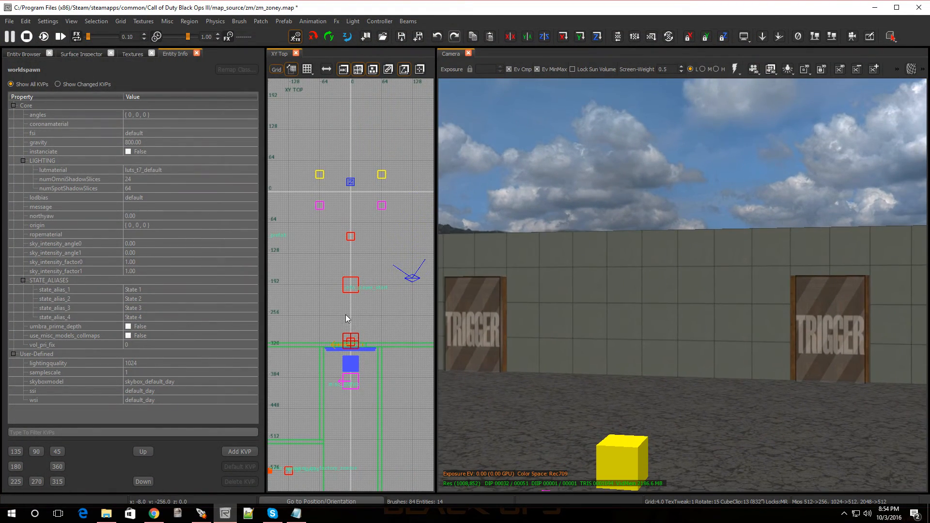
{"action": "scroll", "coordinate": [347, 317], "scroll_direction": "down", "scroll_amount": 5}
{"action": "right_click", "coordinate": [342, 343]}
{"action": "left_click", "coordinate": [301, 319]}
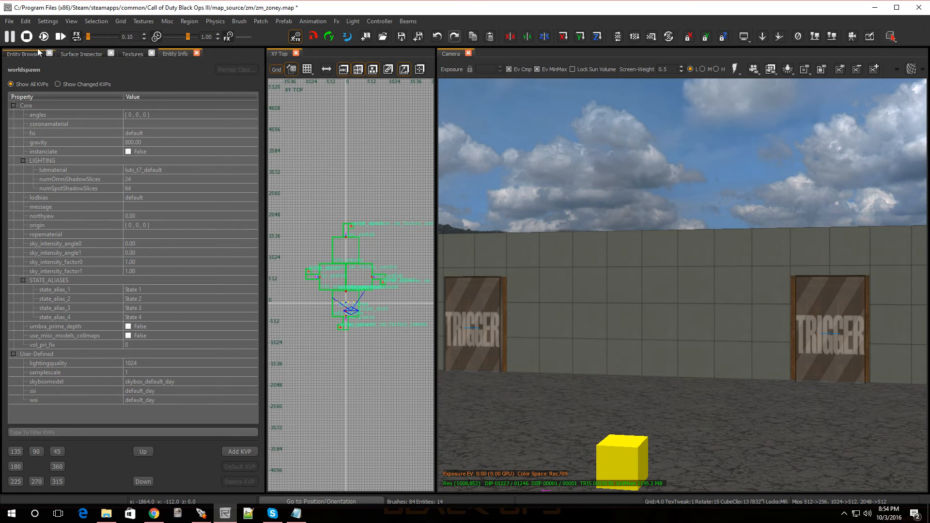
{"action": "left_click", "coordinate": [20, 54]}
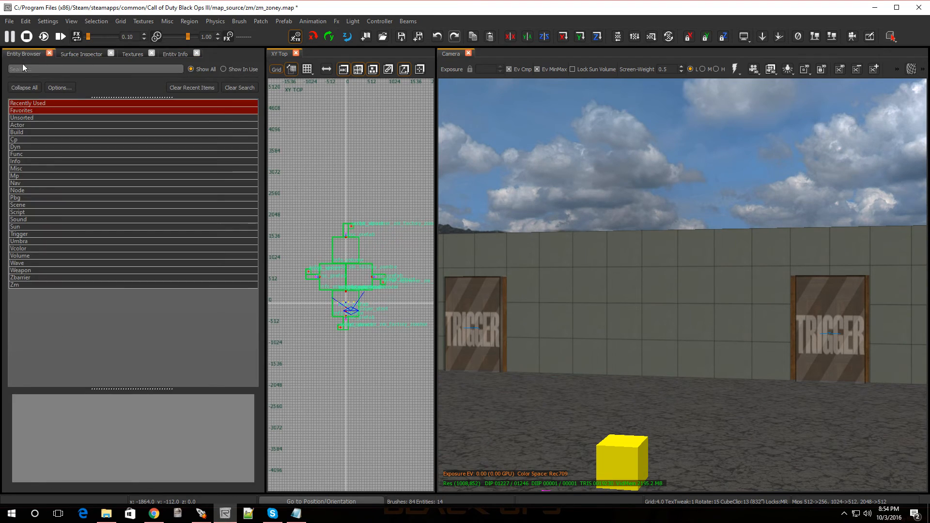
{"action": "left_click", "coordinate": [38, 257]}
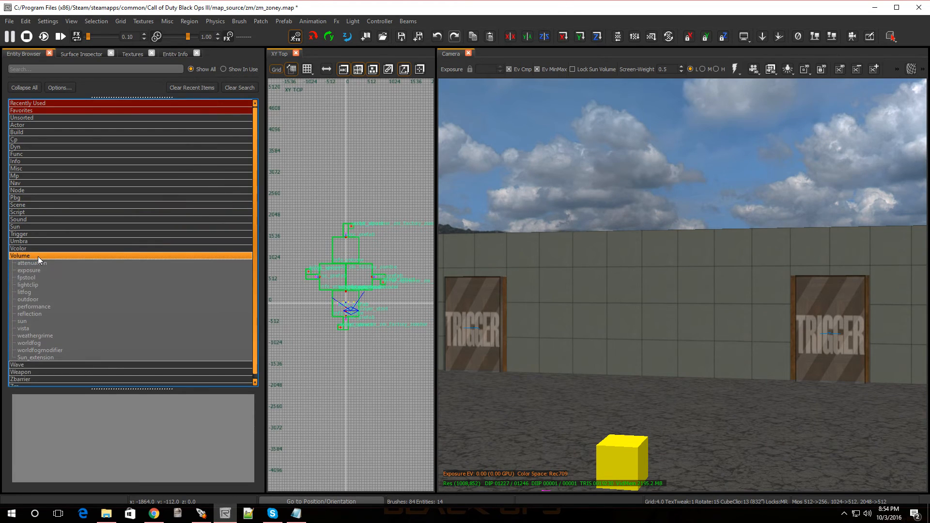
{"action": "left_click", "coordinate": [37, 323]}
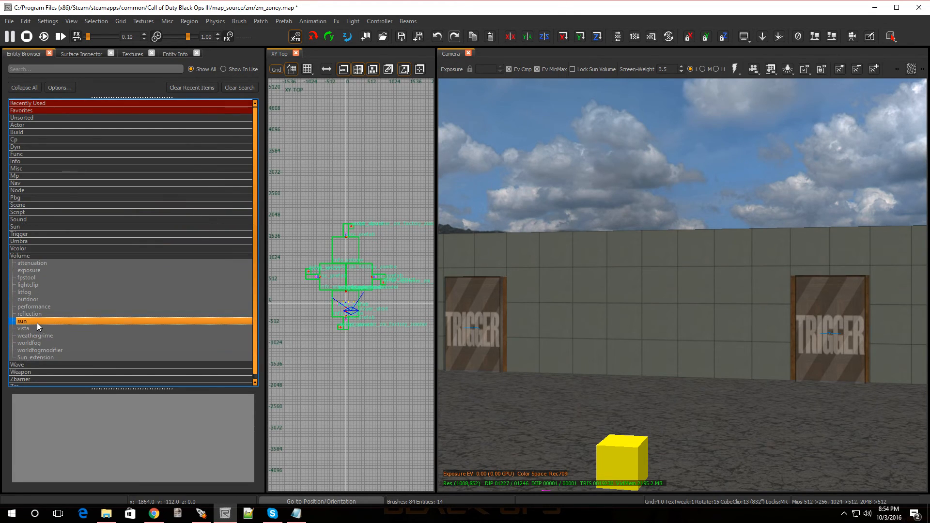
{"action": "left_click_drag", "start_coordinate": [37, 322], "coordinate": [407, 276]}
{"action": "scroll", "coordinate": [313, 297], "scroll_direction": "down", "scroll_amount": 3}
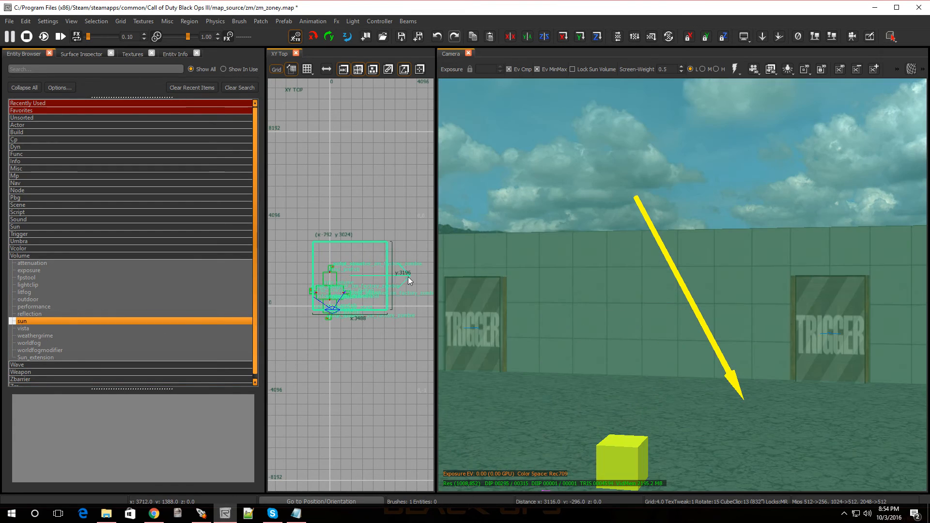
Stretch the sun volume to about 4168 by 4036 units in plan and extend its height above and below the map.
{"action": "left_click_drag", "start_coordinate": [299, 284], "coordinate": [278, 277]}
{"action": "left_click_drag", "start_coordinate": [324, 331], "coordinate": [323, 348]}
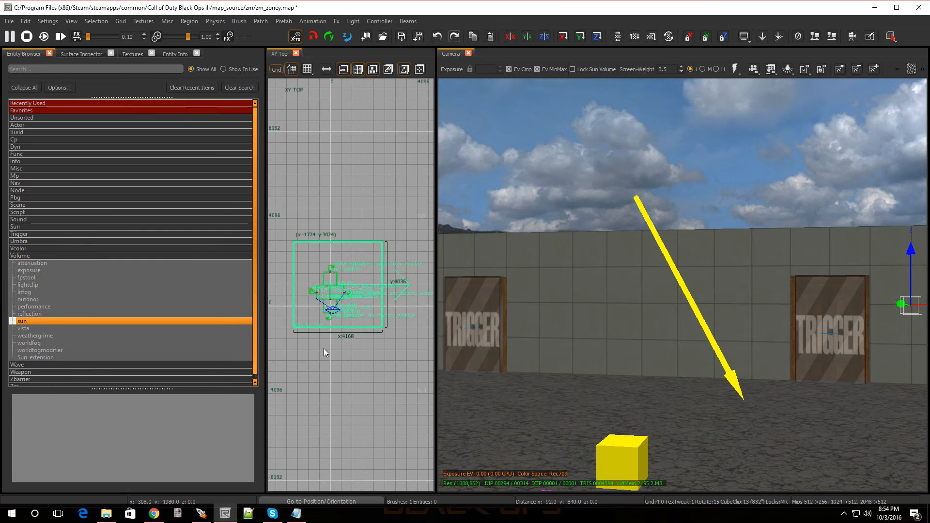
{"action": "key", "text": "ctrl+Tab"}
{"action": "scroll", "coordinate": [358, 278], "scroll_direction": "up", "scroll_amount": 4}
{"action": "left_click_drag", "start_coordinate": [352, 301], "coordinate": [350, 291]}
{"action": "left_click_drag", "start_coordinate": [351, 332], "coordinate": [345, 345]}
Check from the camera, top and front views that the sun volume encloses the whole map.
{"action": "right_click_drag", "start_coordinate": [638, 289], "coordinate": [466, 316]}
{"action": "scroll", "coordinate": [324, 322], "scroll_direction": "down", "scroll_amount": 6}
{"action": "key", "text": "ctrl+Tab"}
{"action": "key", "text": "ctrl+Tab"}
{"action": "scroll", "coordinate": [361, 290], "scroll_direction": "up", "scroll_amount": 5}
{"action": "scroll", "coordinate": [353, 299], "scroll_direction": "down", "scroll_amount": 3}
{"action": "scroll", "coordinate": [334, 296], "scroll_direction": "up", "scroll_amount": 4}
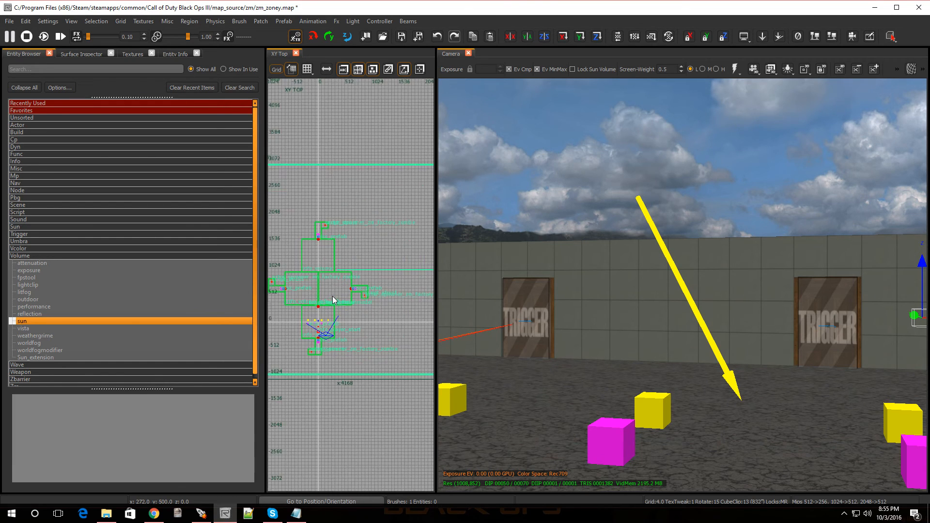
{"action": "scroll", "coordinate": [336, 300], "scroll_direction": "down", "scroll_amount": 2}
{"action": "key", "text": "ctrl+Tab"}
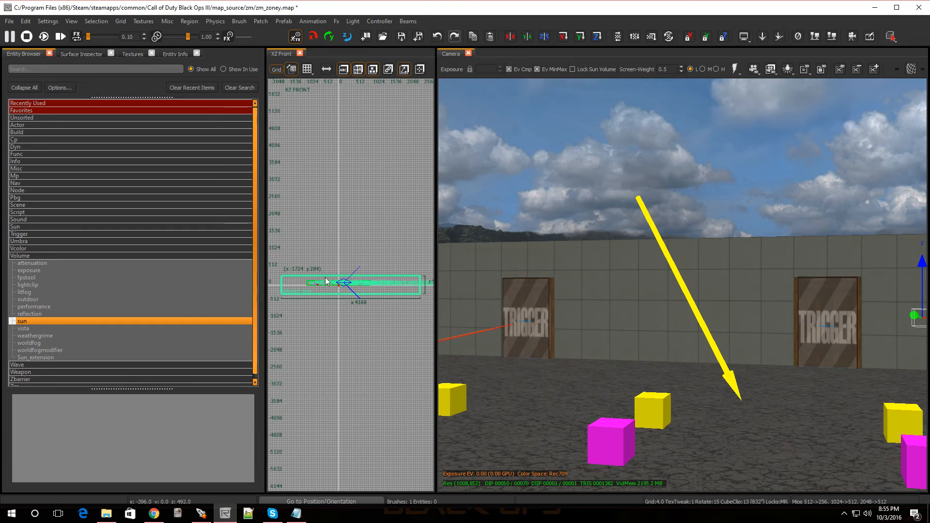
Deselect the sun volume, refresh the camera's lighting preview facing the two doors and save the map.
{"action": "key", "text": "Escape"}
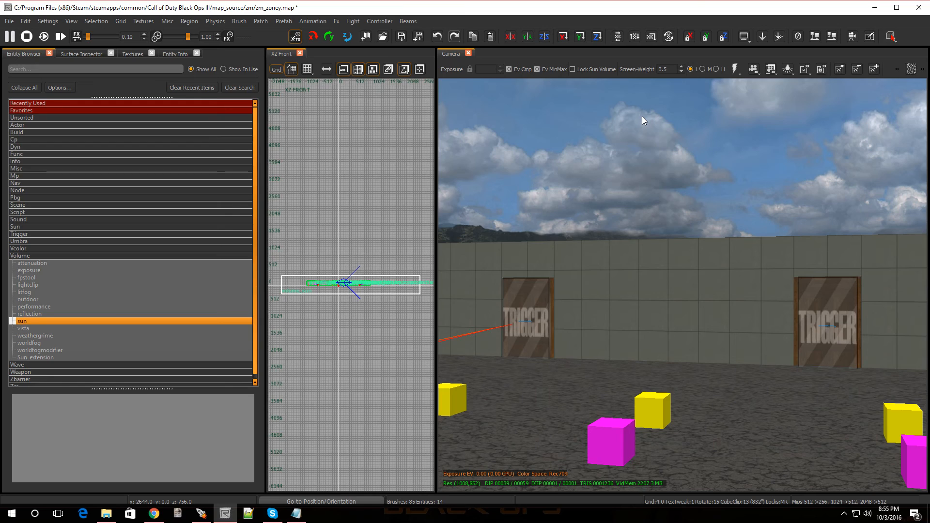
{"action": "key", "text": "F3"}
{"action": "right_click_drag", "start_coordinate": [677, 204], "coordinate": [693, 257]}
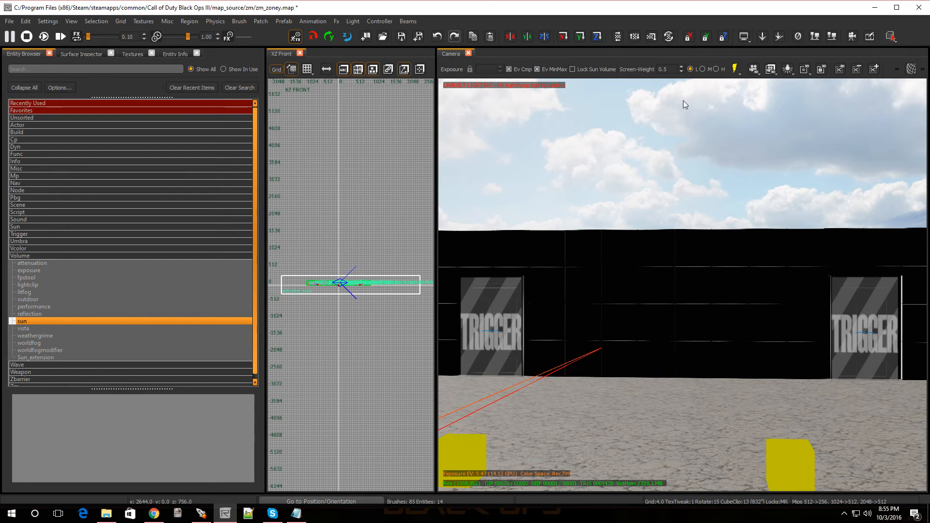
{"action": "left_click", "coordinate": [734, 69]}
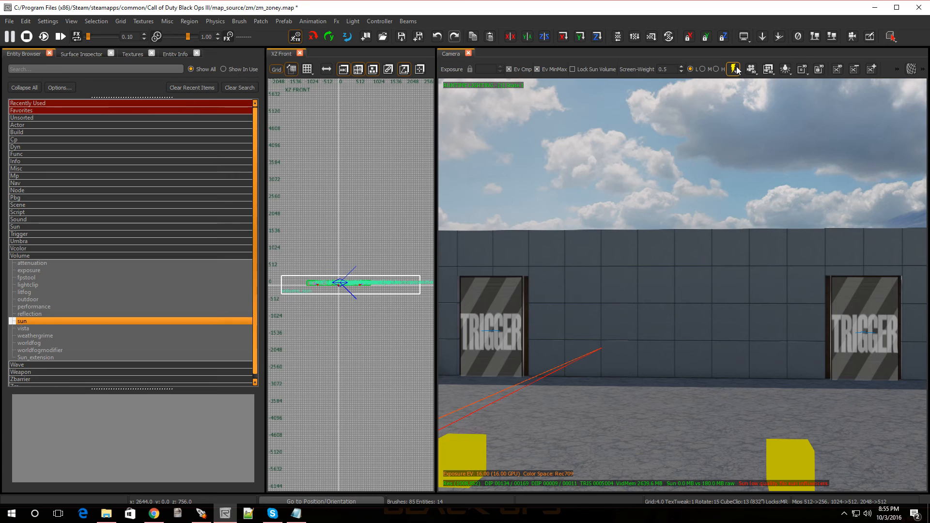
{"action": "left_click", "coordinate": [9, 21]}
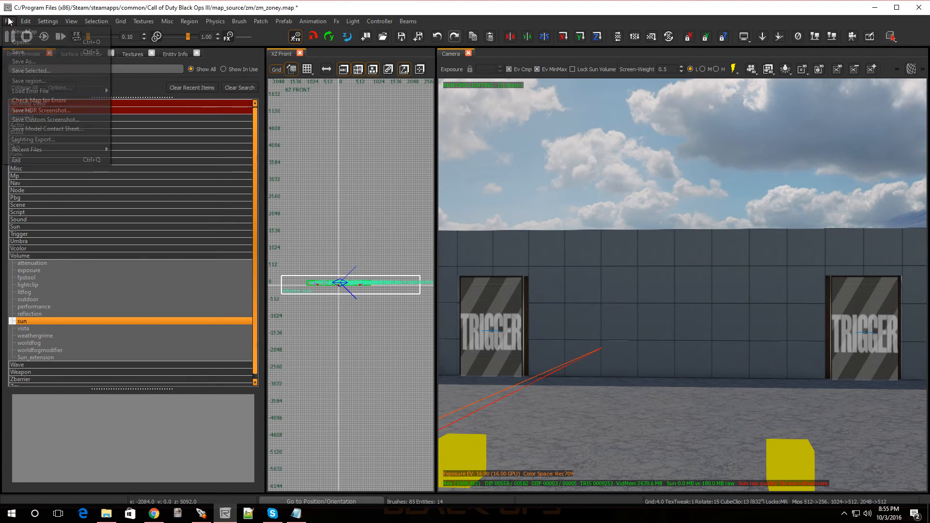
{"action": "left_click", "coordinate": [20, 53]}
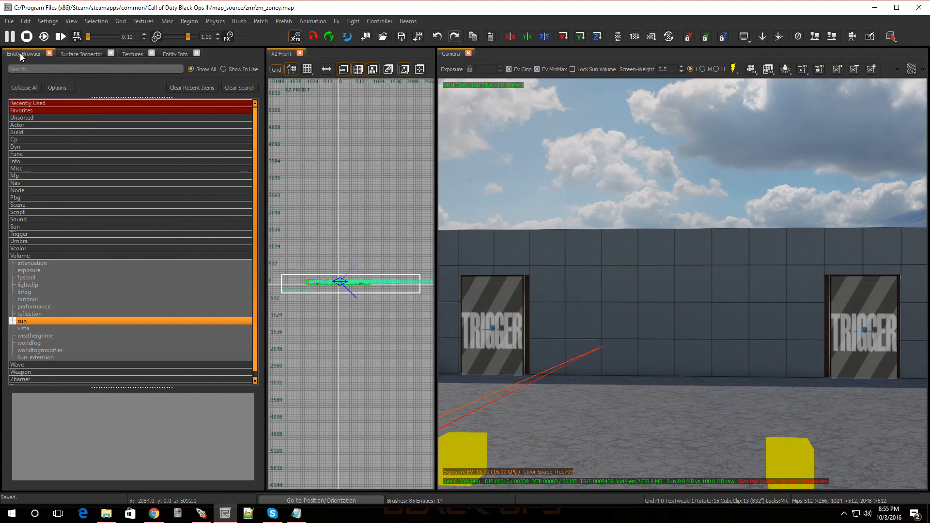
{"action": "left_click", "coordinate": [873, 6]}
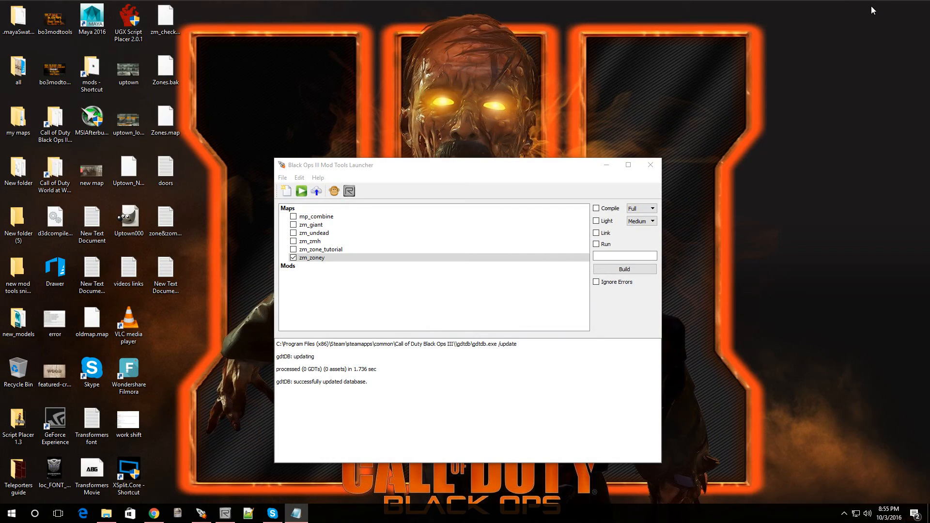
{"action": "left_click", "coordinate": [606, 166]}
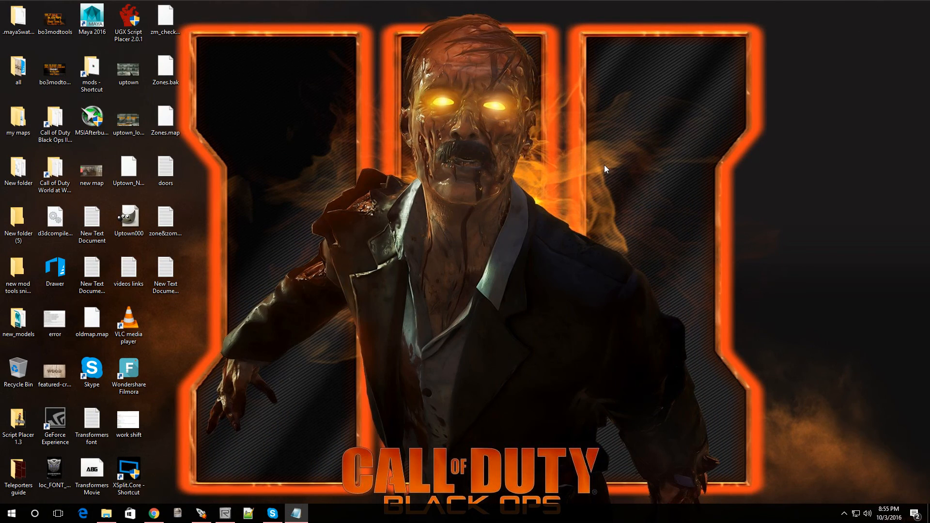
{"action": "left_click", "coordinate": [224, 516]}
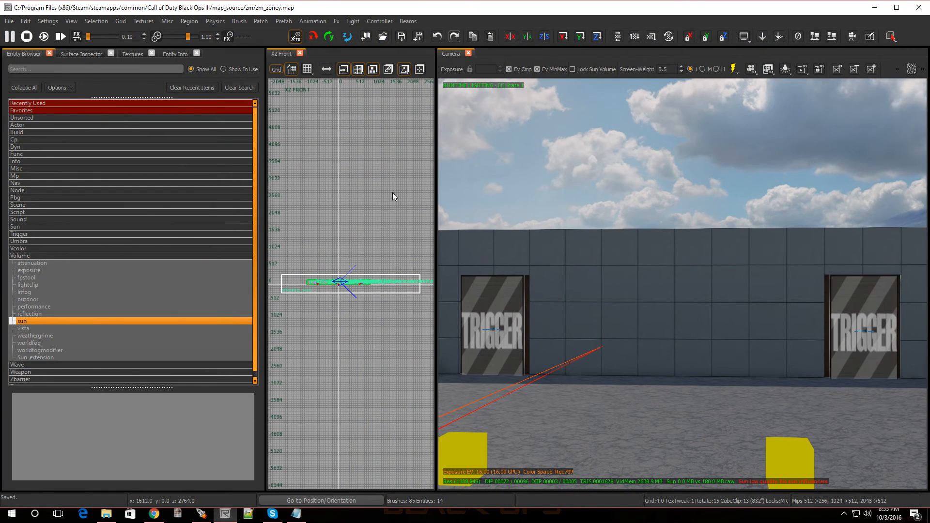
{"action": "left_click", "coordinate": [9, 21]}
{"action": "key", "text": "Escape"}
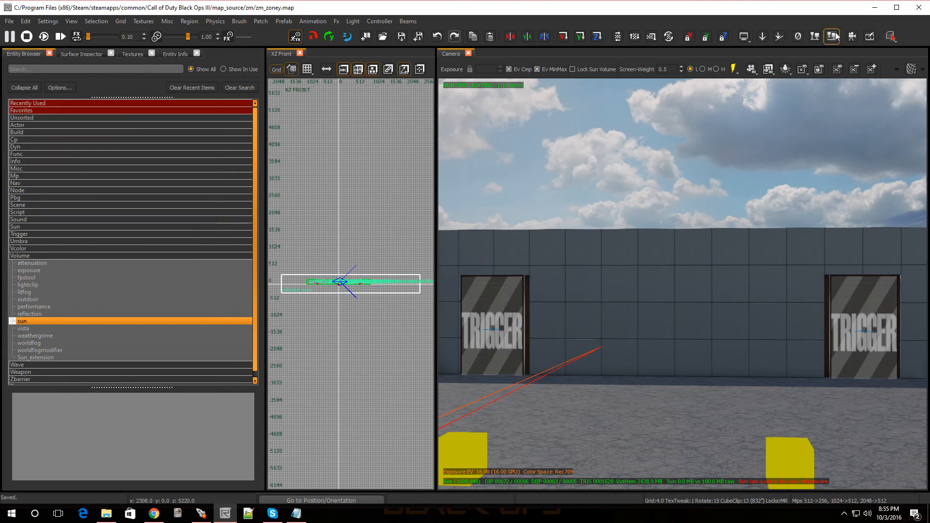
Close Radiant and export the changed lighting at low (L) quality with local probes and recomputed cached lighting.
{"action": "left_click", "coordinate": [919, 8]}
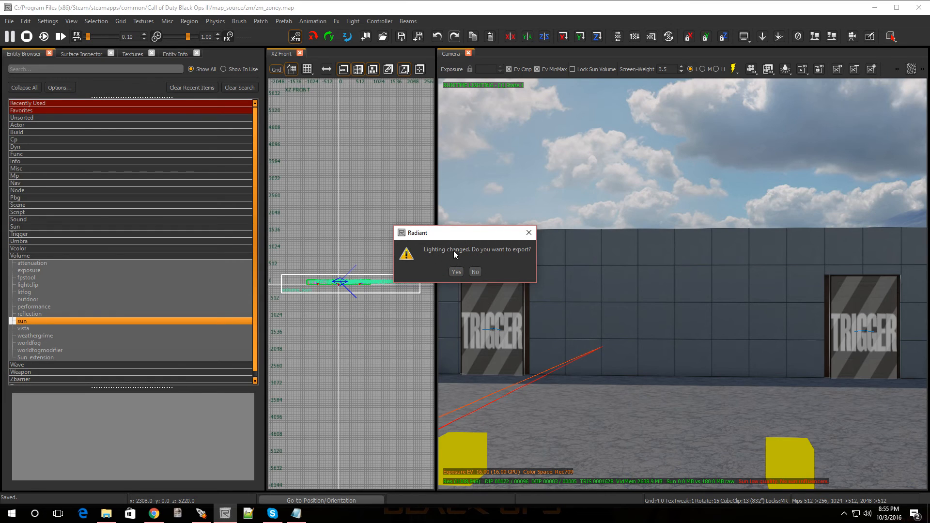
{"action": "left_click", "coordinate": [456, 273]}
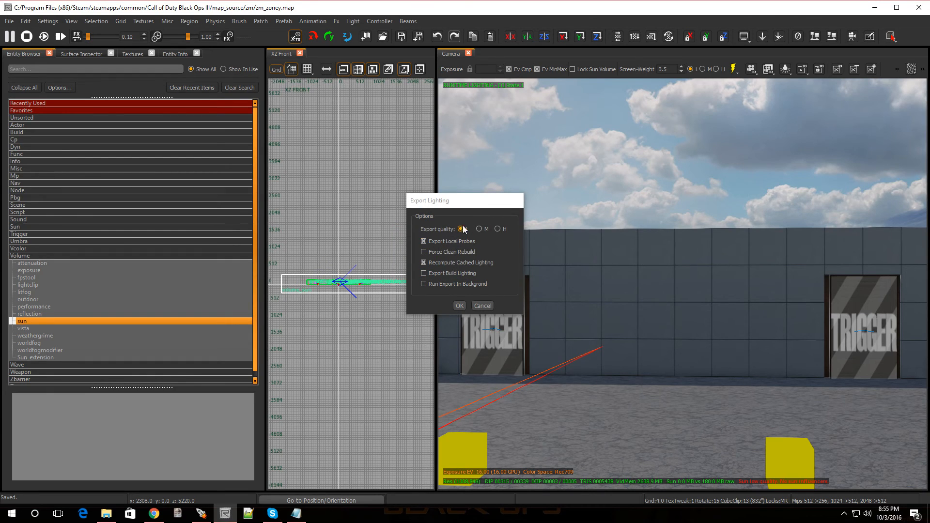
{"action": "left_click", "coordinate": [479, 228]}
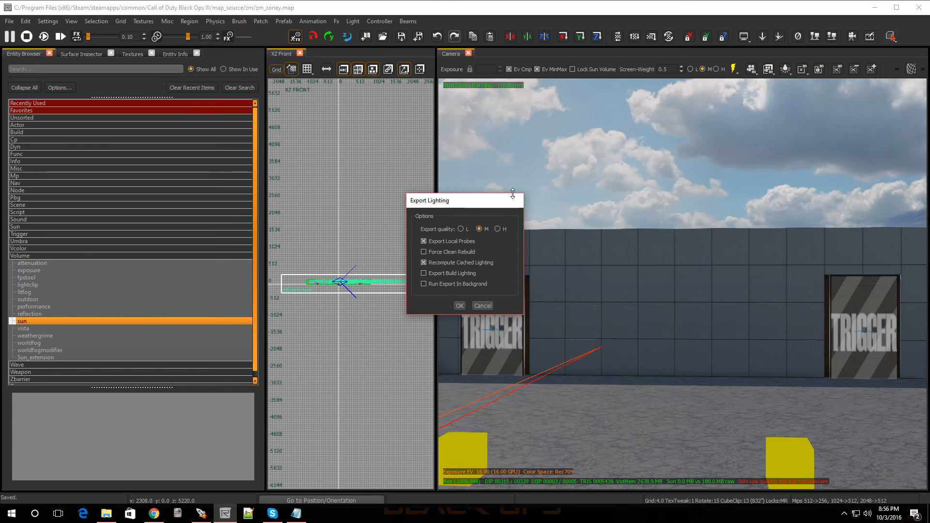
{"action": "left_click", "coordinate": [461, 229]}
{"action": "left_click", "coordinate": [458, 306]}
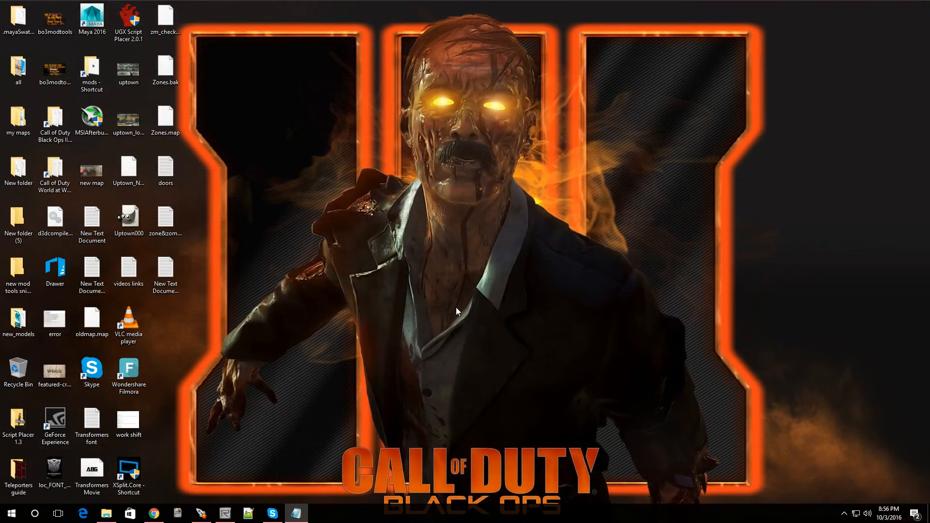
Switch to the Mod Tools Launcher and build zm_zoney with Full Compile, Medium Light, Link and Run enabled.
{"action": "left_click", "coordinate": [201, 513]}
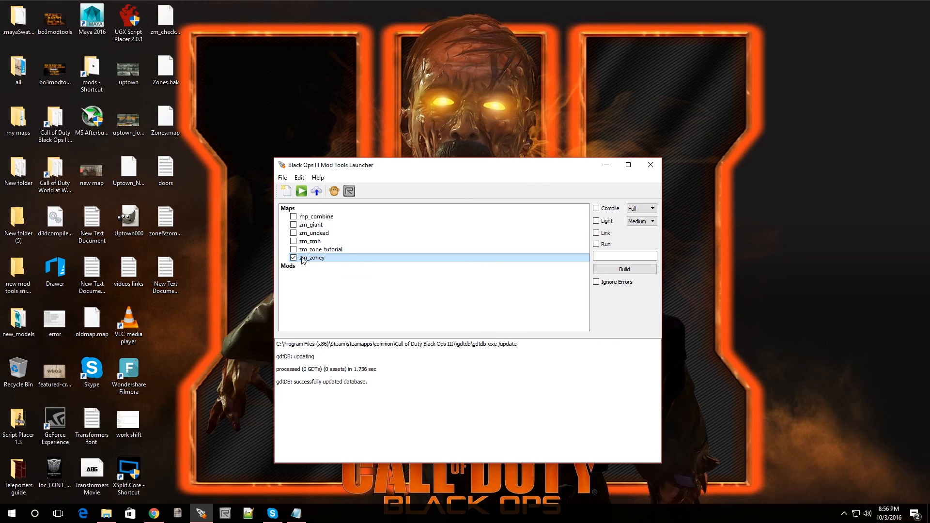
{"action": "left_click", "coordinate": [596, 209]}
{"action": "left_click", "coordinate": [596, 233]}
{"action": "left_click", "coordinate": [597, 244]}
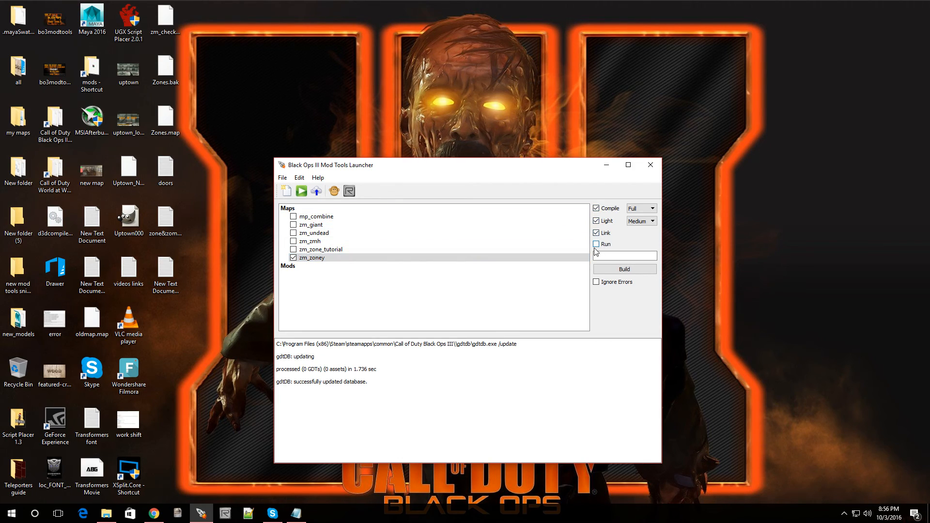
{"action": "left_click", "coordinate": [618, 272]}
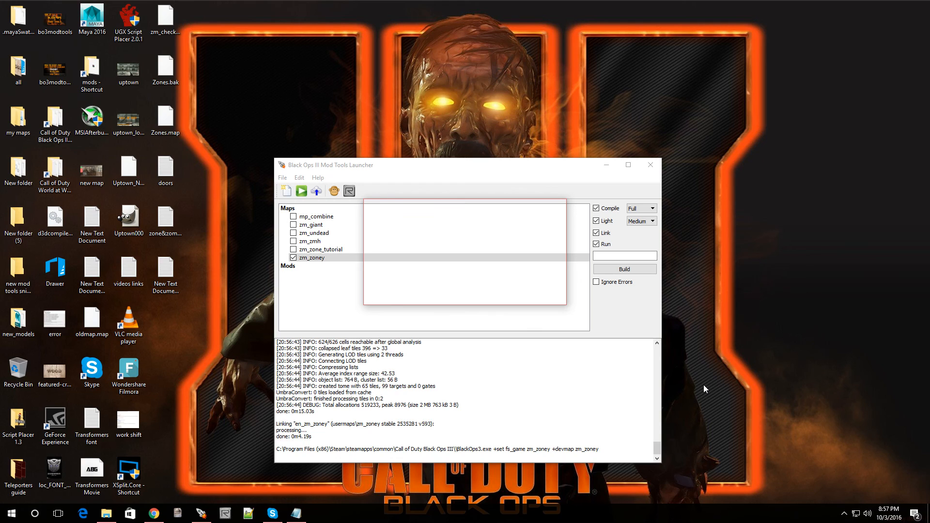
Bring up Steam and allow Black Ops III to launch with the zm_zoney devmap parameters.
{"action": "left_click", "coordinate": [844, 513]}
{"action": "left_click", "coordinate": [825, 494]}
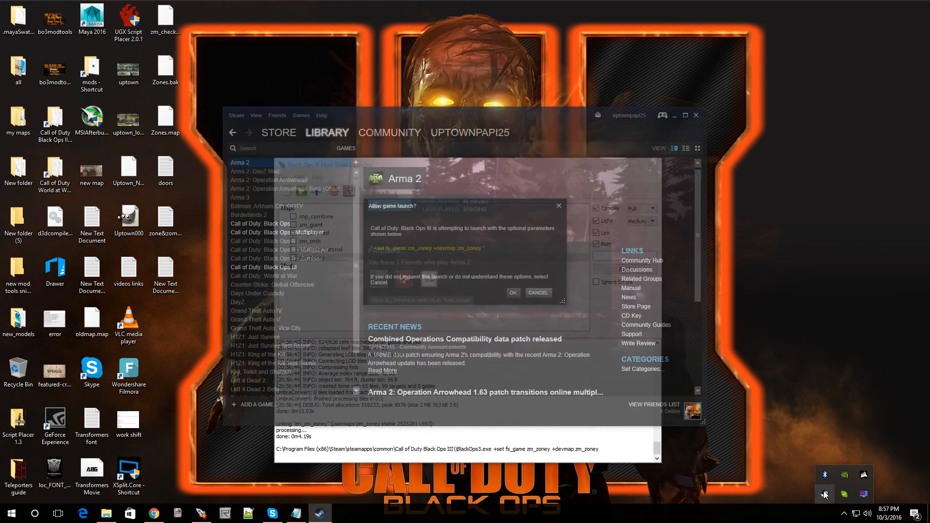
{"action": "left_click", "coordinate": [514, 292]}
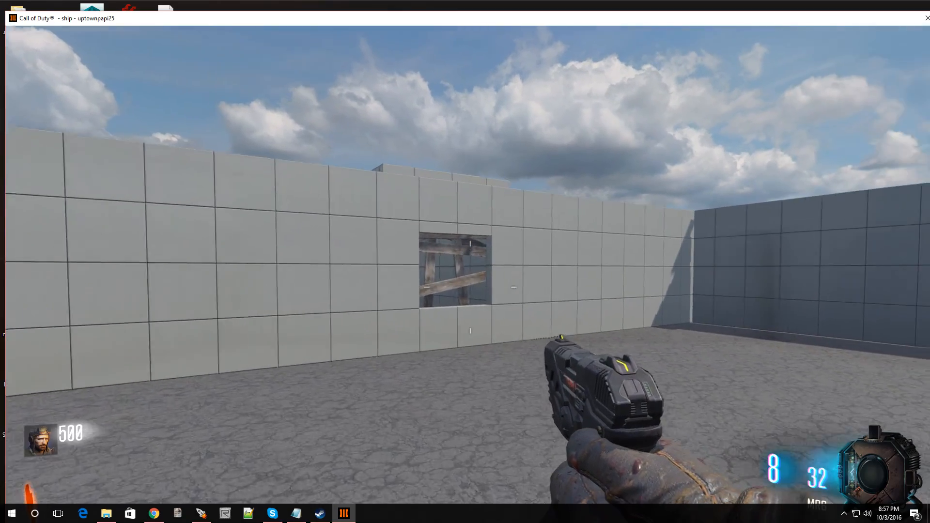
Test zombie spawning in the game by walking to the barricaded window and shooting the zombies behind it.
{"action": "key", "text": "w"}
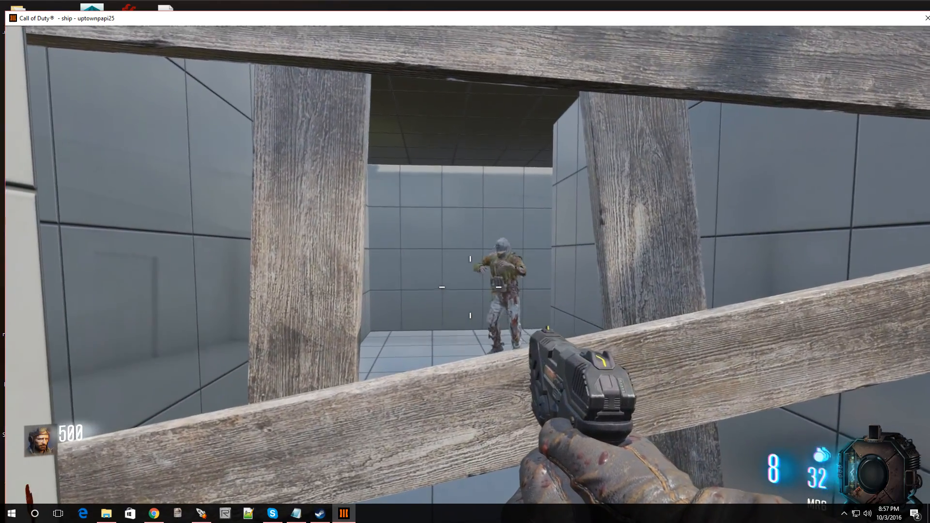
{"action": "right_click_drag", "start_coordinate": [465, 262], "coordinate": [465, 262]}
{"action": "left_click", "coordinate": [465, 261]}
{"action": "left_click", "coordinate": [465, 262]}
{"action": "left_click", "coordinate": [466, 262]}
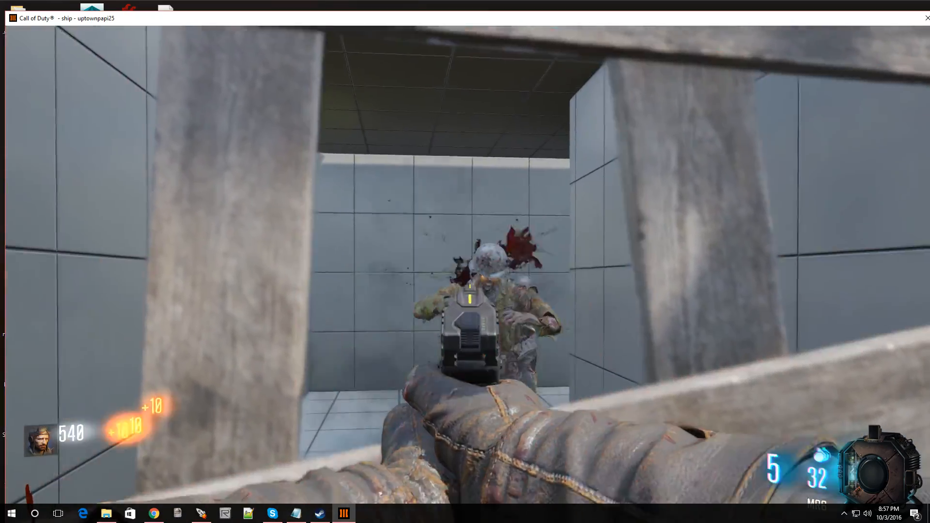
{"action": "left_click", "coordinate": [465, 262]}
{"action": "left_click", "coordinate": [465, 261]}
{"action": "left_click", "coordinate": [465, 262]}
{"action": "left_click", "coordinate": [465, 261]}
{"action": "left_click", "coordinate": [465, 262]}
Run across the starting room to one of the closed wooden doors to test it.
{"action": "key", "text": "w"}
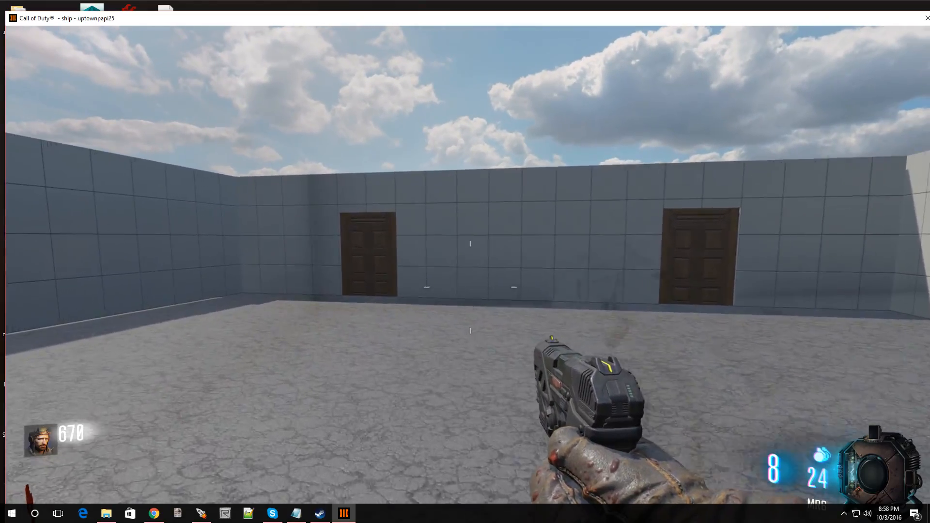
{"action": "key", "text": "w"}
{"action": "key", "text": "shift"}
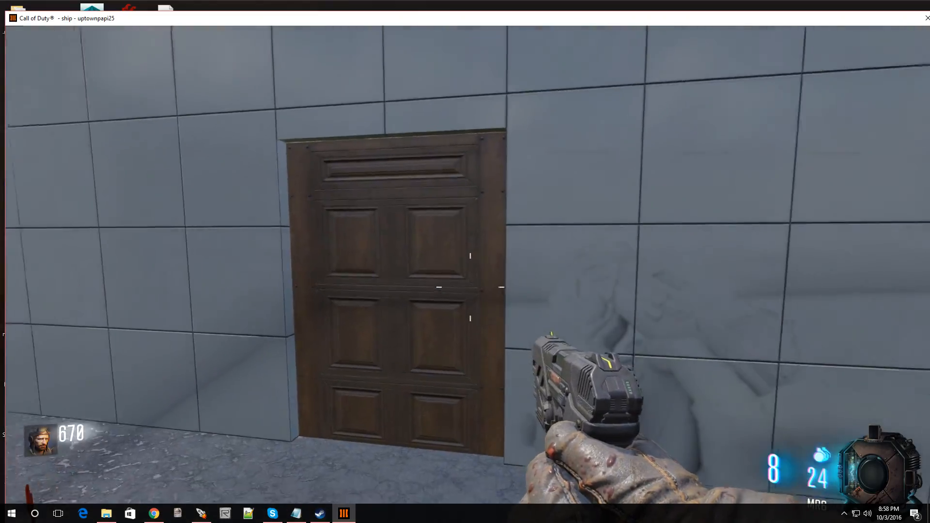